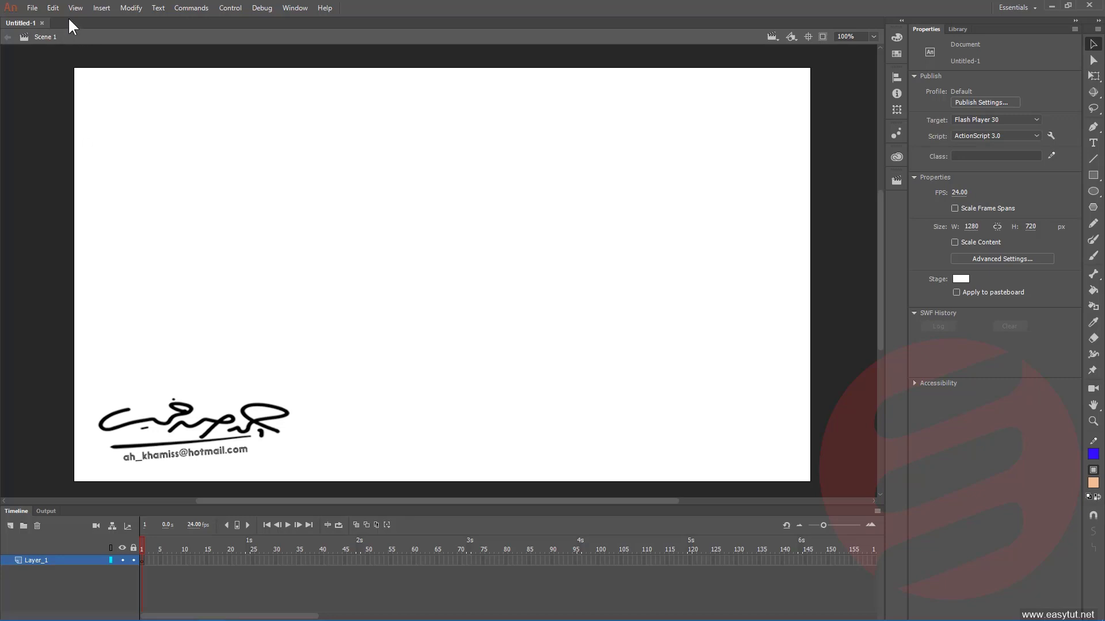
- Import the image file salah small.png into the document library and preview it there
{"action": "left_click", "coordinate": [33, 5]}
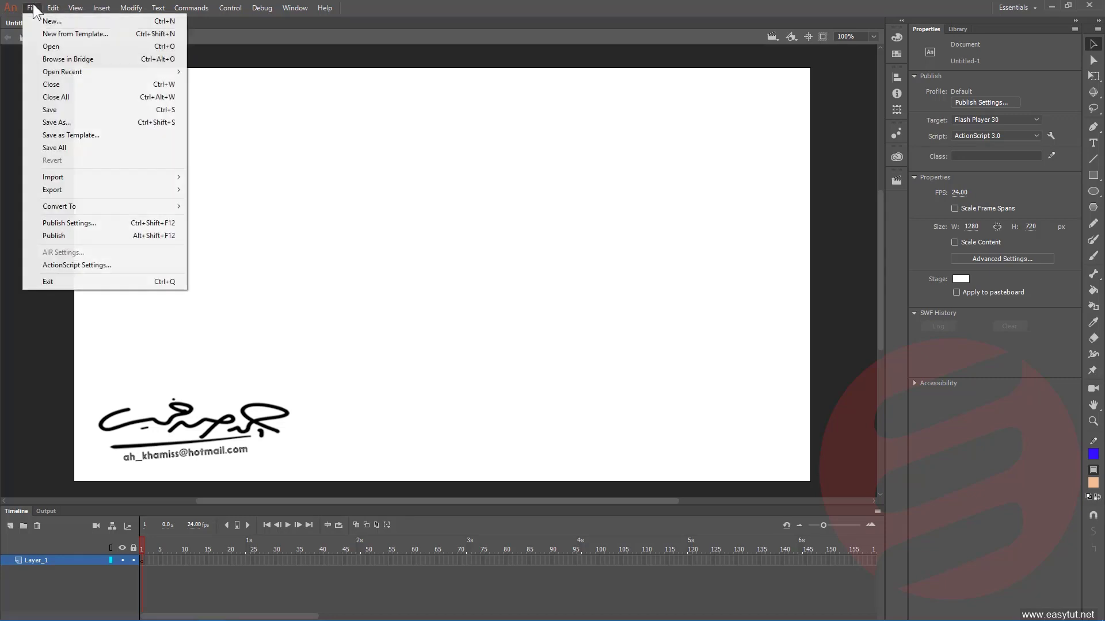
{"action": "mouse_move", "coordinate": [72, 182]}
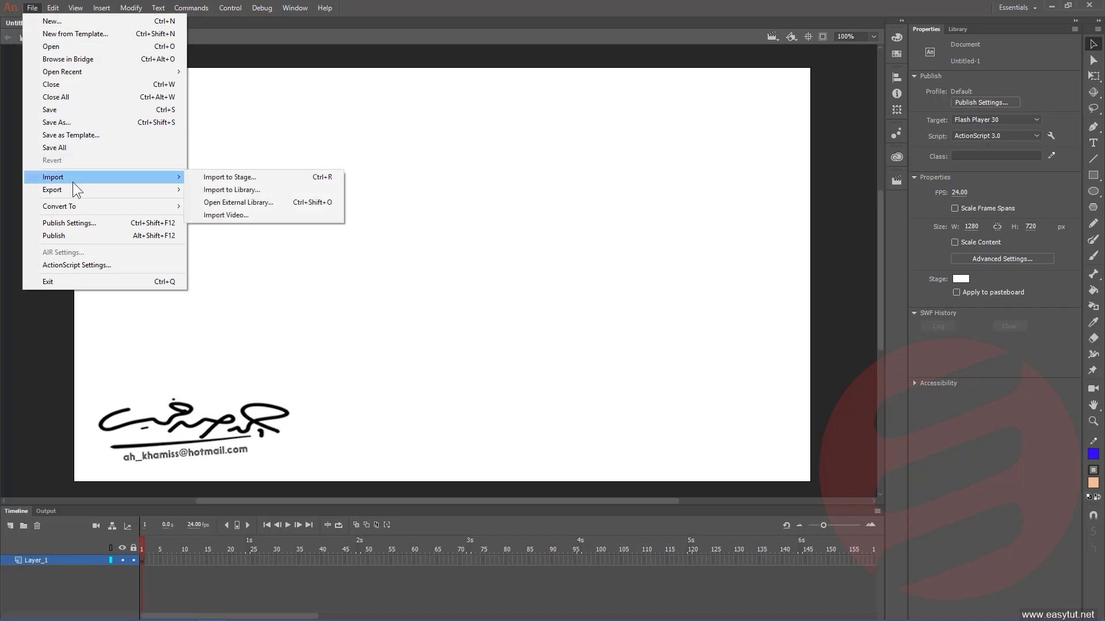
{"action": "left_click", "coordinate": [253, 192]}
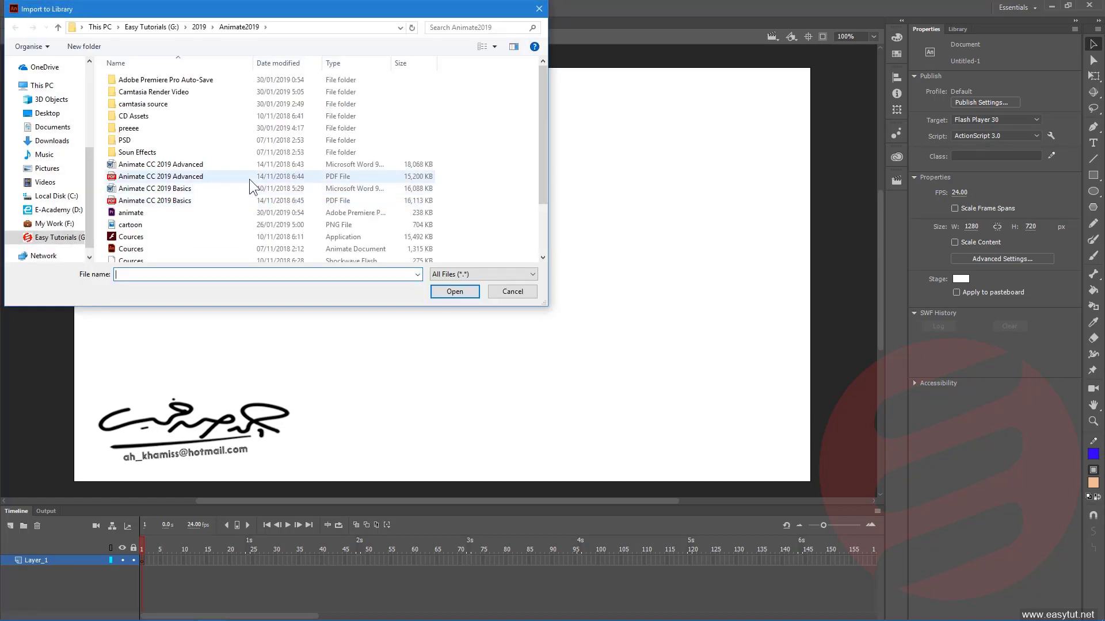
{"action": "scroll", "coordinate": [250, 178], "scroll_direction": "down", "scroll_amount": 2}
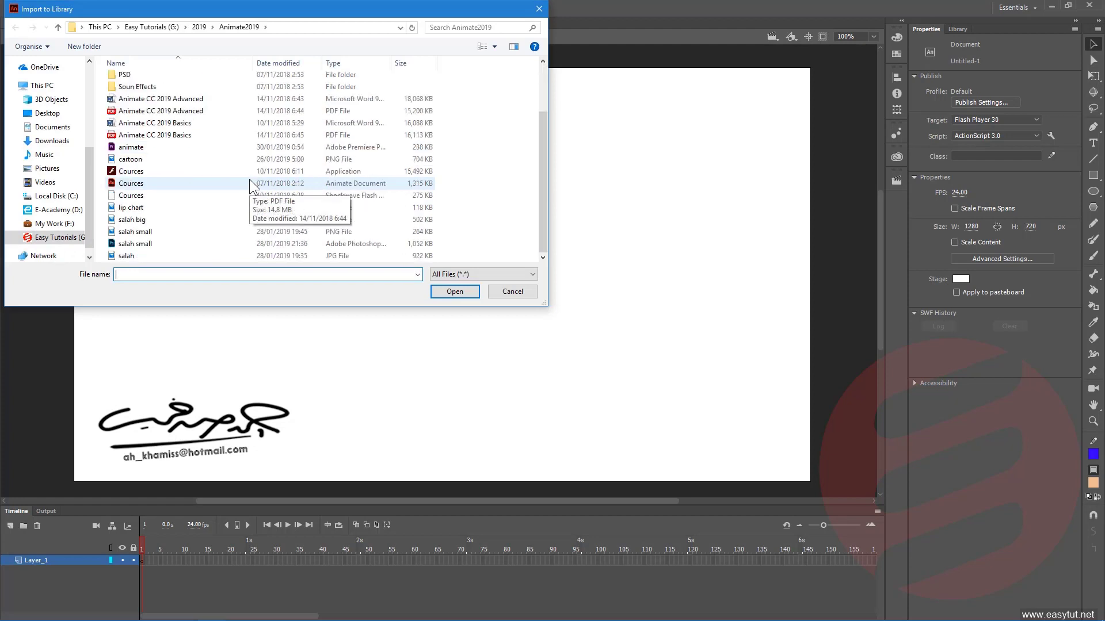
{"action": "double_click", "coordinate": [139, 232]}
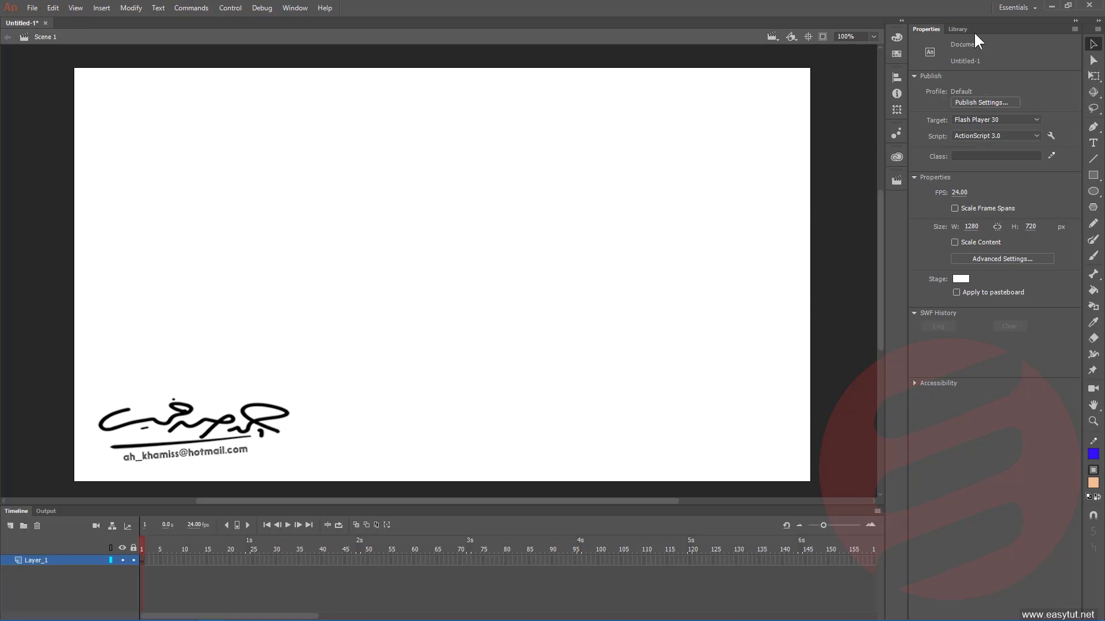
{"action": "left_click", "coordinate": [957, 30]}
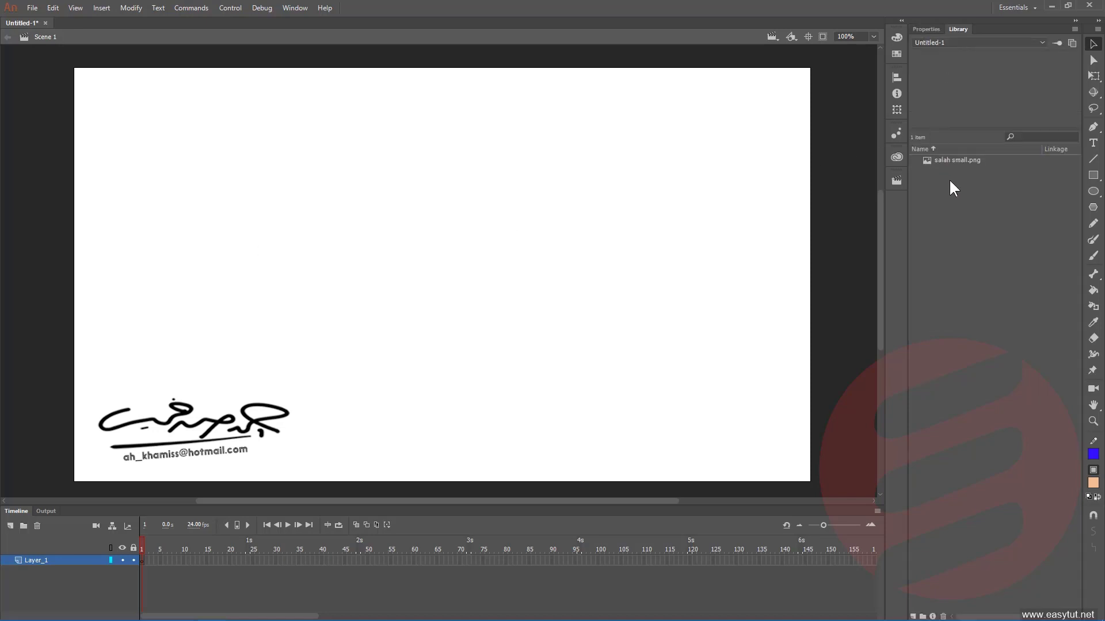
{"action": "left_click", "coordinate": [948, 160]}
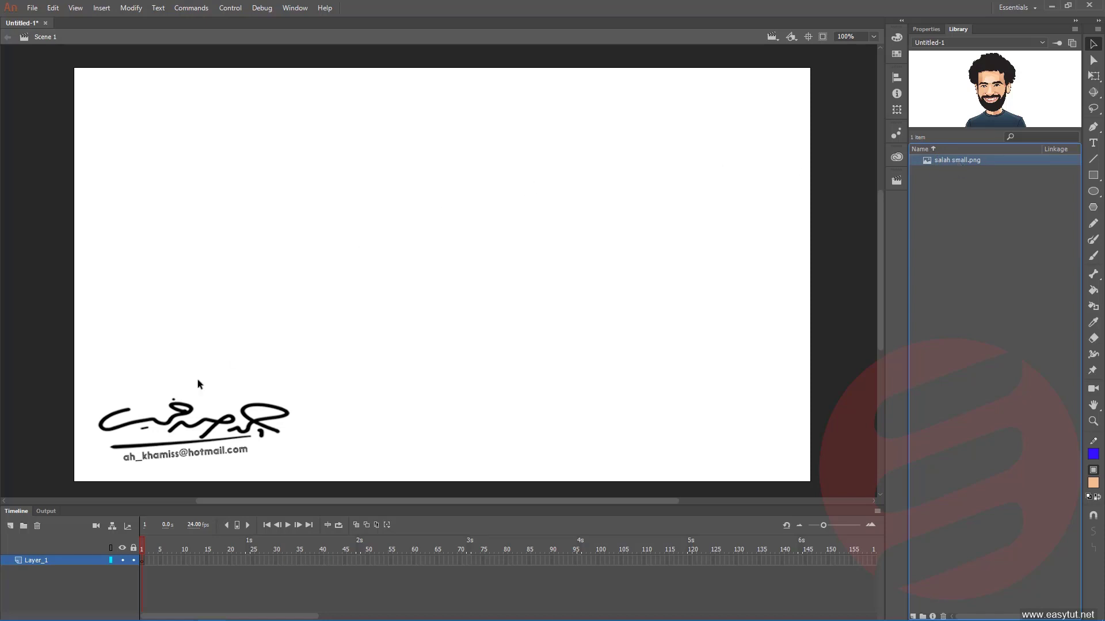
- Rename Layer_1 as "الاصل"
{"action": "double_click", "coordinate": [33, 562]}
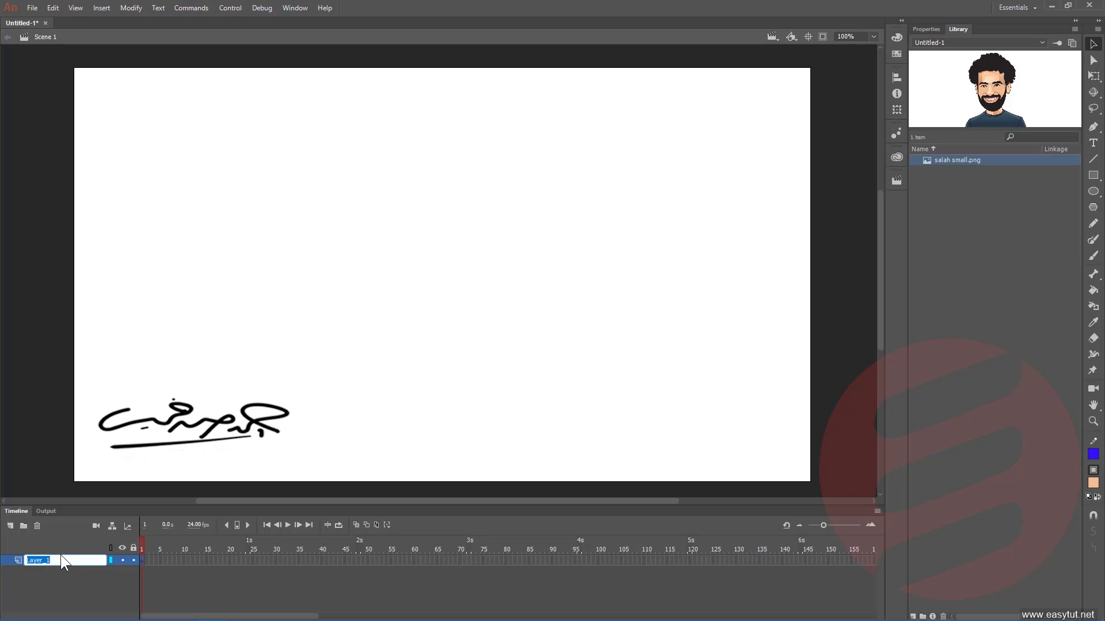
{"action": "key", "text": "BackSpace"}
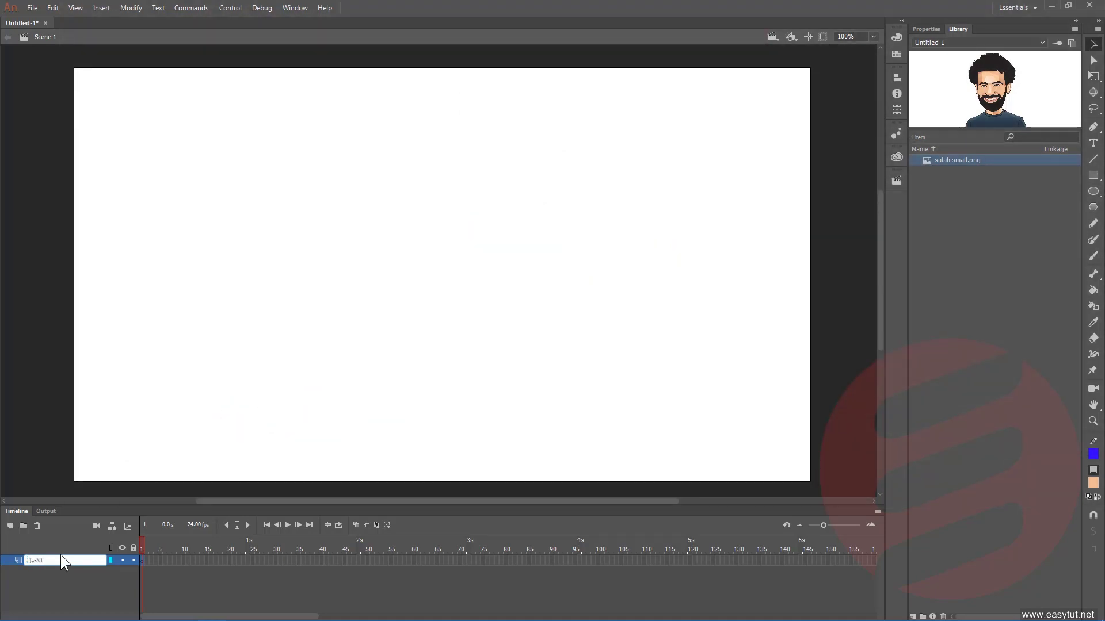
{"action": "key", "text": "Return"}
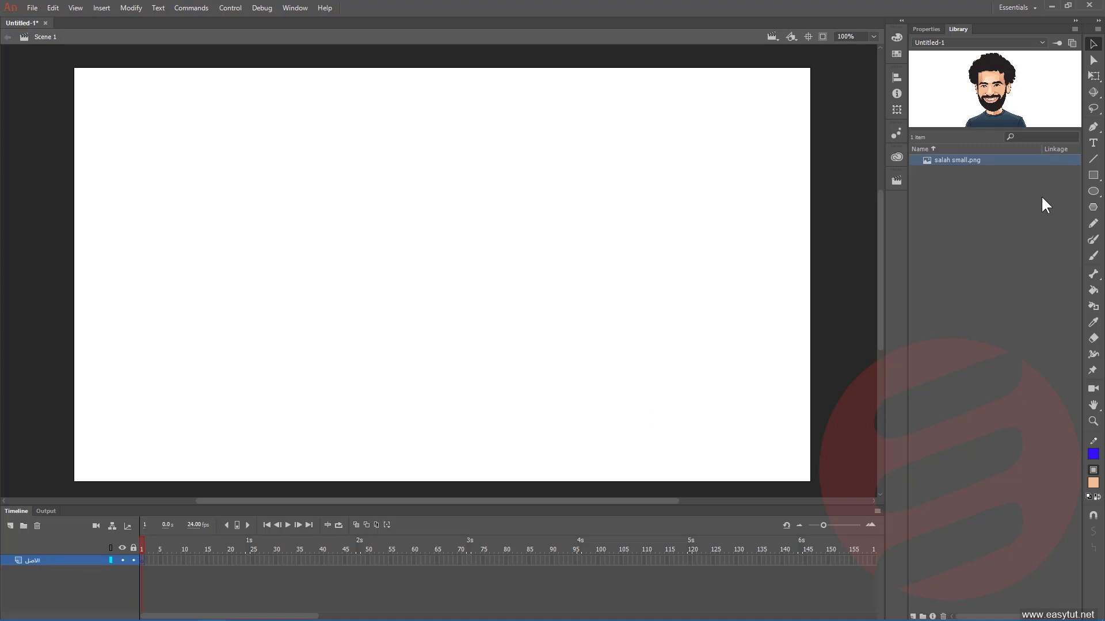
- Place an instance of salah small.png from the library on the left half of the stage
{"action": "left_click", "coordinate": [948, 161]}
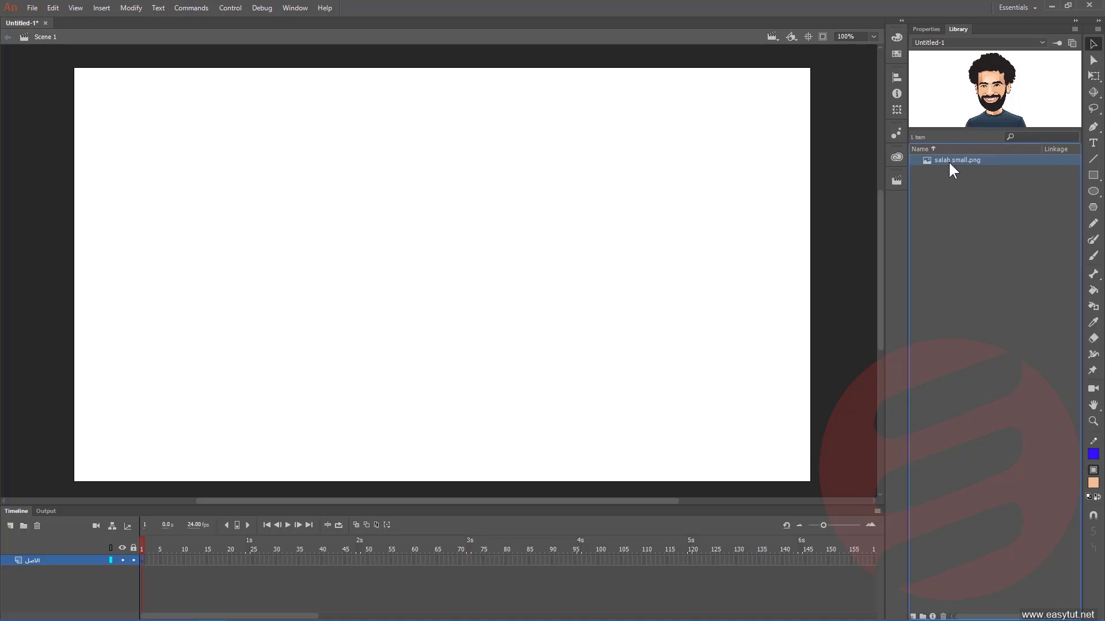
{"action": "left_click_drag", "start_coordinate": [939, 165], "coordinate": [281, 316]}
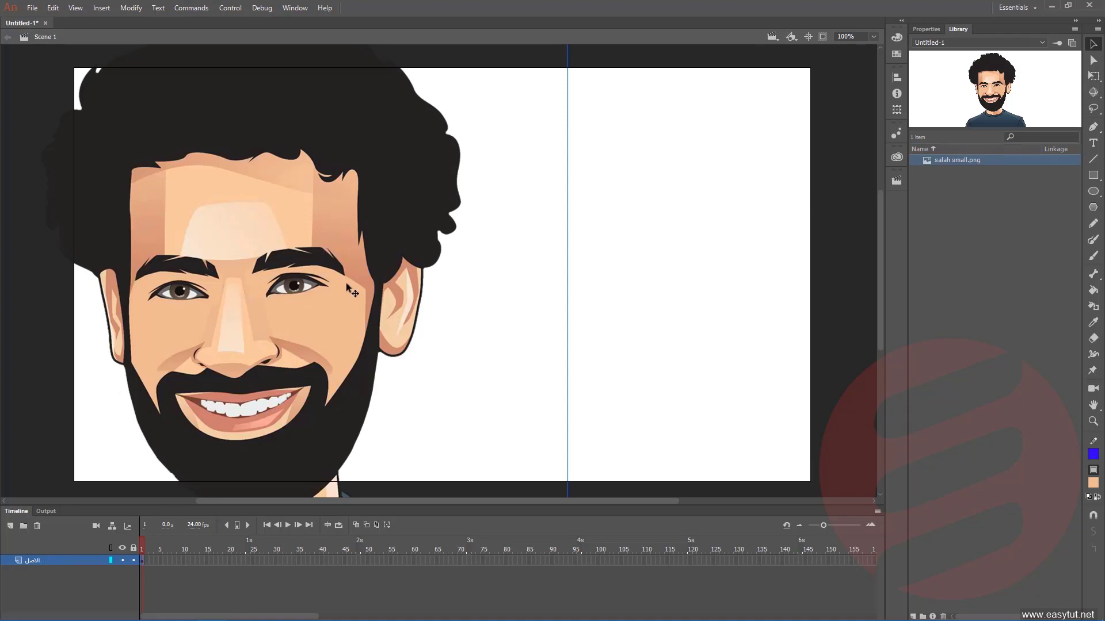
{"action": "scroll", "coordinate": [349, 275], "scroll_direction": "down", "scroll_amount": 3}
{"action": "scroll", "coordinate": [350, 275], "scroll_direction": "down", "scroll_amount": 5}
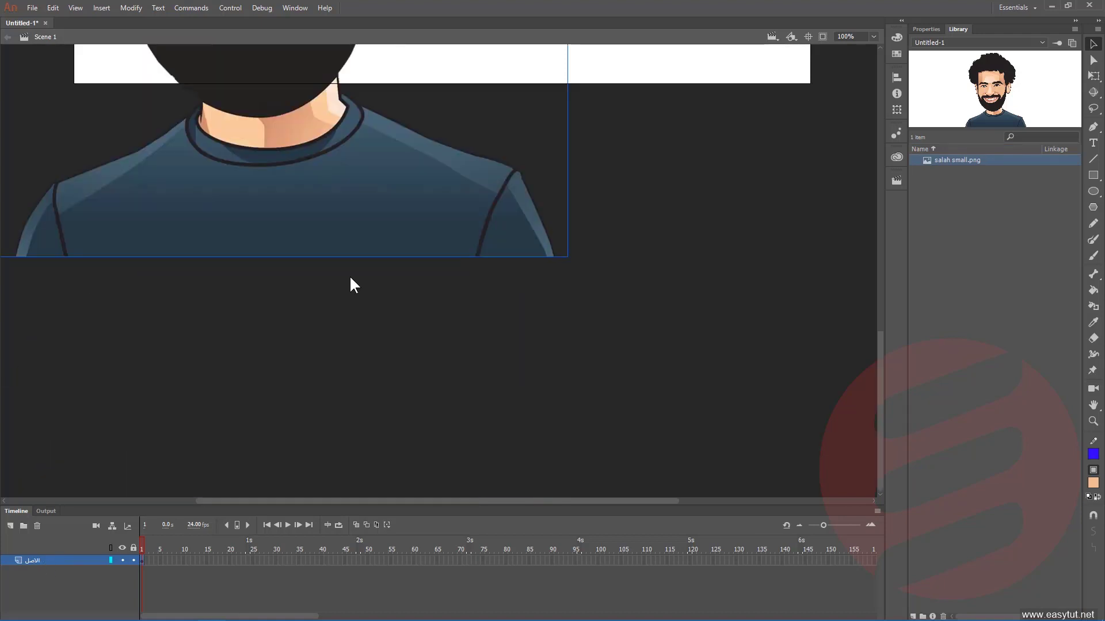
{"action": "scroll", "coordinate": [350, 282], "scroll_direction": "up", "scroll_amount": 8}
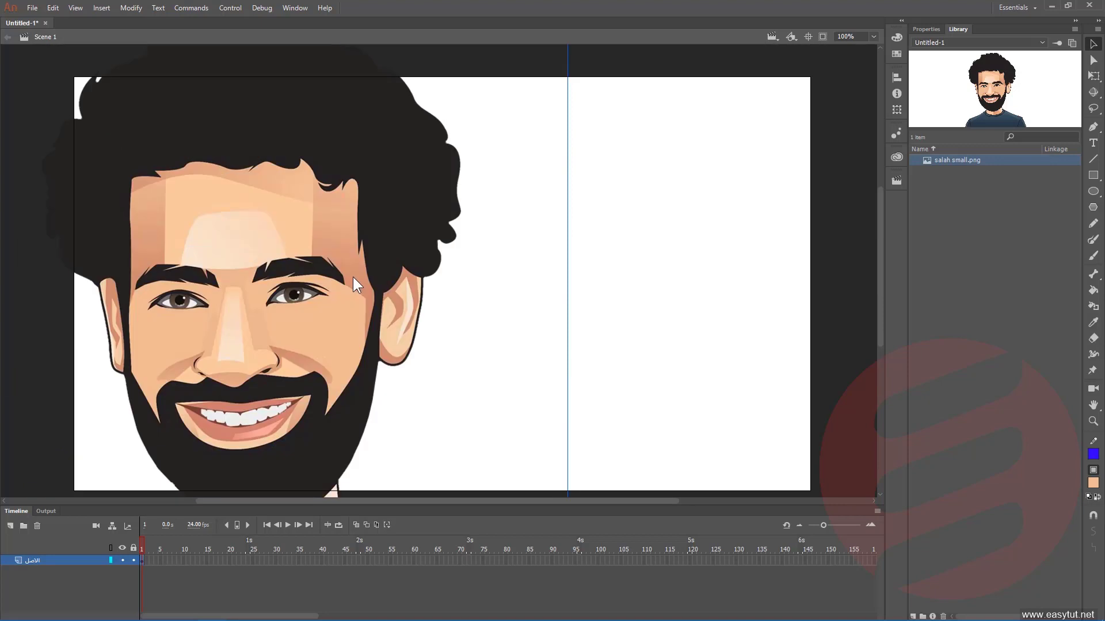
- Scale the portrait down with Free Transform and position it on the stage's left side, with the shoulders meeting the stage's bottom edge
{"action": "left_click", "coordinate": [1093, 75]}
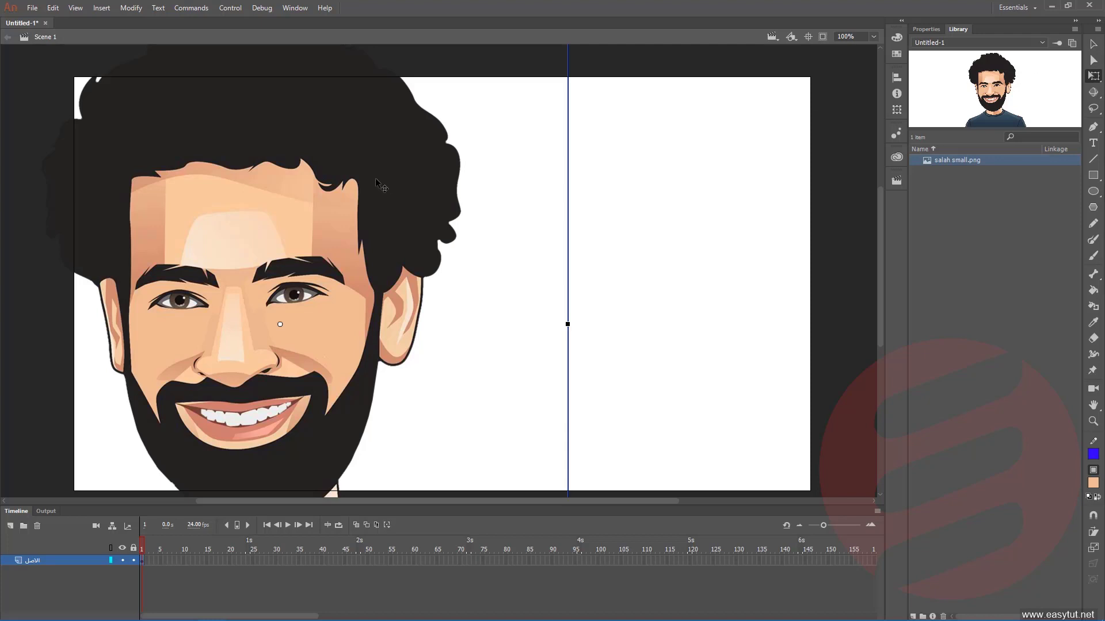
{"action": "scroll", "coordinate": [384, 185], "scroll_direction": "up", "scroll_amount": 3}
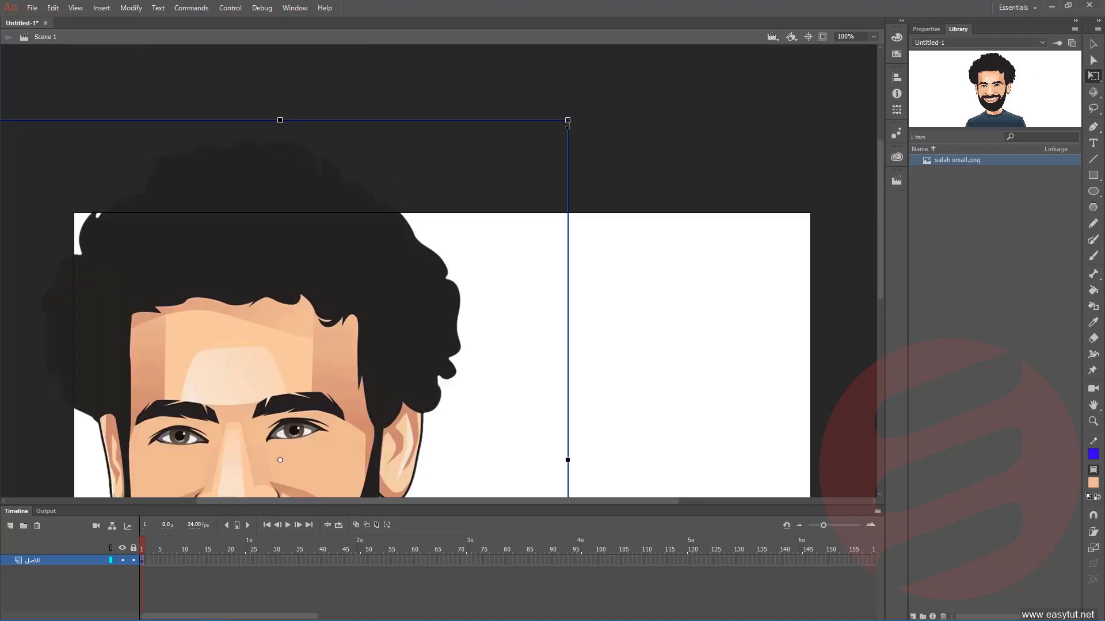
{"action": "left_click_drag", "start_coordinate": [568, 119], "coordinate": [426, 251]}
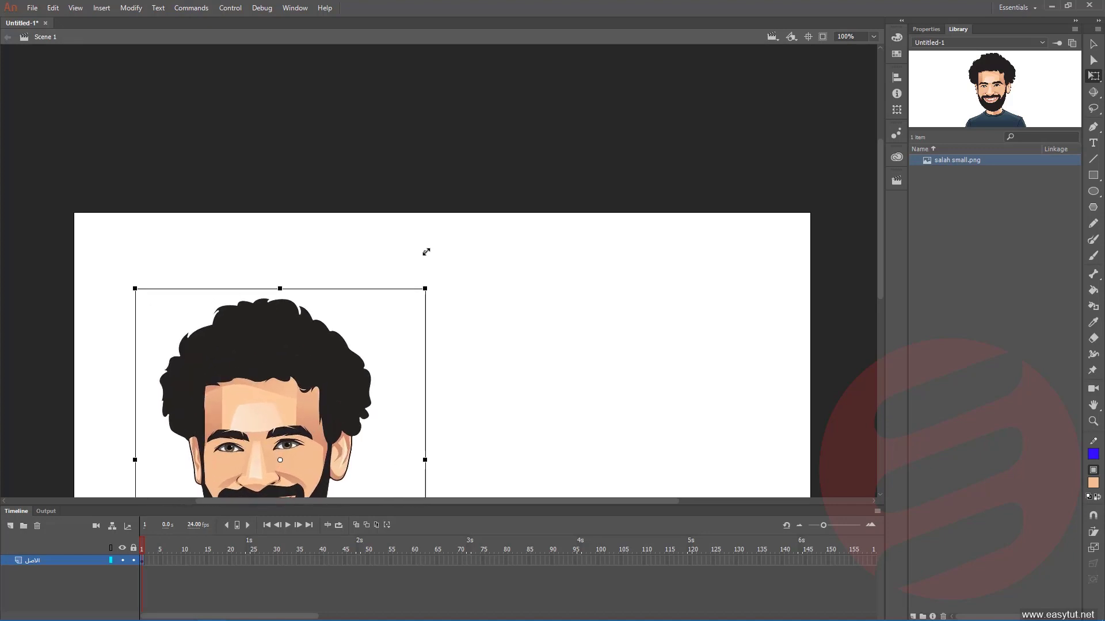
{"action": "scroll", "coordinate": [426, 253], "scroll_direction": "down", "scroll_amount": 5}
{"action": "scroll", "coordinate": [426, 255], "scroll_direction": "up", "scroll_amount": 5}
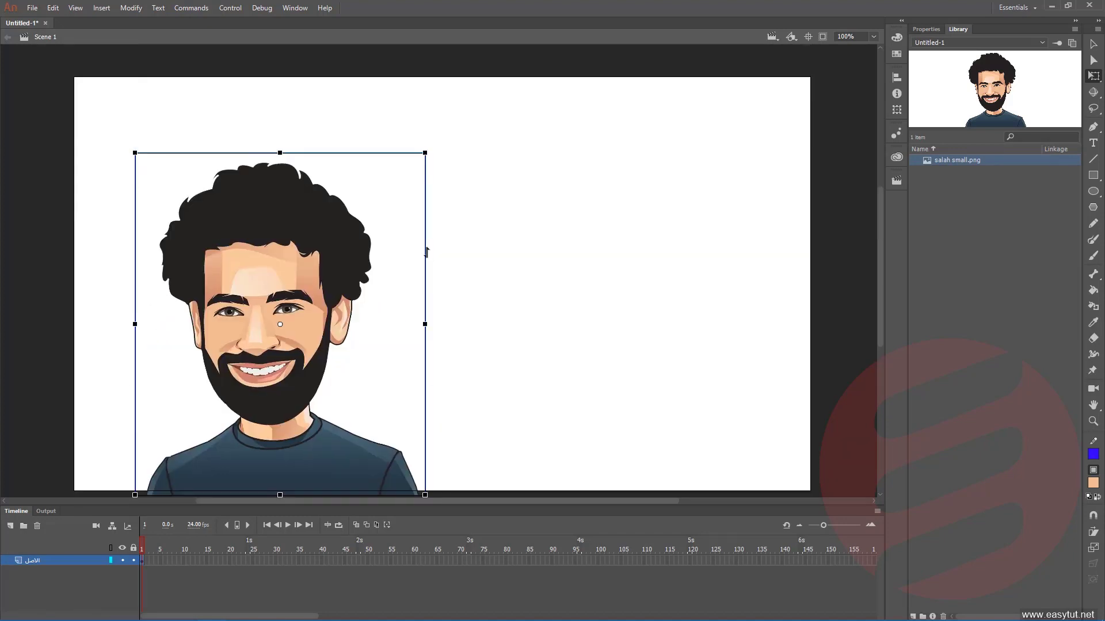
{"action": "left_click_drag", "start_coordinate": [426, 151], "coordinate": [468, 123]}
{"action": "left_click_drag", "start_coordinate": [254, 255], "coordinate": [261, 227]}
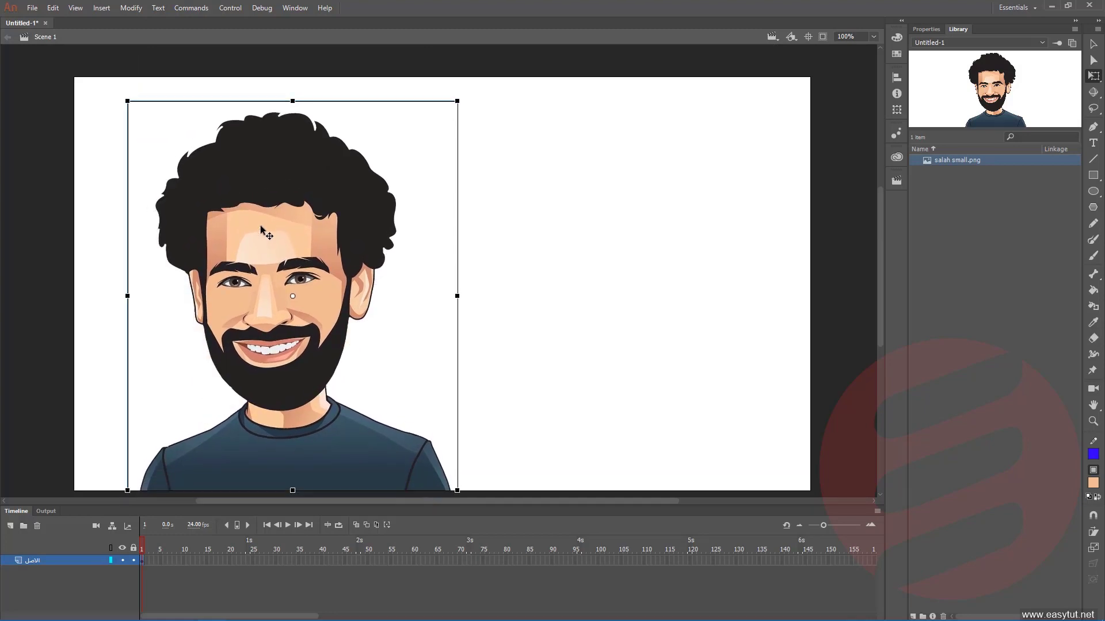
{"action": "left_click", "coordinate": [537, 270]}
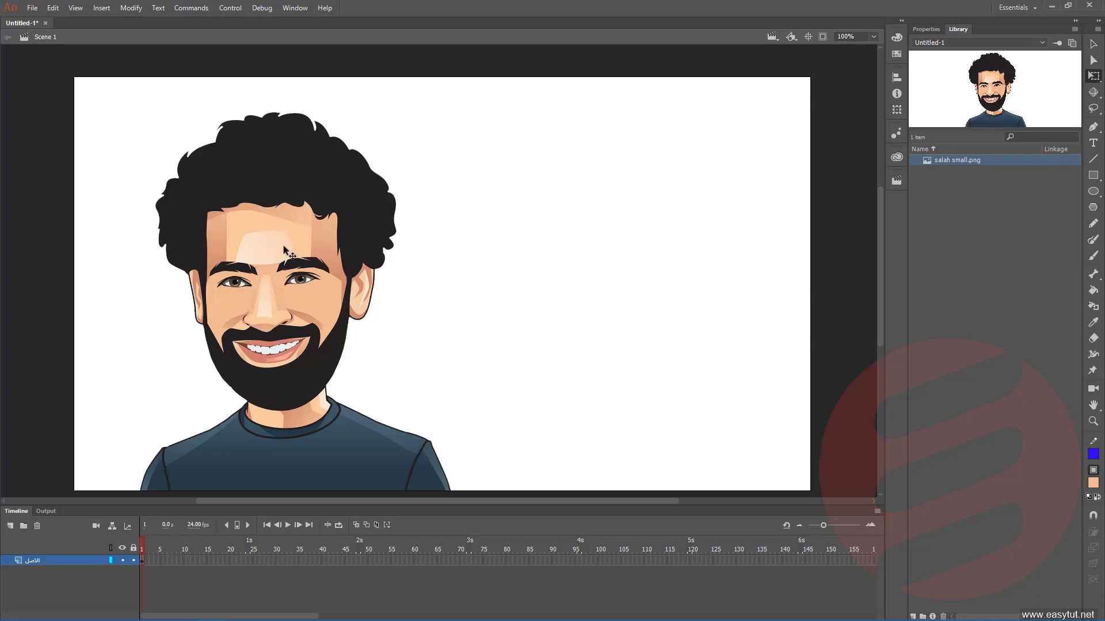
- Set the "الاصل" layer's visibility to Transparent at 50 and lock the layer
{"action": "right_click", "coordinate": [41, 568]}
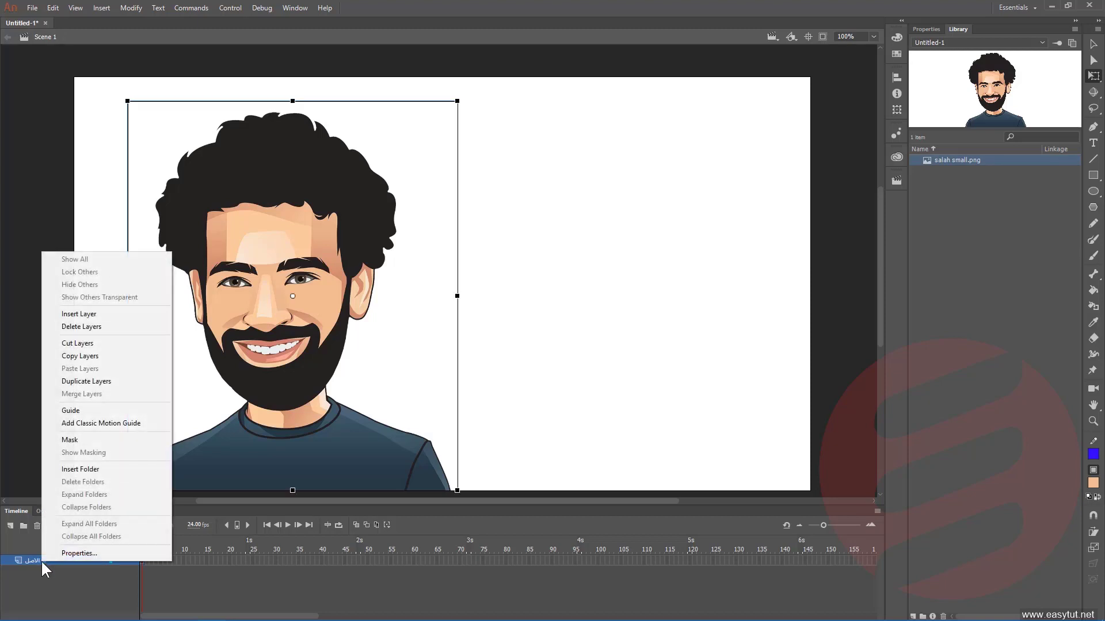
{"action": "left_click", "coordinate": [76, 554]}
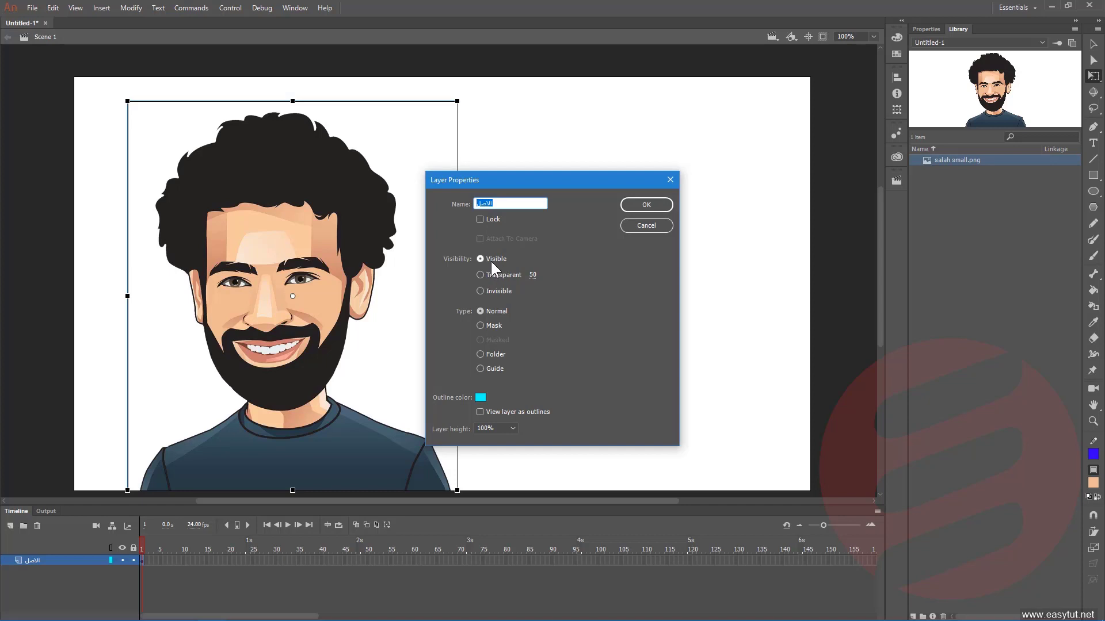
{"action": "left_click", "coordinate": [487, 275]}
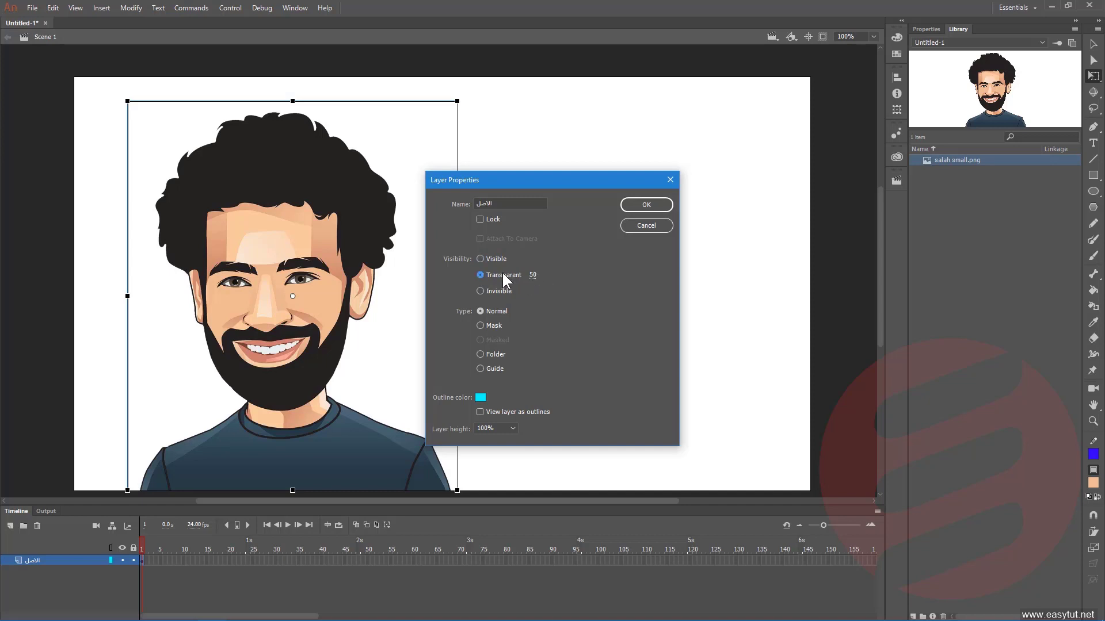
{"action": "left_click", "coordinate": [641, 206]}
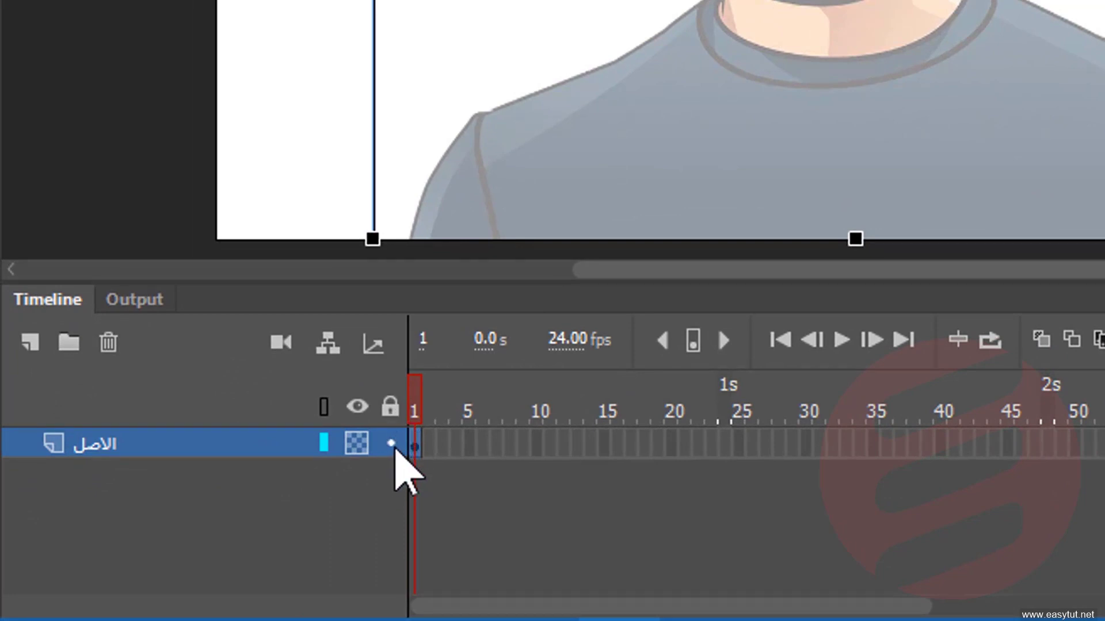
{"action": "left_click", "coordinate": [391, 444]}
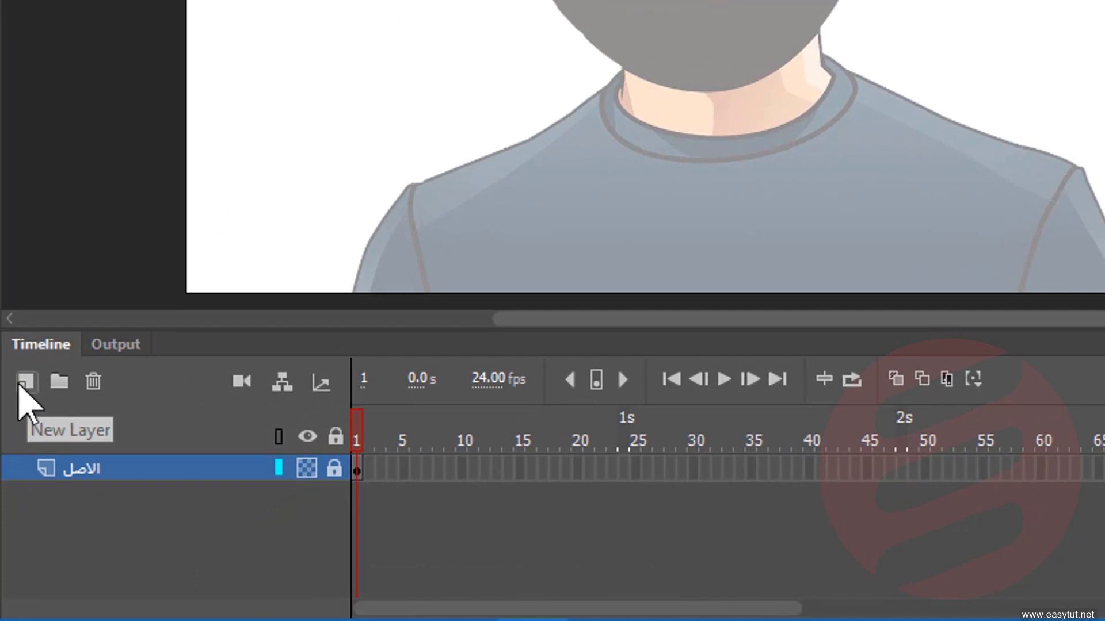
- Add a new layer above "الاصل" and name it "نموذج_مصغر"
{"action": "left_click", "coordinate": [25, 382]}
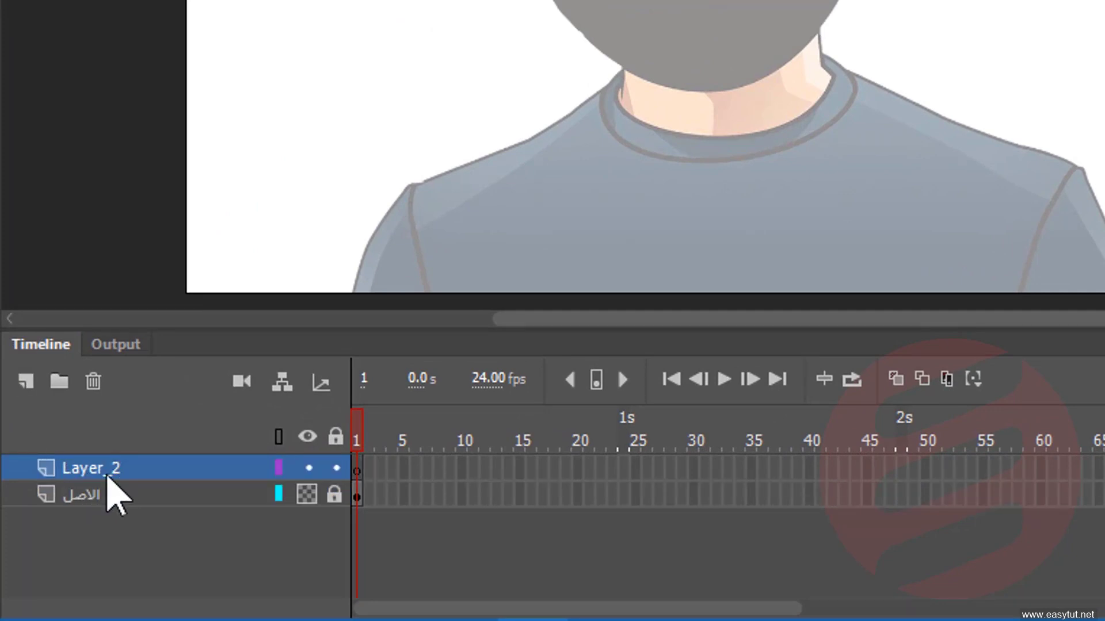
{"action": "double_click", "coordinate": [107, 478]}
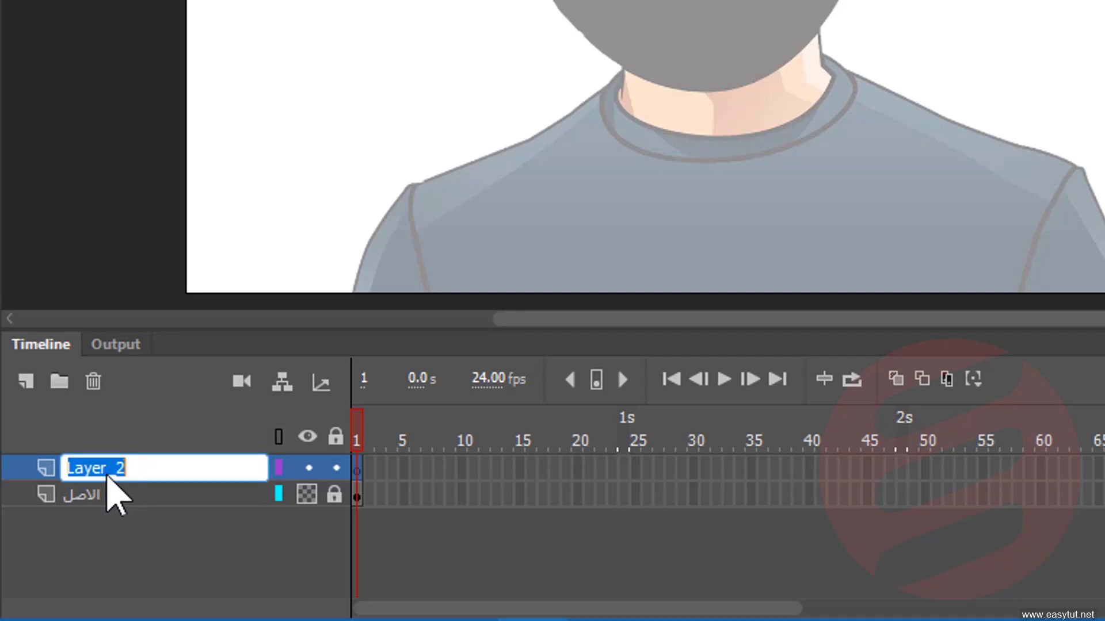
{"action": "type", "text": "نموذ"}
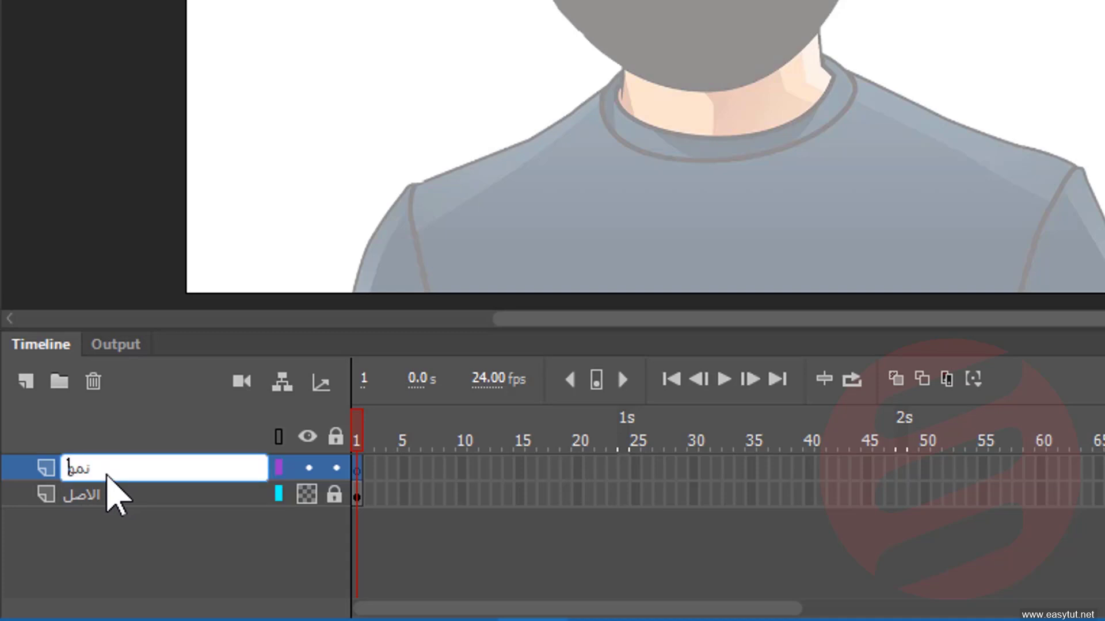
{"action": "type", "text": "ج مصغر"}
{"action": "key", "text": "Return"}
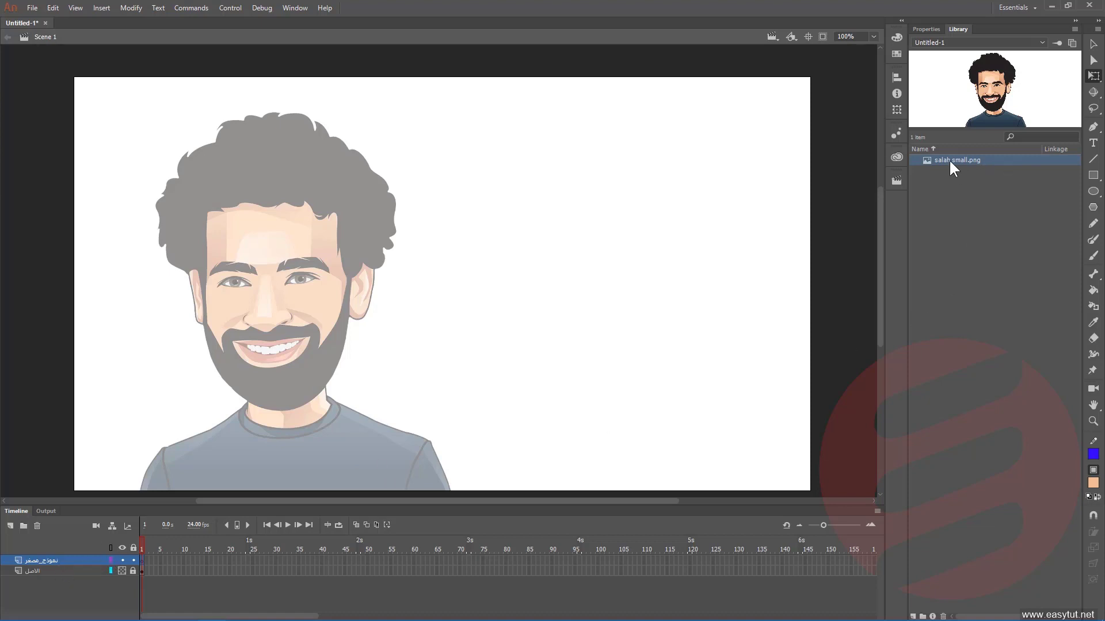
- Place a second copy of salah small.png on the new layer and shrink it into the stage's upper-right corner
{"action": "left_click_drag", "start_coordinate": [948, 159], "coordinate": [672, 197]}
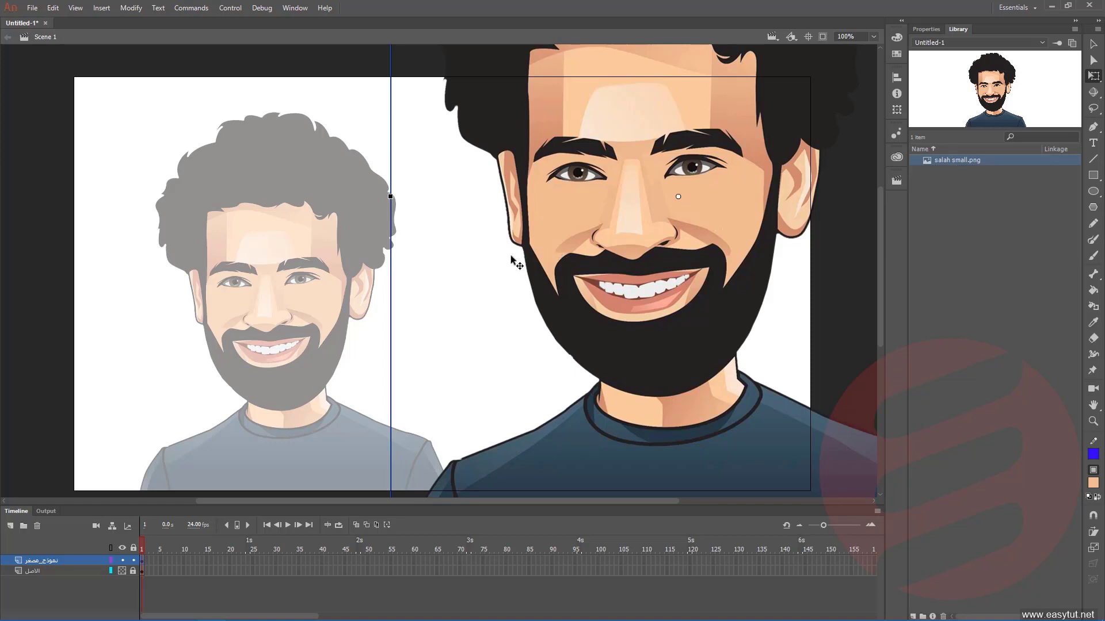
{"action": "scroll", "coordinate": [473, 202], "scroll_direction": "up", "scroll_amount": 5}
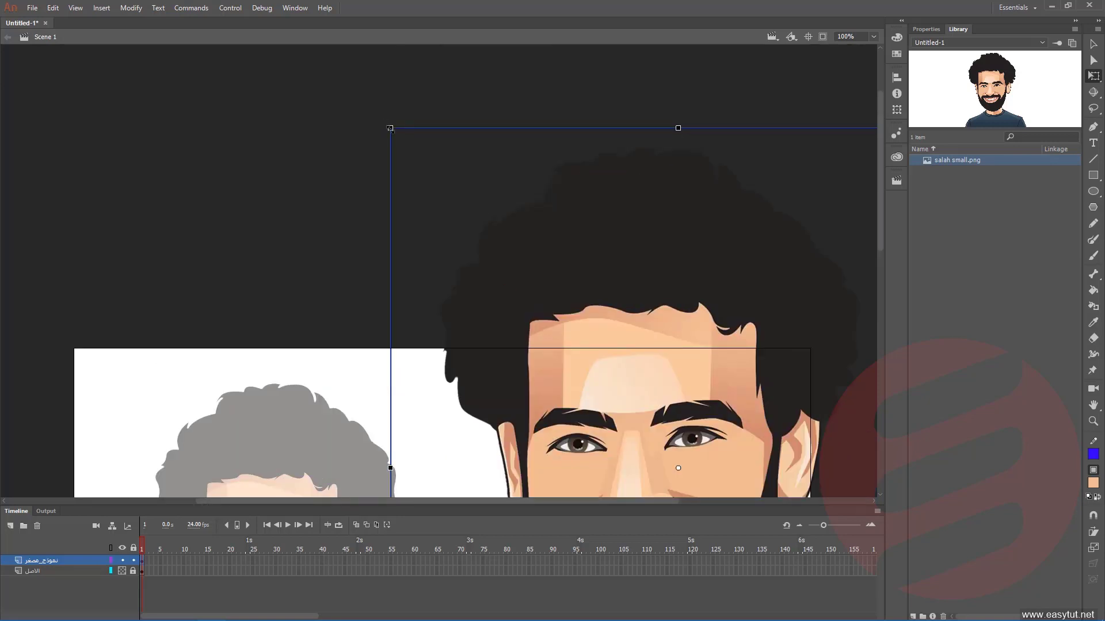
{"action": "left_click_drag", "start_coordinate": [390, 128], "coordinate": [661, 364]}
{"action": "scroll", "coordinate": [628, 390], "scroll_direction": "down", "scroll_amount": 3}
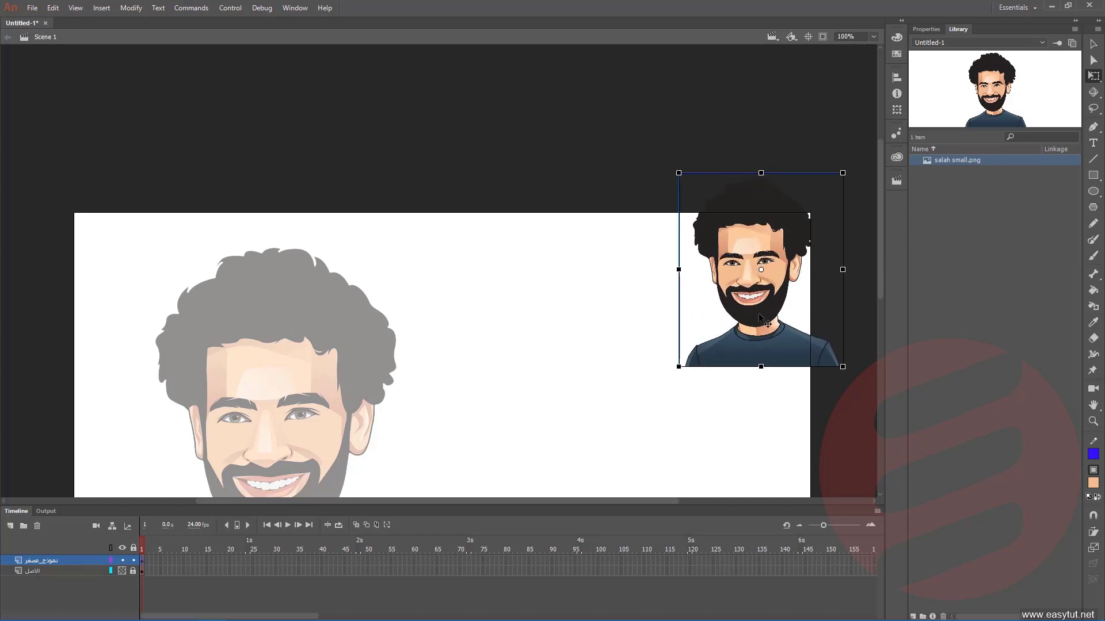
{"action": "left_click_drag", "start_coordinate": [760, 317], "coordinate": [725, 359]}
{"action": "scroll", "coordinate": [748, 288], "scroll_direction": "down", "scroll_amount": 5}
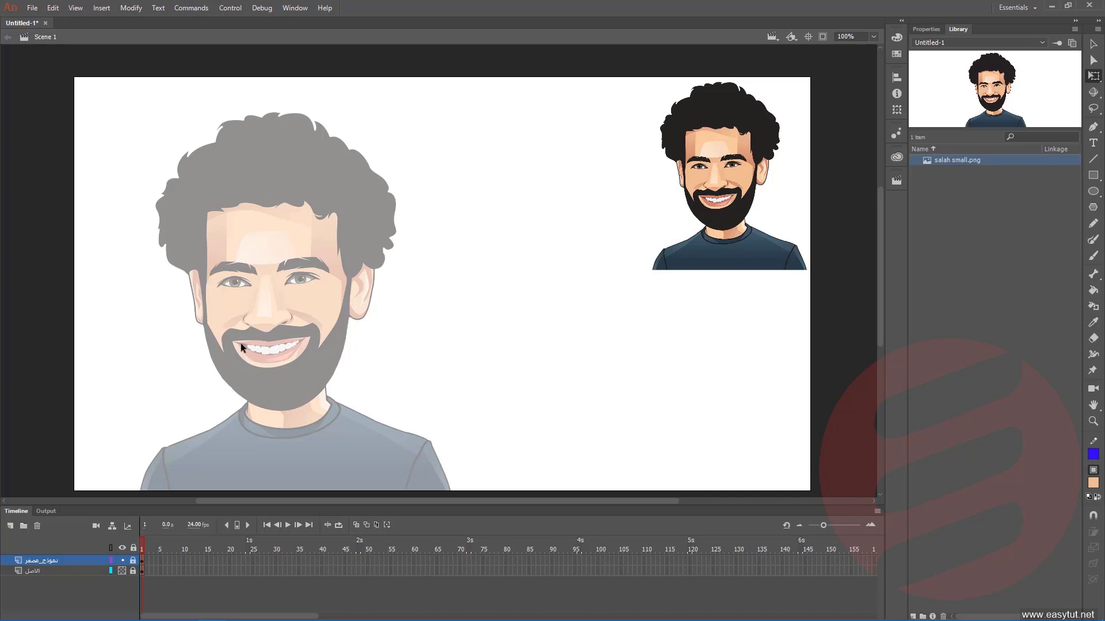
- Add another layer on top of the stack and name it "الشعر"
{"action": "left_click", "coordinate": [10, 526]}
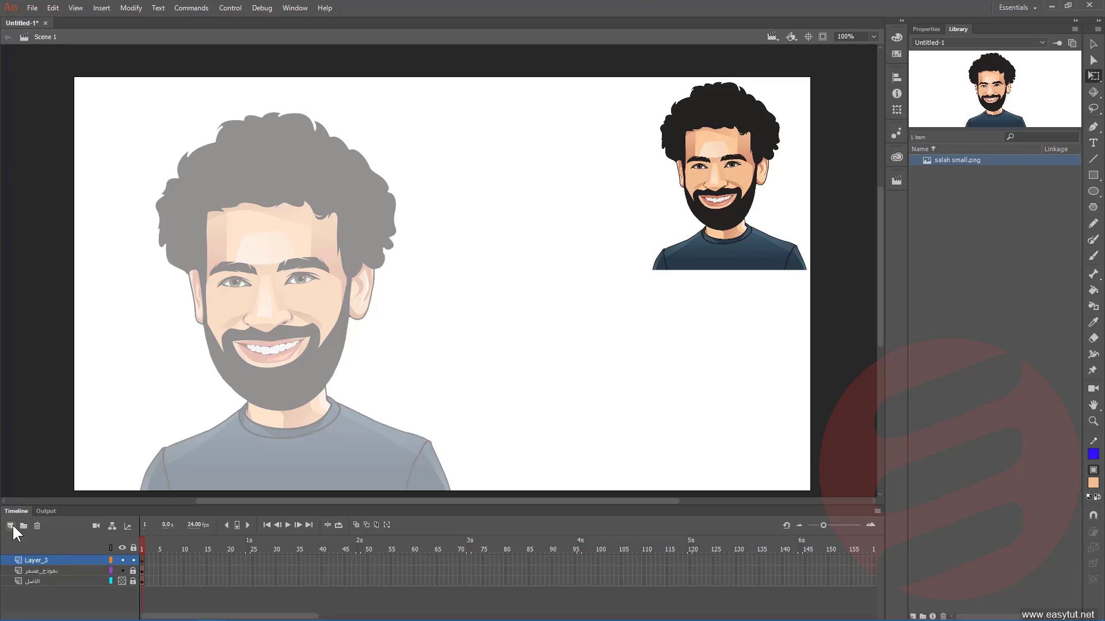
{"action": "double_click", "coordinate": [38, 560]}
{"action": "key", "text": "Return"}
- Zoom in on the faded portrait at 240% so the whole head of hair fills the view
{"action": "left_click", "coordinate": [1093, 422]}
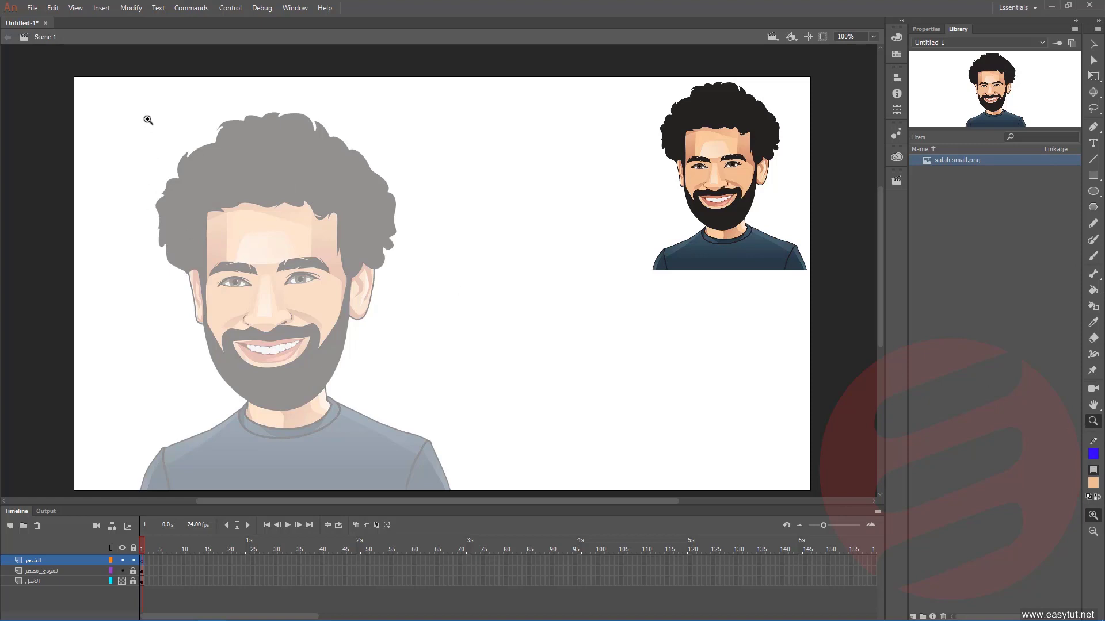
{"action": "left_click_drag", "start_coordinate": [128, 104], "coordinate": [428, 286]}
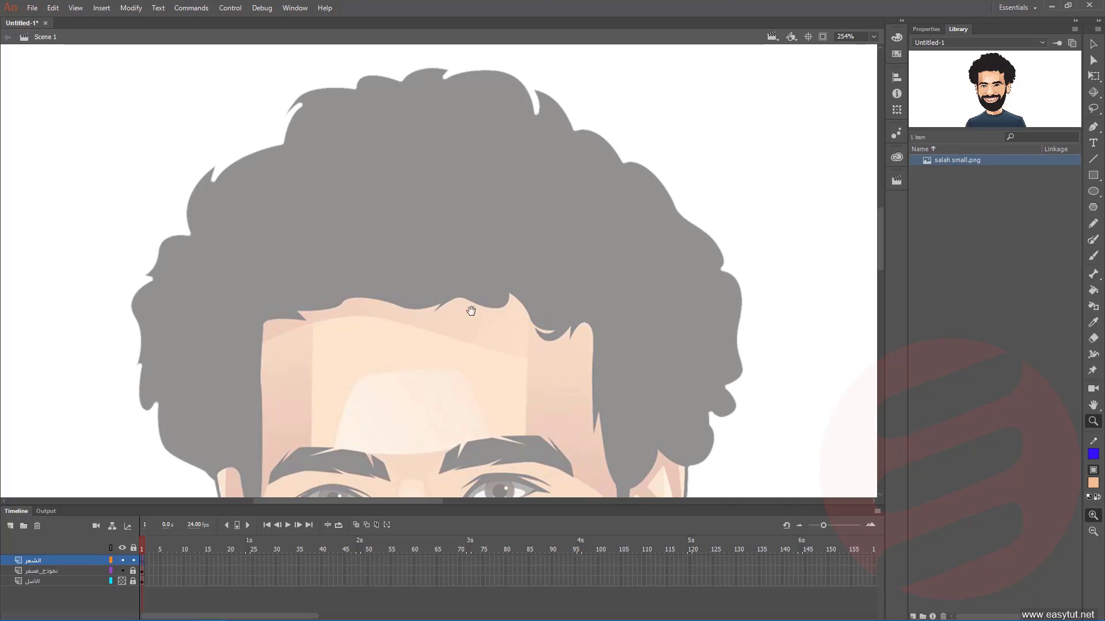
{"action": "left_click_drag", "start_coordinate": [469, 313], "coordinate": [470, 295]}
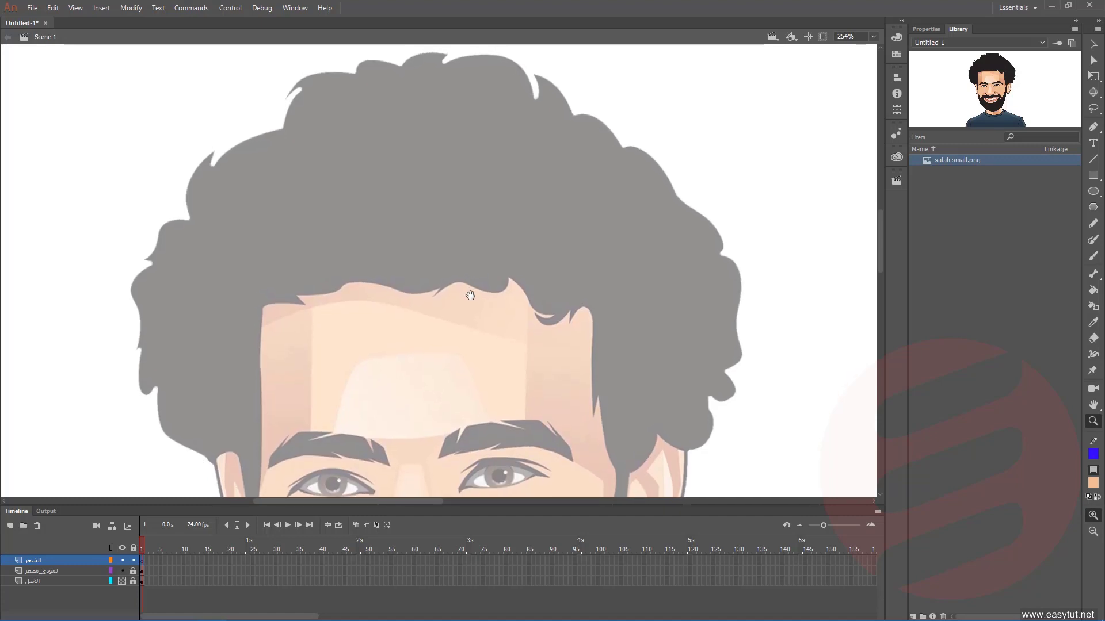
{"action": "left_click", "coordinate": [849, 36]}
{"action": "type", "text": "240"}
{"action": "key", "text": "Return"}
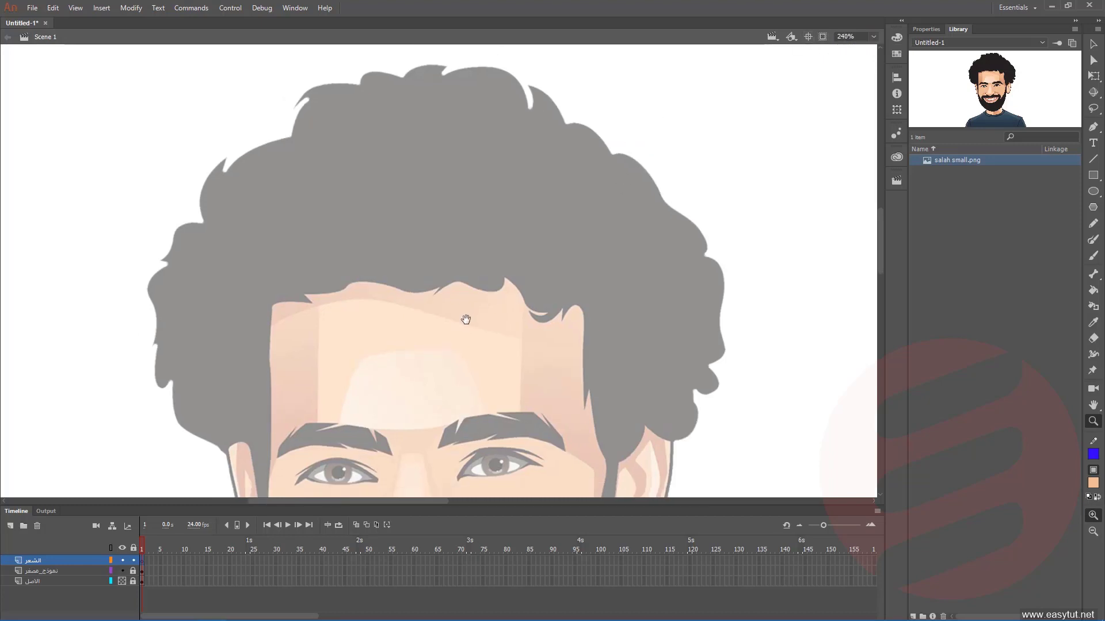
{"action": "left_click_drag", "start_coordinate": [464, 313], "coordinate": [454, 179]}
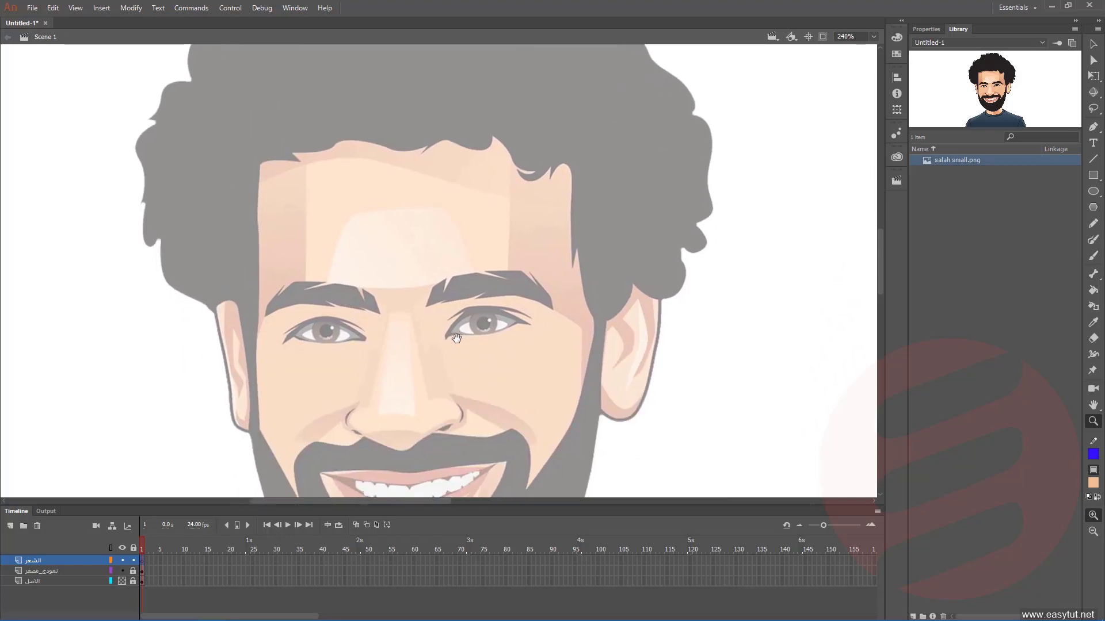
{"action": "left_click_drag", "start_coordinate": [457, 342], "coordinate": [469, 387]}
{"action": "left_click_drag", "start_coordinate": [440, 215], "coordinate": [437, 280]}
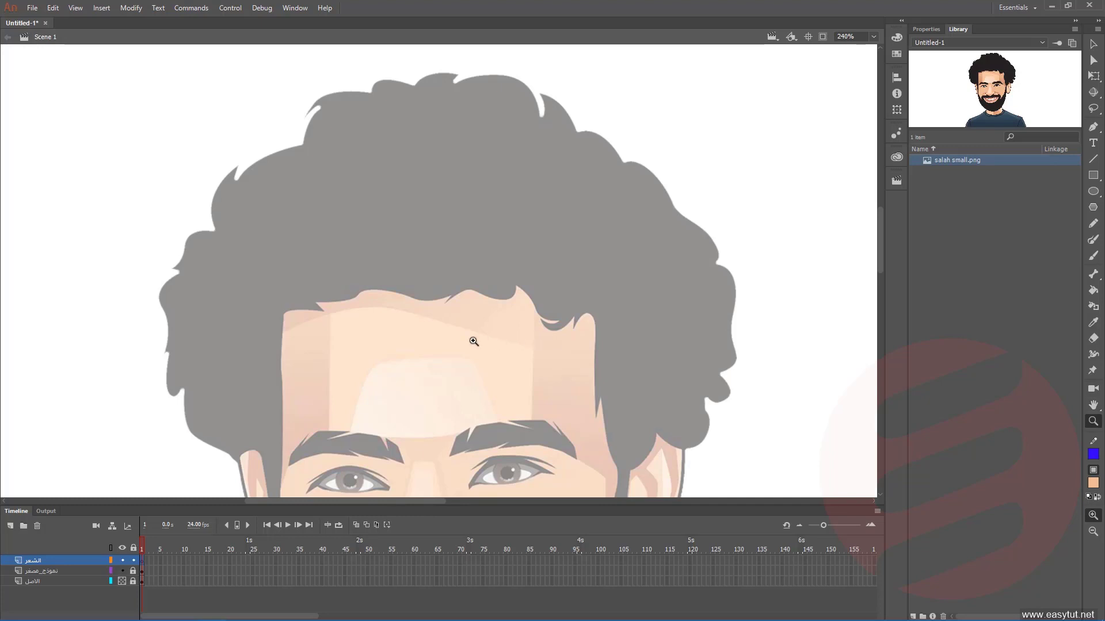
{"action": "mouse_move", "coordinate": [474, 380]}
{"action": "left_mouse_down"}
{"action": "mouse_move", "coordinate": [439, 330]}
{"action": "mouse_move", "coordinate": [365, 153]}
{"action": "mouse_move", "coordinate": [398, 245]}
{"action": "mouse_move", "coordinate": [416, 234]}
{"action": "mouse_move", "coordinate": [431, 259]}
{"action": "mouse_move", "coordinate": [424, 198]}
{"action": "left_mouse_up"}
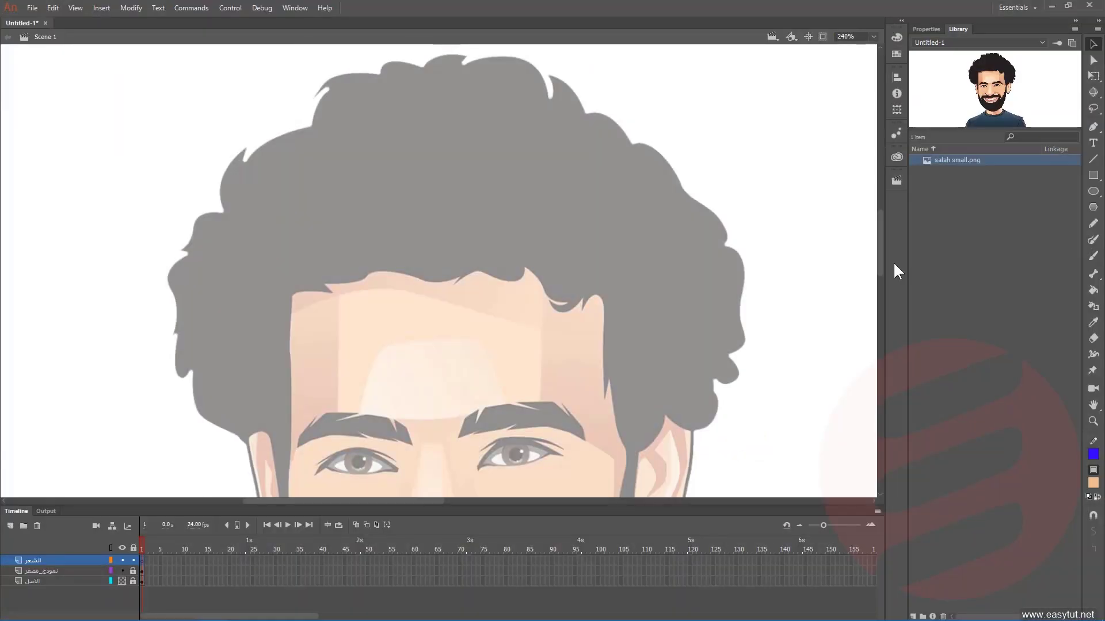
- Set the Pen tool's stroke colour to #242122 by sampling the hair of the small colour portrait
{"action": "left_click", "coordinate": [1094, 128]}
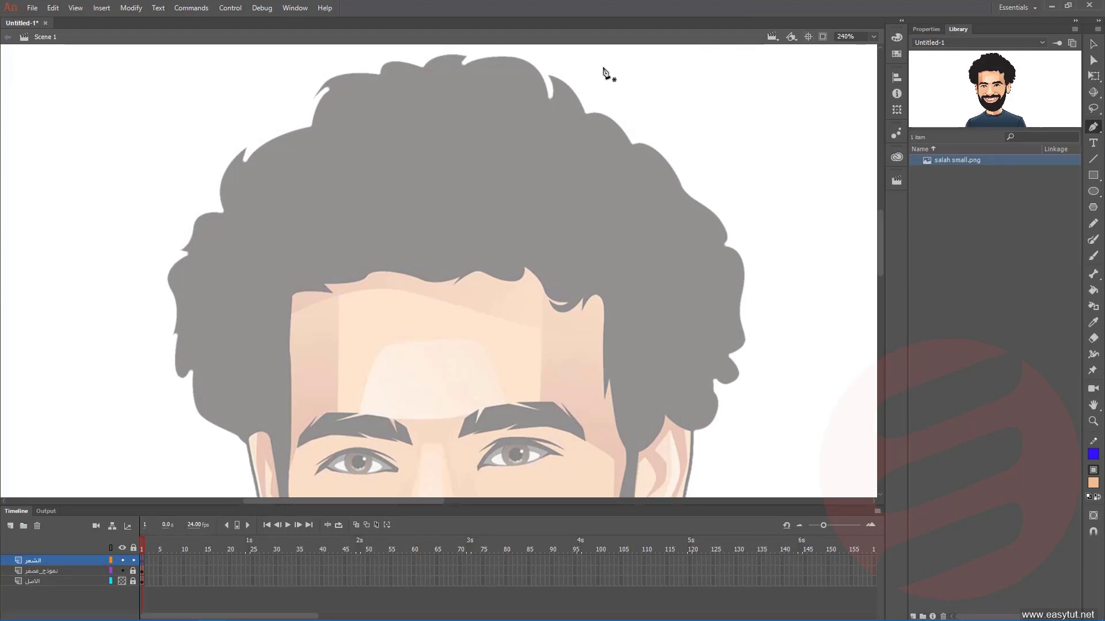
{"action": "left_click", "coordinate": [923, 30]}
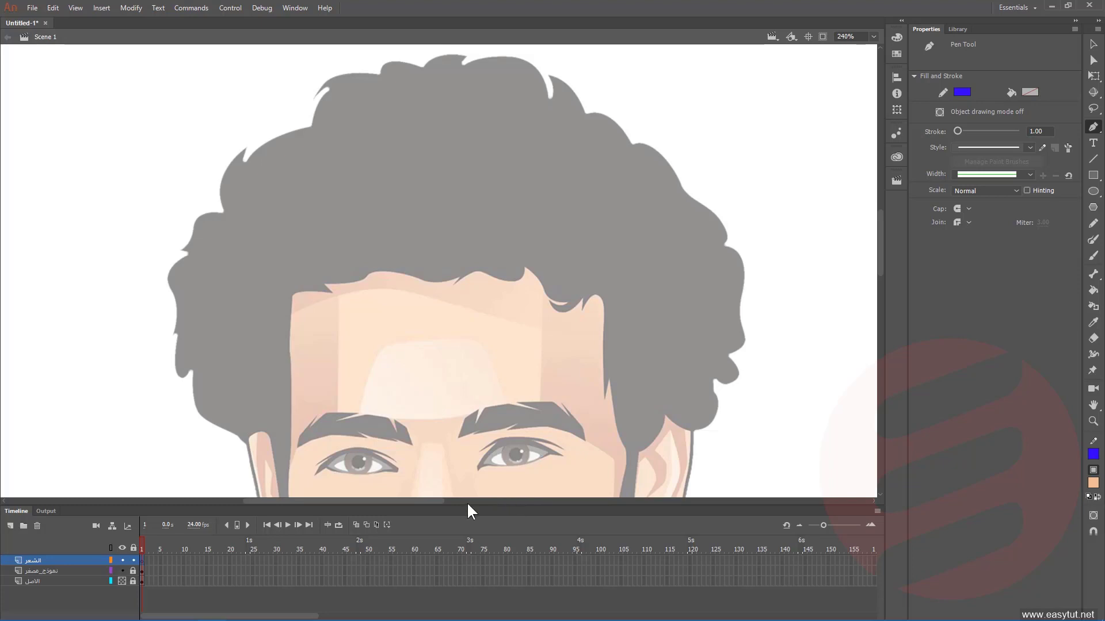
{"action": "left_click_drag", "start_coordinate": [430, 501], "coordinate": [629, 509]}
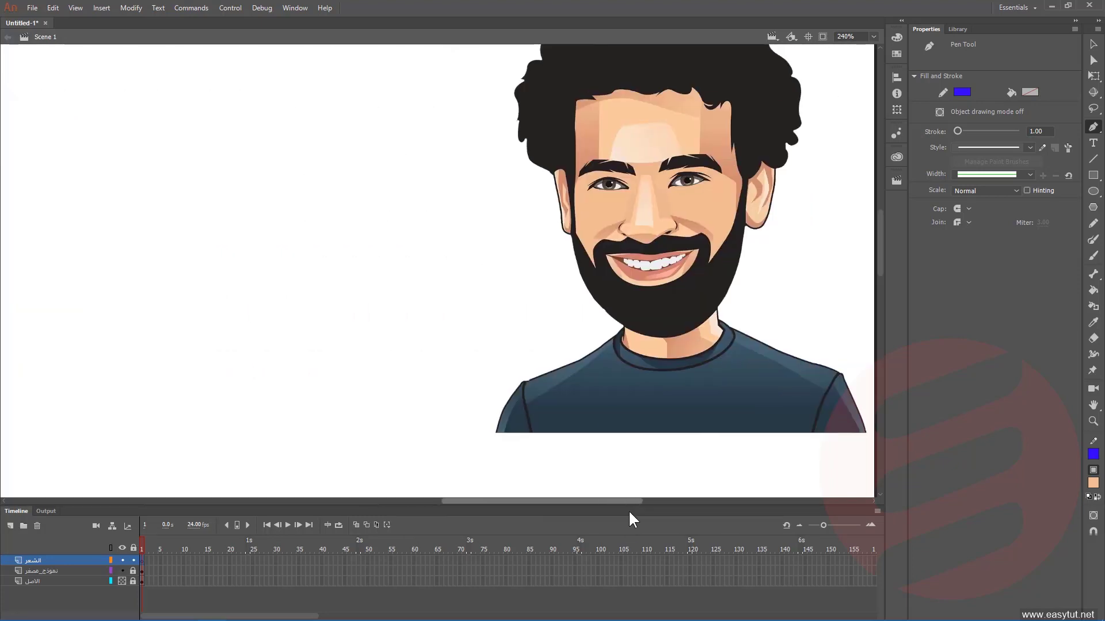
{"action": "scroll", "coordinate": [691, 118], "scroll_direction": "up", "scroll_amount": 2}
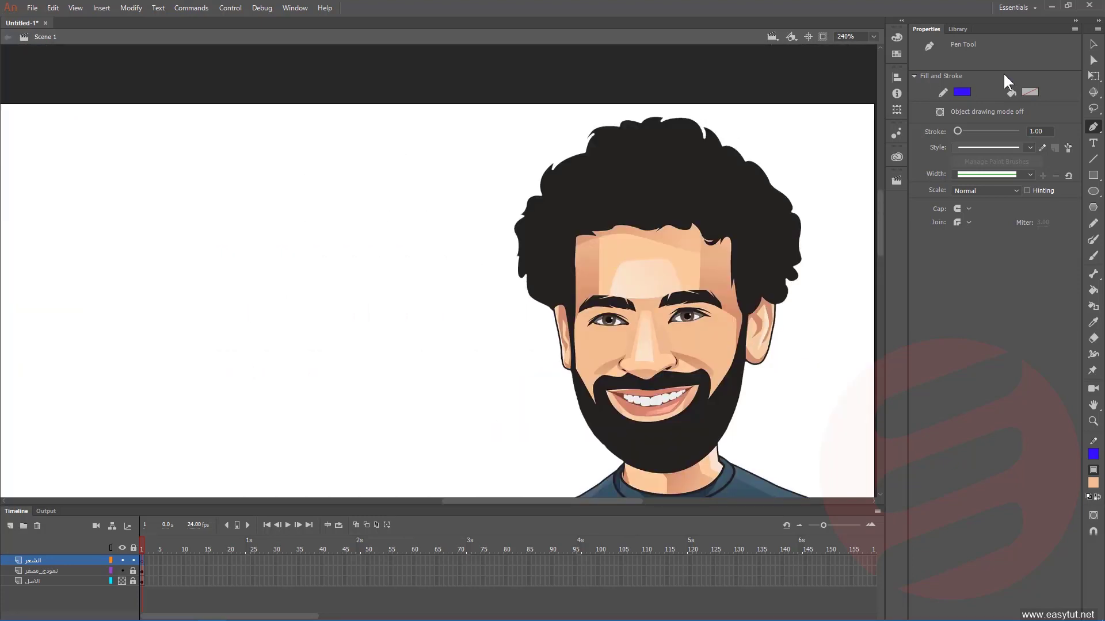
{"action": "left_click", "coordinate": [962, 91]}
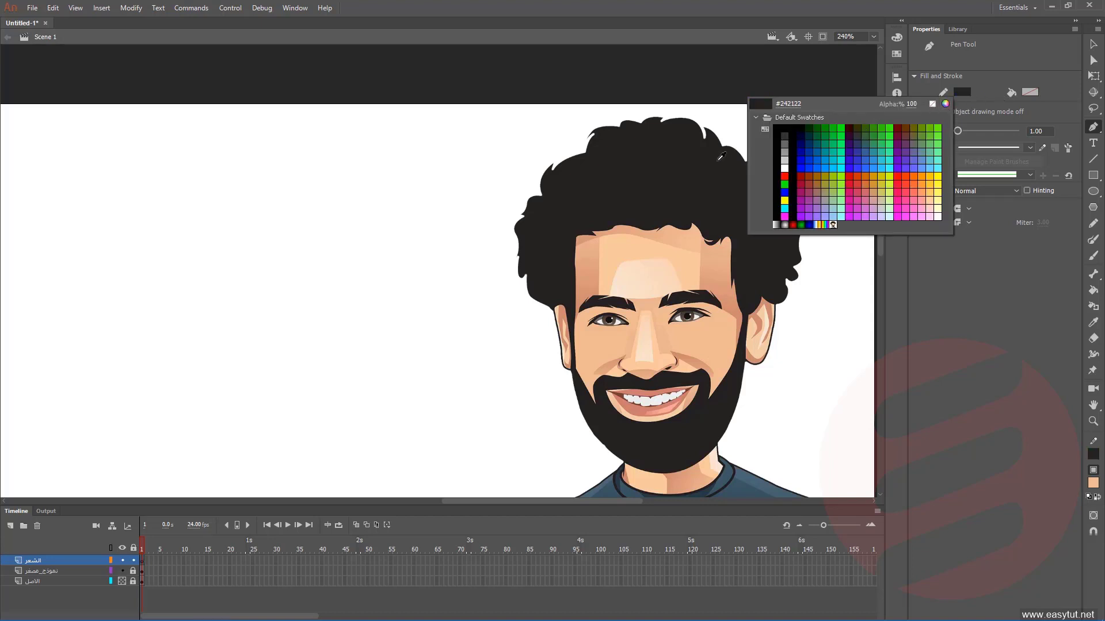
{"action": "left_click", "coordinate": [661, 163]}
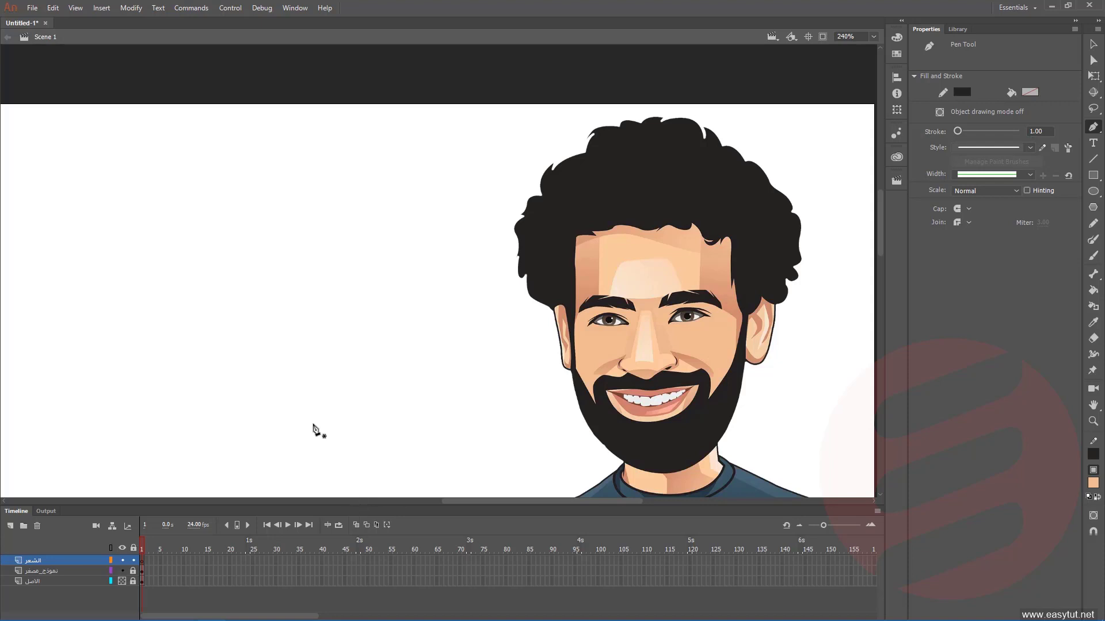
- Start a straight-segment Pen outline at the faded hair's upper right edge and trace down to the notch above the lowest curls
{"action": "left_click_drag", "start_coordinate": [241, 314], "coordinate": [579, 316]}
{"action": "left_click_drag", "start_coordinate": [159, 327], "coordinate": [663, 268]}
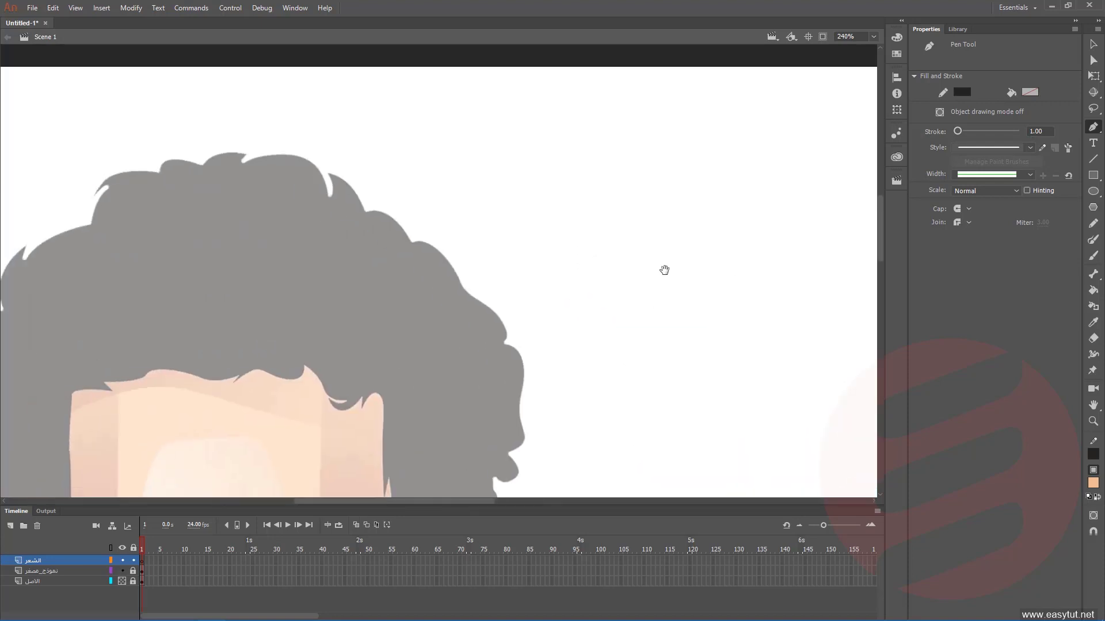
{"action": "left_click_drag", "start_coordinate": [382, 316], "coordinate": [505, 255]}
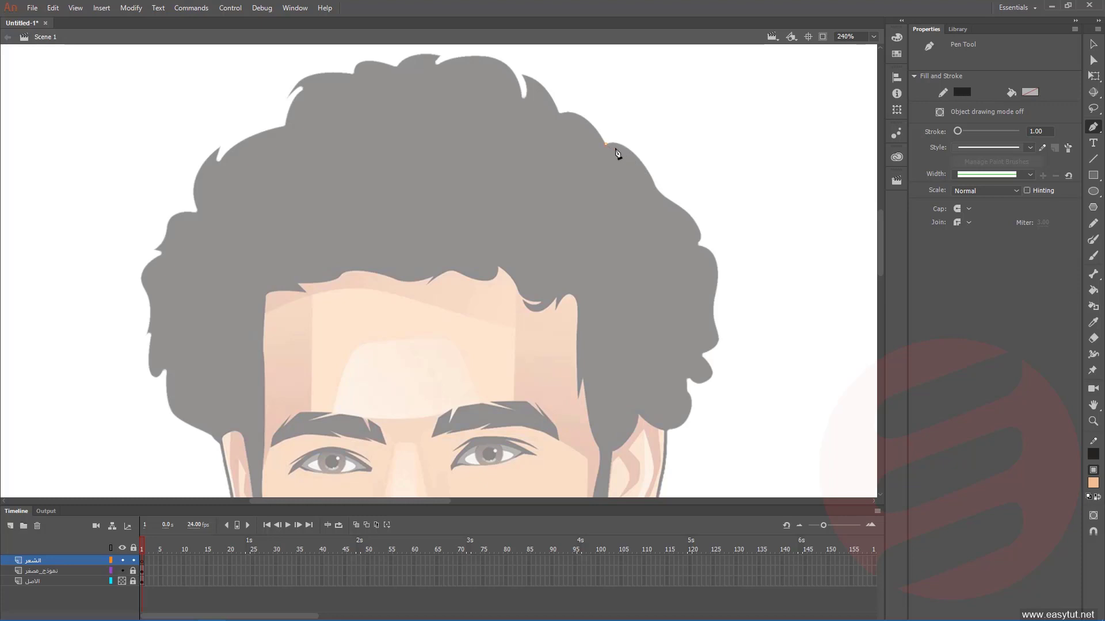
{"action": "left_click", "coordinate": [606, 143]}
{"action": "left_click", "coordinate": [638, 158]}
{"action": "left_click", "coordinate": [656, 190]}
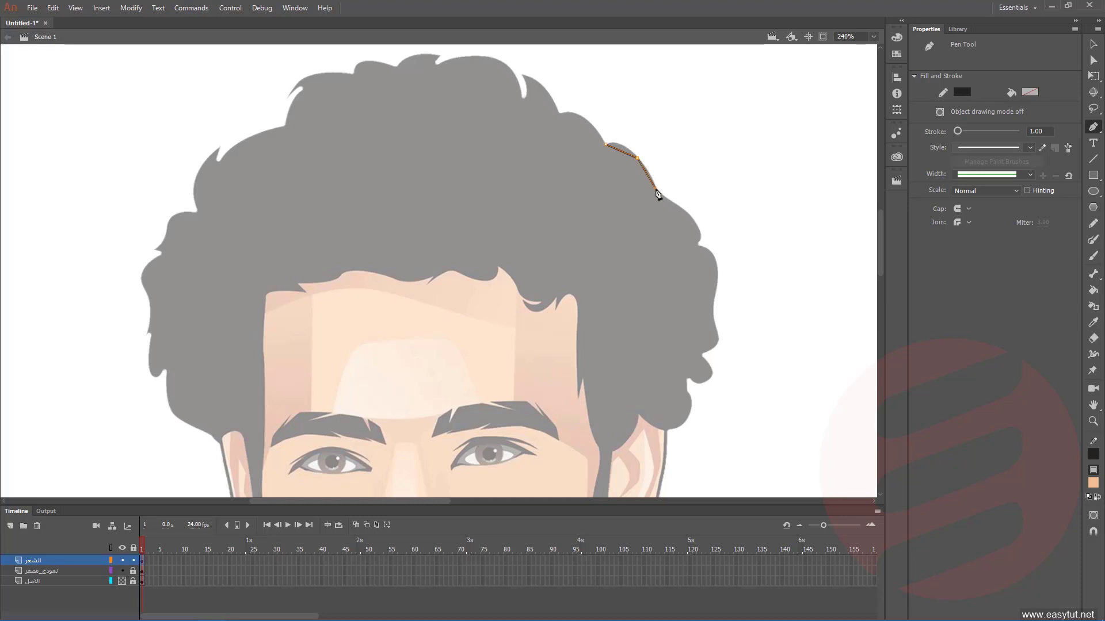
{"action": "left_click", "coordinate": [691, 217]}
{"action": "left_click", "coordinate": [697, 244]}
{"action": "left_click", "coordinate": [717, 263]}
{"action": "left_click", "coordinate": [718, 338]}
{"action": "left_click", "coordinate": [700, 353]}
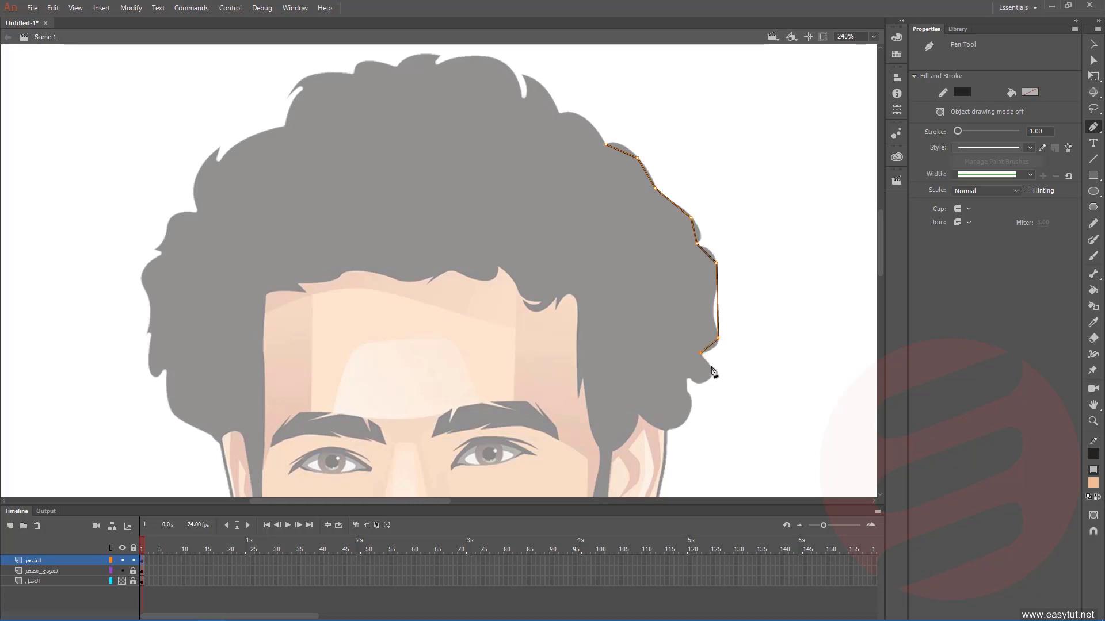
- Continue the Pen outline around the lowest curls on the right to the hairline above the right ear
{"action": "left_click", "coordinate": [703, 382]}
{"action": "left_click", "coordinate": [688, 378]}
{"action": "left_click", "coordinate": [690, 397]}
{"action": "left_click", "coordinate": [665, 431]}
{"action": "scroll", "coordinate": [668, 439], "scroll_direction": "down", "scroll_amount": 3}
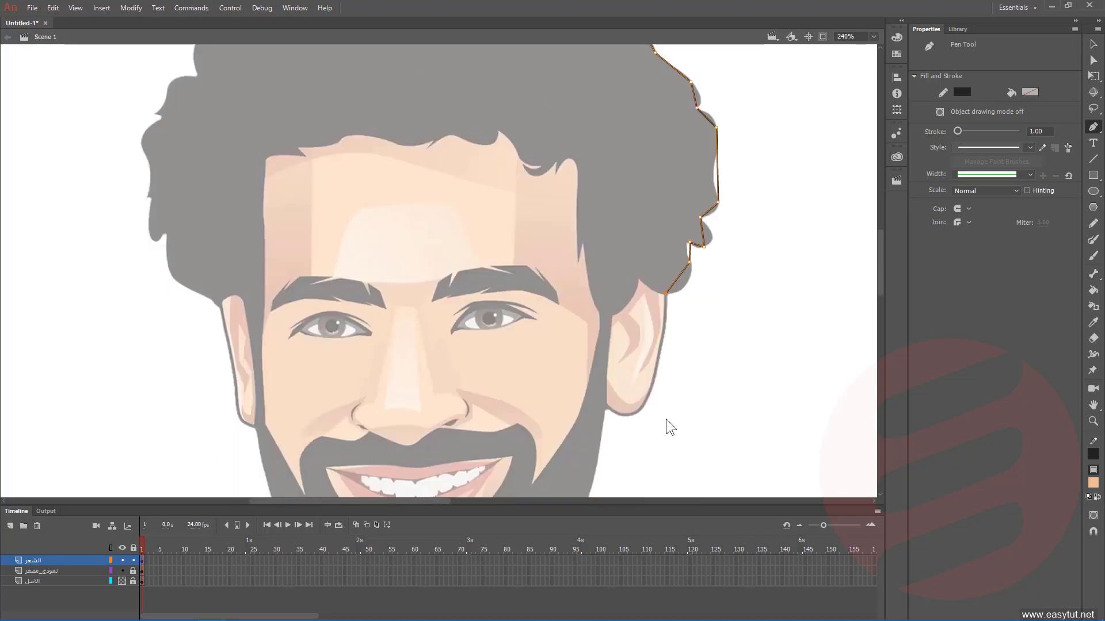
{"action": "left_click", "coordinate": [639, 280]}
- Extend the Pen outline down the right sideburn, around the outer beard and chin, and up to the top of the left ear
{"action": "scroll", "coordinate": [592, 425], "scroll_direction": "down", "scroll_amount": 6}
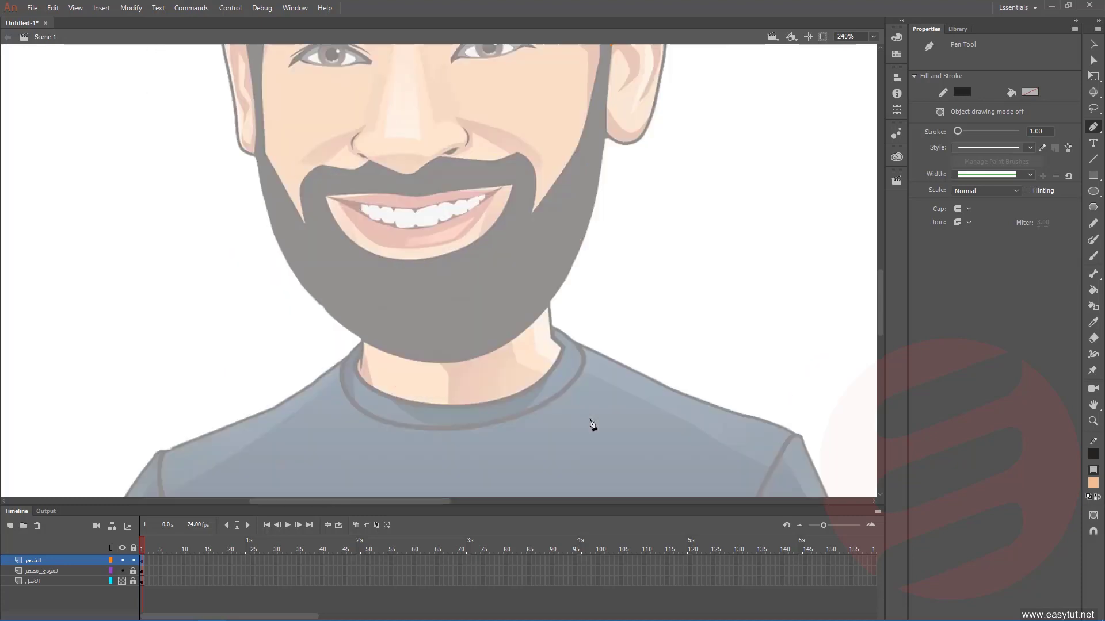
{"action": "left_click", "coordinate": [597, 193]}
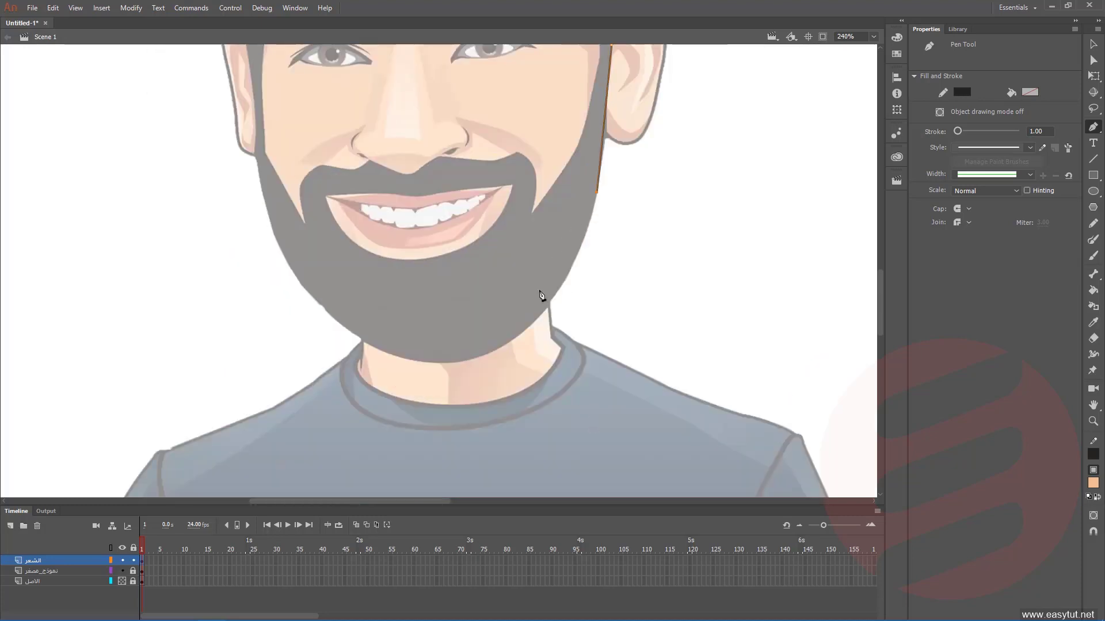
{"action": "left_click", "coordinate": [522, 333]}
{"action": "left_click", "coordinate": [362, 338]}
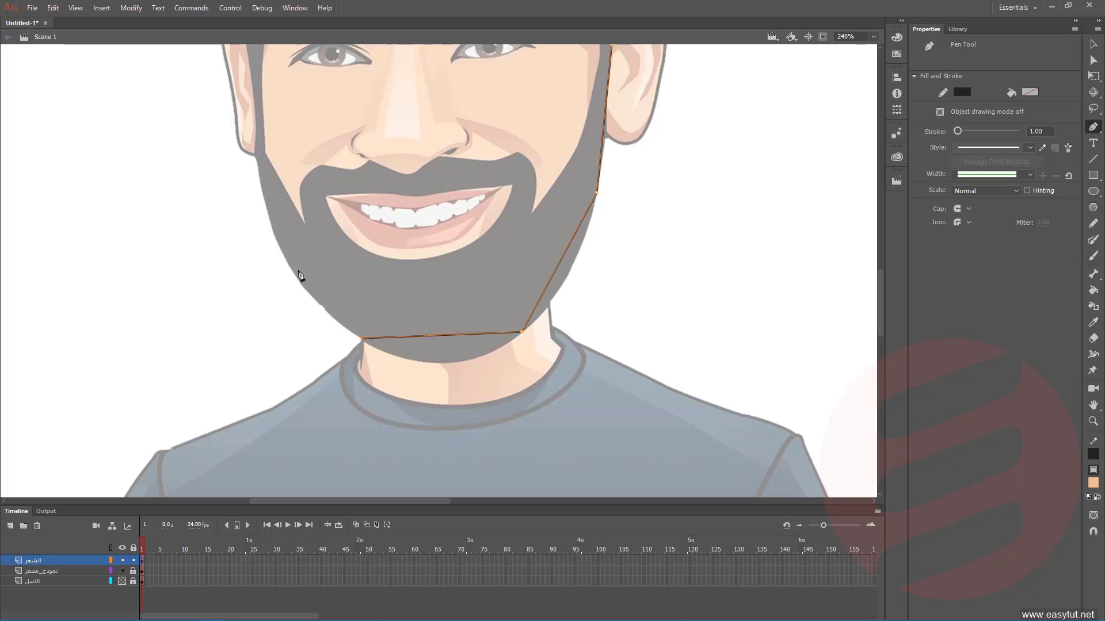
{"action": "left_click", "coordinate": [269, 214]}
{"action": "scroll", "coordinate": [259, 191], "scroll_direction": "up", "scroll_amount": 3}
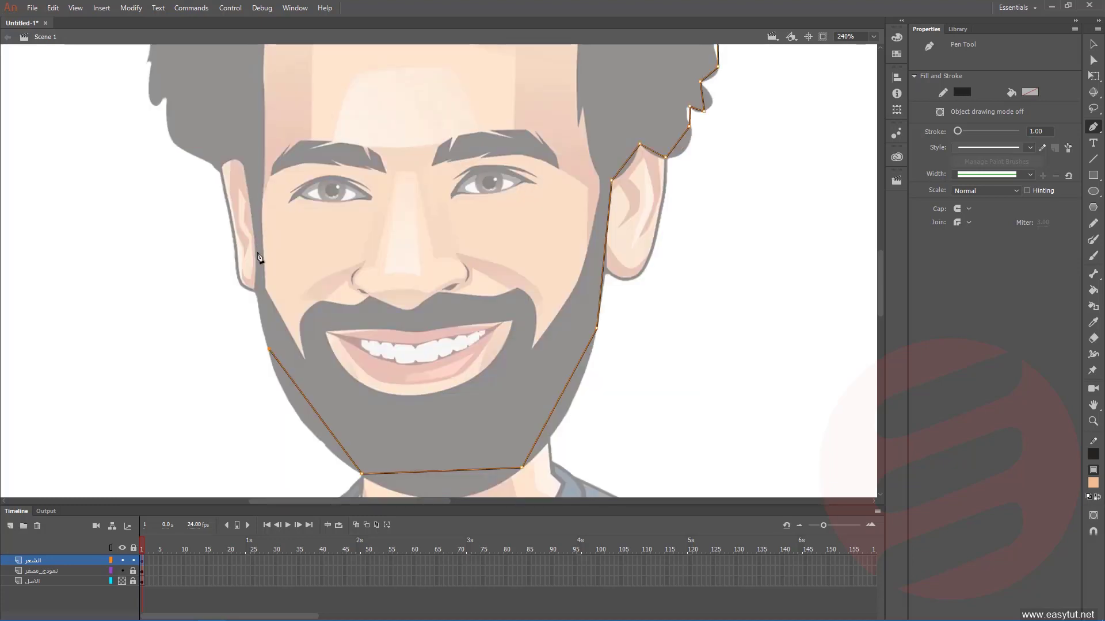
{"action": "left_click", "coordinate": [256, 291]}
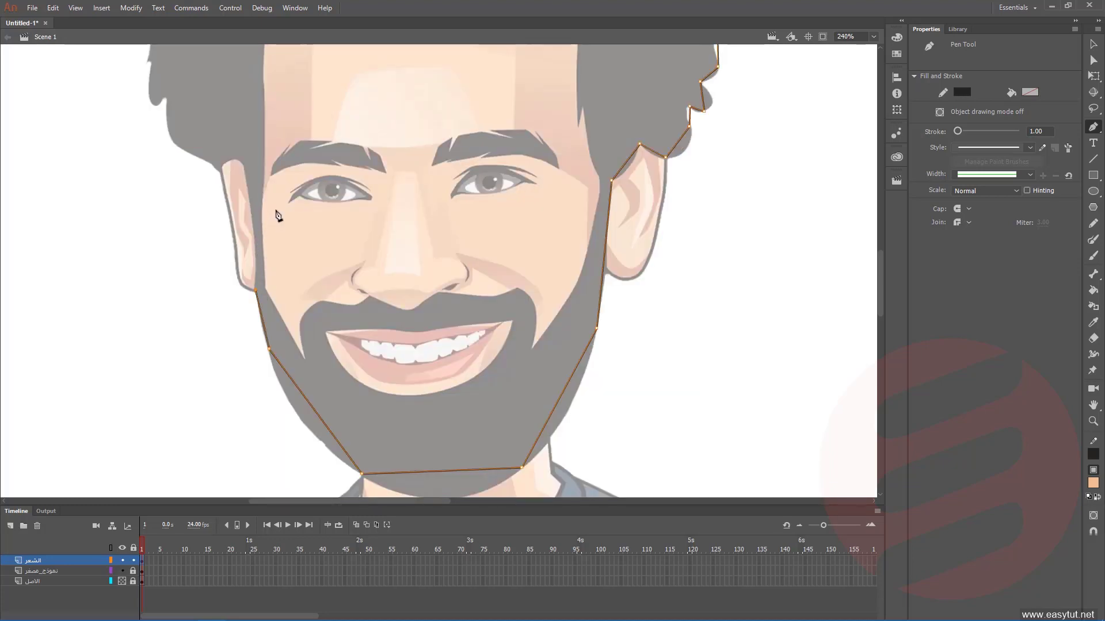
{"action": "left_click", "coordinate": [246, 172]}
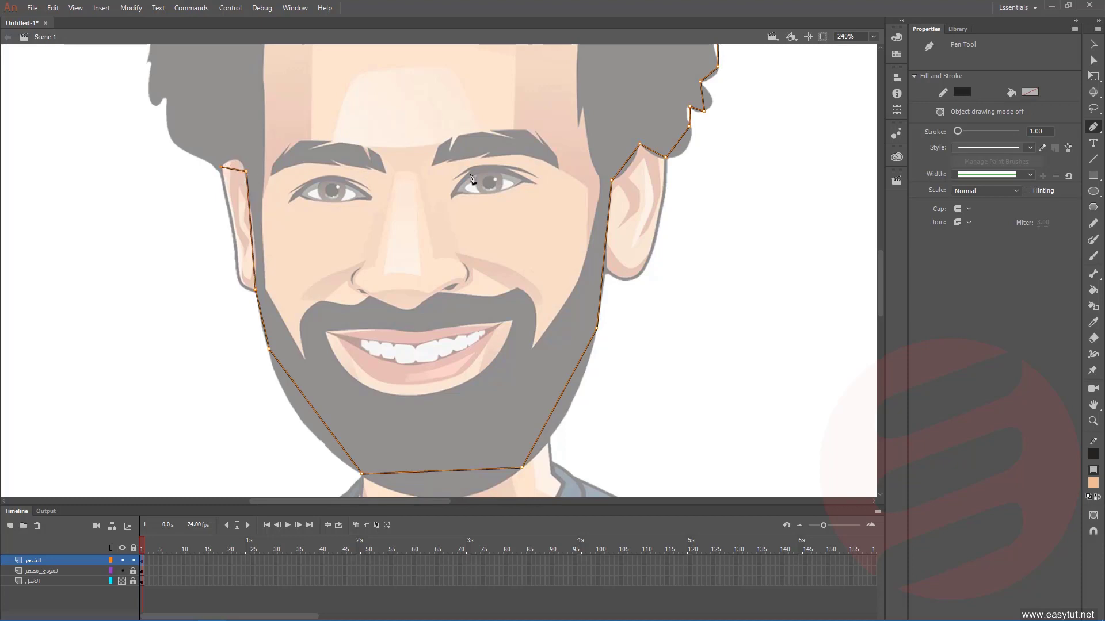
- Trace the hair's left edge with straight Pen segments from above the left ear up past the side curls
{"action": "scroll", "coordinate": [316, 196], "scroll_direction": "up", "scroll_amount": 3}
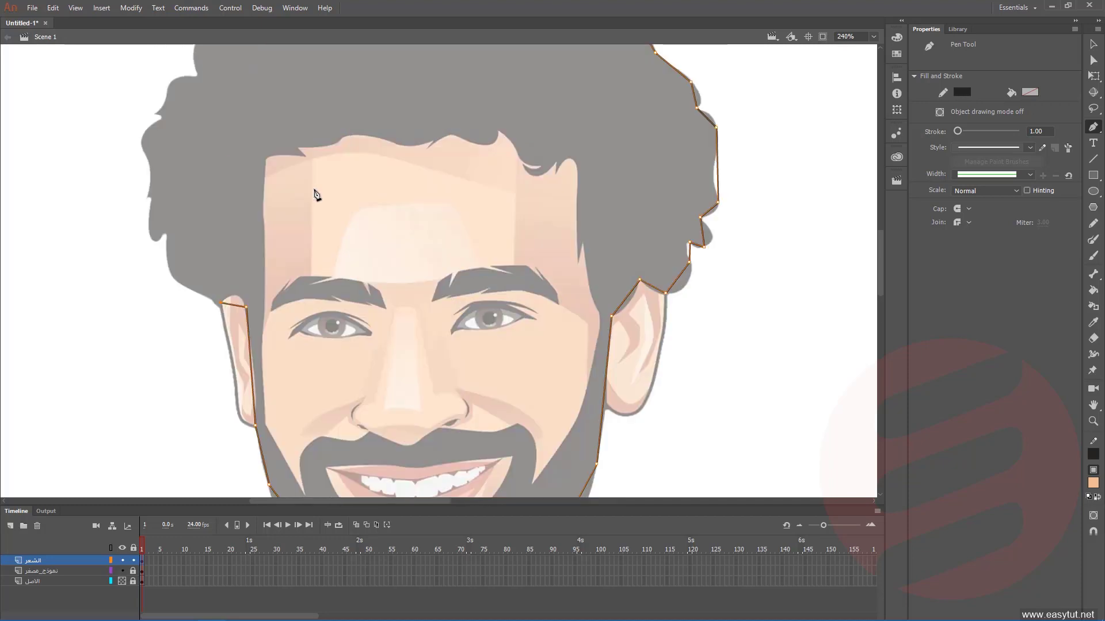
{"action": "left_click", "coordinate": [210, 298]}
{"action": "left_click", "coordinate": [165, 236]}
{"action": "left_click", "coordinate": [150, 212]}
{"action": "left_click", "coordinate": [142, 148]}
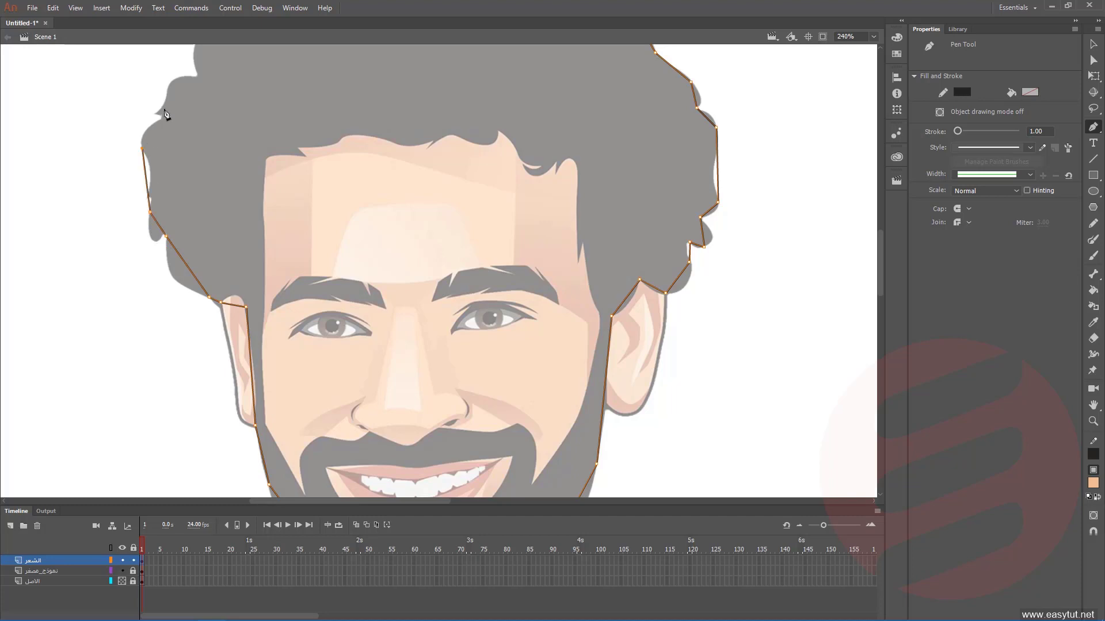
{"action": "left_click", "coordinate": [160, 118]}
{"action": "left_click", "coordinate": [167, 91]}
- Carry the Pen outline along the hair's upper left edge, following the two pointed tufts
{"action": "scroll", "coordinate": [199, 80], "scroll_direction": "up", "scroll_amount": 5}
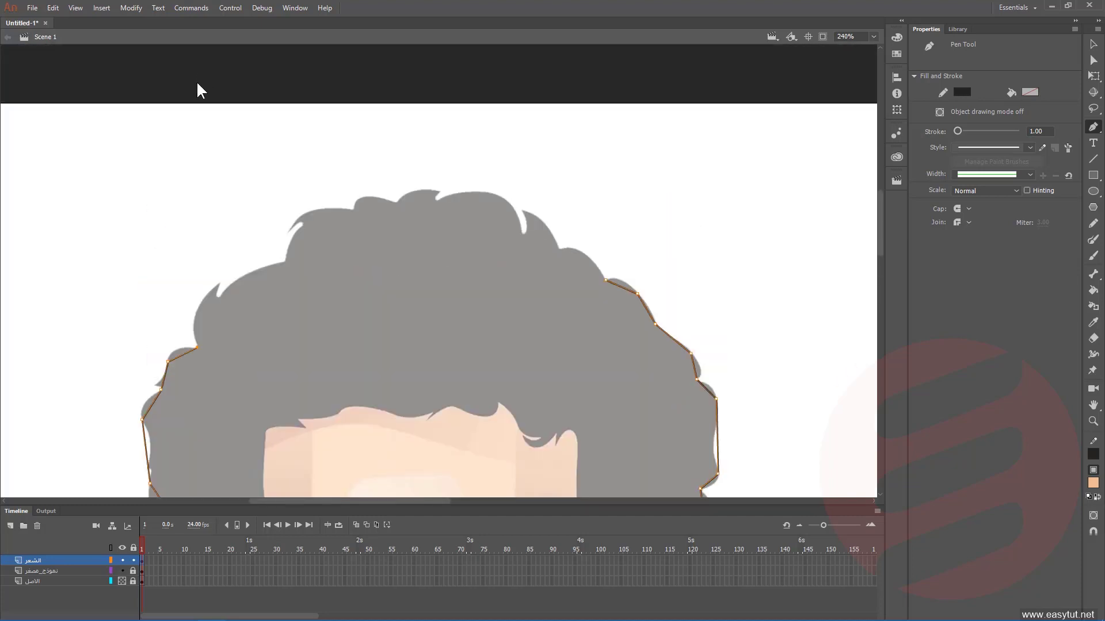
{"action": "left_click", "coordinate": [217, 284]}
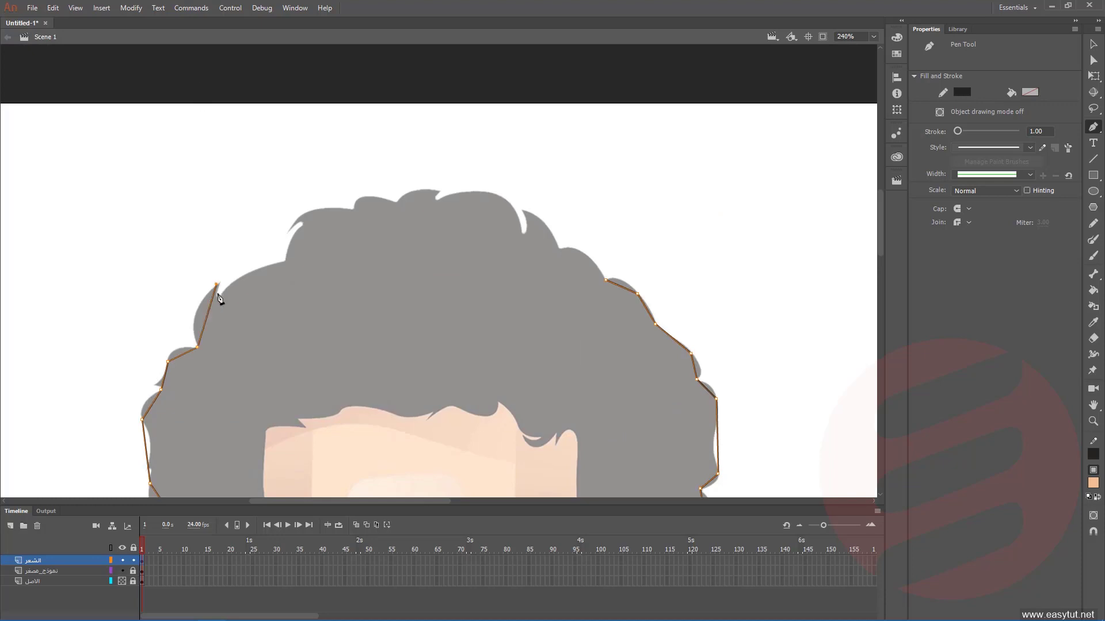
{"action": "left_click", "coordinate": [227, 285]}
{"action": "left_click", "coordinate": [285, 262]}
{"action": "left_click", "coordinate": [302, 220]}
{"action": "left_click", "coordinate": [287, 226]}
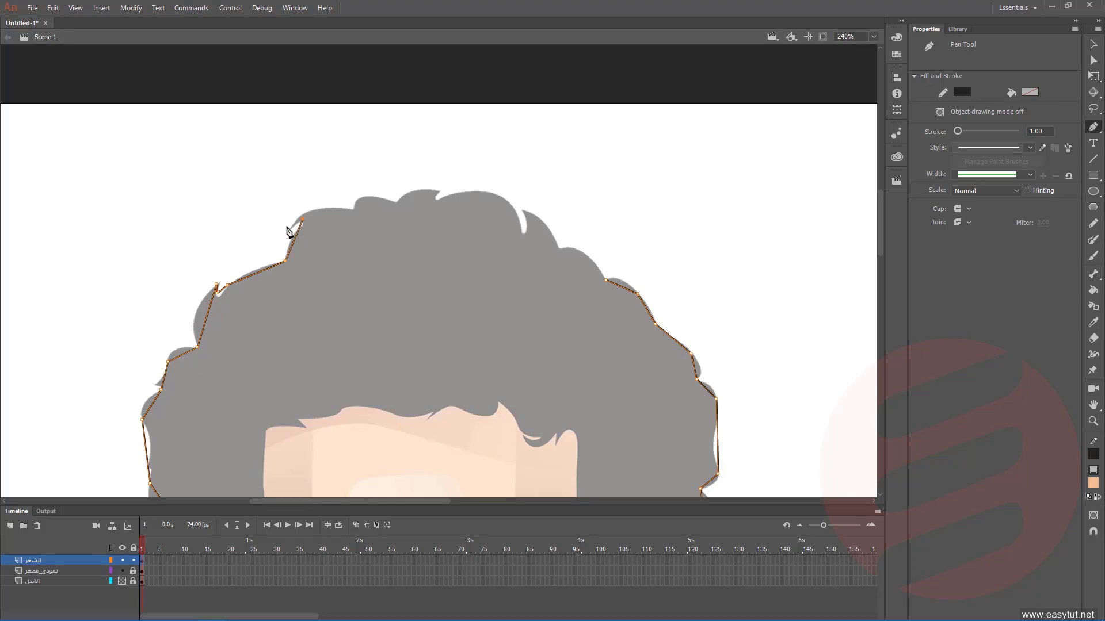
- Trace the top of the hair with Pen segments, including the notch at the upper right, and close the outline at its starting point
{"action": "left_click", "coordinate": [321, 209]}
{"action": "left_click", "coordinate": [354, 207]}
{"action": "left_click", "coordinate": [396, 201]}
{"action": "left_click", "coordinate": [439, 190]}
{"action": "left_click", "coordinate": [445, 195]}
{"action": "left_click", "coordinate": [498, 196]}
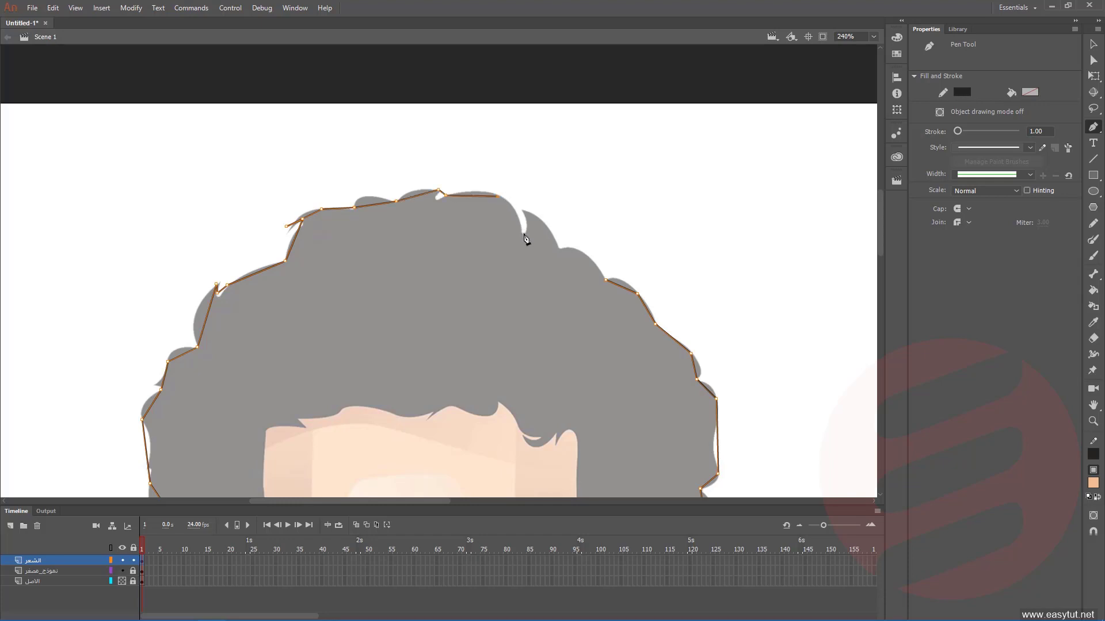
{"action": "left_click", "coordinate": [524, 234]}
{"action": "left_click", "coordinate": [525, 210]}
{"action": "left_click", "coordinate": [558, 248]}
{"action": "left_click", "coordinate": [607, 282]}
{"action": "scroll", "coordinate": [609, 286], "scroll_direction": "down", "scroll_amount": 6}
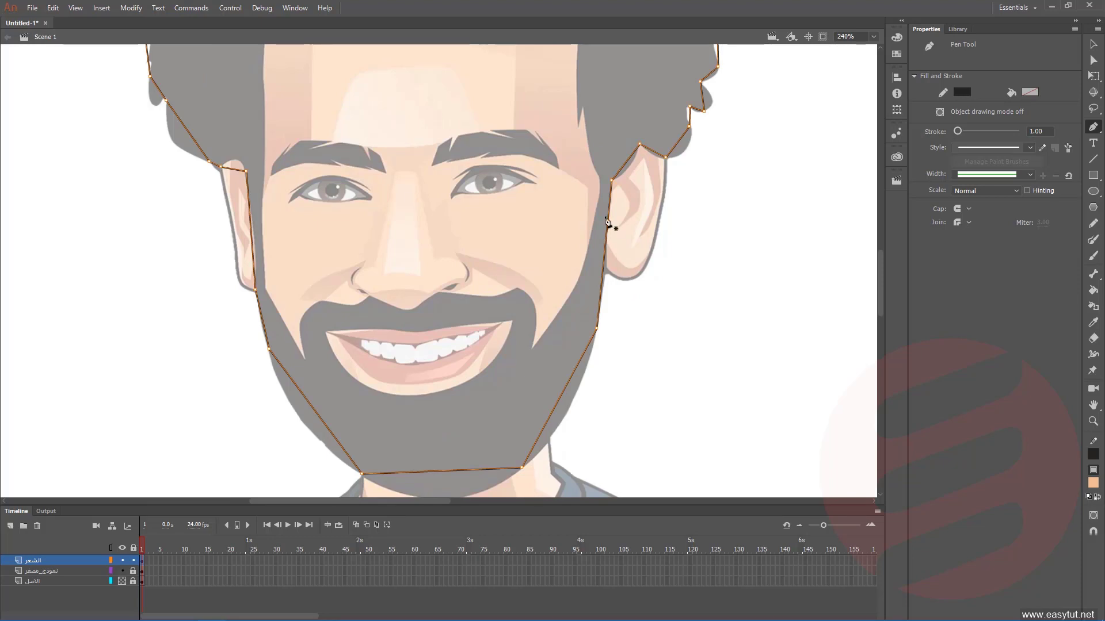
{"action": "scroll", "coordinate": [607, 221], "scroll_direction": "up", "scroll_amount": 6}
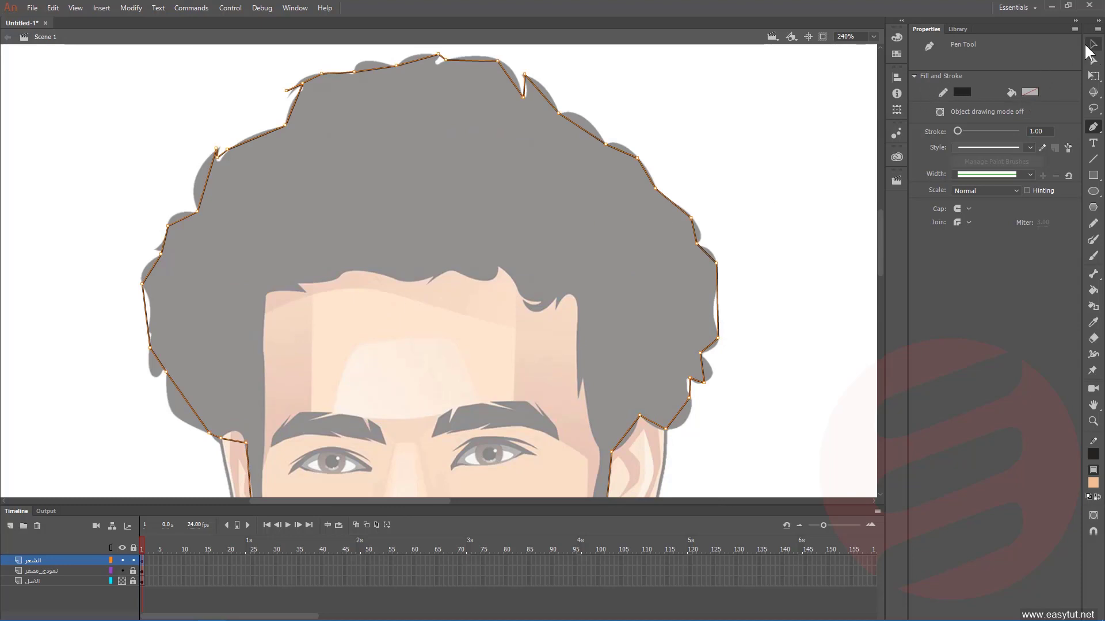
- Bend the straight segments along the hair's right edge into curves that follow the reference curls, using the Selection tool
{"action": "left_click", "coordinate": [1098, 50]}
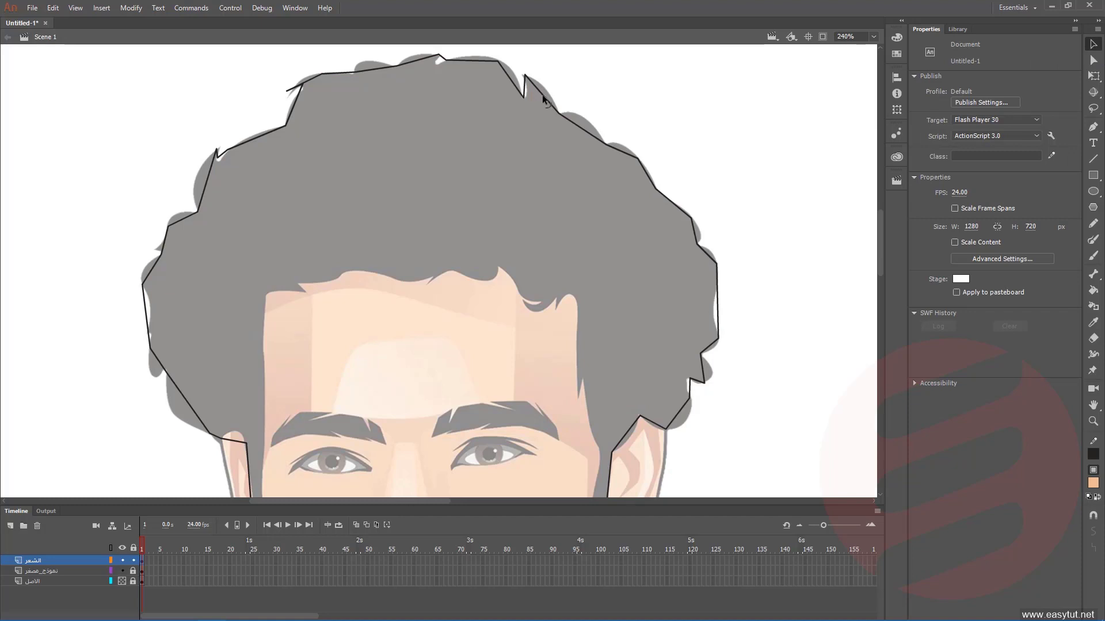
{"action": "left_click_drag", "start_coordinate": [543, 92], "coordinate": [583, 122]}
{"action": "left_click_drag", "start_coordinate": [647, 176], "coordinate": [651, 175]}
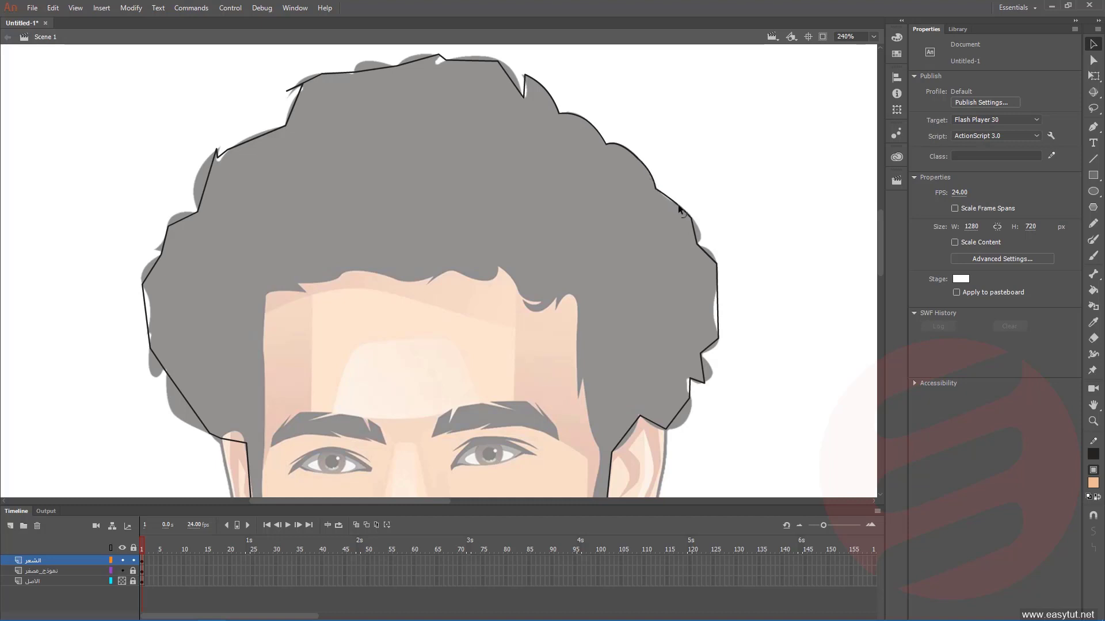
{"action": "left_click_drag", "start_coordinate": [697, 237], "coordinate": [696, 236]}
{"action": "left_click_drag", "start_coordinate": [711, 256], "coordinate": [716, 262]}
{"action": "mouse_move", "coordinate": [718, 315]}
{"action": "left_mouse_down"}
{"action": "mouse_move", "coordinate": [718, 287]}
{"action": "mouse_move", "coordinate": [709, 296]}
{"action": "left_mouse_up"}
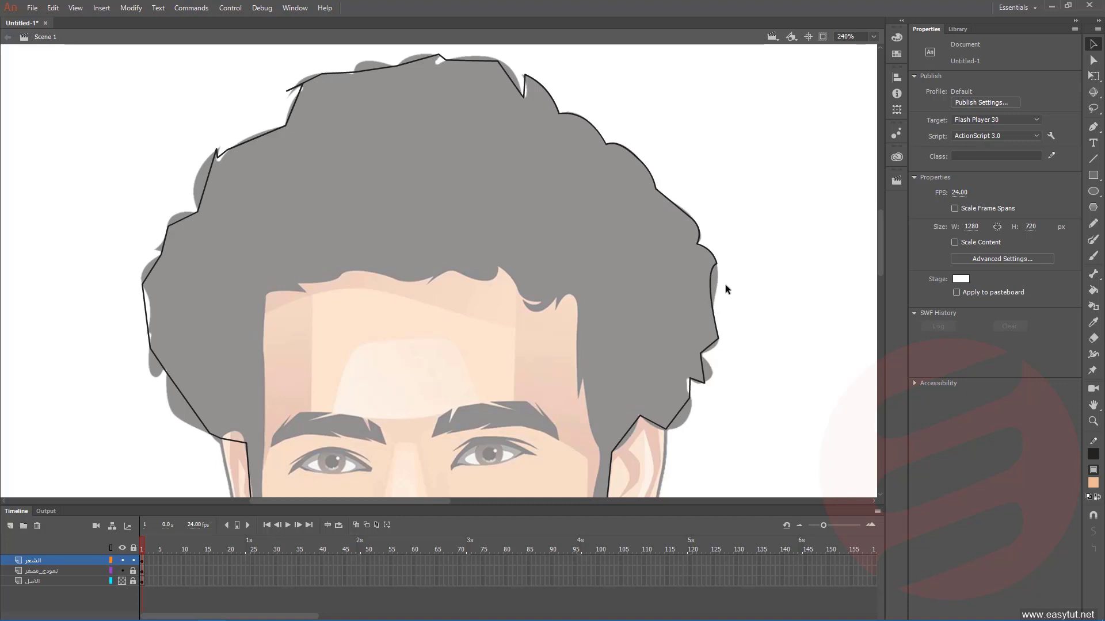
- Add an anchor point partway down the hair's right edge and bend the segments around it to follow the reference
{"action": "left_click", "coordinate": [1093, 127]}
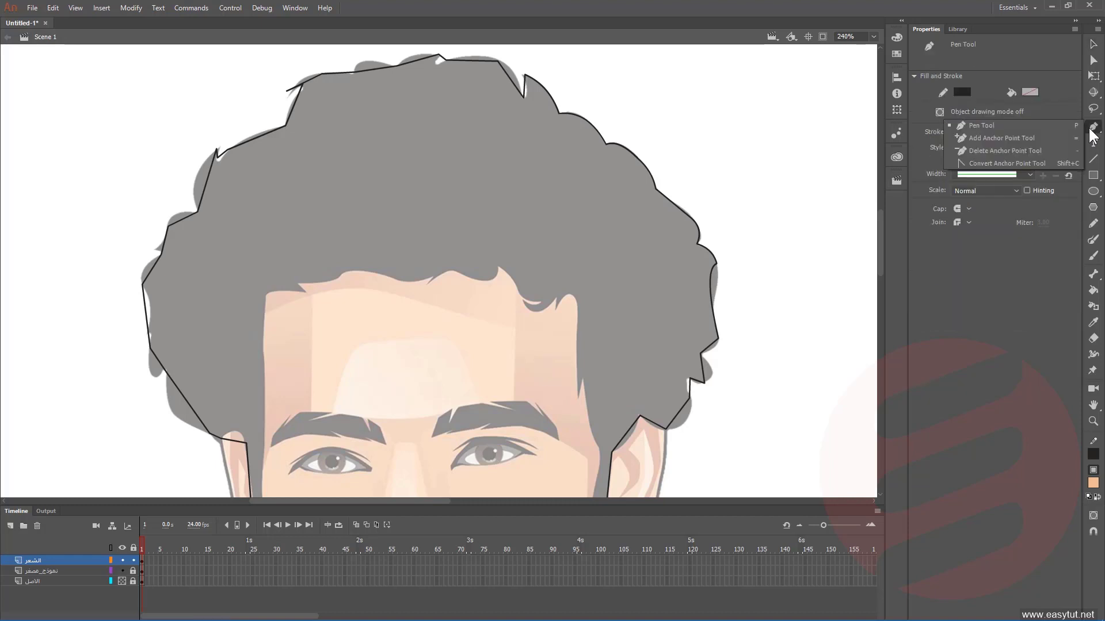
{"action": "left_click", "coordinate": [996, 140]}
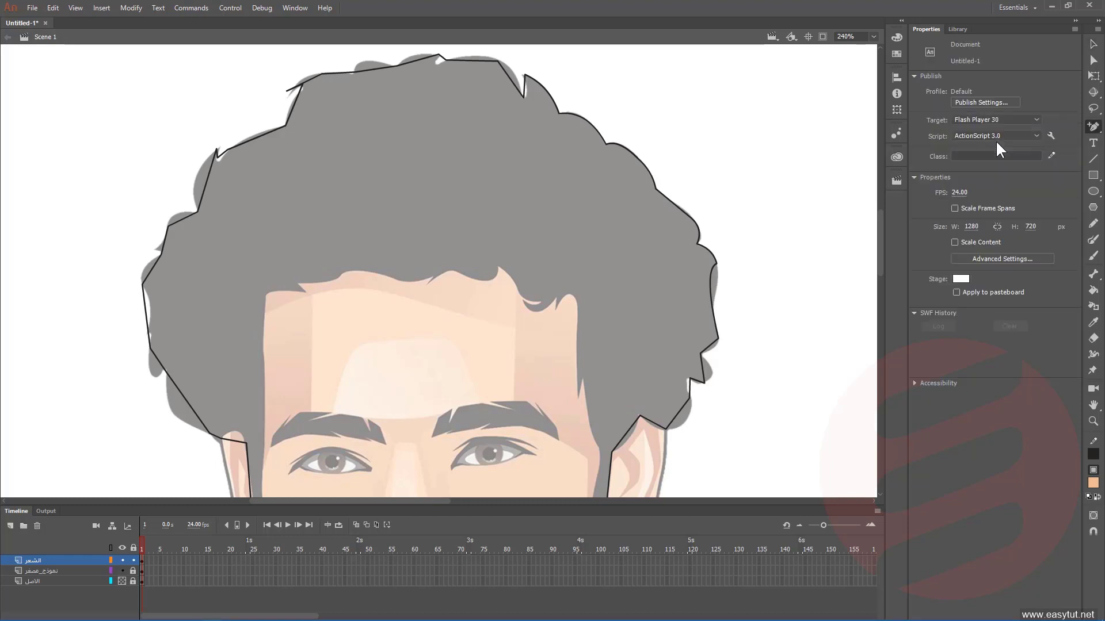
{"action": "left_click", "coordinate": [712, 299]}
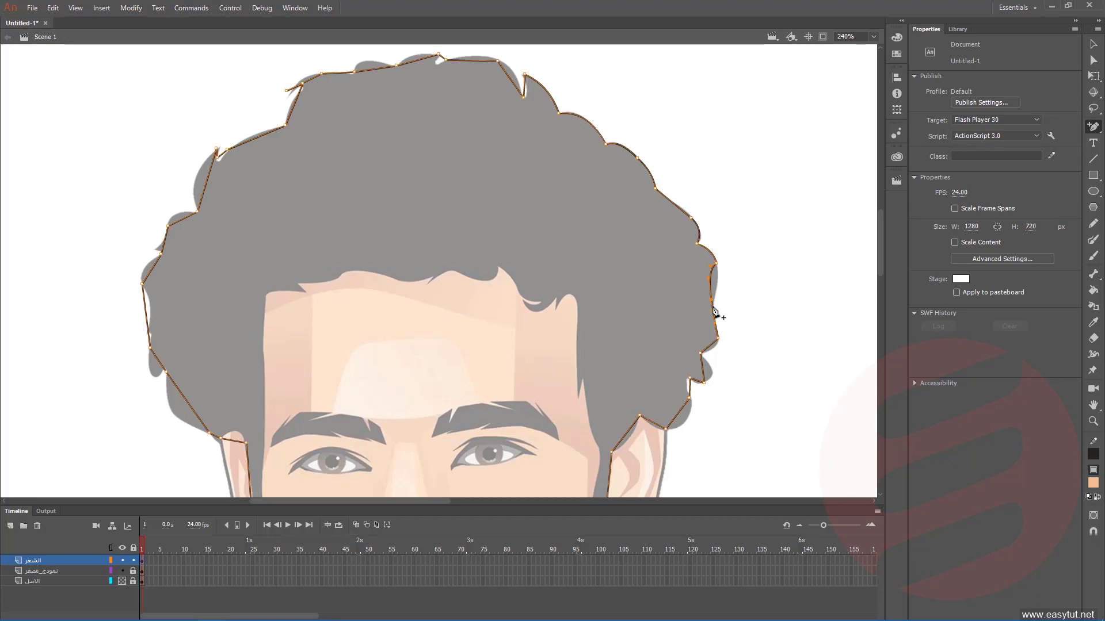
{"action": "left_click", "coordinate": [1093, 44]}
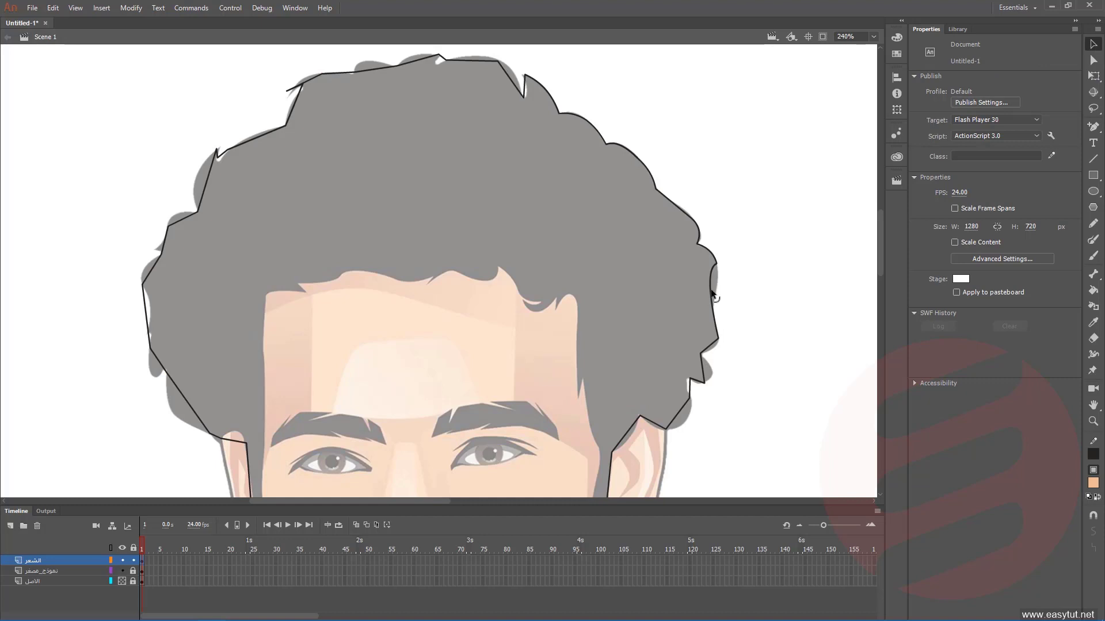
{"action": "left_click_drag", "start_coordinate": [711, 292], "coordinate": [717, 292]}
{"action": "left_click_drag", "start_coordinate": [718, 316], "coordinate": [714, 316]}
- Shape the outline of the small curl above the right ear and apply the Convert Anchor Point tool beside its inner corner
{"action": "mouse_move", "coordinate": [704, 371]}
{"action": "left_mouse_down"}
{"action": "mouse_move", "coordinate": [712, 376]}
{"action": "mouse_move", "coordinate": [692, 387]}
{"action": "left_mouse_up"}
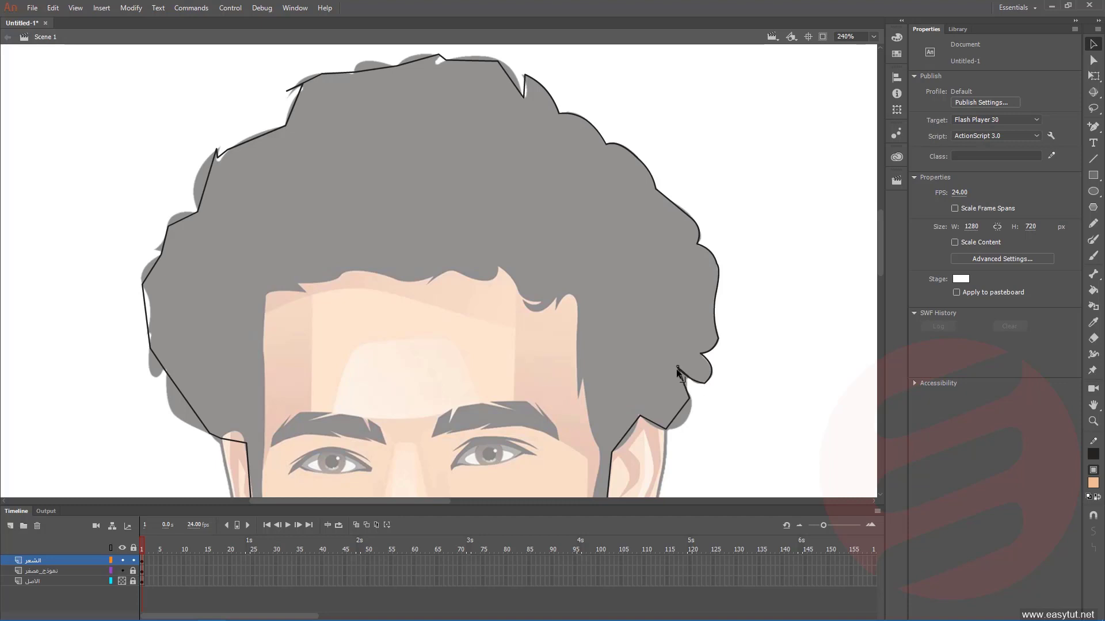
{"action": "mouse_move", "coordinate": [687, 381]}
{"action": "left_mouse_down"}
{"action": "mouse_move", "coordinate": [689, 371]}
{"action": "mouse_move", "coordinate": [685, 381]}
{"action": "left_mouse_up"}
{"action": "left_click", "coordinate": [1093, 127]}
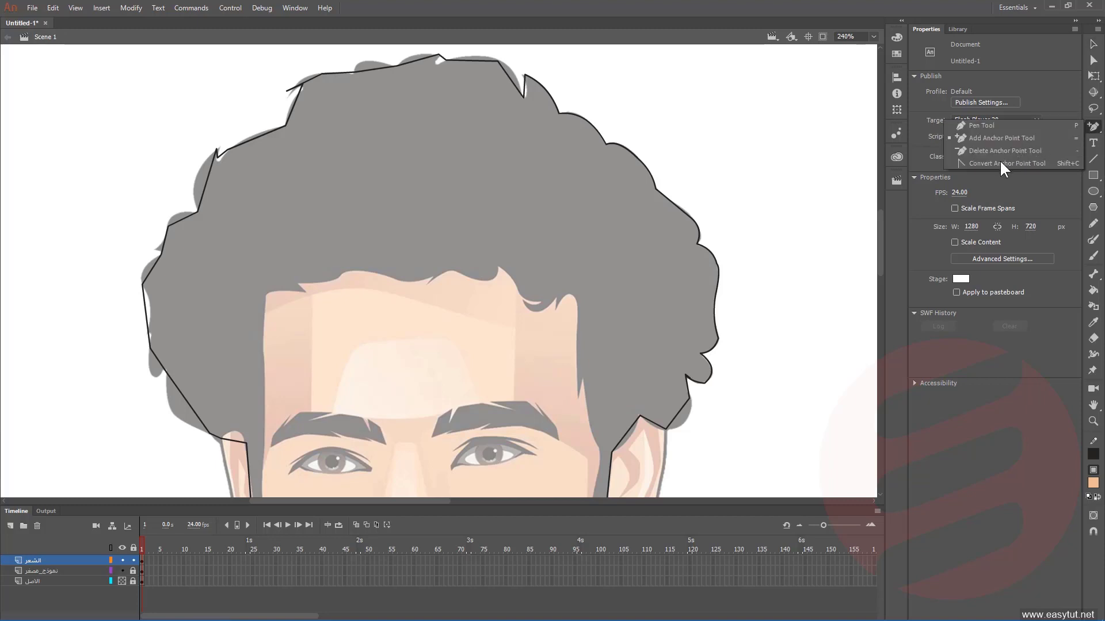
{"action": "left_click", "coordinate": [1000, 164]}
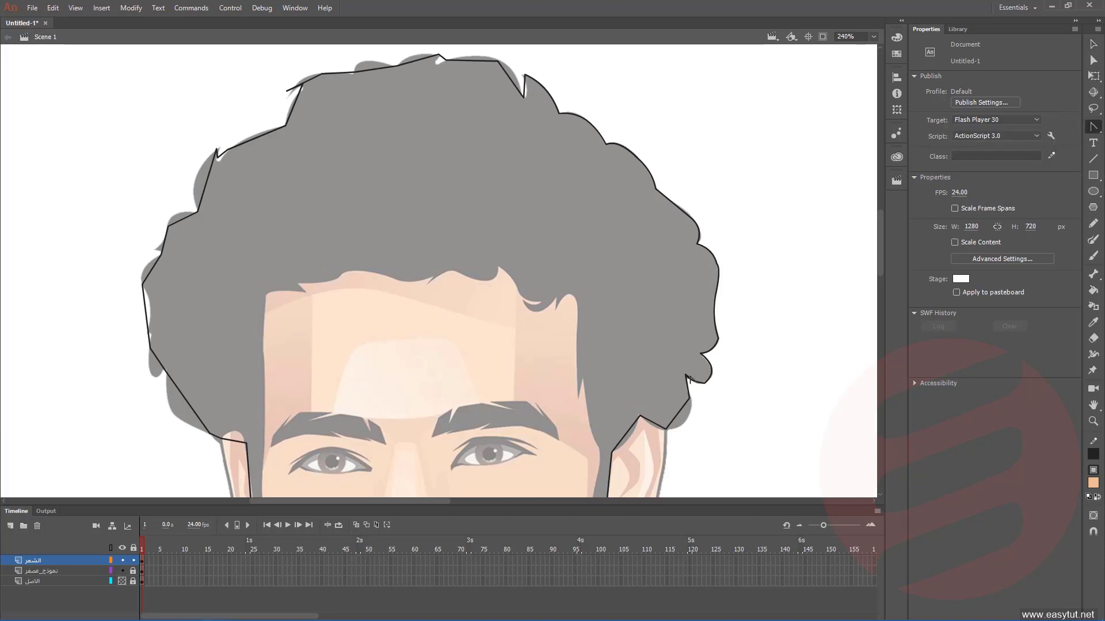
{"action": "left_click", "coordinate": [690, 386]}
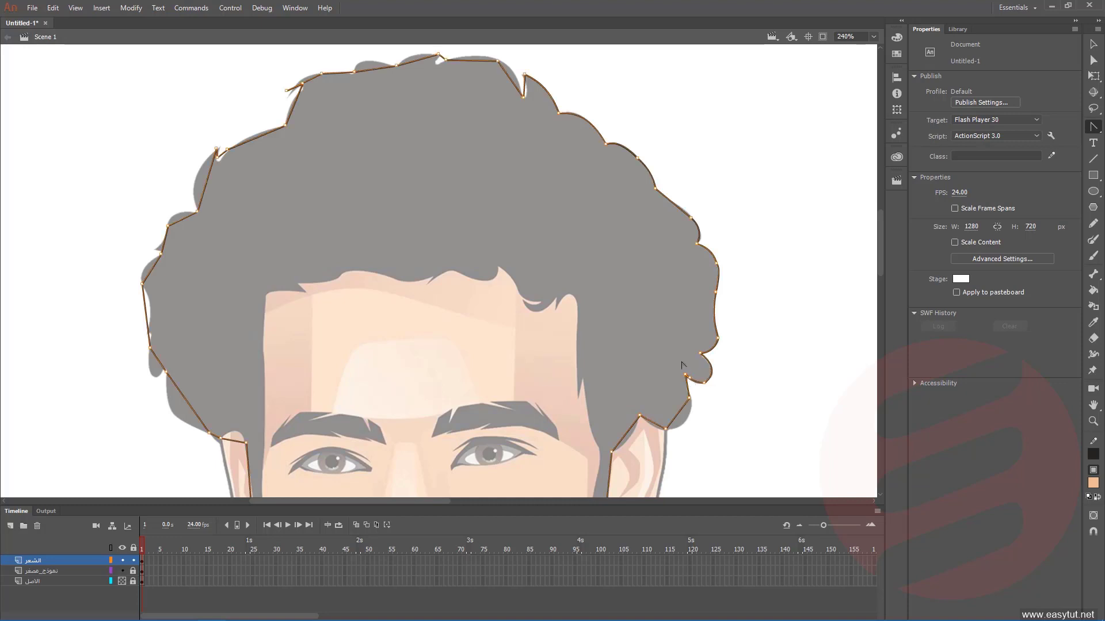
- Curve the outline around the last curl above the right ear, along the ear's top and down the right sideburn
{"action": "left_click", "coordinate": [1093, 43]}
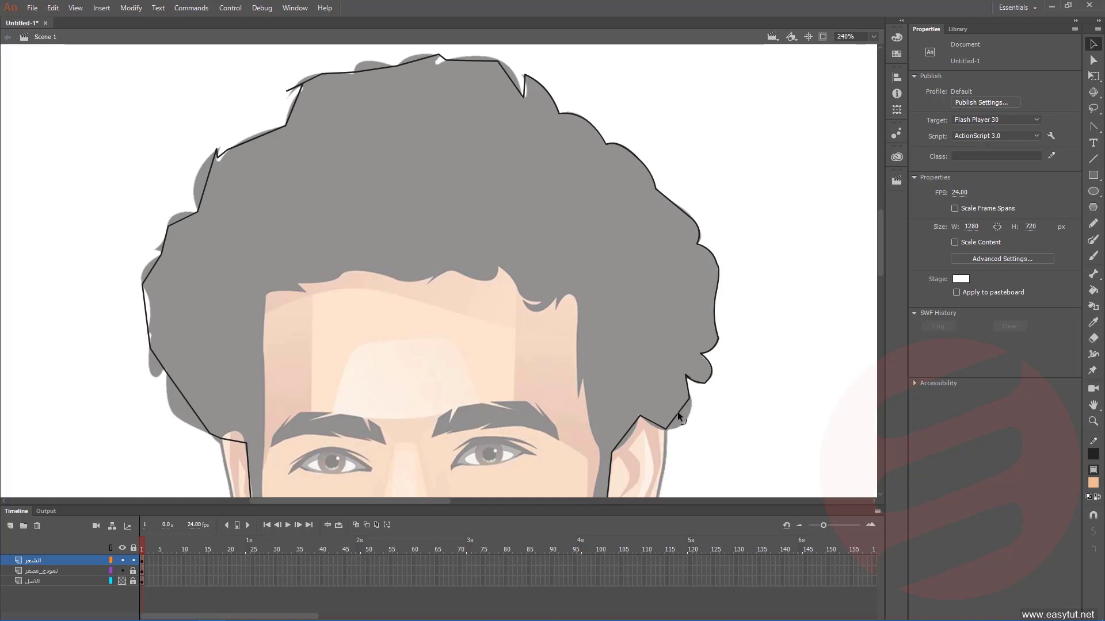
{"action": "left_click_drag", "start_coordinate": [678, 412], "coordinate": [688, 420]}
{"action": "left_click_drag", "start_coordinate": [628, 432], "coordinate": [632, 441]}
{"action": "left_click_drag", "start_coordinate": [604, 440], "coordinate": [523, 185]}
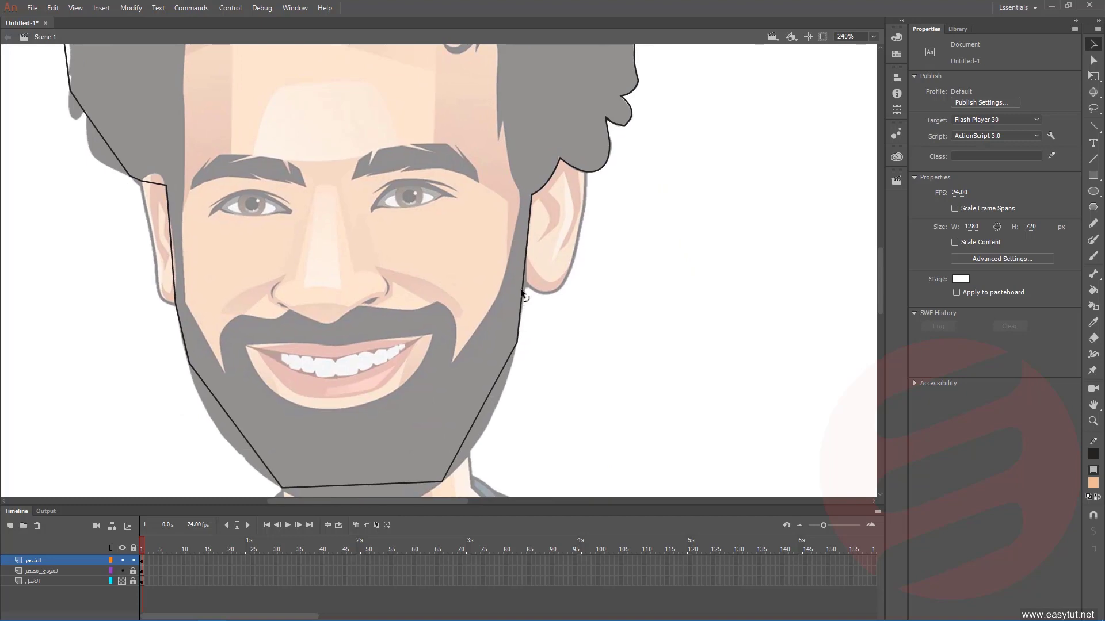
{"action": "left_click_drag", "start_coordinate": [523, 293], "coordinate": [522, 293]}
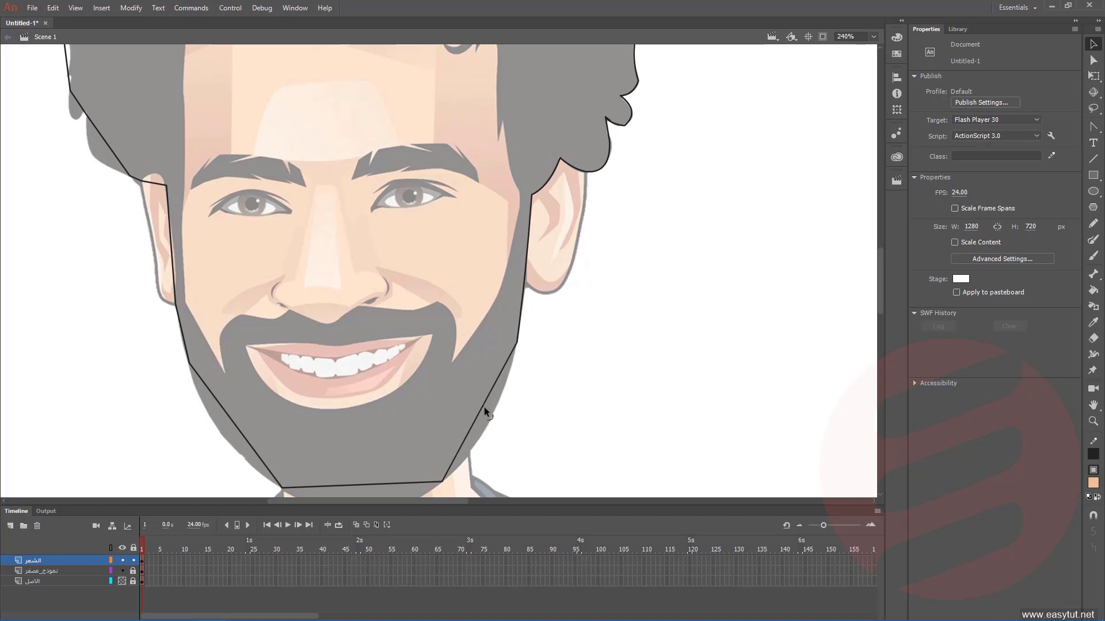
- Bend the beard's straight segments along the right jaw, chin and left jaw to match the reference
{"action": "left_click_drag", "start_coordinate": [484, 406], "coordinate": [492, 405]}
{"action": "scroll", "coordinate": [480, 409], "scroll_direction": "down", "scroll_amount": 3}
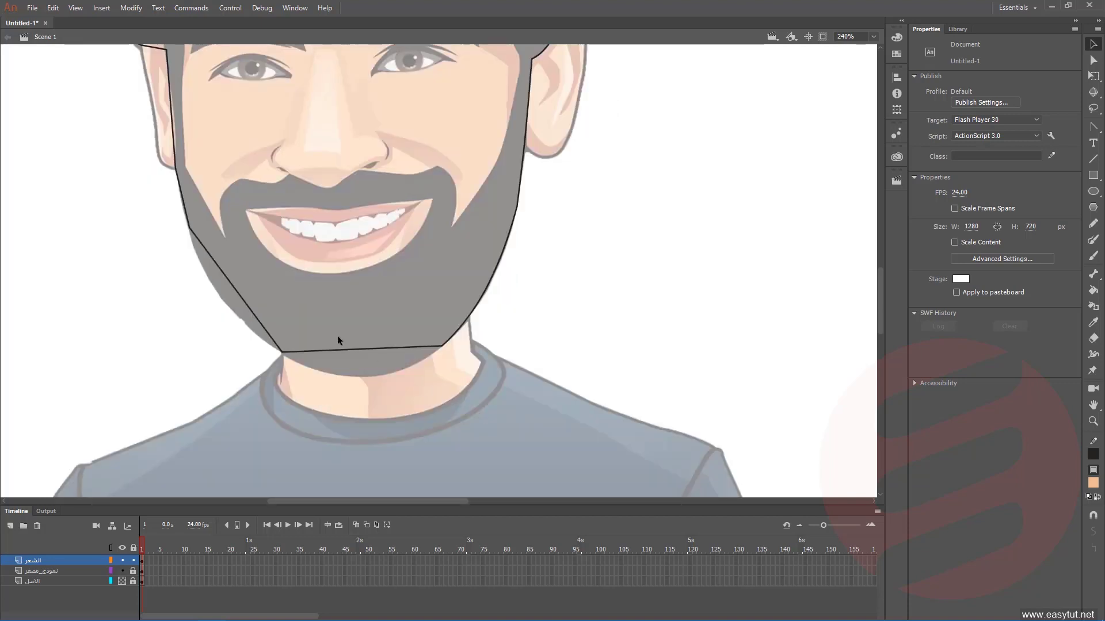
{"action": "left_click_drag", "start_coordinate": [361, 347], "coordinate": [360, 375]}
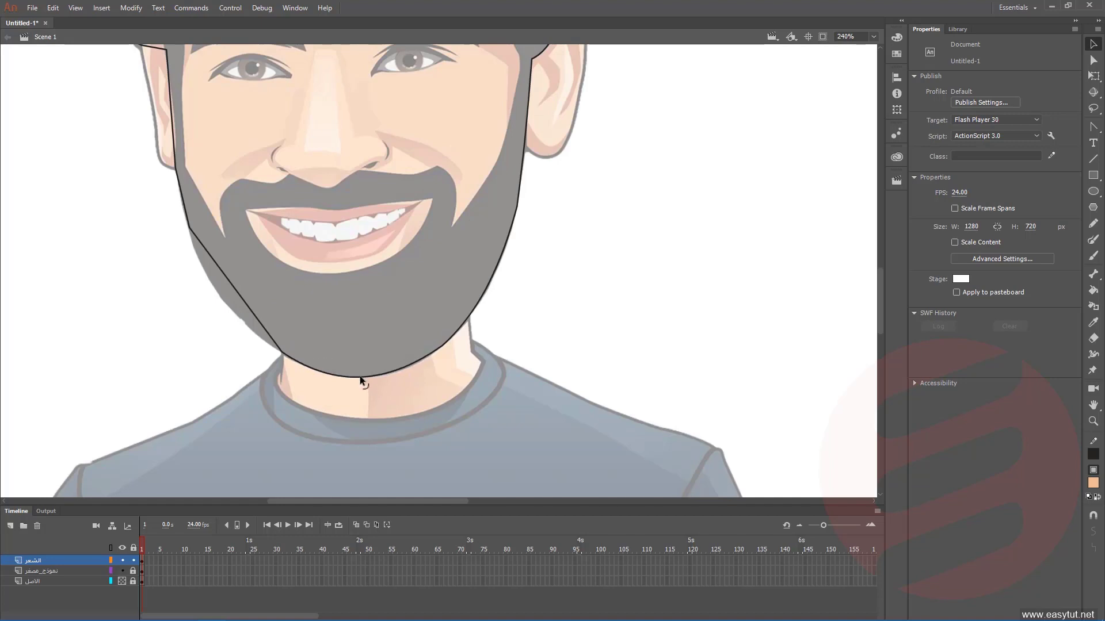
{"action": "left_click_drag", "start_coordinate": [244, 302], "coordinate": [225, 306]}
- Curve the outline along the left sideburn, over the left ear and around the lowest curls on the left
{"action": "scroll", "coordinate": [231, 249], "scroll_direction": "up", "scroll_amount": 3}
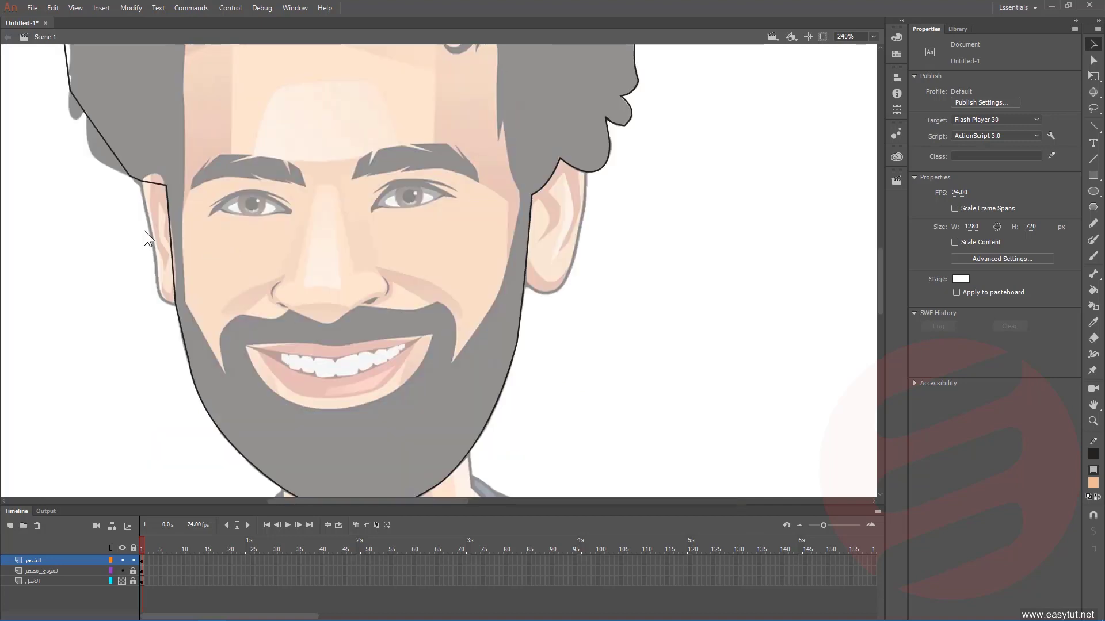
{"action": "left_click_drag", "start_coordinate": [167, 265], "coordinate": [176, 261]}
{"action": "left_click_drag", "start_coordinate": [154, 180], "coordinate": [94, 160]}
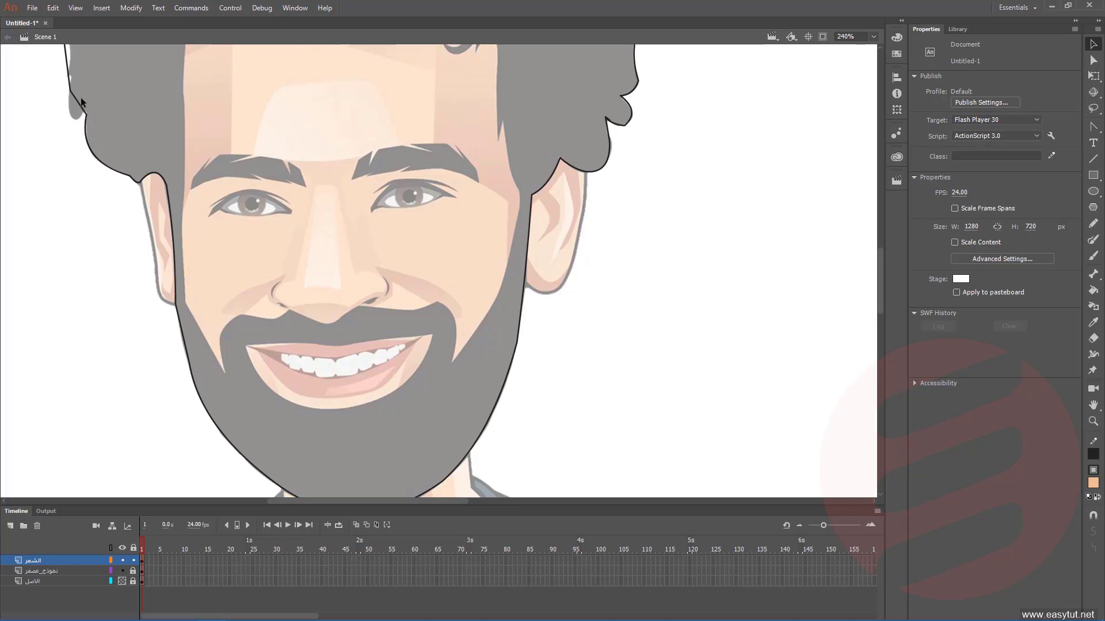
{"action": "left_click_drag", "start_coordinate": [76, 105], "coordinate": [73, 122]}
- Add anchor points on the hair's left edge and bend the segments between them to follow the side curls
{"action": "scroll", "coordinate": [77, 99], "scroll_direction": "up", "scroll_amount": 3}
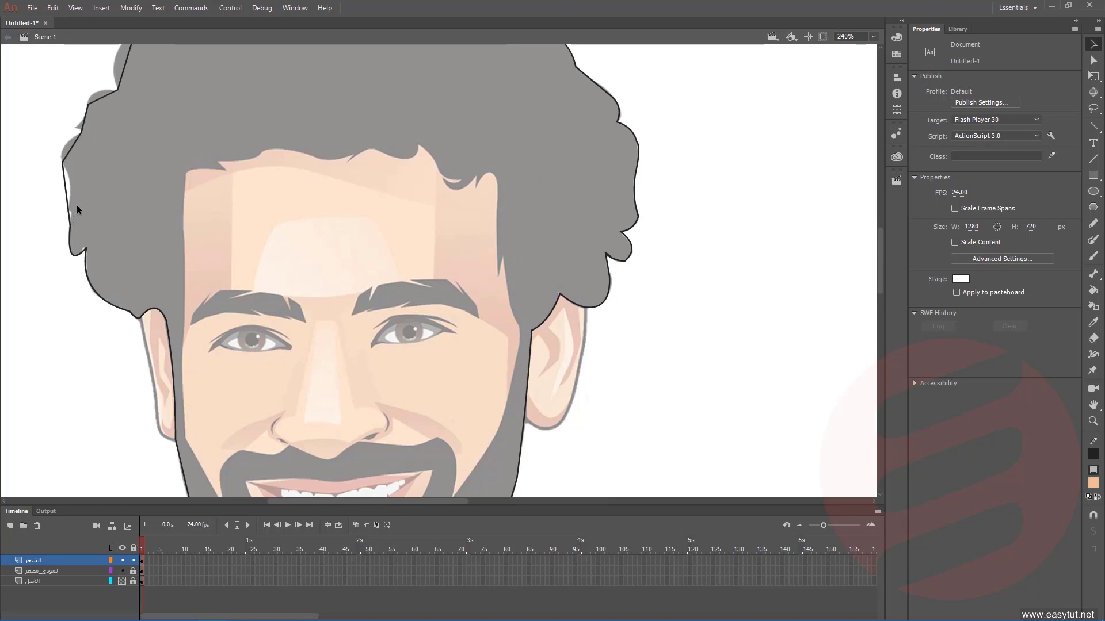
{"action": "left_click", "coordinate": [1093, 127]}
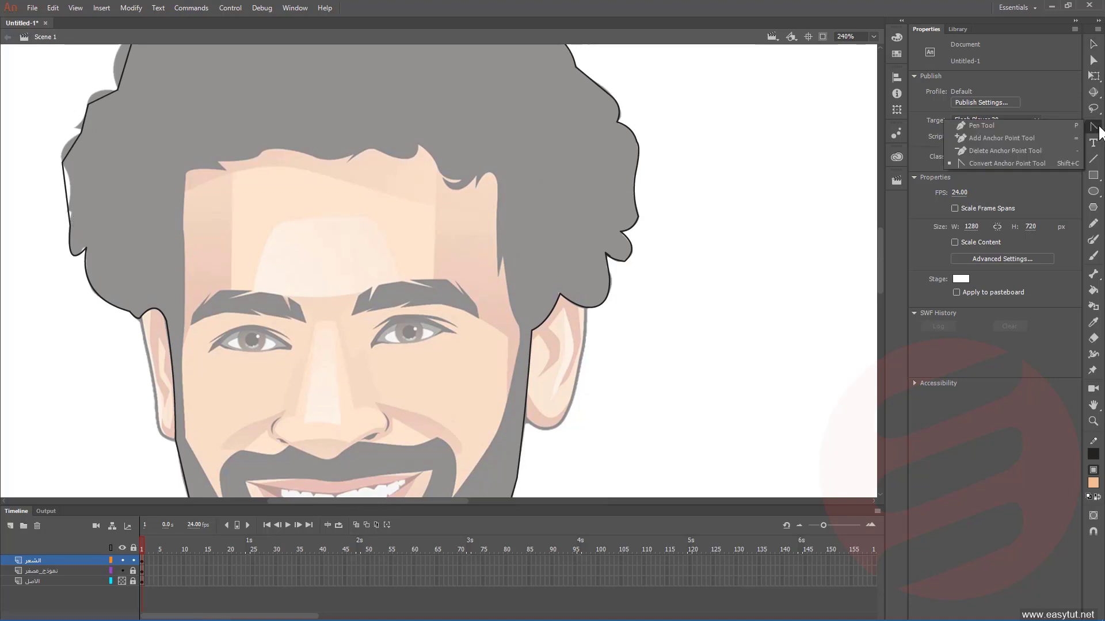
{"action": "left_click", "coordinate": [998, 139]}
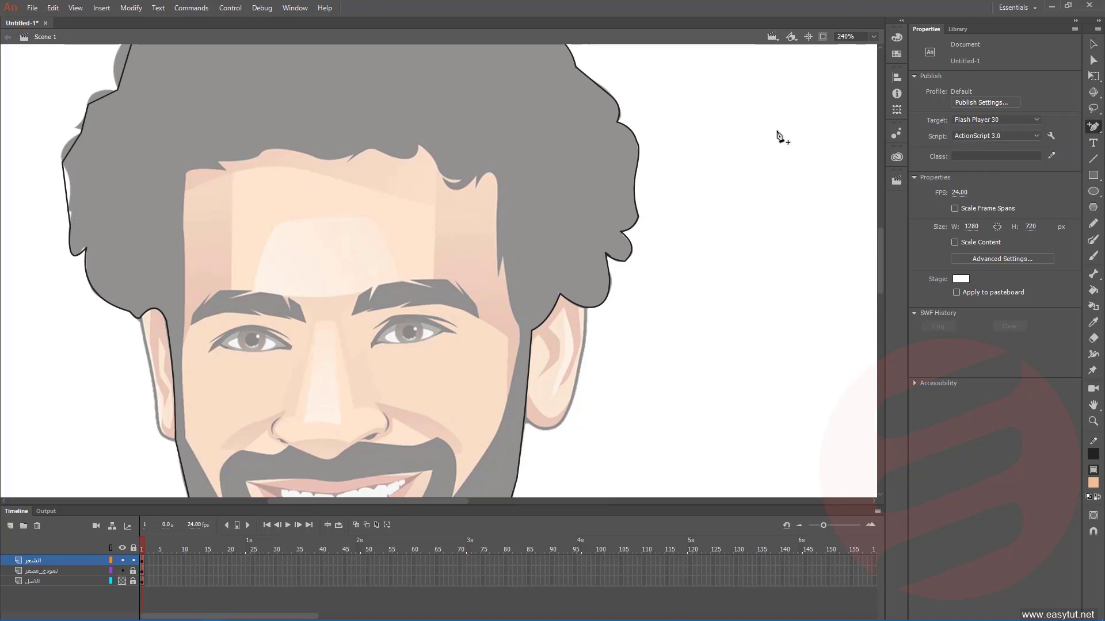
{"action": "left_click", "coordinate": [72, 223]}
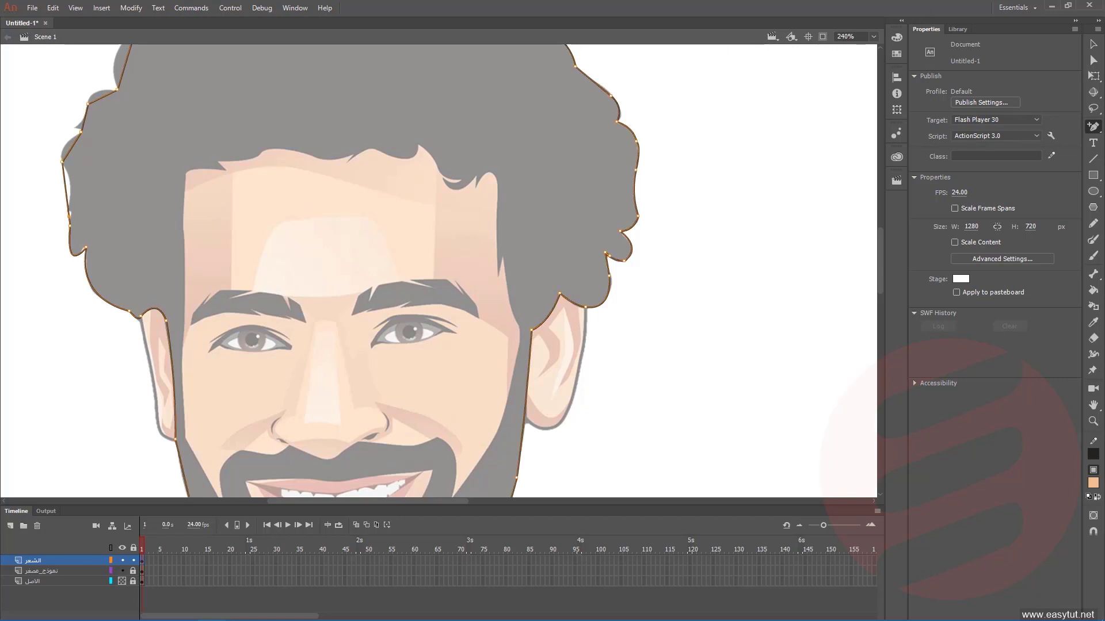
{"action": "left_click", "coordinate": [1093, 46]}
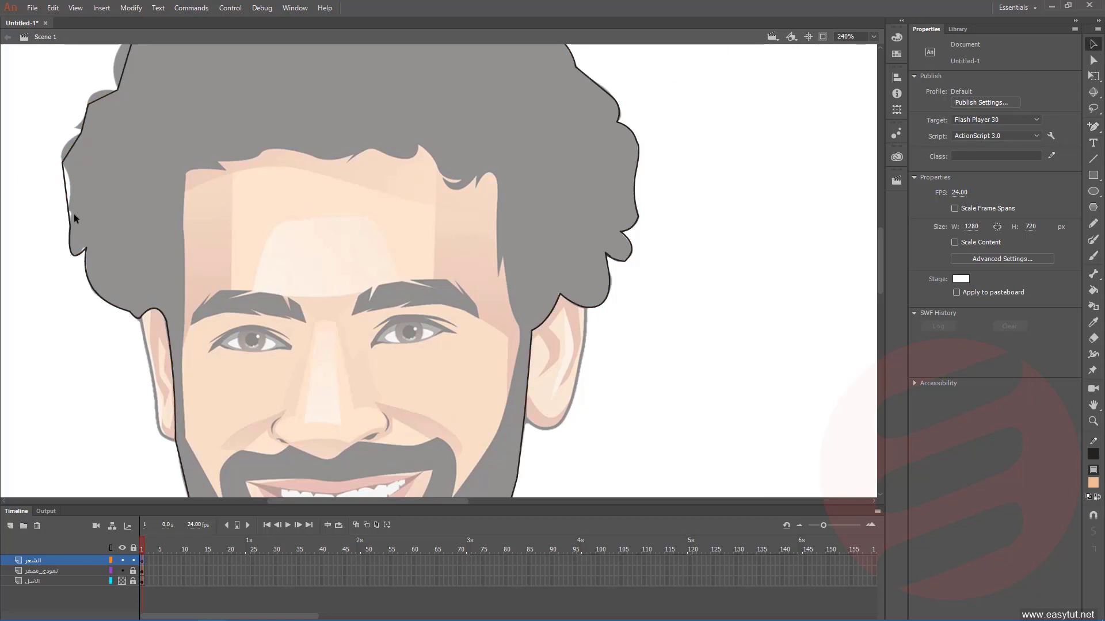
{"action": "left_click_drag", "start_coordinate": [69, 214], "coordinate": [67, 212]}
{"action": "left_click", "coordinate": [1093, 126]}
{"action": "left_click", "coordinate": [75, 211]}
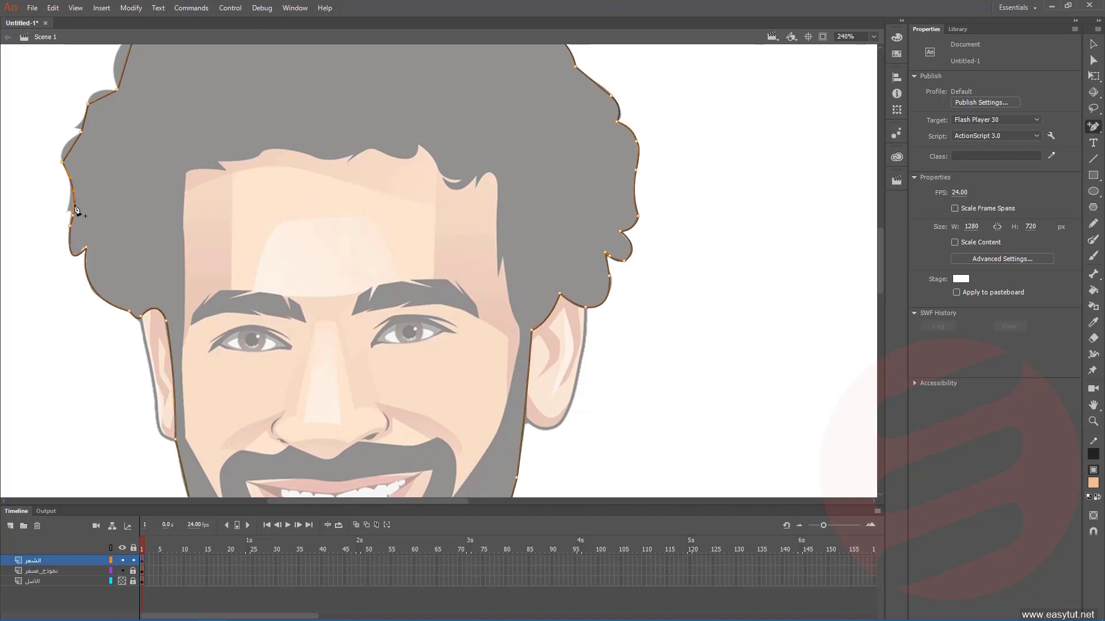
{"action": "left_click", "coordinate": [1093, 44]}
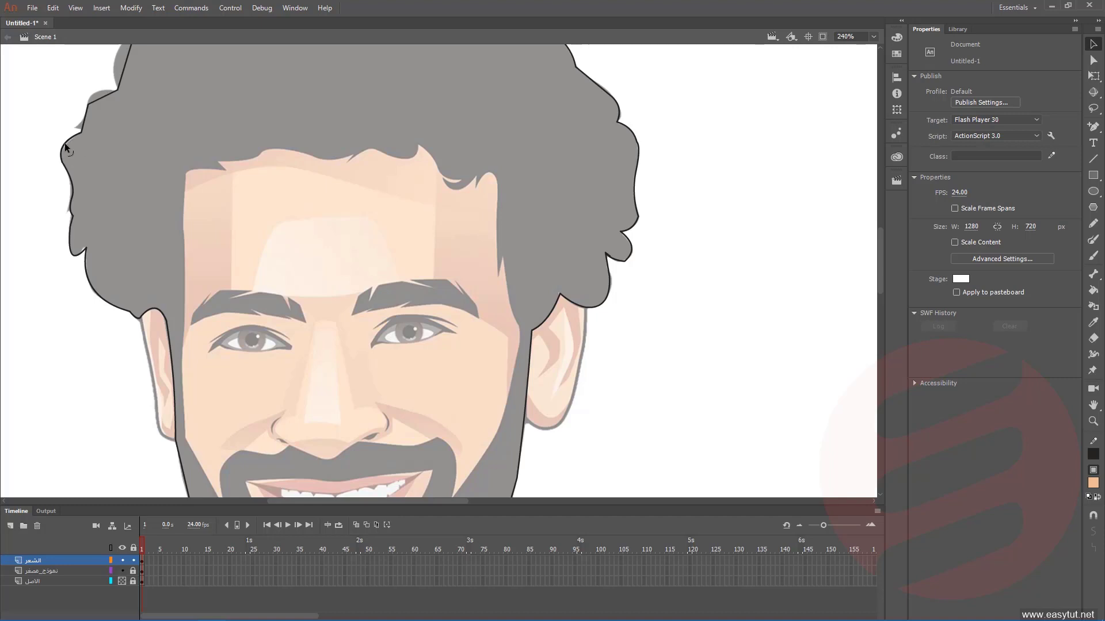
{"action": "left_click_drag", "start_coordinate": [84, 120], "coordinate": [81, 128]}
- Bend the segments along the hair's upper left edge and top so the outline follows the tufts and curls
{"action": "scroll", "coordinate": [94, 99], "scroll_direction": "up", "scroll_amount": 5}
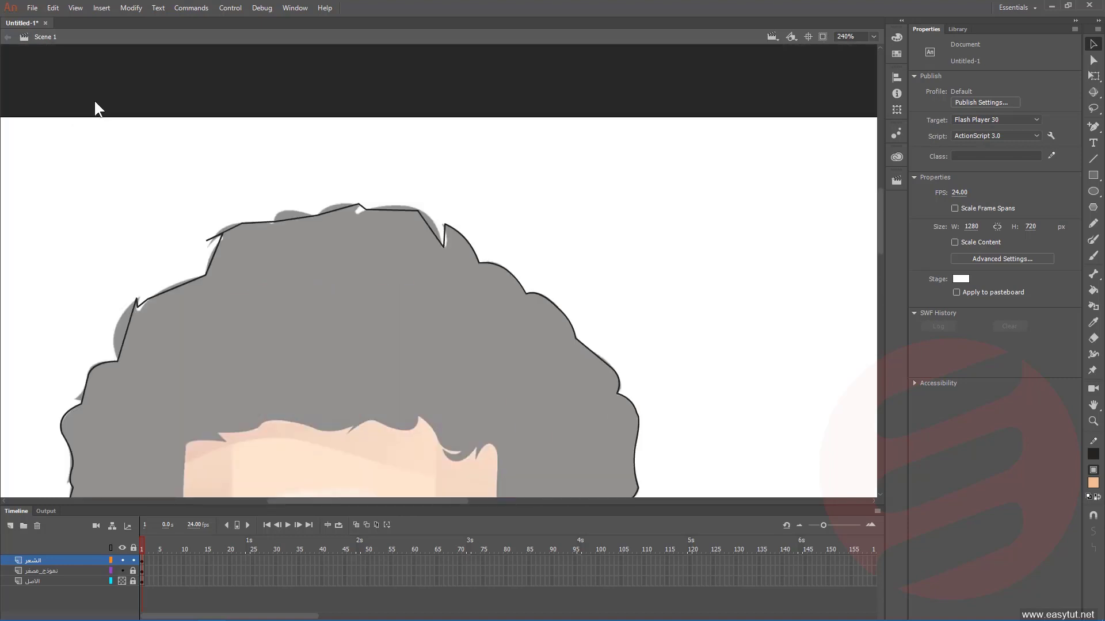
{"action": "left_click_drag", "start_coordinate": [125, 330], "coordinate": [114, 330]}
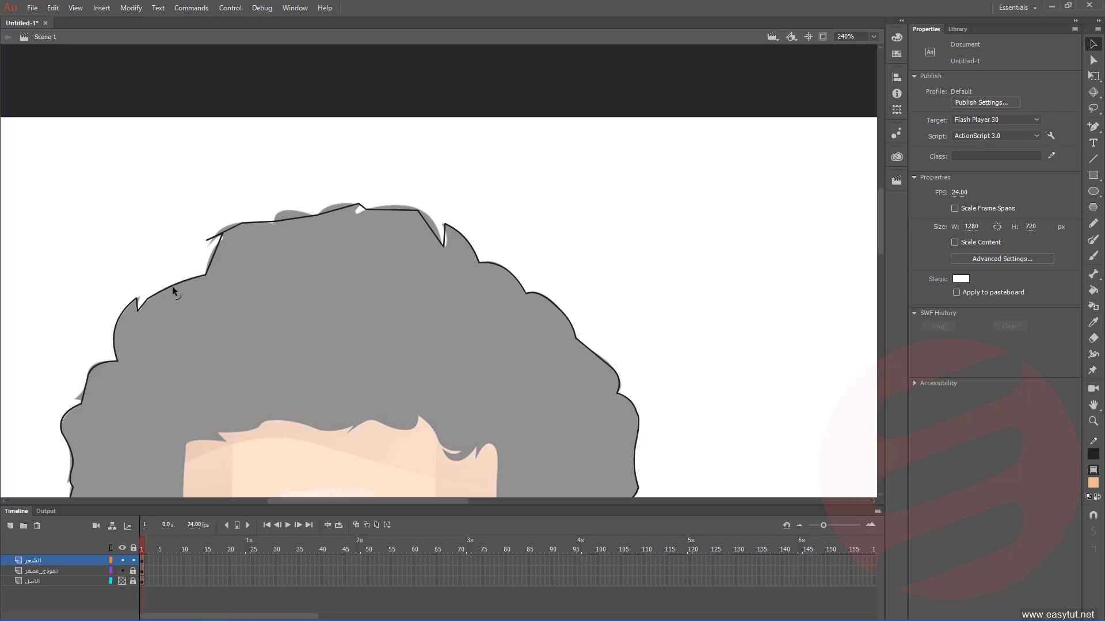
{"action": "left_click_drag", "start_coordinate": [171, 286], "coordinate": [207, 258]}
{"action": "left_click_drag", "start_coordinate": [222, 230], "coordinate": [212, 244]}
{"action": "left_click_drag", "start_coordinate": [284, 219], "coordinate": [274, 211]}
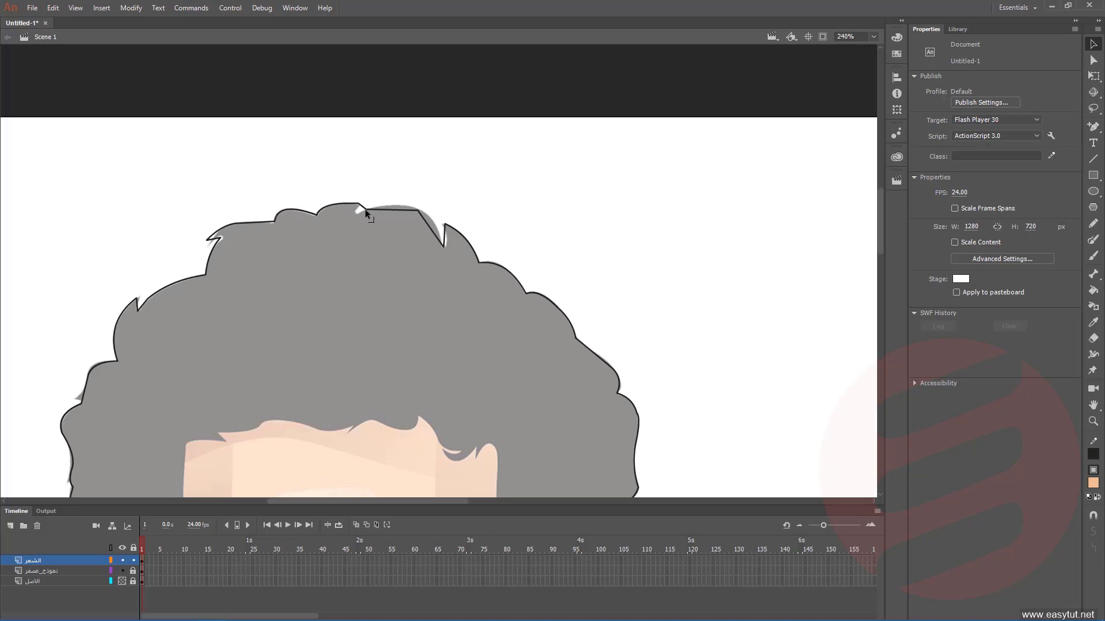
{"action": "mouse_move", "coordinate": [365, 209]}
{"action": "left_mouse_down"}
{"action": "mouse_move", "coordinate": [355, 213]}
{"action": "mouse_move", "coordinate": [375, 205]}
{"action": "left_mouse_up"}
- Refine the small tuft on the hair's left edge and the pointed tuft at the upper left
{"action": "scroll", "coordinate": [430, 219], "scroll_direction": "down", "scroll_amount": 5}
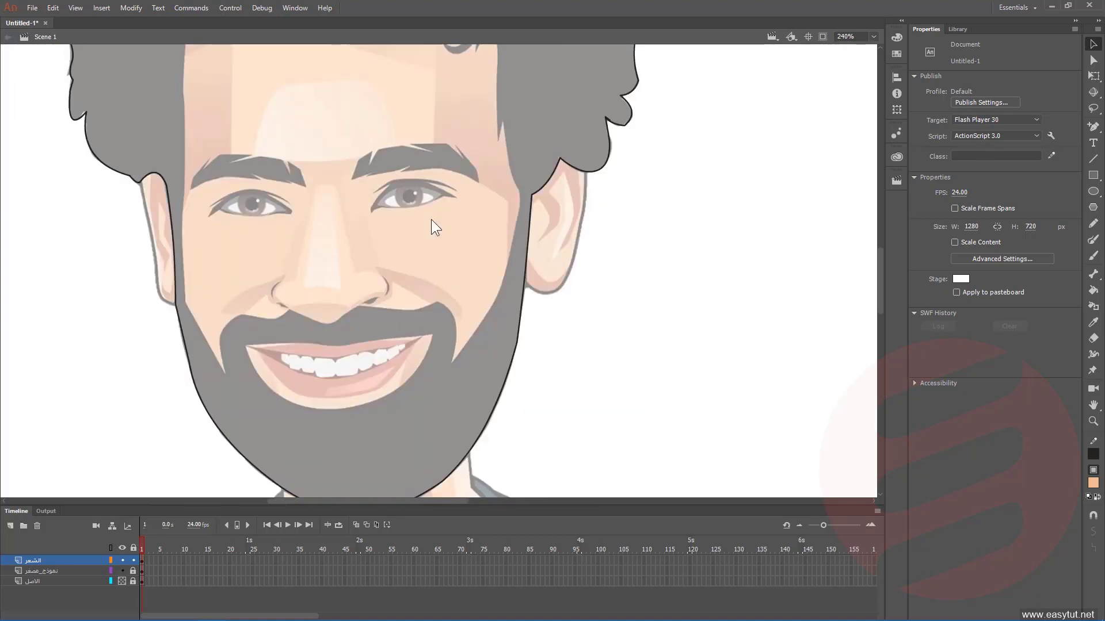
{"action": "scroll", "coordinate": [430, 219], "scroll_direction": "up", "scroll_amount": 3}
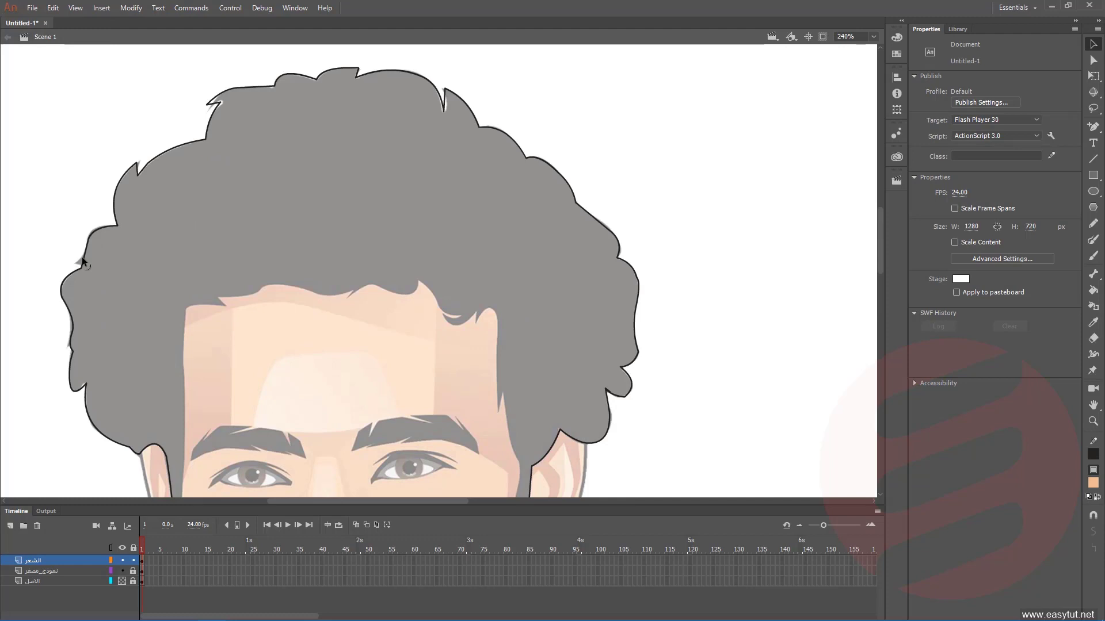
{"action": "left_click", "coordinate": [1092, 126]}
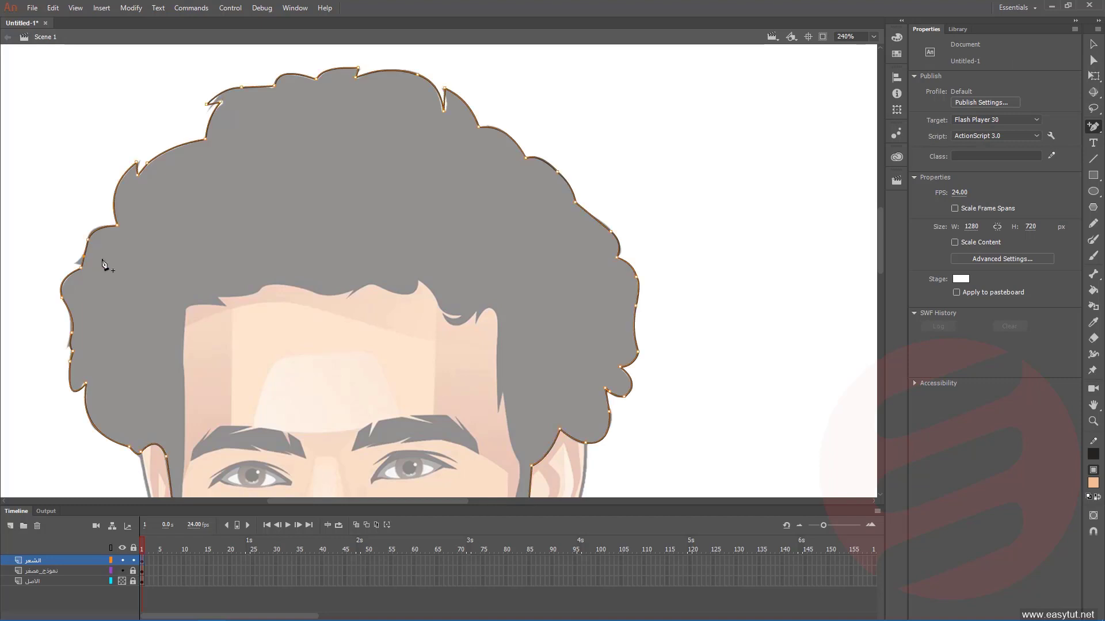
{"action": "left_click", "coordinate": [1093, 46]}
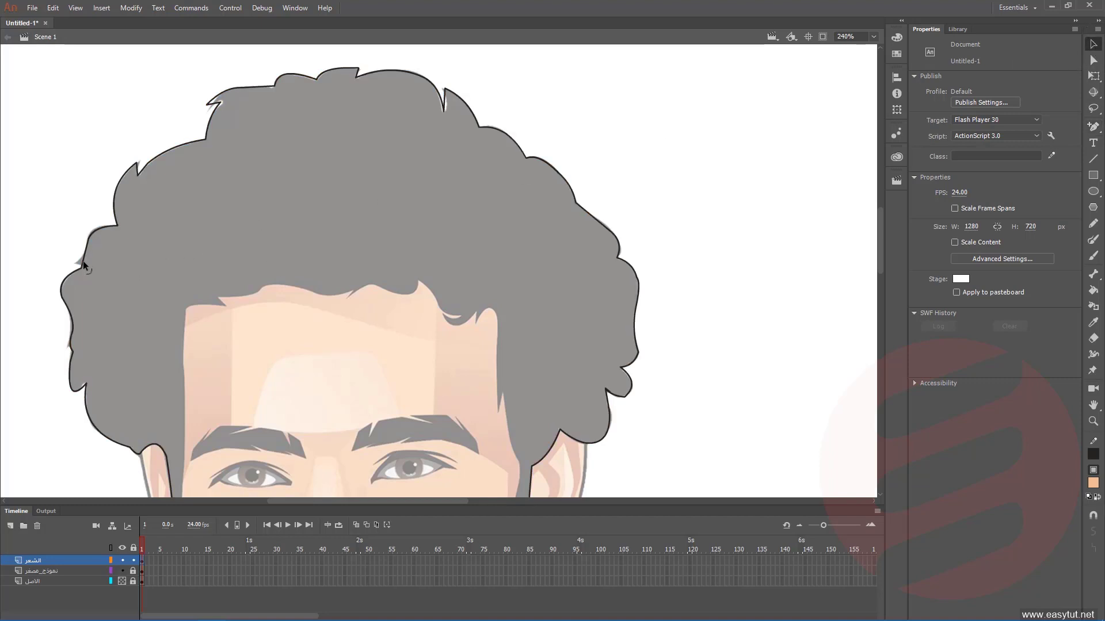
{"action": "left_click_drag", "start_coordinate": [83, 262], "coordinate": [82, 264]}
{"action": "left_click_drag", "start_coordinate": [223, 102], "coordinate": [217, 108]}
- Trace the inner hairline with the Pen tool from the forehead tuft down the right temple and sideburn to the beard's right cheek point
{"action": "left_click", "coordinate": [1093, 421]}
{"action": "left_click", "coordinate": [530, 234], "text": "alt"}
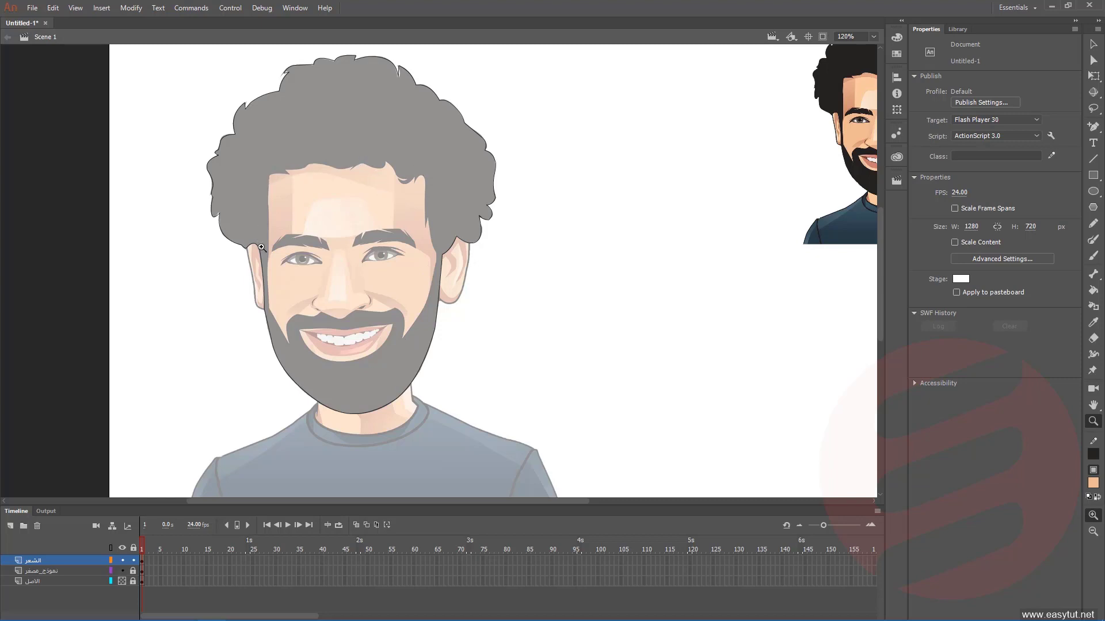
{"action": "left_click", "coordinate": [1093, 126]}
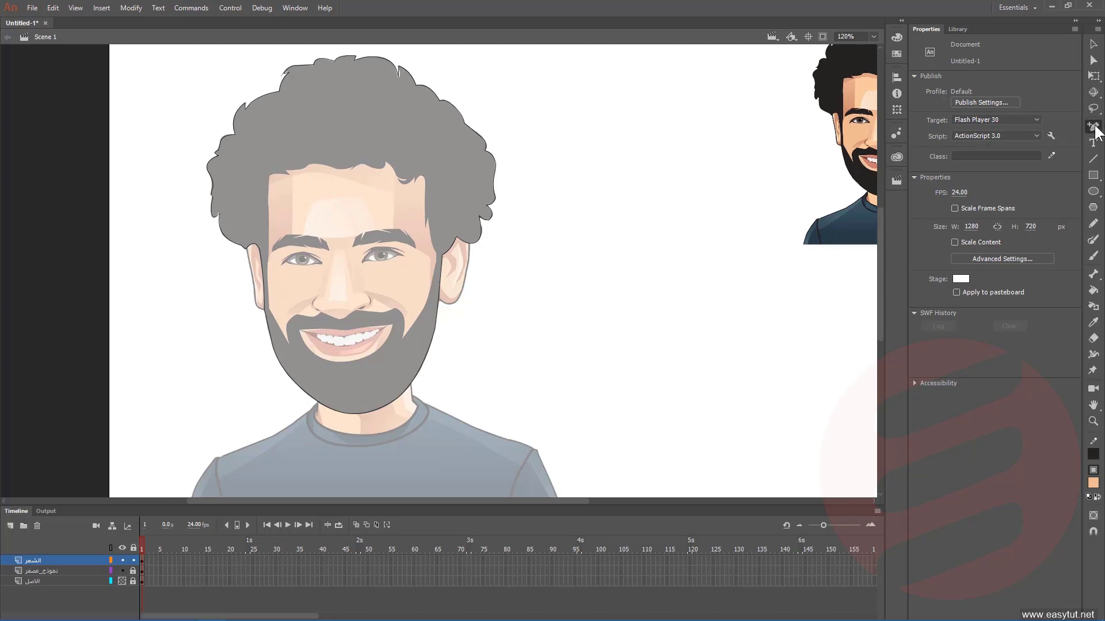
{"action": "left_click", "coordinate": [997, 124]}
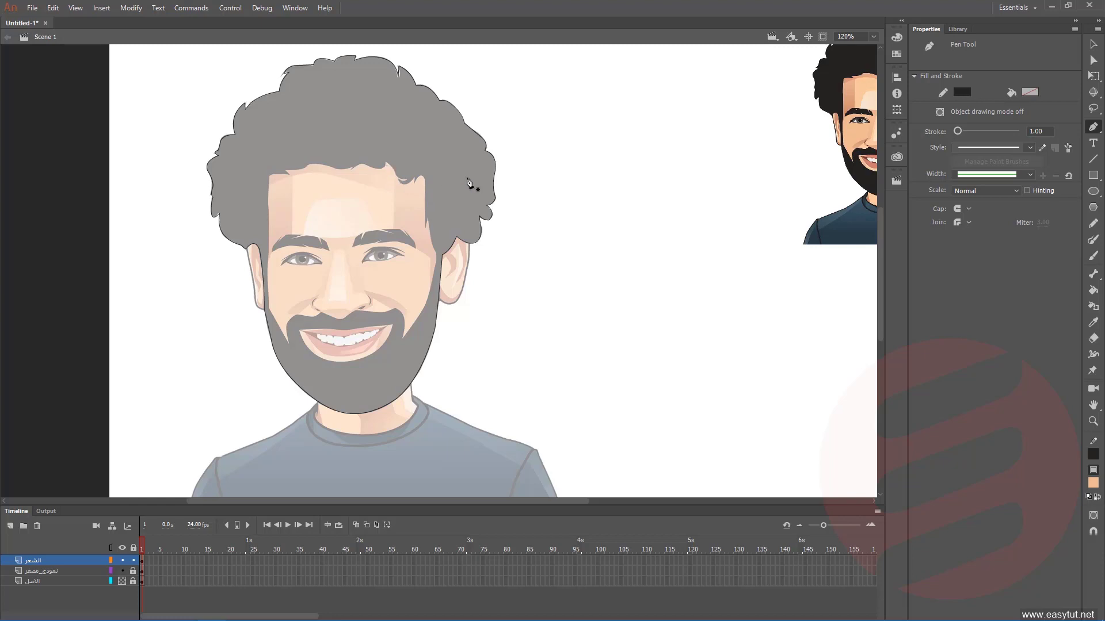
{"action": "left_click", "coordinate": [1090, 421]}
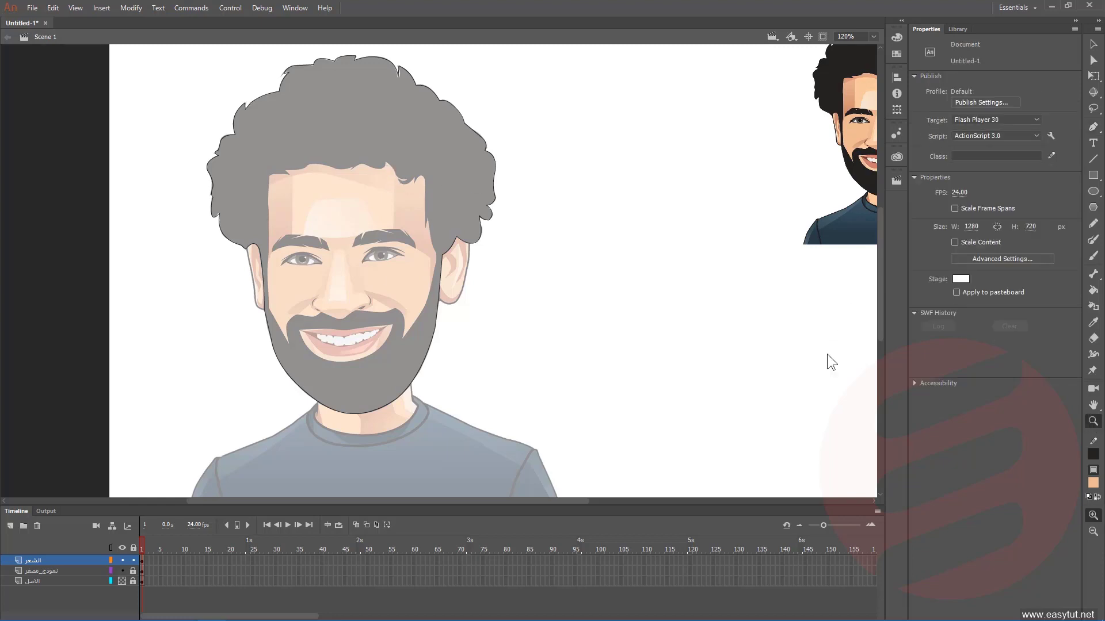
{"action": "left_click", "coordinate": [239, 193], "text": "alt"}
{"action": "left_click", "coordinate": [398, 302]}
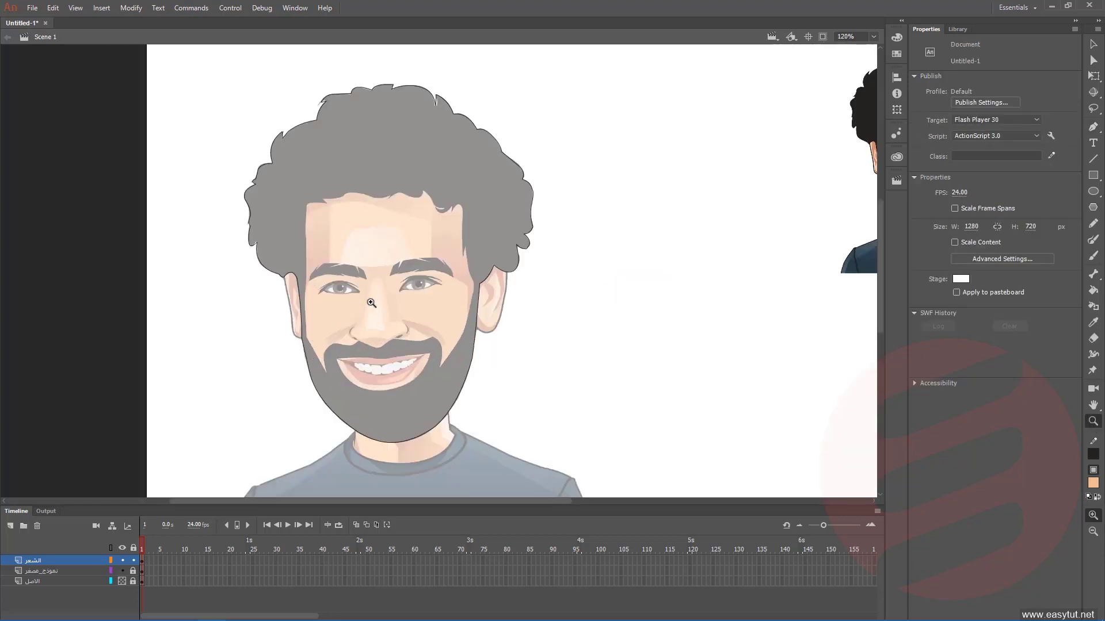
{"action": "left_click", "coordinate": [369, 301]}
{"action": "left_click_drag", "start_coordinate": [609, 188], "coordinate": [488, 230]}
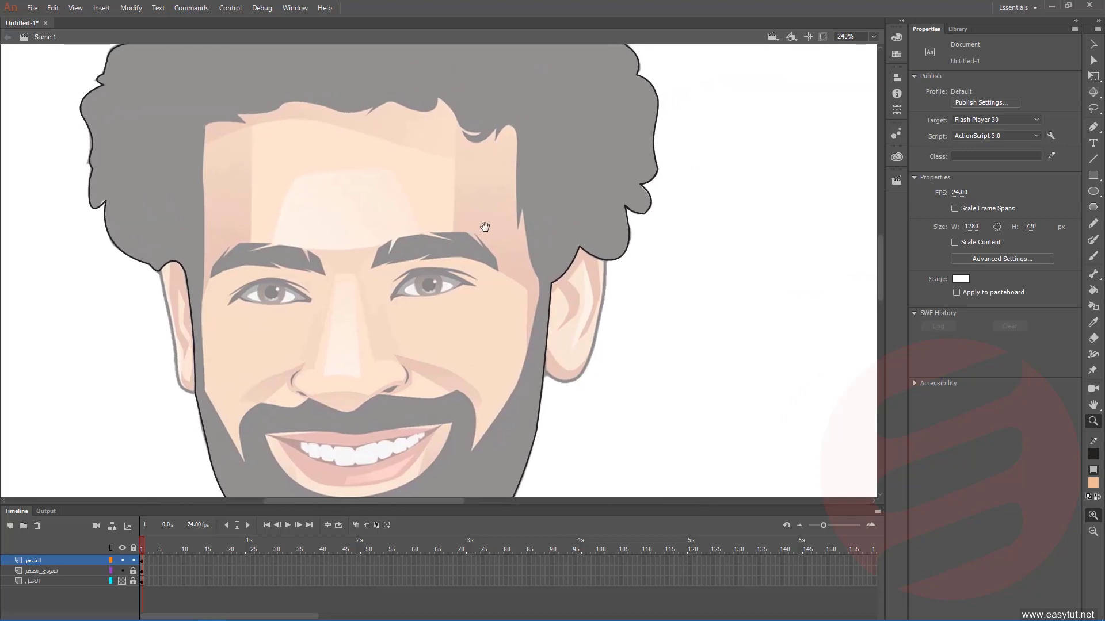
{"action": "left_click", "coordinate": [1093, 131]}
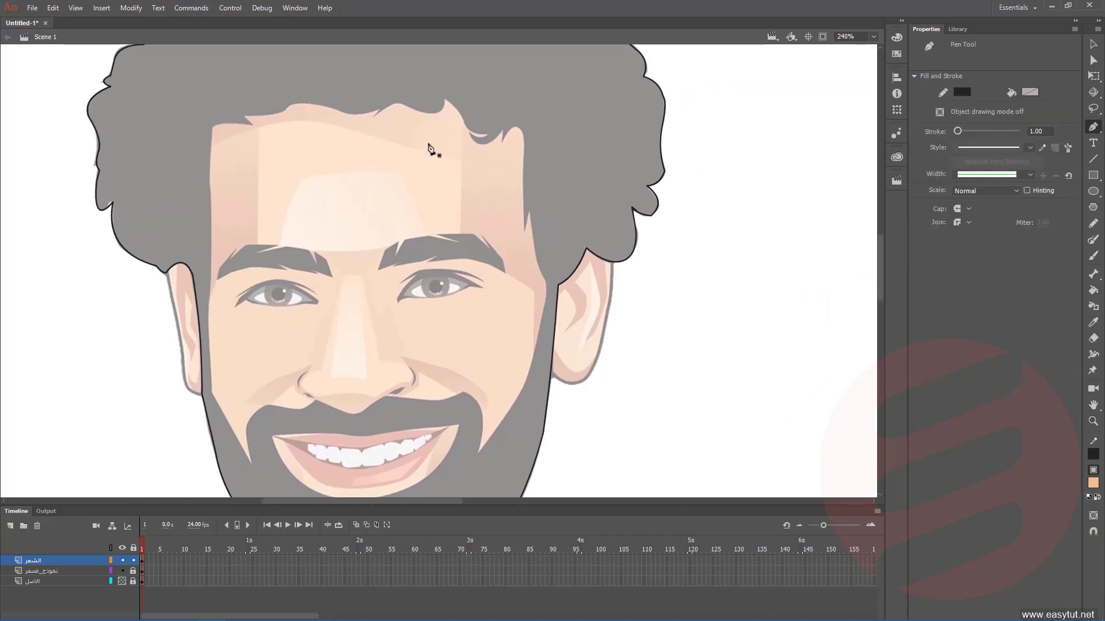
{"action": "left_click", "coordinate": [443, 99]}
{"action": "left_click", "coordinate": [469, 131]}
{"action": "left_click", "coordinate": [483, 135]}
{"action": "left_click", "coordinate": [502, 129]}
{"action": "left_click", "coordinate": [500, 140]}
{"action": "left_click", "coordinate": [524, 149]}
{"action": "left_click", "coordinate": [521, 230]}
{"action": "left_click", "coordinate": [528, 214]}
{"action": "left_click", "coordinate": [547, 282]}
{"action": "left_click", "coordinate": [478, 450]}
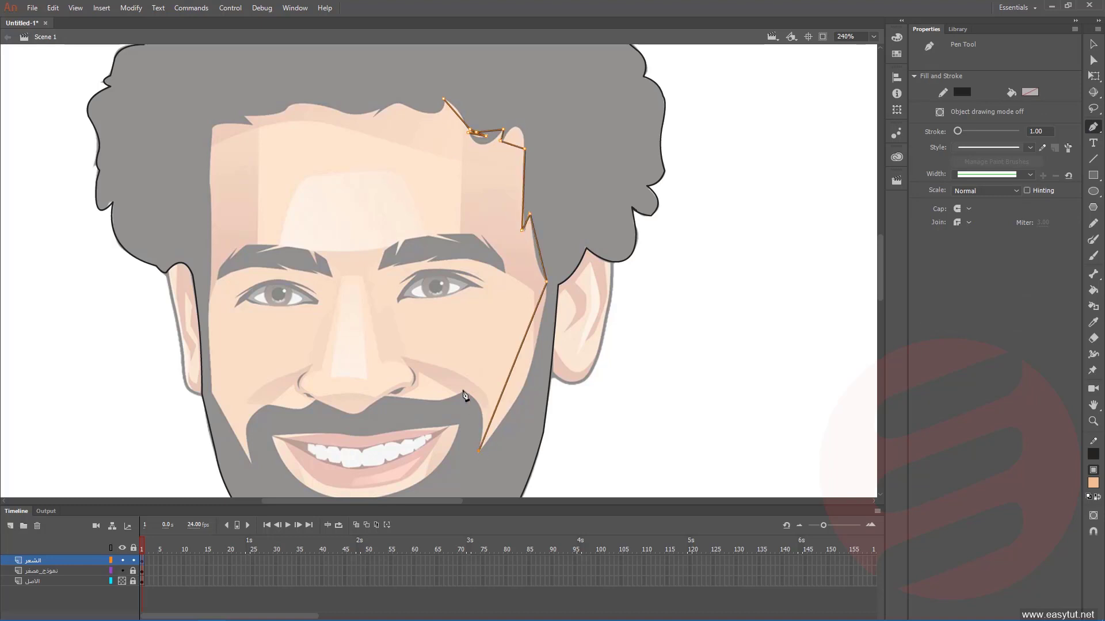
- Continue the inner path along the moustache's upper edge under the nose to the beard's left cheek point
{"action": "left_click", "coordinate": [463, 393]}
{"action": "left_click", "coordinate": [440, 401]}
{"action": "left_click", "coordinate": [385, 397]}
{"action": "left_click", "coordinate": [356, 414]}
{"action": "left_click", "coordinate": [315, 400]}
{"action": "left_click", "coordinate": [300, 409]}
{"action": "left_click", "coordinate": [266, 405]}
{"action": "left_click", "coordinate": [246, 428]}
{"action": "left_click", "coordinate": [250, 462]}
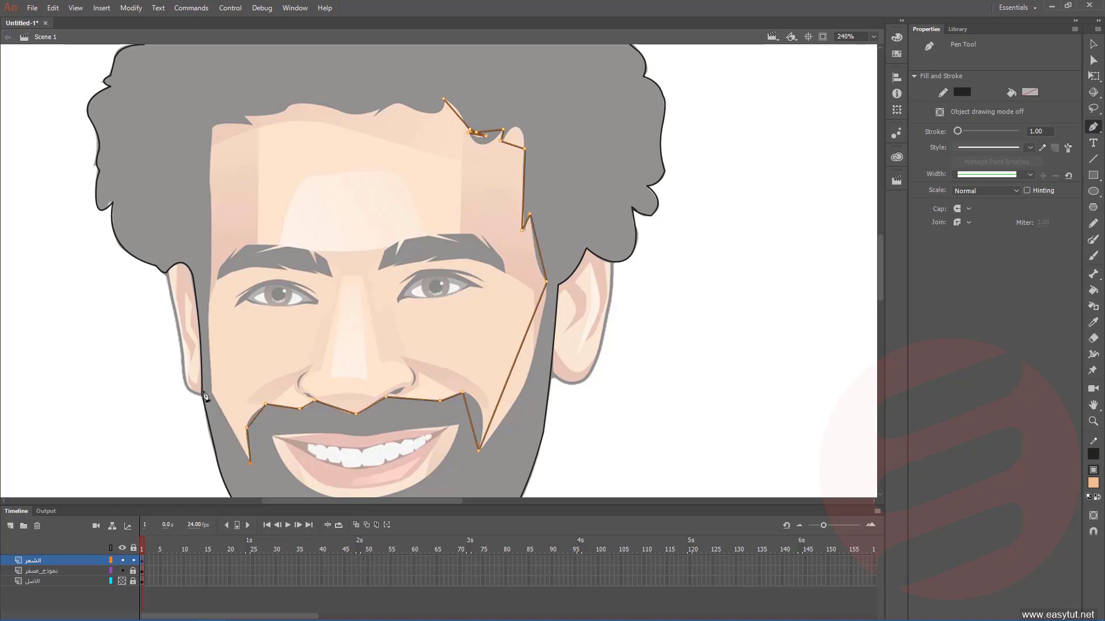
- Continue the inner path up the left sideburn and across the forehead hairline, closing it at its starting point
{"action": "left_click", "coordinate": [212, 391]}
{"action": "left_click", "coordinate": [212, 131]}
{"action": "left_click", "coordinate": [246, 115]}
{"action": "left_click", "coordinate": [285, 109]}
{"action": "left_click", "coordinate": [380, 107]}
{"action": "left_click", "coordinate": [375, 117]}
{"action": "left_click", "coordinate": [402, 104]}
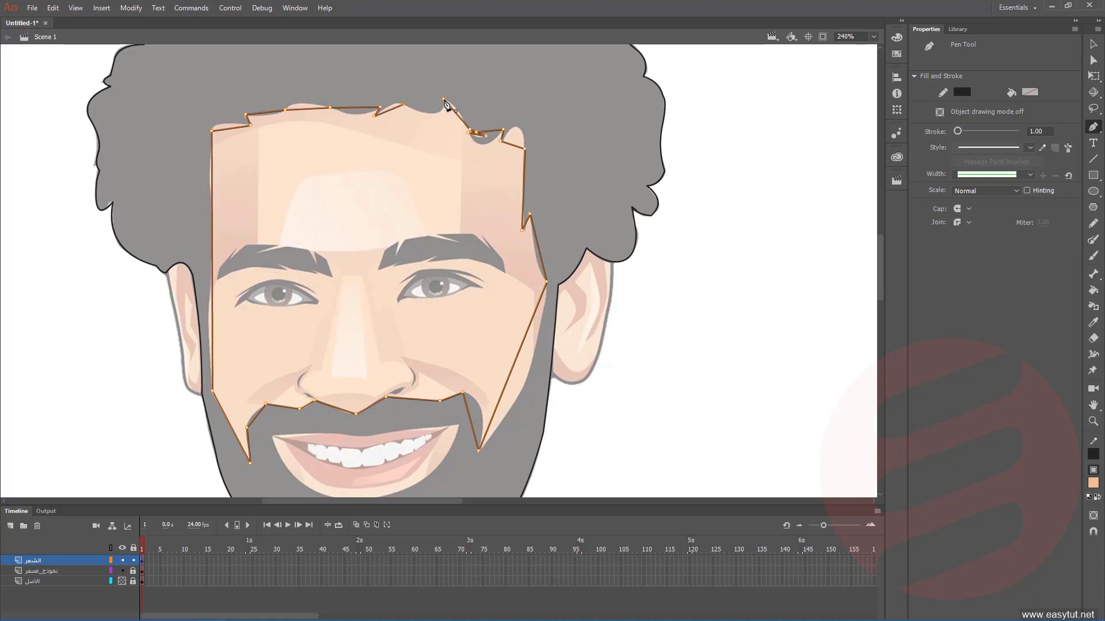
{"action": "left_click", "coordinate": [444, 99]}
- Bend the inner outline along the right temple, right cheek and moustache's upper edge to follow the reference
{"action": "key", "text": "v"}
{"action": "left_click_drag", "start_coordinate": [534, 246], "coordinate": [538, 248]}
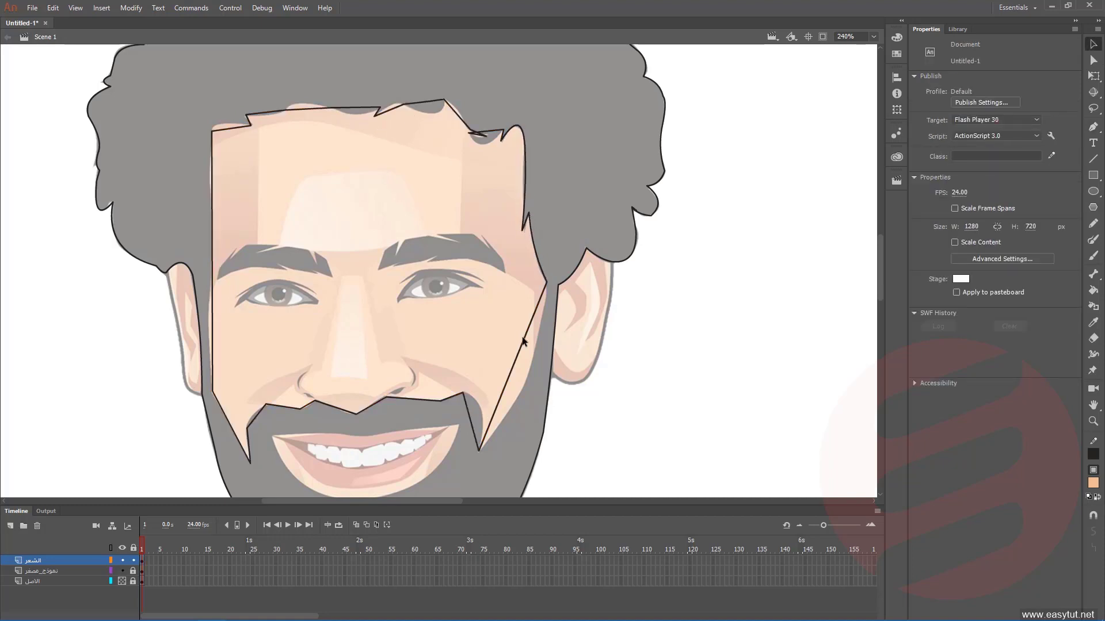
{"action": "left_click_drag", "start_coordinate": [524, 343], "coordinate": [534, 341]}
{"action": "left_click_drag", "start_coordinate": [477, 413], "coordinate": [422, 399]}
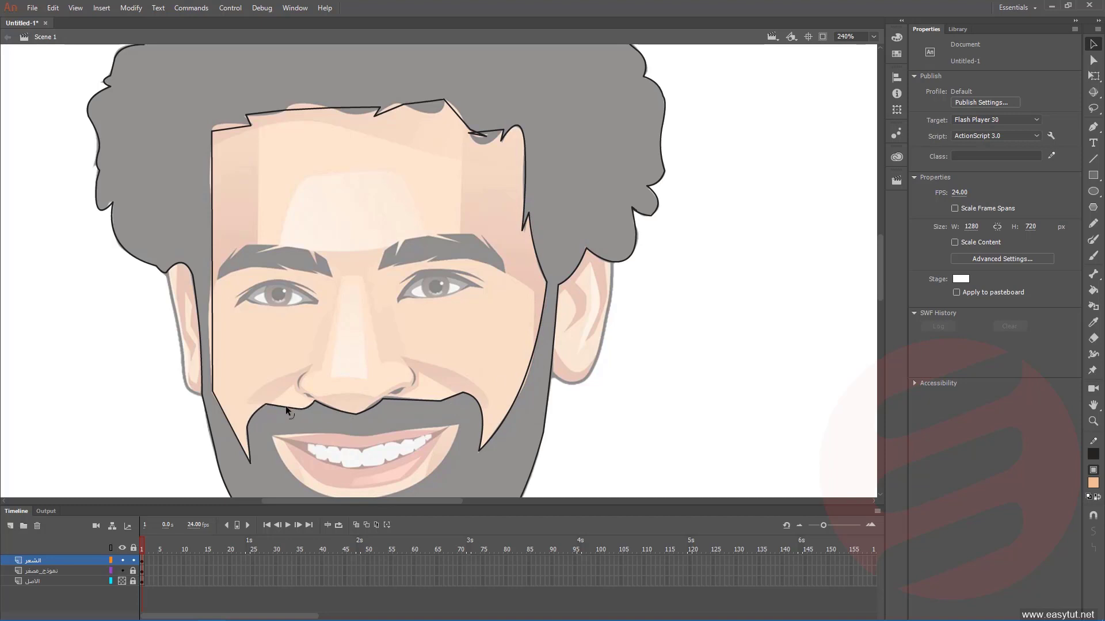
- Bend the inner outline along the left sideburn and across the forehead hairline and tuft, and select the whole inner outline
{"action": "left_click_drag", "start_coordinate": [212, 322], "coordinate": [209, 345]}
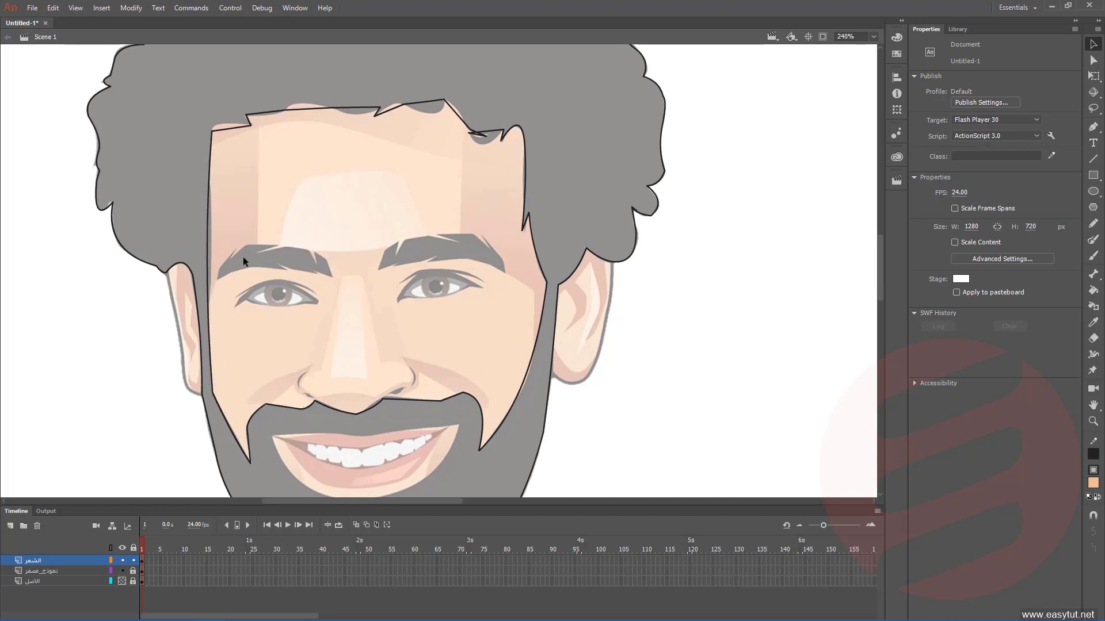
{"action": "key", "text": "equal"}
{"action": "key", "text": "v"}
{"action": "left_click_drag", "start_coordinate": [206, 247], "coordinate": [207, 246]}
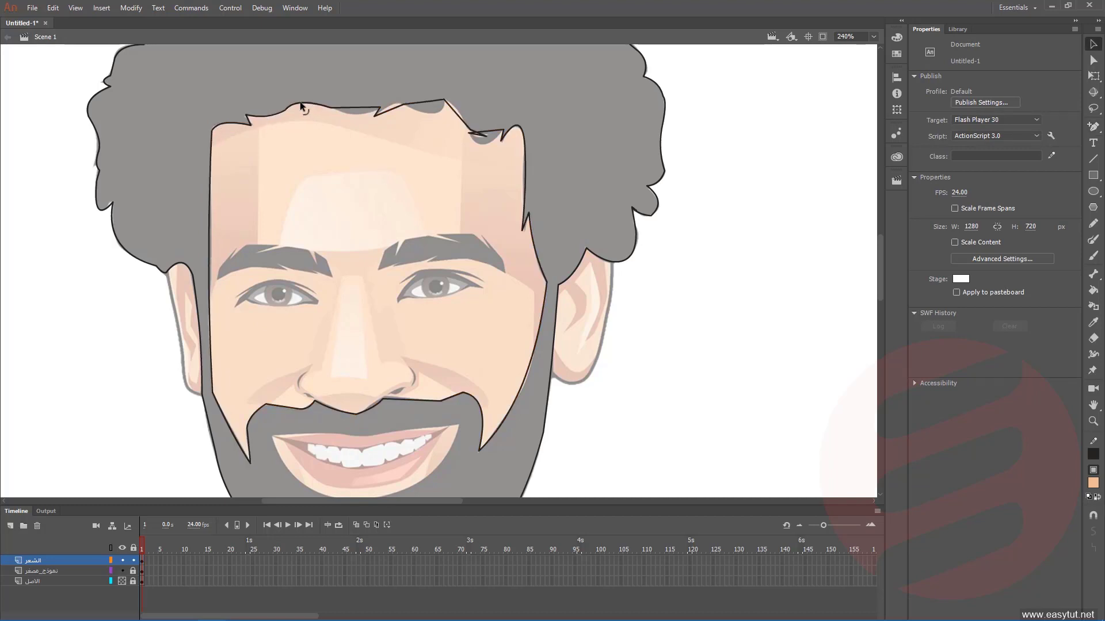
{"action": "left_click_drag", "start_coordinate": [356, 111], "coordinate": [356, 113]}
{"action": "left_click", "coordinate": [459, 115]}
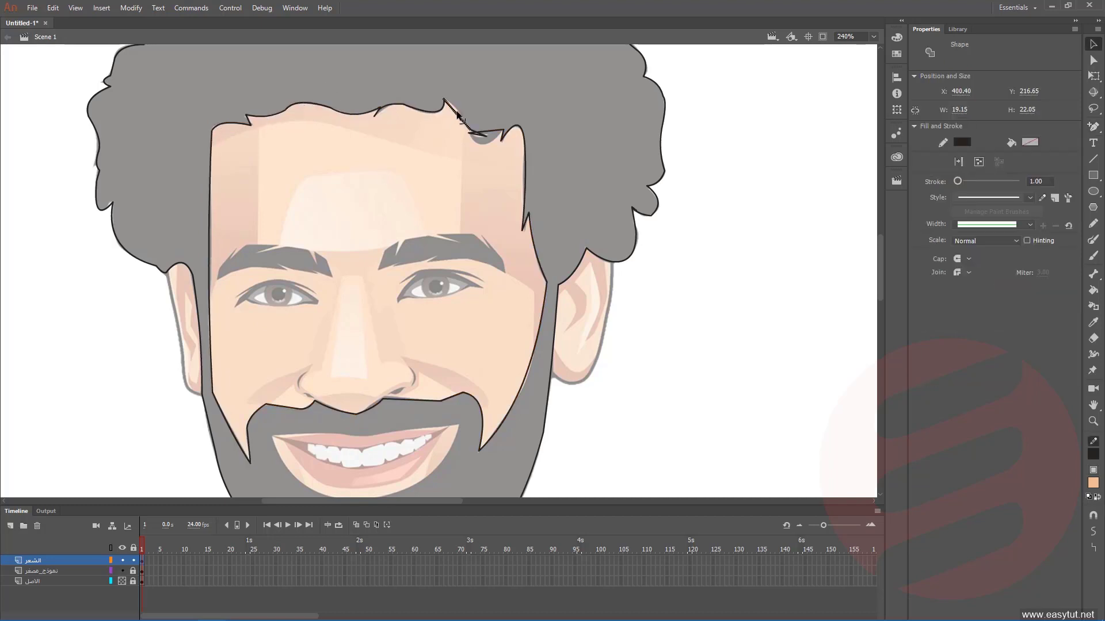
{"action": "double_click", "coordinate": [477, 137]}
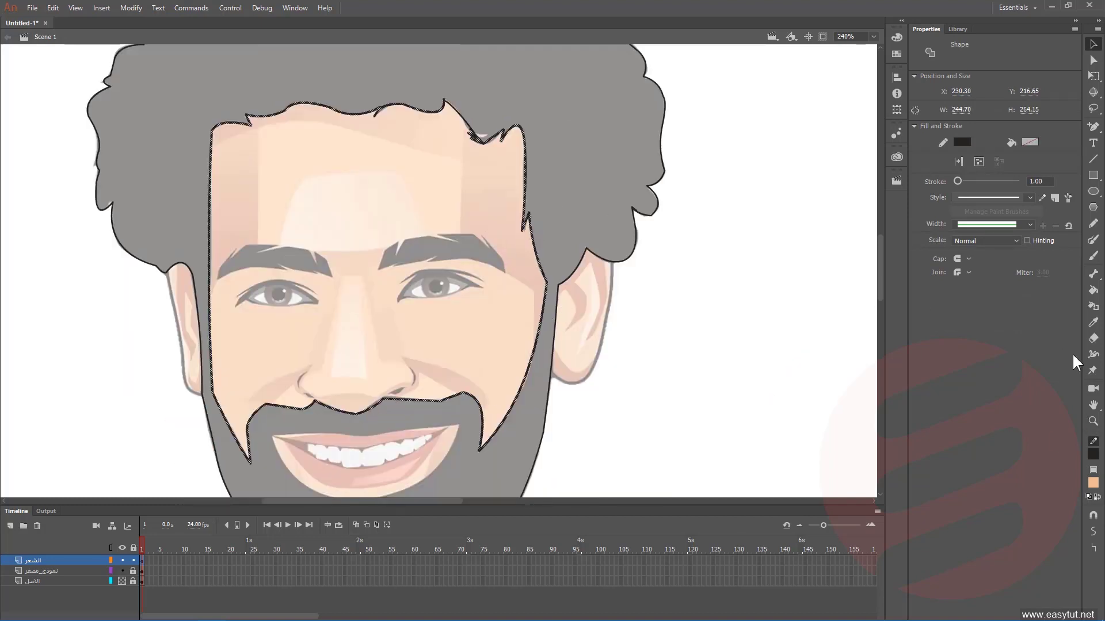
- Draw a closed four-point path around the mouth opening in the beard with the Pen tool
{"action": "left_click", "coordinate": [1093, 422]}
{"action": "left_click", "coordinate": [351, 211]}
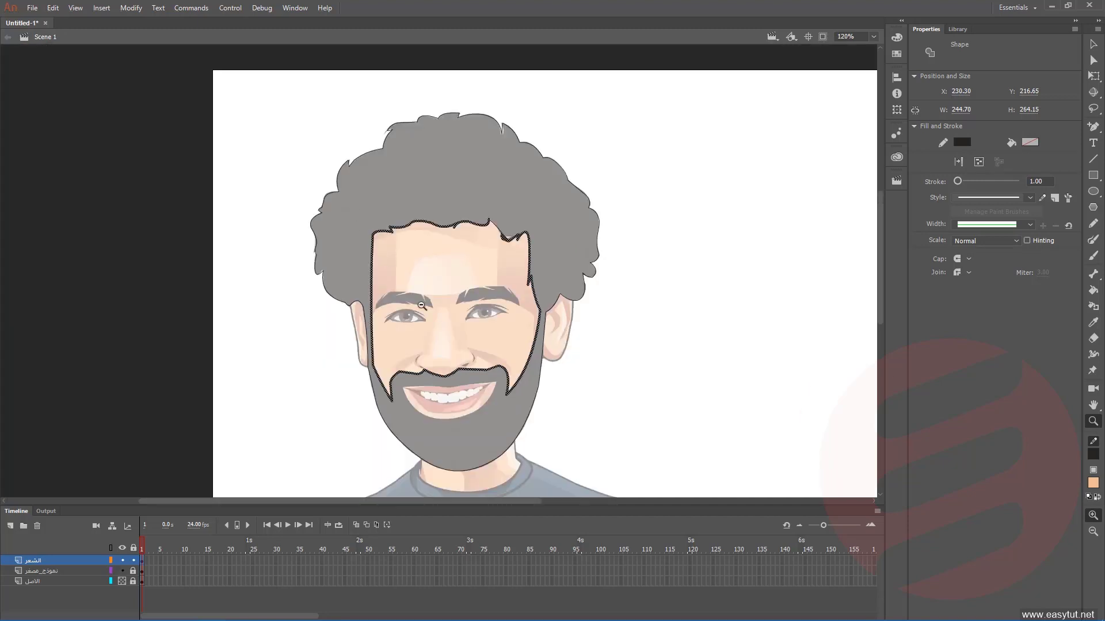
{"action": "scroll", "coordinate": [422, 306], "scroll_direction": "down", "scroll_amount": 3}
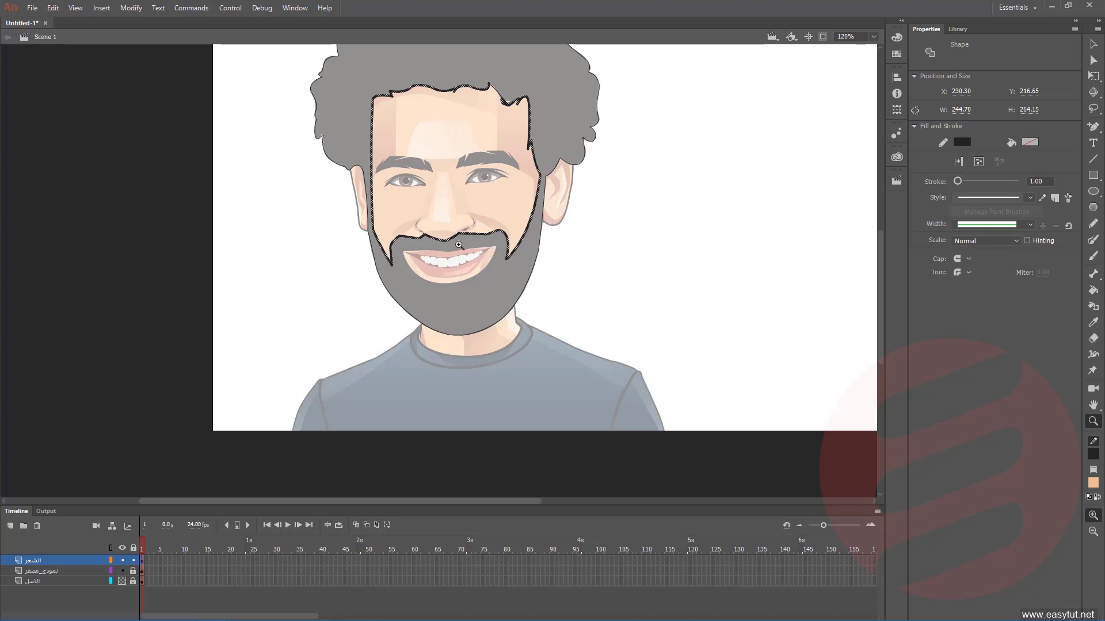
{"action": "left_click", "coordinate": [458, 285]}
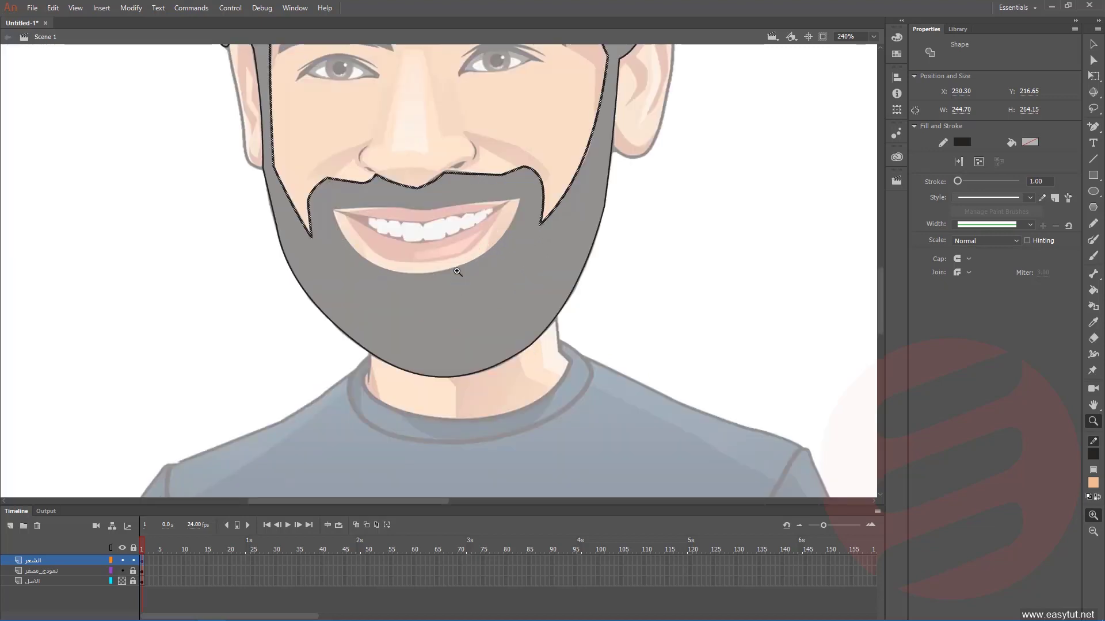
{"action": "key", "text": "v"}
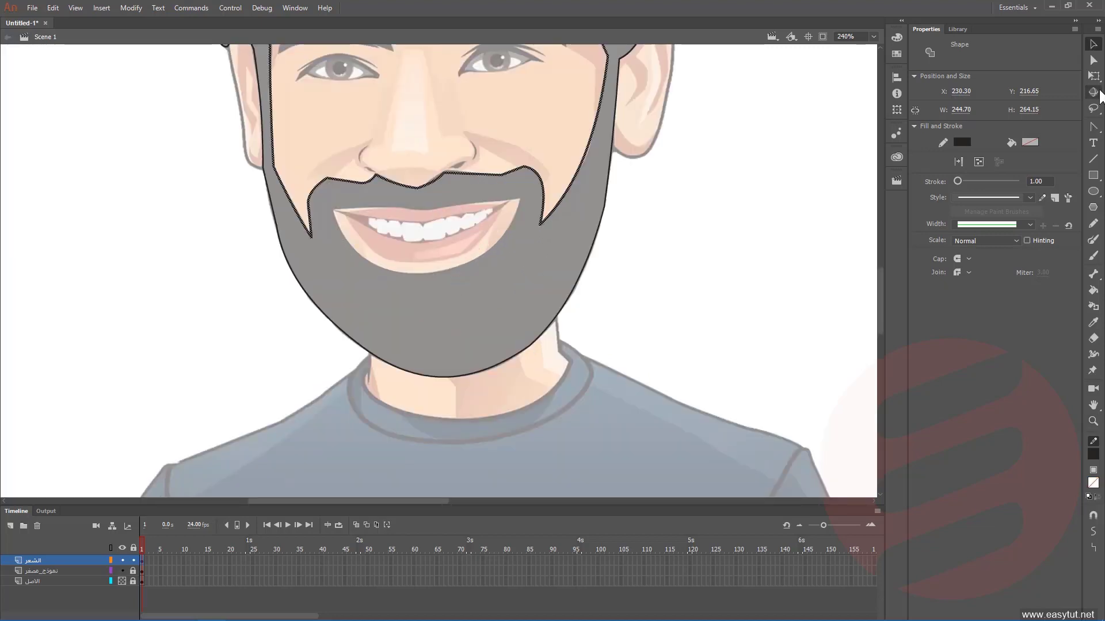
{"action": "left_click", "coordinate": [1093, 127]}
{"action": "key", "text": "p"}
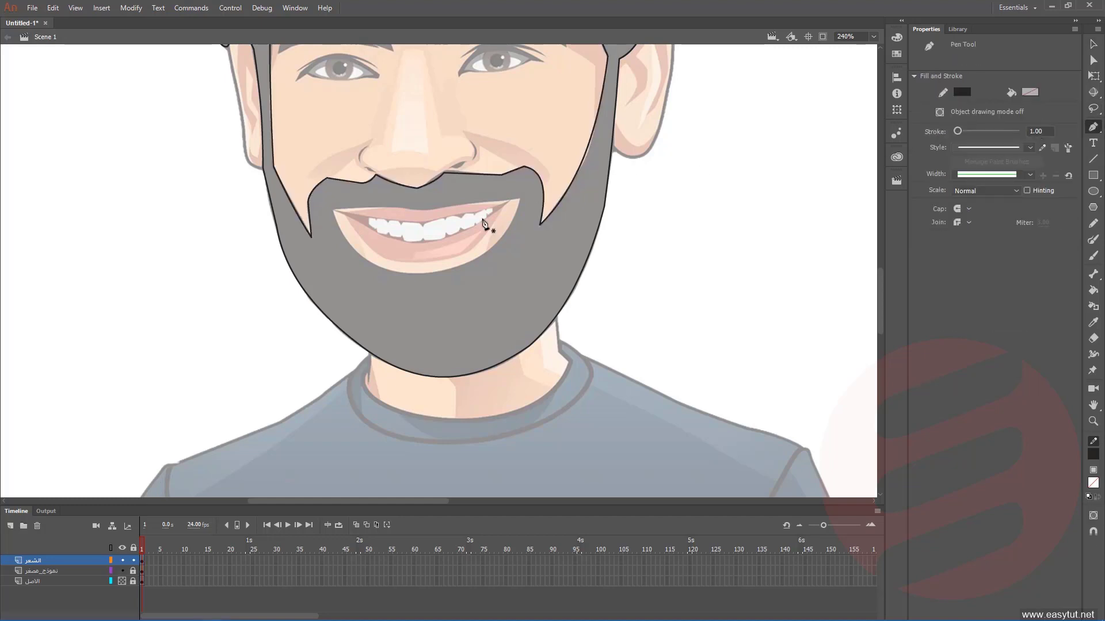
{"action": "left_click", "coordinate": [424, 208]}
{"action": "left_click", "coordinate": [519, 199]}
{"action": "left_click", "coordinate": [420, 271]}
{"action": "left_click", "coordinate": [334, 211]}
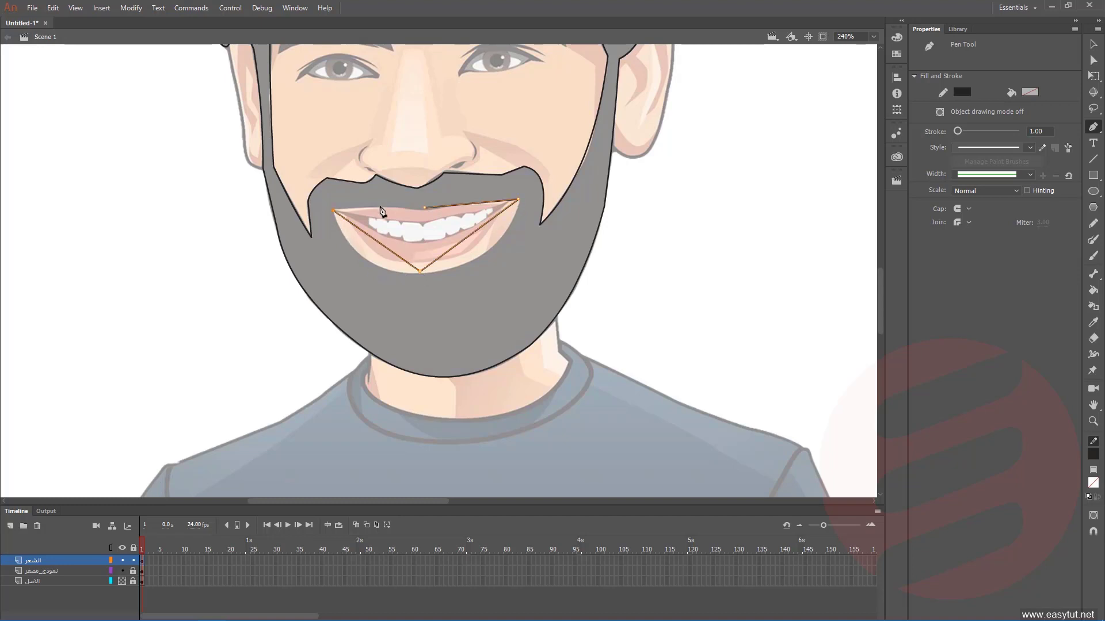
{"action": "left_click", "coordinate": [424, 208]}
- Bend the mouth path's segments and adjust its right corner and lowest point to follow the beard's edge around the lips
{"action": "key", "text": "v"}
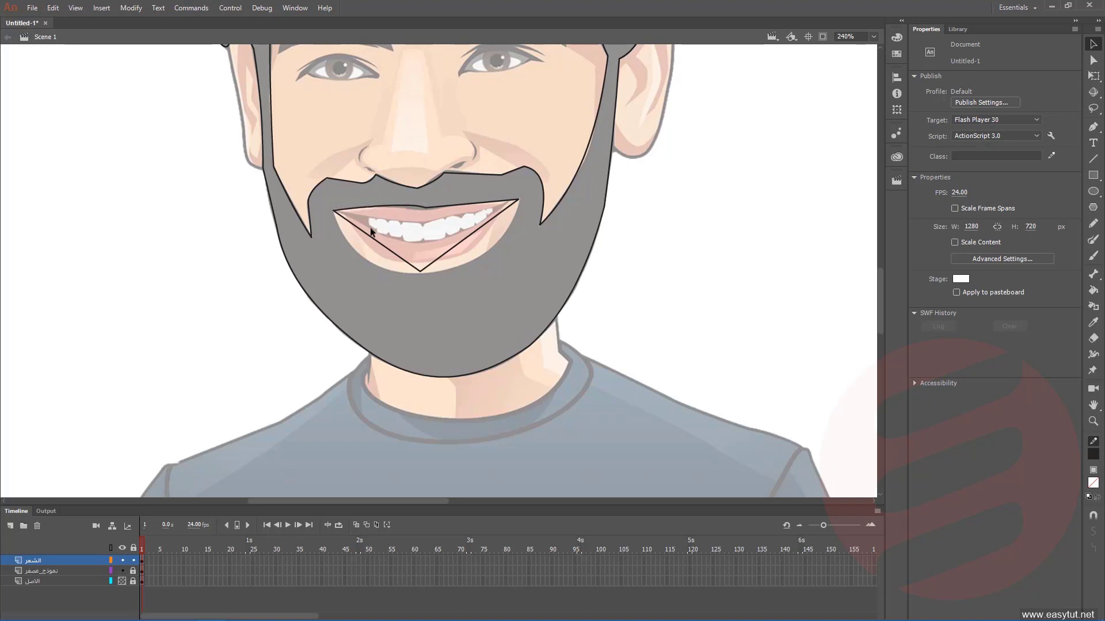
{"action": "left_click_drag", "start_coordinate": [380, 246], "coordinate": [367, 262]}
{"action": "mouse_move", "coordinate": [458, 243]}
{"action": "left_mouse_down"}
{"action": "mouse_move", "coordinate": [484, 256]}
{"action": "mouse_move", "coordinate": [473, 264]}
{"action": "left_mouse_up"}
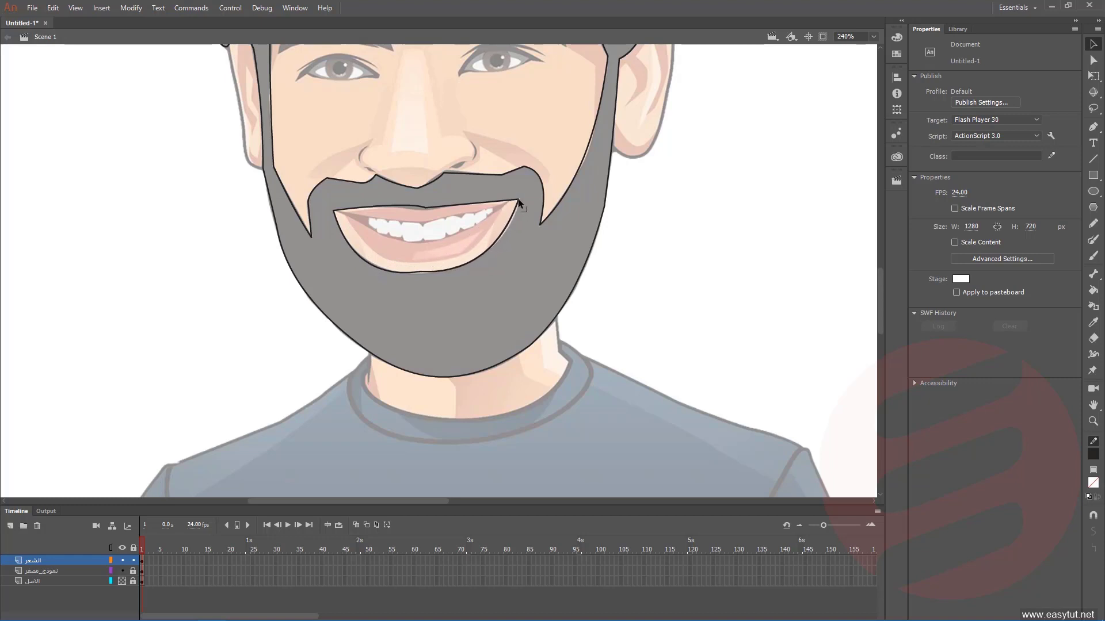
{"action": "left_click_drag", "start_coordinate": [518, 198], "coordinate": [519, 195]}
{"action": "left_click_drag", "start_coordinate": [415, 204], "coordinate": [441, 199]}
{"action": "left_click_drag", "start_coordinate": [367, 205], "coordinate": [368, 202]}
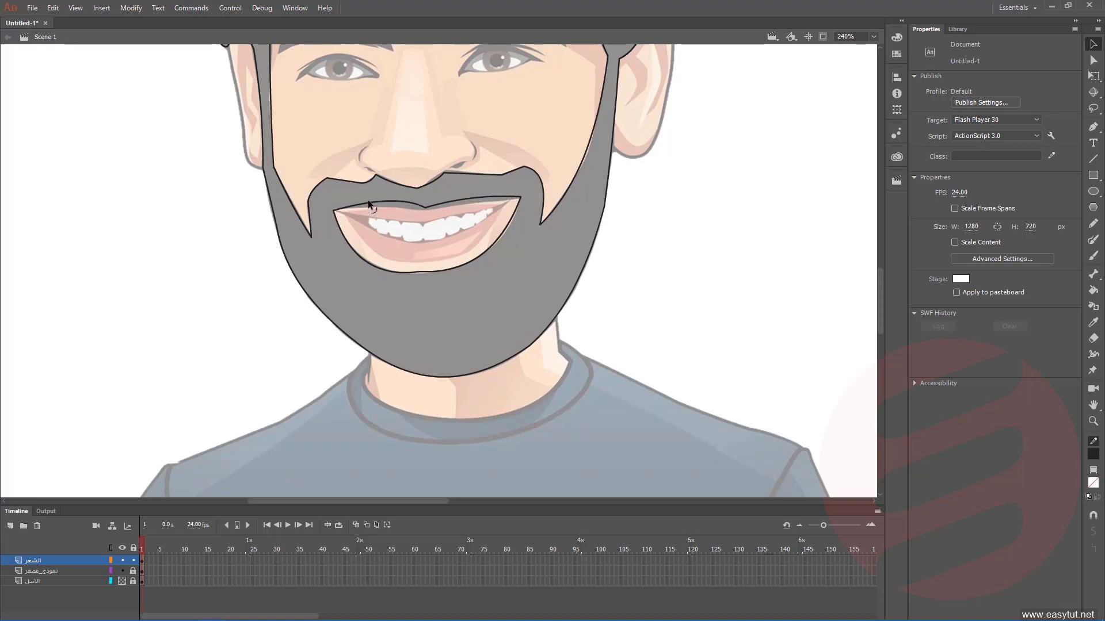
{"action": "left_click_drag", "start_coordinate": [463, 200], "coordinate": [407, 205]}
{"action": "left_click_drag", "start_coordinate": [420, 271], "coordinate": [420, 277]}
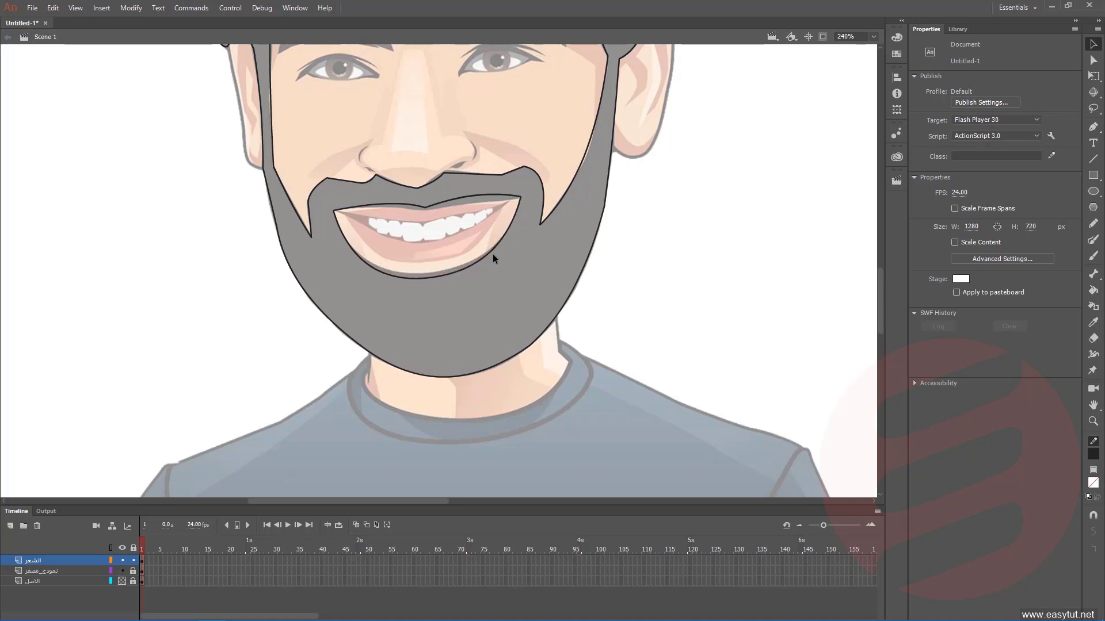
- Sample the dark hair colour with the Eyedropper as the fill colour for the Paint Bucket
{"action": "scroll", "coordinate": [493, 259], "scroll_direction": "up", "scroll_amount": 5}
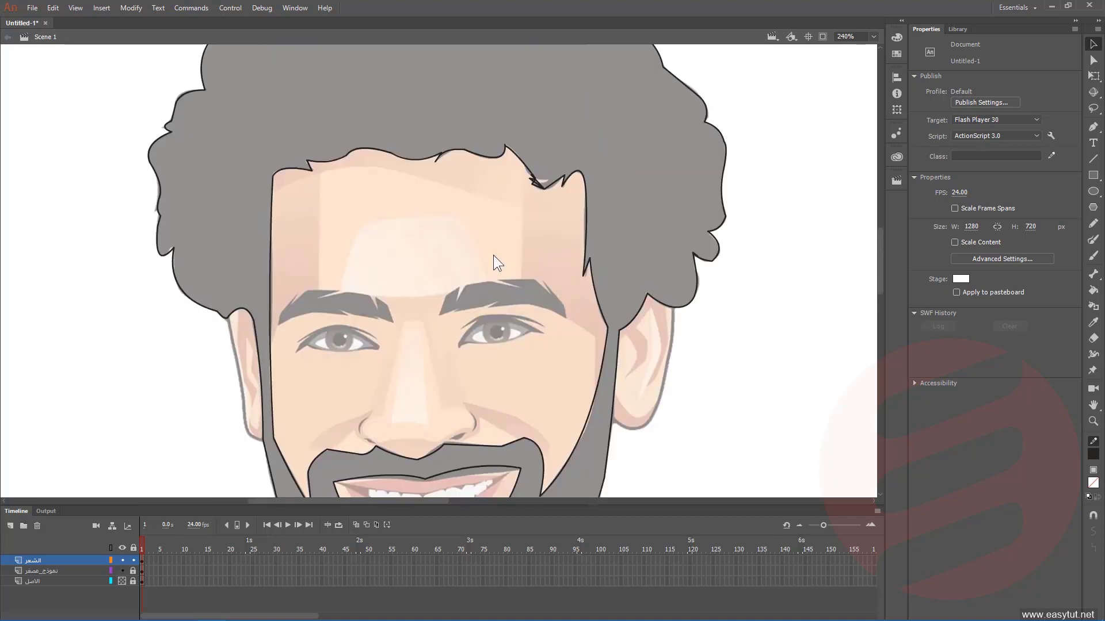
{"action": "scroll", "coordinate": [493, 259], "scroll_direction": "down", "scroll_amount": 3}
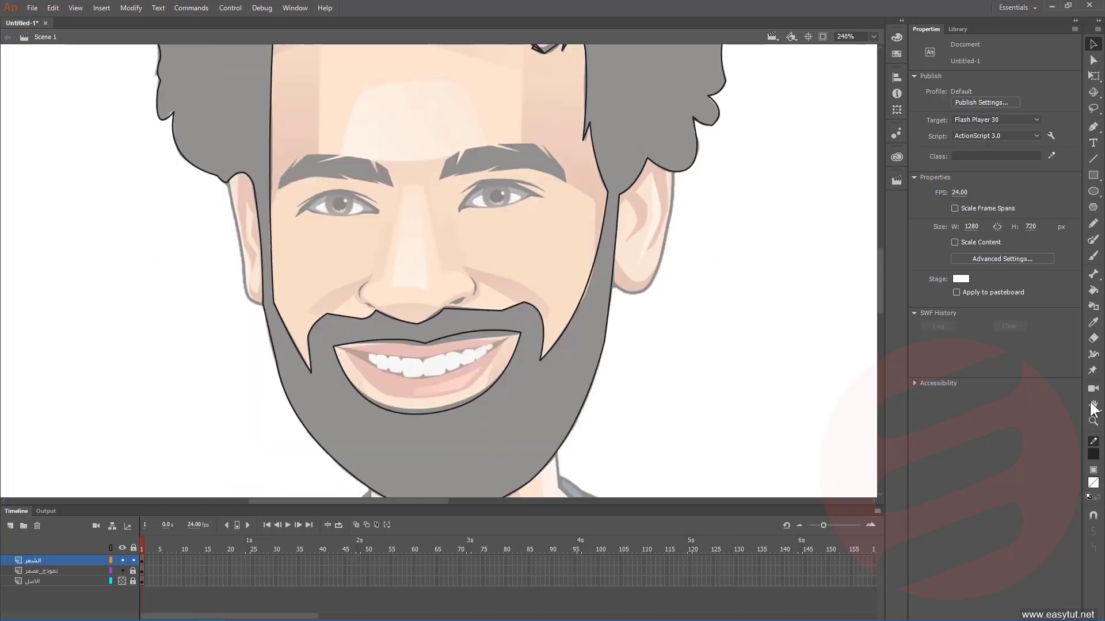
{"action": "left_click", "coordinate": [1093, 421]}
{"action": "left_click", "coordinate": [554, 287], "text": "alt"}
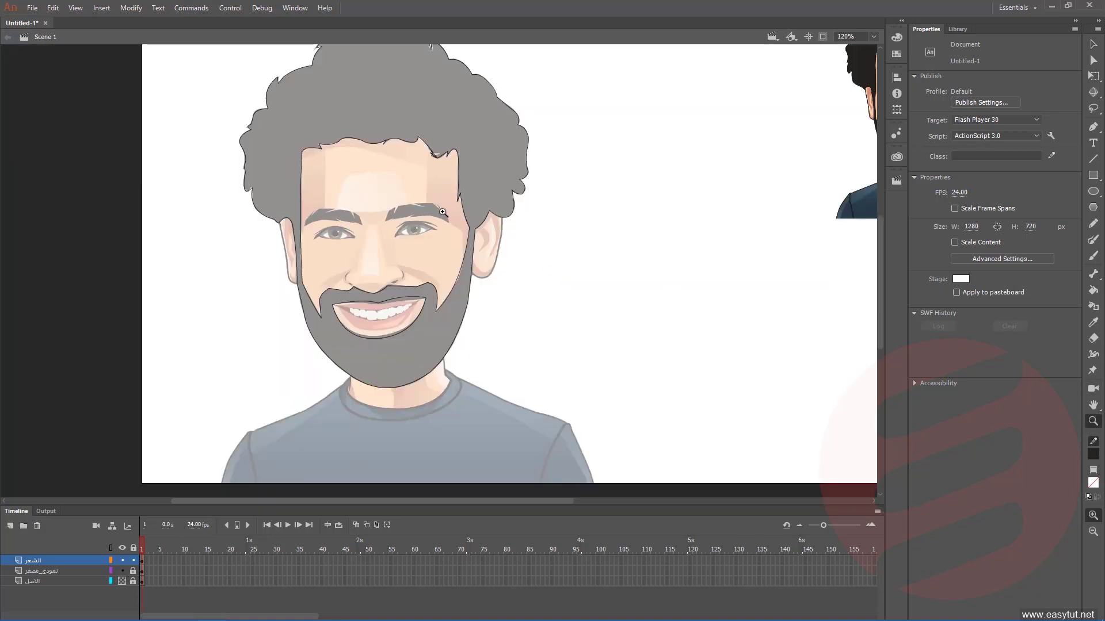
{"action": "scroll", "coordinate": [442, 213], "scroll_direction": "up", "scroll_amount": 4}
{"action": "scroll", "coordinate": [290, 262], "scroll_direction": "down", "scroll_amount": 4}
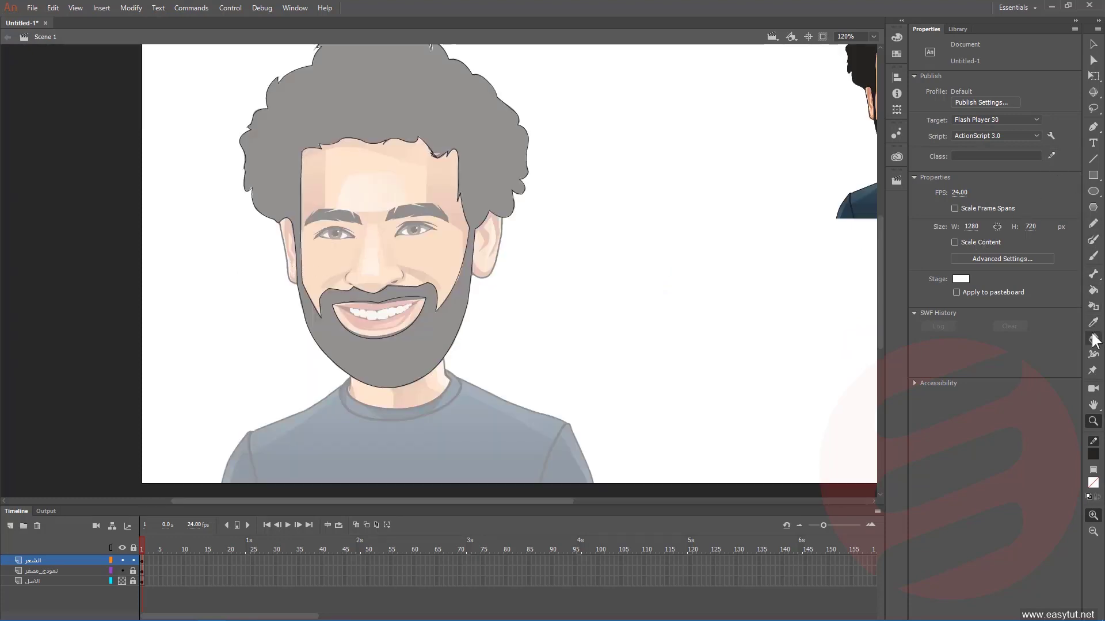
{"action": "left_click", "coordinate": [1093, 292]}
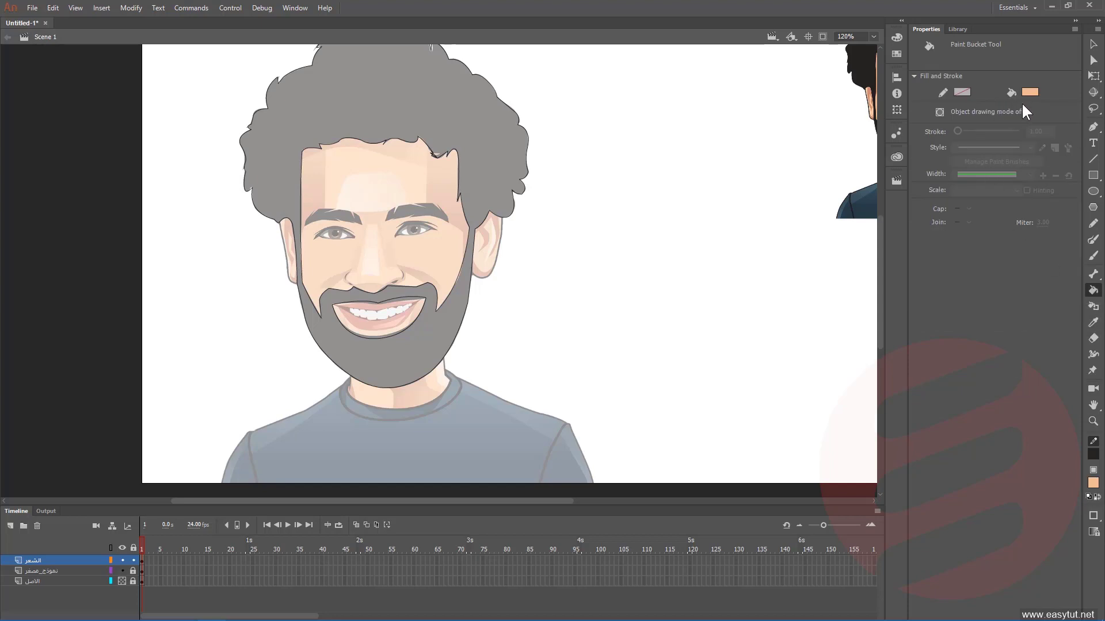
{"action": "left_click", "coordinate": [1093, 324]}
{"action": "left_click", "coordinate": [415, 97]}
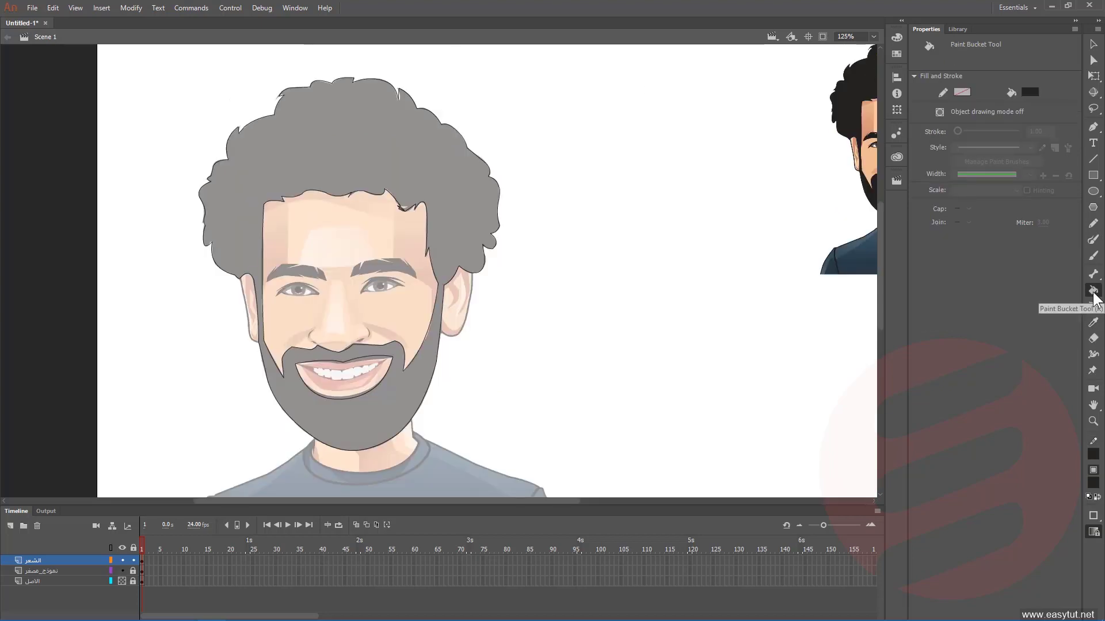
- Try to fill the hair and beard shape with the dark hair colour, and undo the fill
{"action": "left_click", "coordinate": [350, 141]}
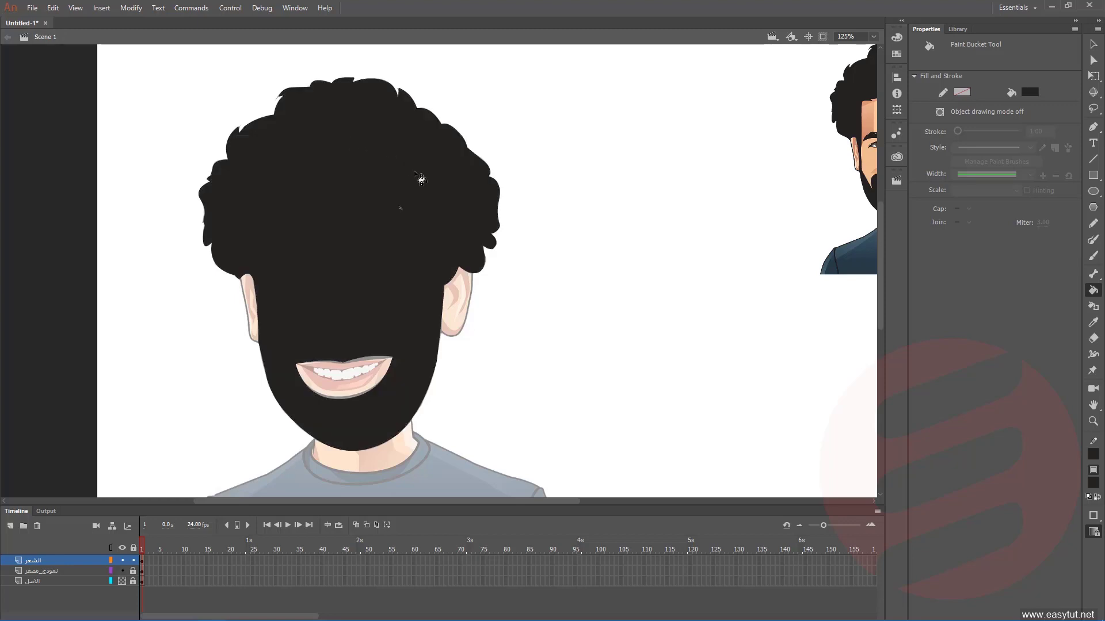
{"action": "key", "text": "ctrl+z"}
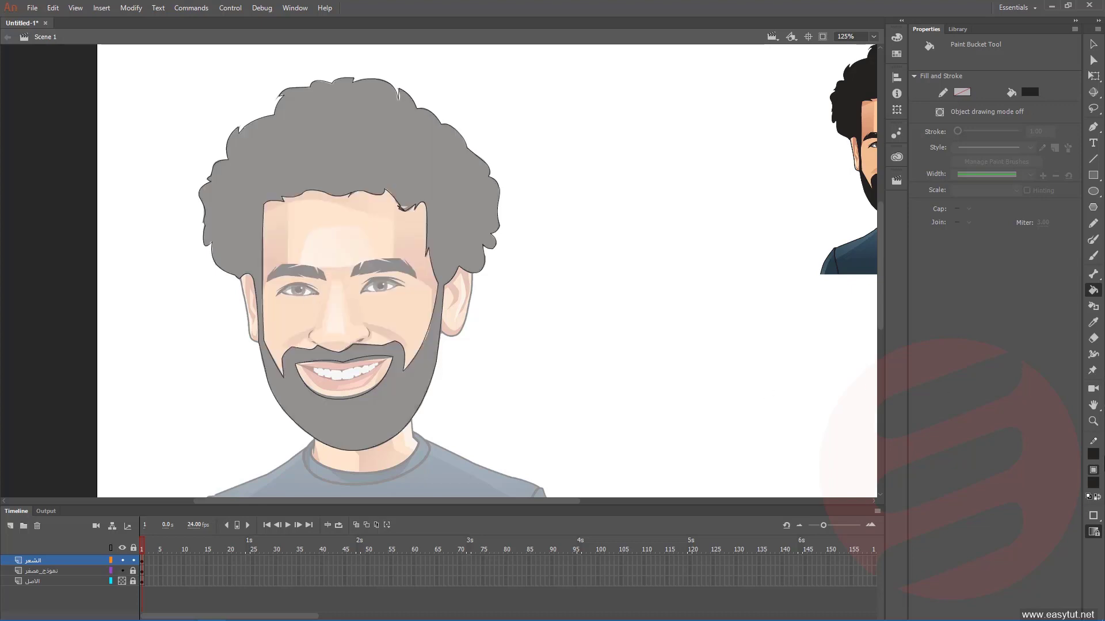
{"action": "left_click", "coordinate": [1092, 423]}
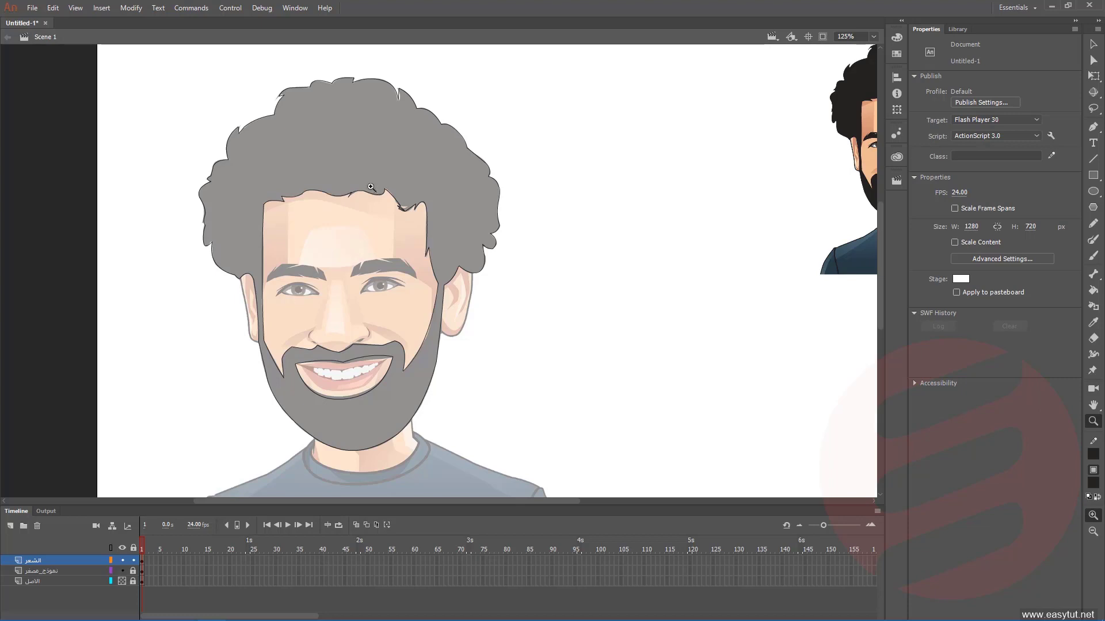
- Erase the tangled outline segments in the hairline notch above the forehead using the Eraser's Erase Lines mode
{"action": "left_click_drag", "start_coordinate": [365, 185], "coordinate": [446, 248]}
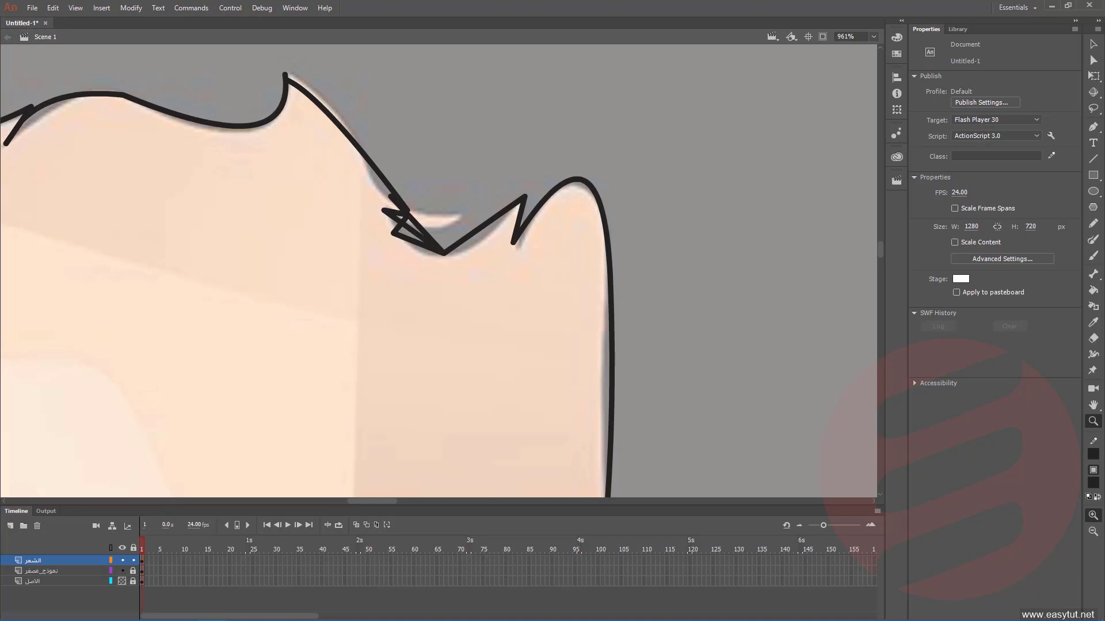
{"action": "left_click", "coordinate": [1093, 339]}
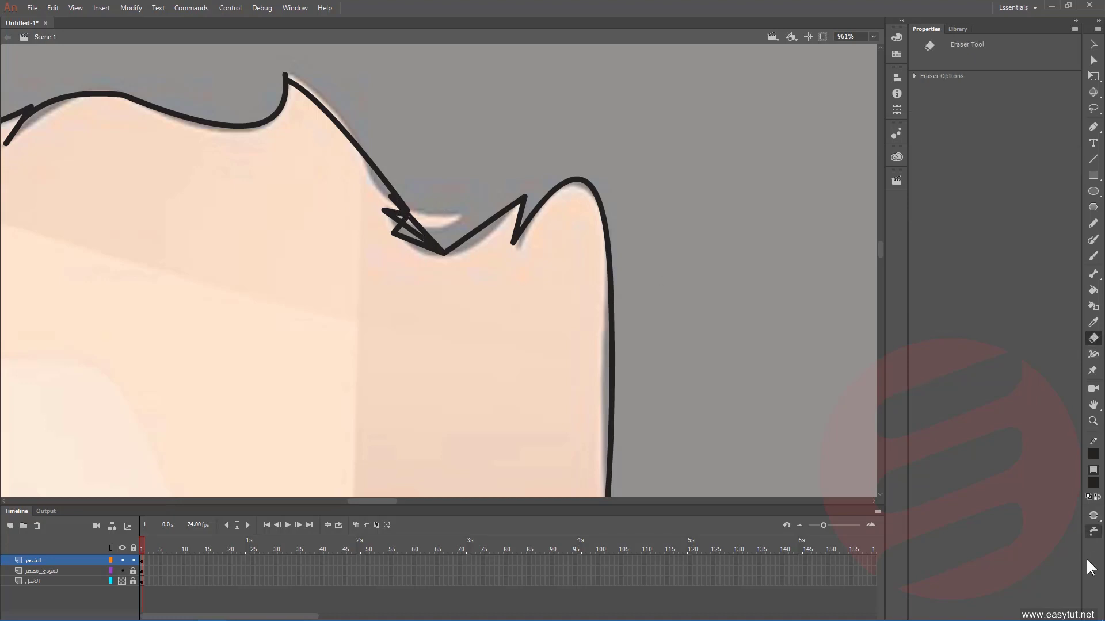
{"action": "left_click", "coordinate": [1092, 516]}
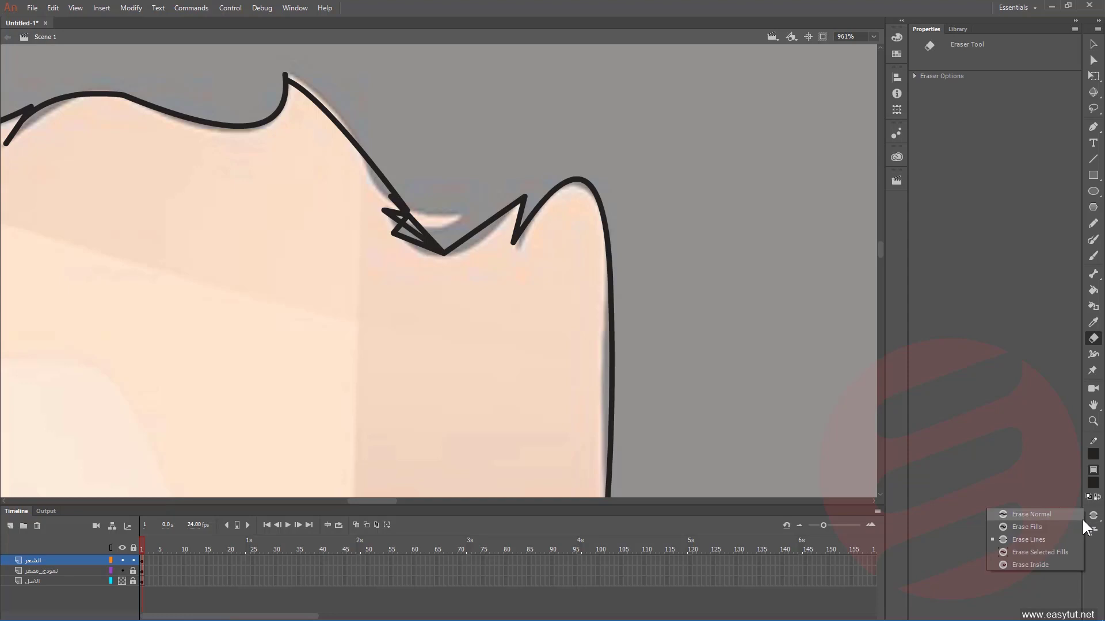
{"action": "left_click", "coordinate": [1028, 540]}
{"action": "mouse_move", "coordinate": [417, 195]}
{"action": "left_mouse_down"}
{"action": "mouse_move", "coordinate": [387, 266]}
{"action": "mouse_move", "coordinate": [428, 212]}
{"action": "mouse_move", "coordinate": [426, 256]}
{"action": "mouse_move", "coordinate": [419, 200]}
{"action": "mouse_move", "coordinate": [394, 253]}
{"action": "left_mouse_up"}
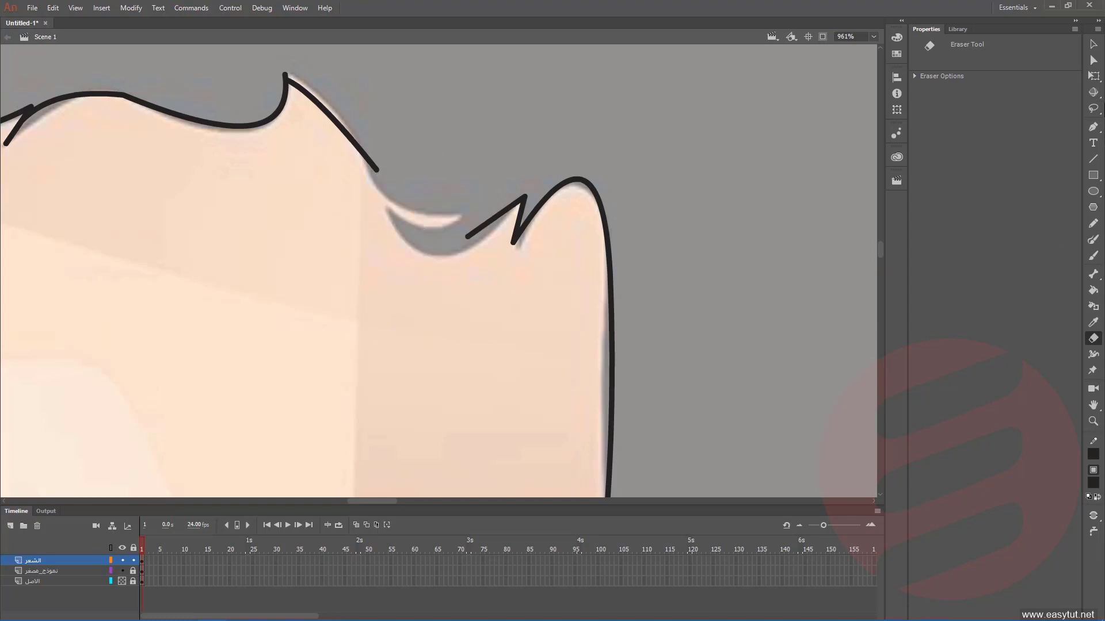
- Redraw the erased hairline notch with the Pen tool as a zigzag of straight segments joining both open outline ends
{"action": "left_click", "coordinate": [1093, 127]}
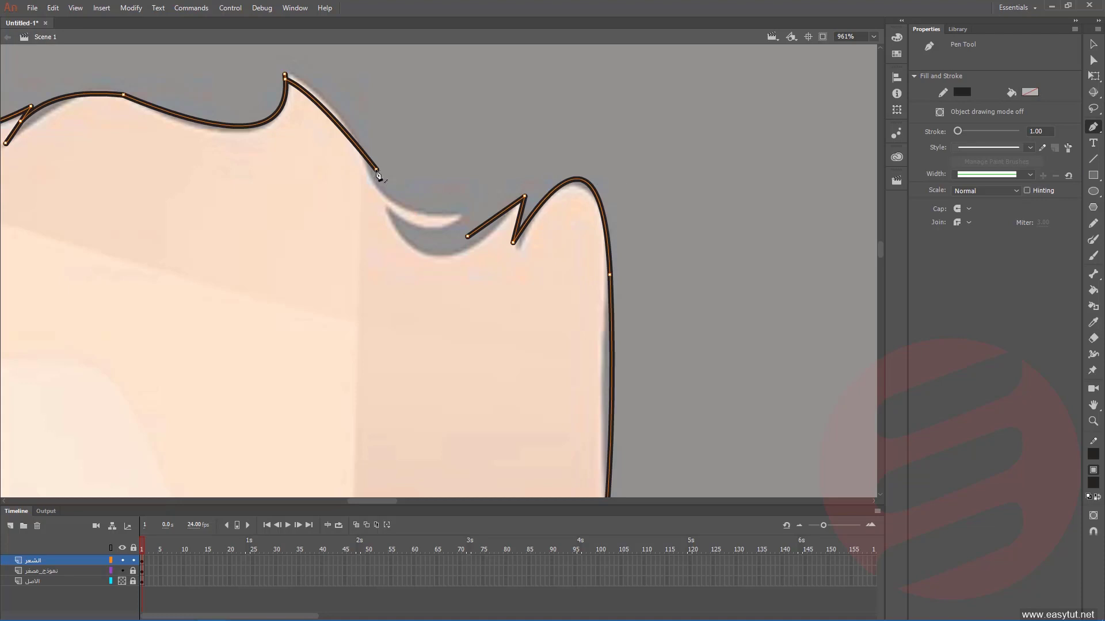
{"action": "left_click", "coordinate": [377, 171]}
{"action": "left_click", "coordinate": [460, 217]}
{"action": "left_click", "coordinate": [388, 209]}
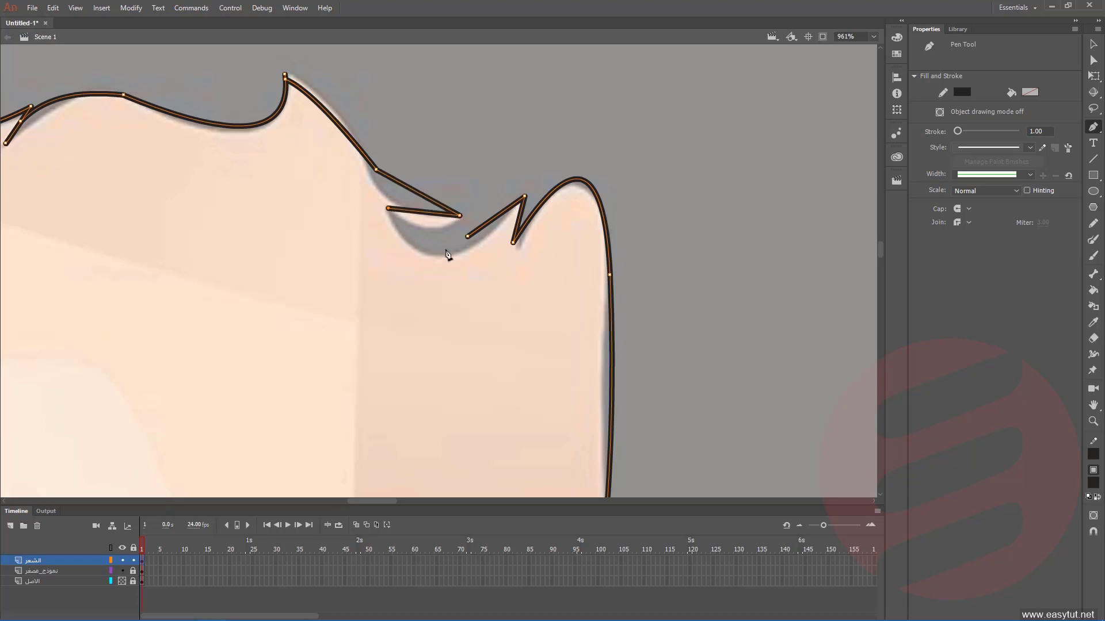
{"action": "left_click", "coordinate": [467, 237]}
- Bend the redrawn notch segments and the adjacent hairline curve to follow the strand edges in the faded model
{"action": "left_click", "coordinate": [1093, 44]}
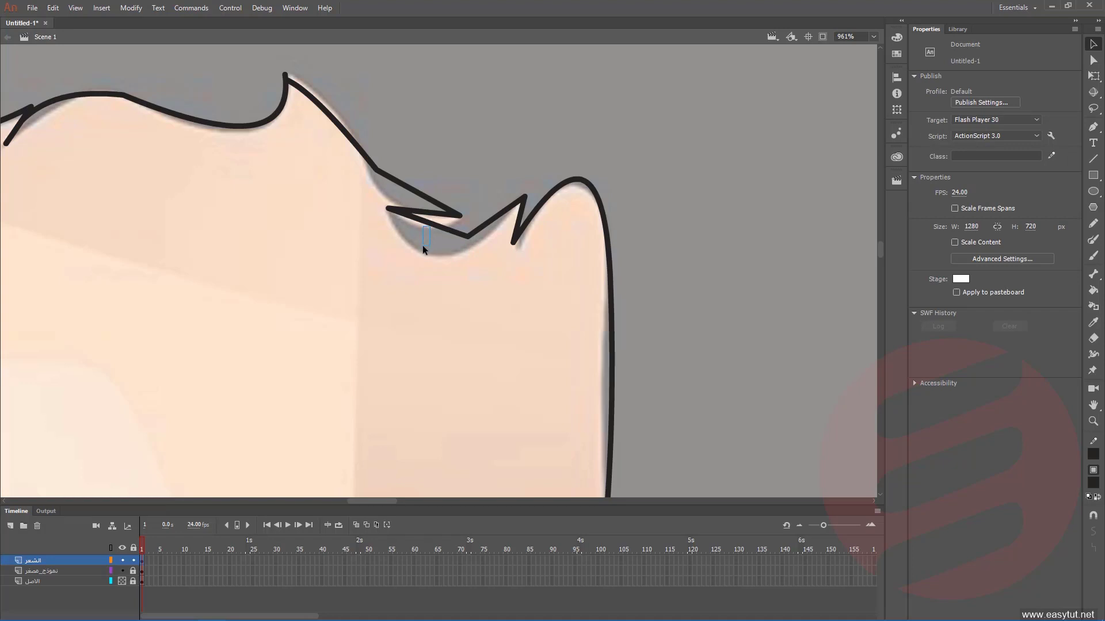
{"action": "left_click_drag", "start_coordinate": [420, 250], "coordinate": [410, 249]}
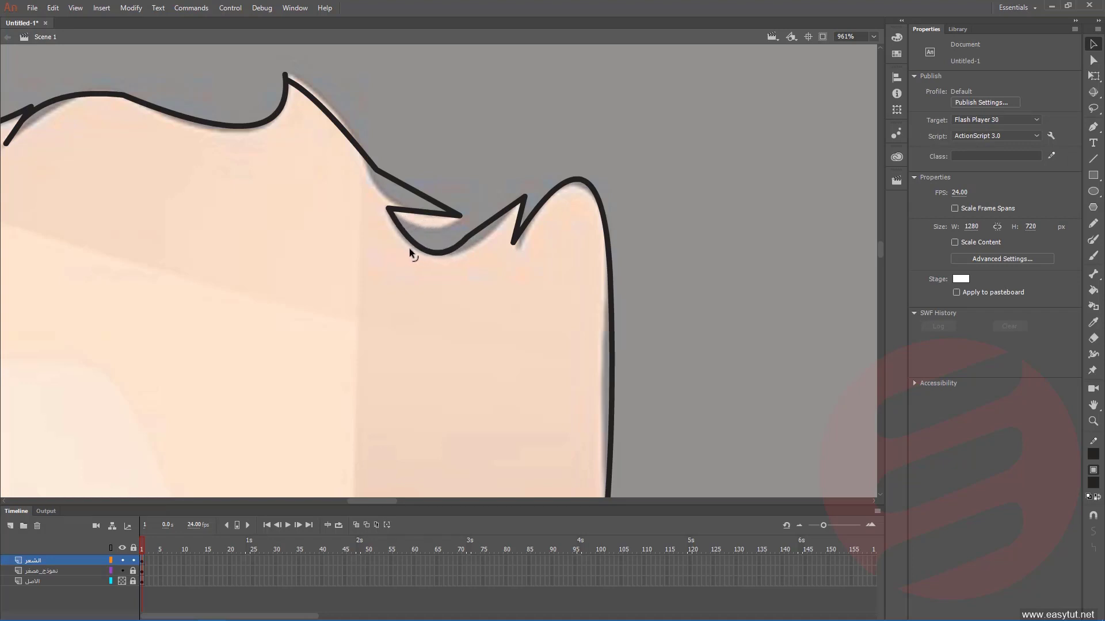
{"action": "mouse_move", "coordinate": [471, 230]}
{"action": "left_mouse_down"}
{"action": "mouse_move", "coordinate": [468, 241]}
{"action": "mouse_move", "coordinate": [436, 231]}
{"action": "left_mouse_up"}
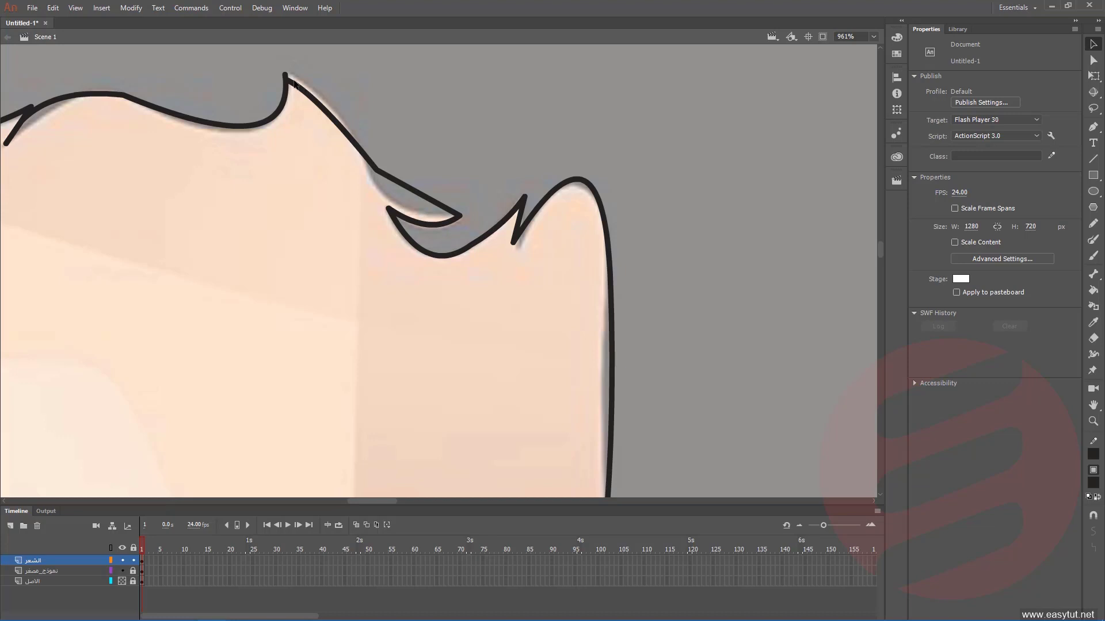
{"action": "left_click_drag", "start_coordinate": [300, 89], "coordinate": [298, 79]}
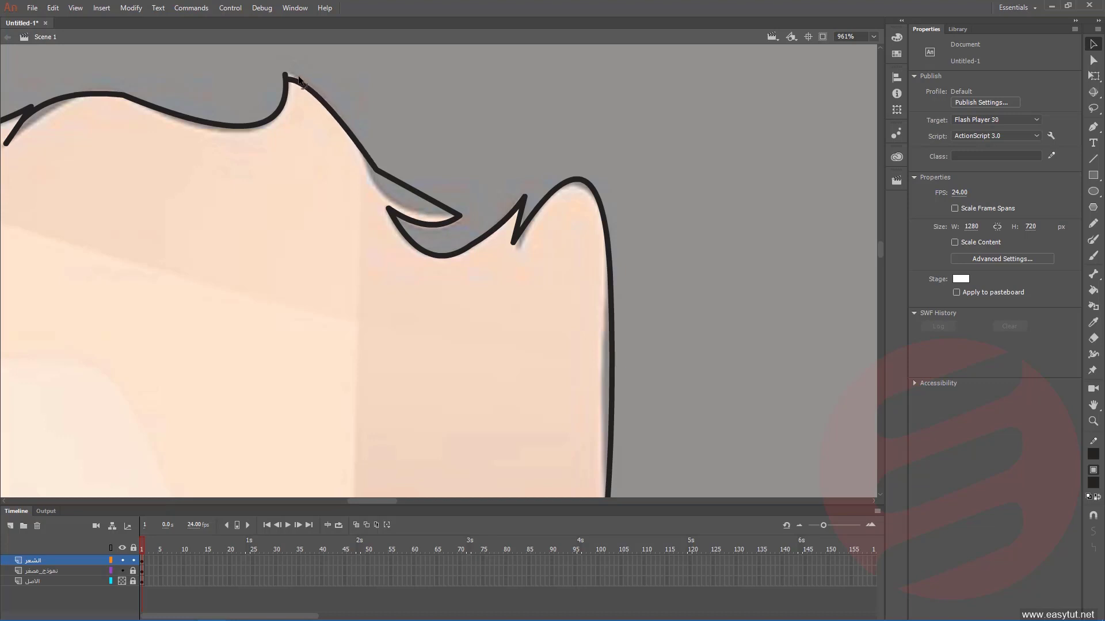
{"action": "left_click_drag", "start_coordinate": [409, 188], "coordinate": [386, 198]}
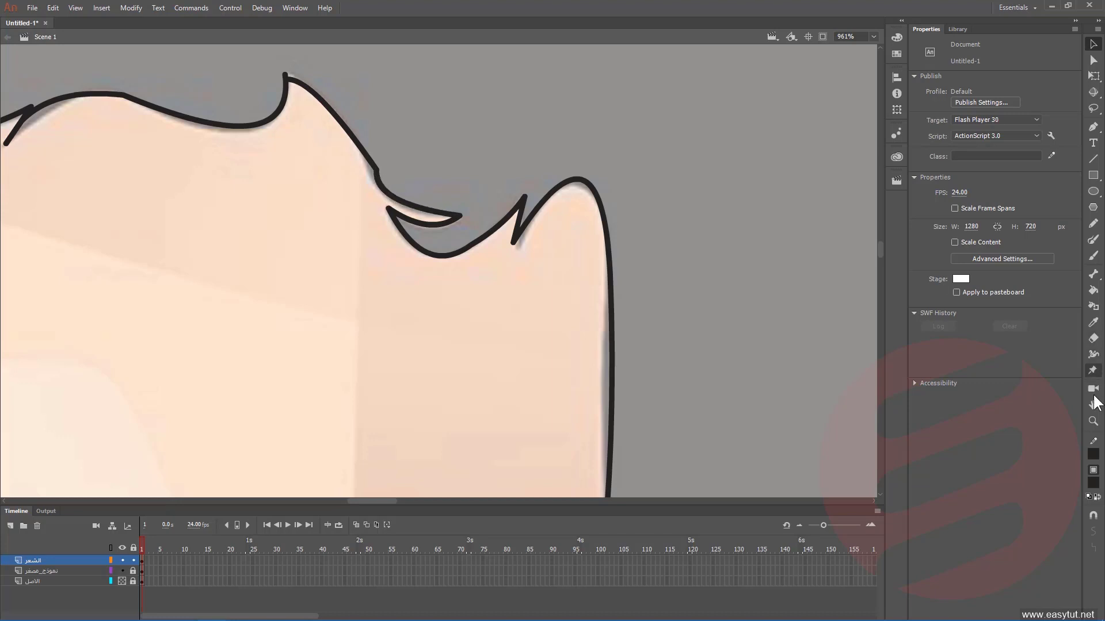
- Fill the hair and beard shape with the dark hair colour using the Paint Bucket
{"action": "left_click", "coordinate": [1093, 421]}
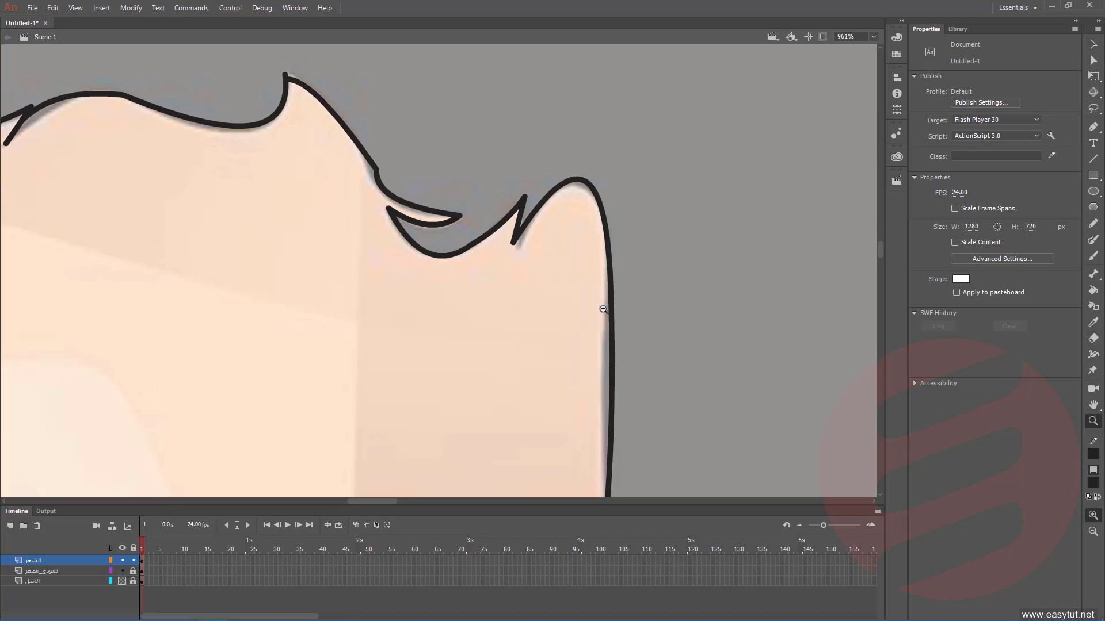
{"action": "left_click", "coordinate": [504, 261]}
{"action": "left_click", "coordinate": [244, 249]}
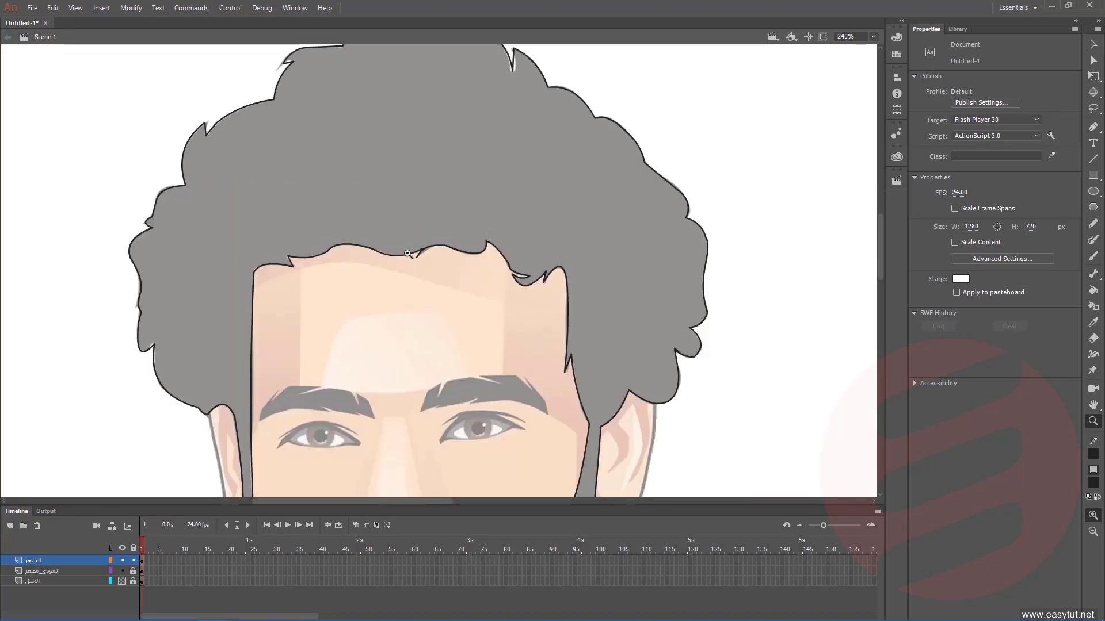
{"action": "left_click", "coordinate": [409, 253]}
{"action": "scroll", "coordinate": [468, 277], "scroll_direction": "down", "scroll_amount": 3}
{"action": "scroll", "coordinate": [469, 277], "scroll_direction": "up", "scroll_amount": 2}
{"action": "scroll", "coordinate": [468, 278], "scroll_direction": "up", "scroll_amount": 2}
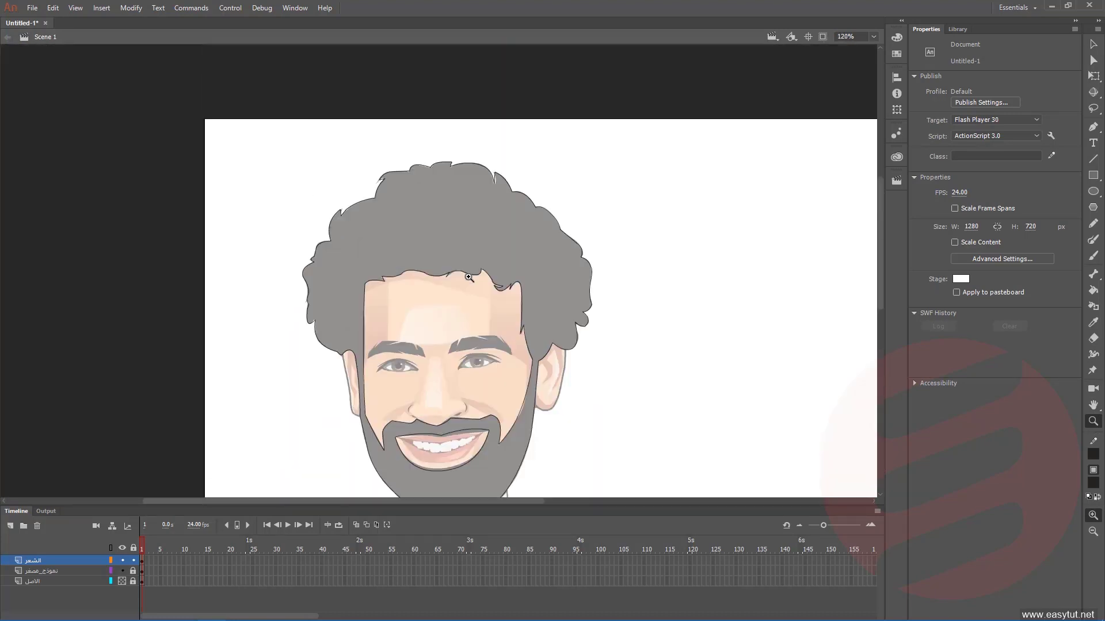
{"action": "scroll", "coordinate": [469, 278], "scroll_direction": "down", "scroll_amount": 2}
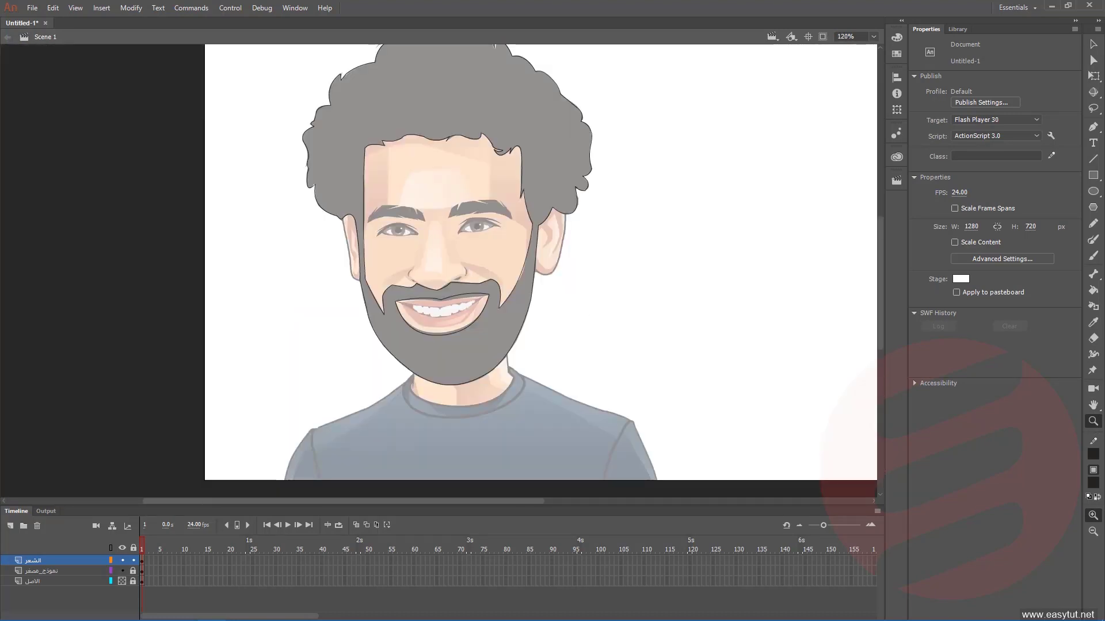
{"action": "left_click", "coordinate": [1093, 291]}
{"action": "left_click", "coordinate": [504, 104]}
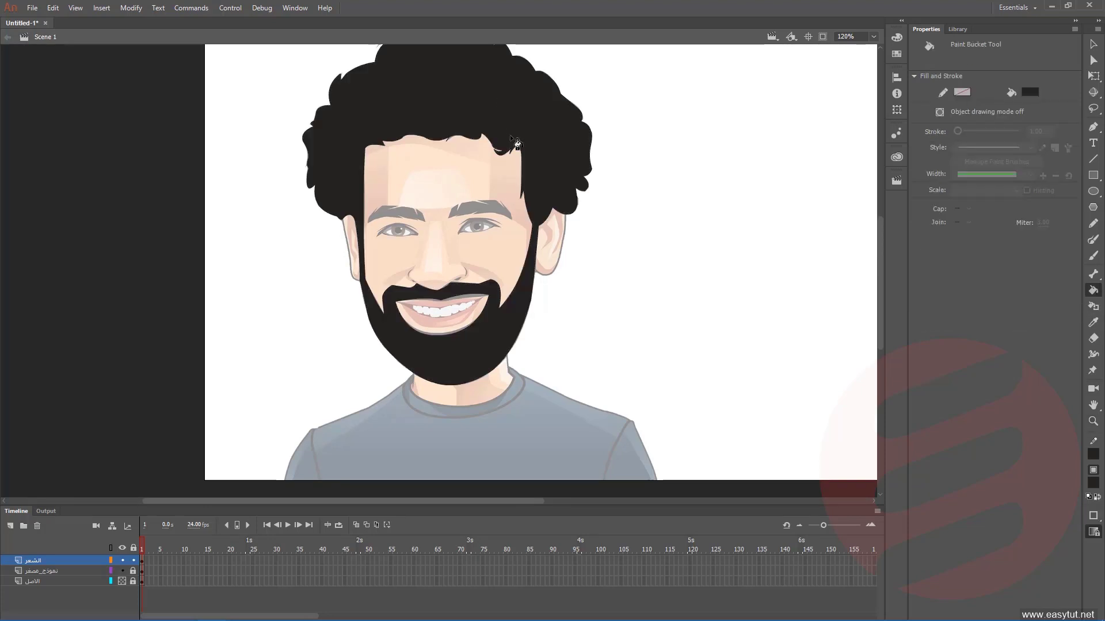
{"action": "scroll", "coordinate": [516, 149], "scroll_direction": "up", "scroll_amount": 2}
{"action": "scroll", "coordinate": [517, 150], "scroll_direction": "down", "scroll_amount": 2}
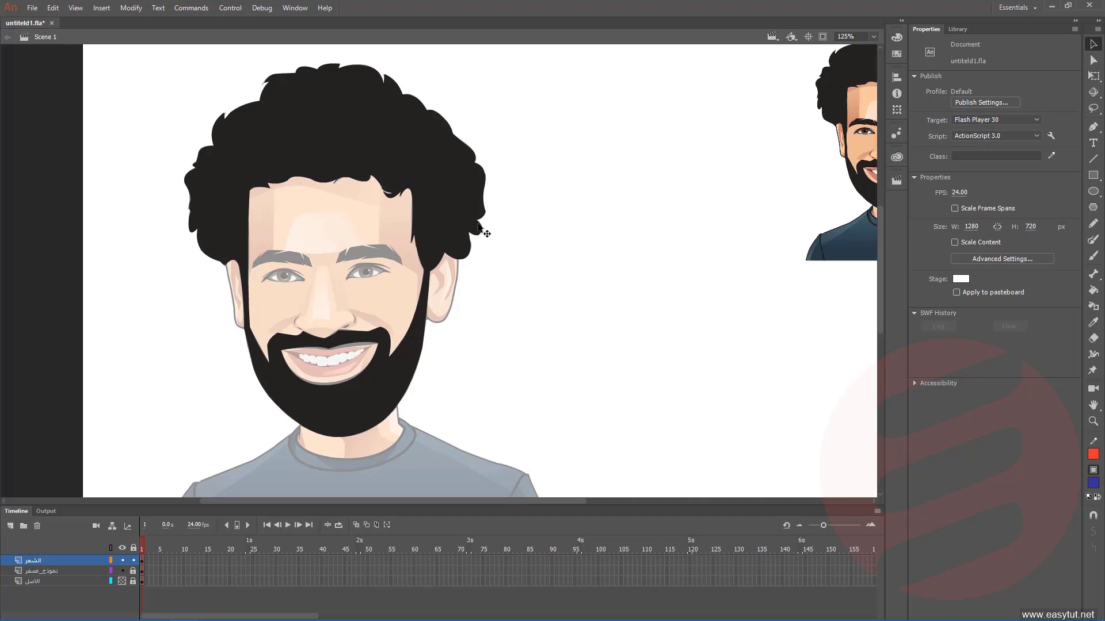
- Add a new layer above the hair layer and name it "الاذن_اليمنى"
{"action": "left_click", "coordinate": [9, 527]}
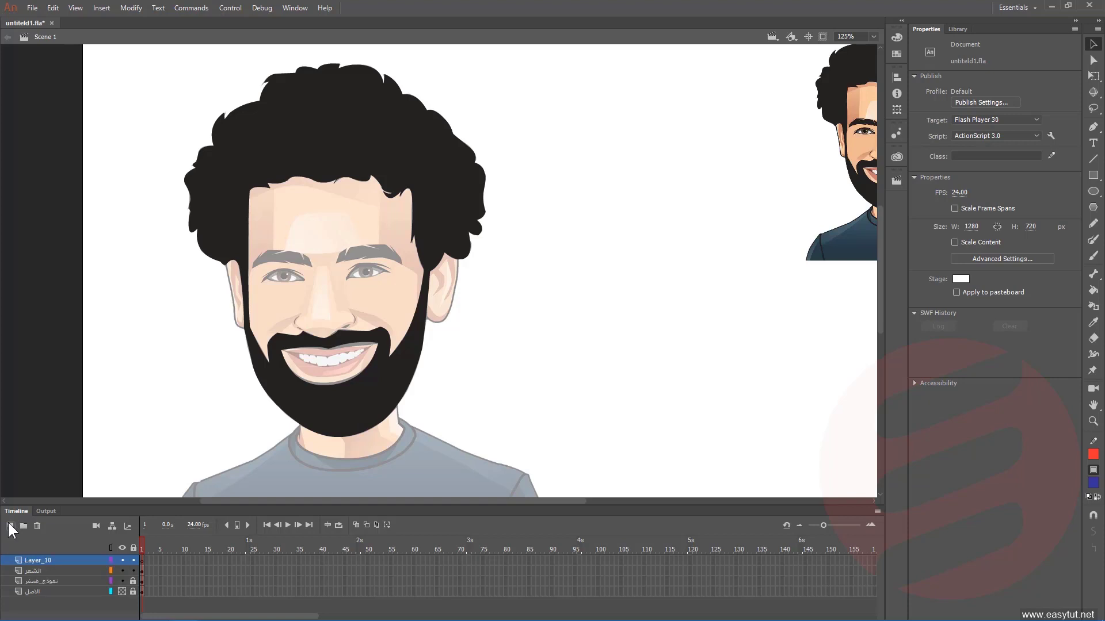
{"action": "double_click", "coordinate": [41, 560]}
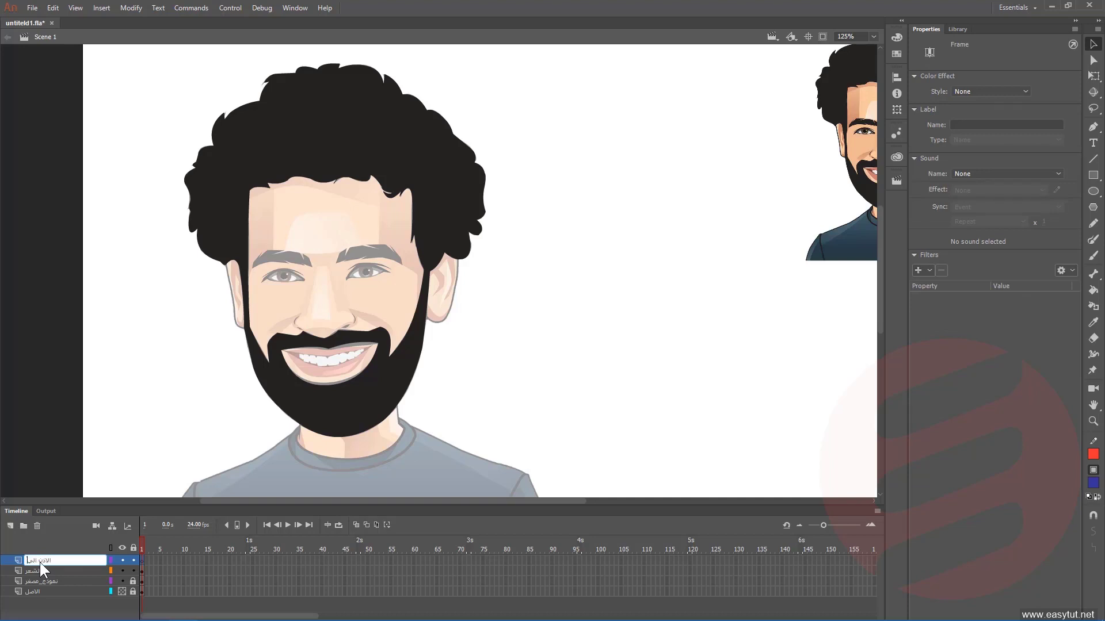
{"action": "type", "text": "الاذن_اليمنى"}
{"action": "key", "text": "Return"}
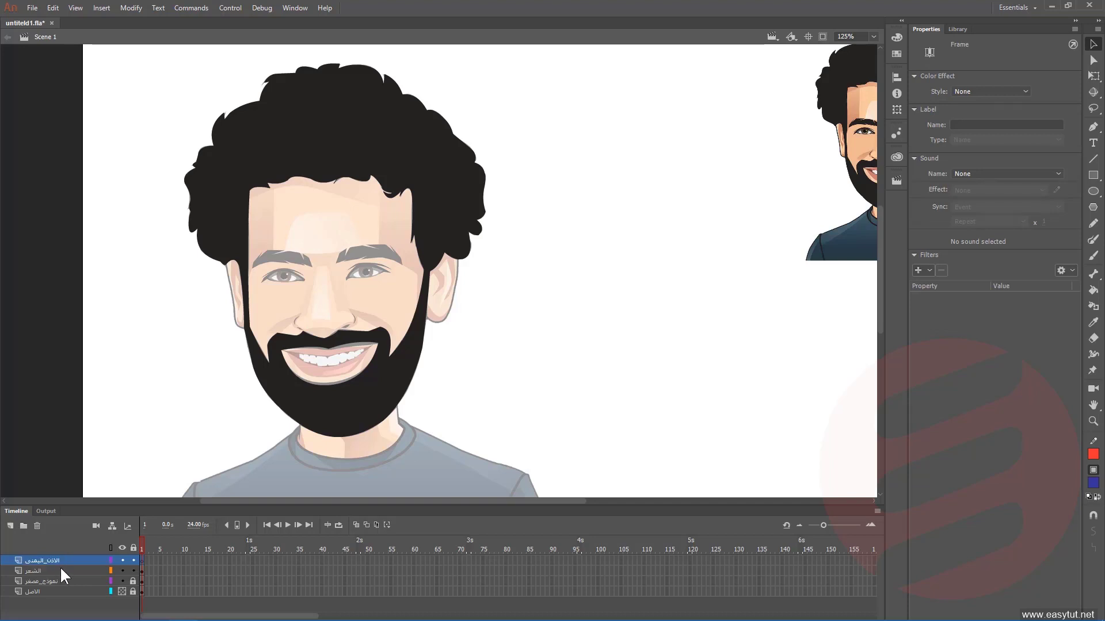
- Choose the Oval tool with no fill colour for outlining the ear beside the sideburn
{"action": "left_click", "coordinate": [1093, 422]}
{"action": "left_click_drag", "start_coordinate": [393, 228], "coordinate": [520, 358]}
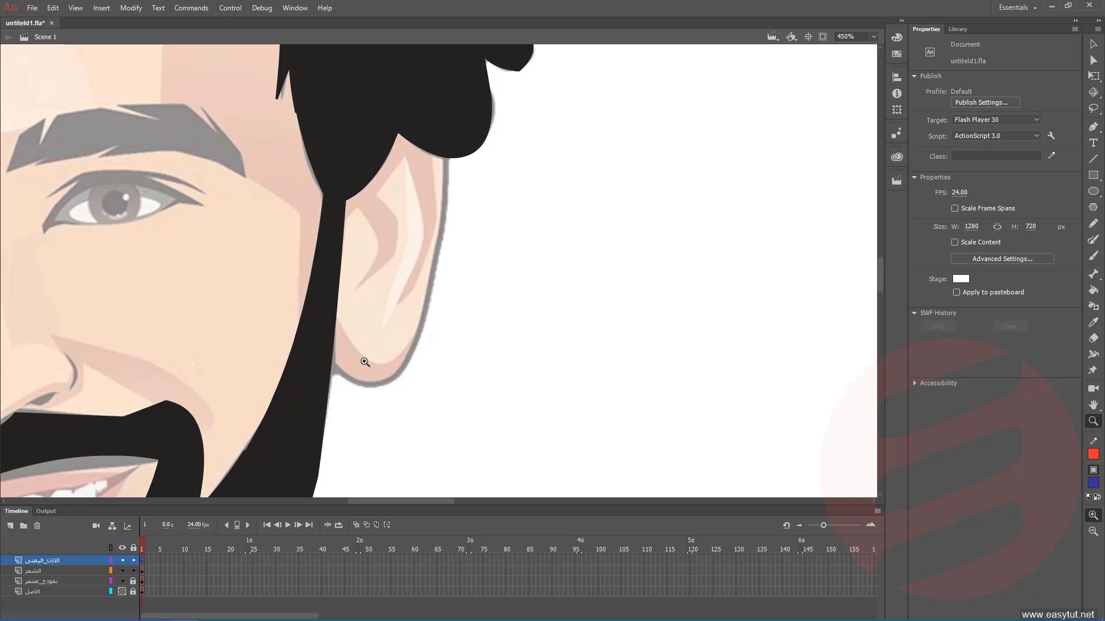
{"action": "left_click", "coordinate": [1093, 192]}
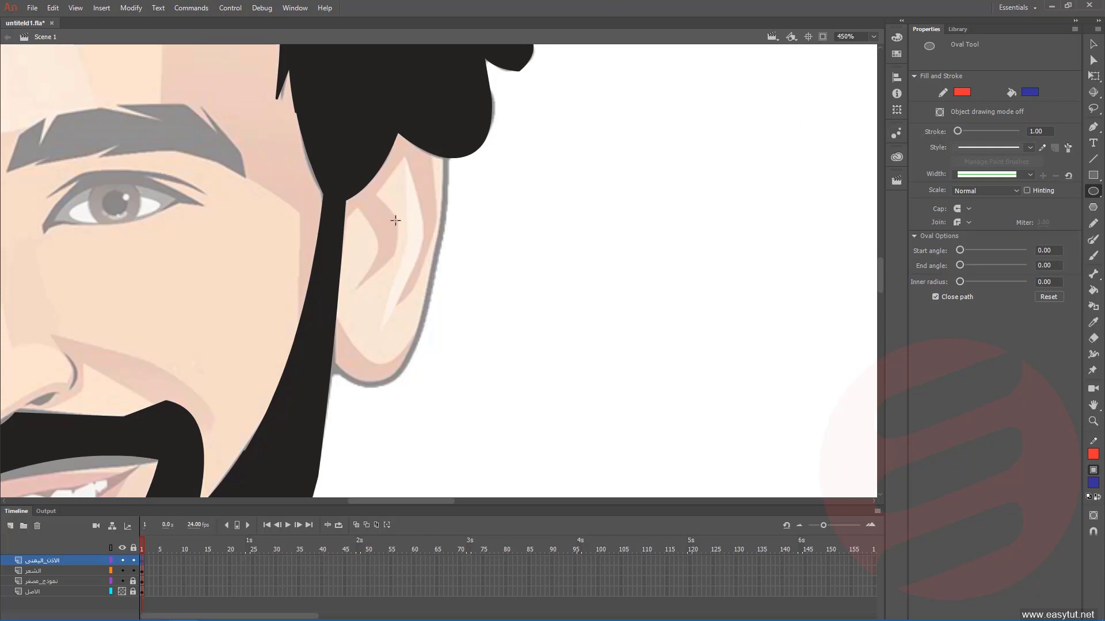
{"action": "left_click", "coordinate": [1031, 92]}
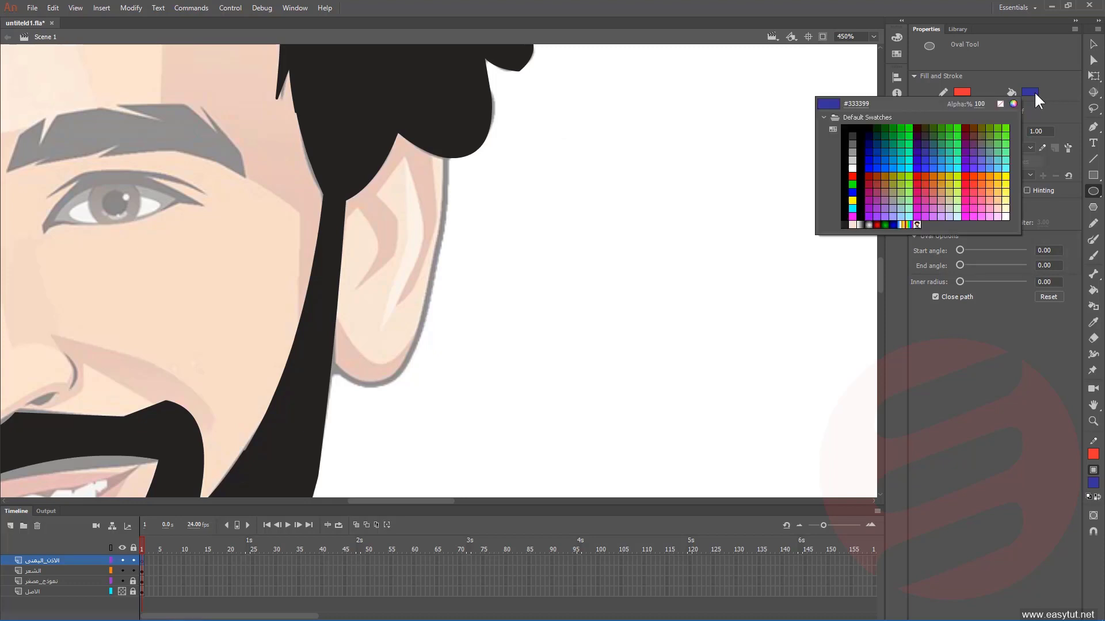
{"action": "left_click", "coordinate": [1000, 102]}
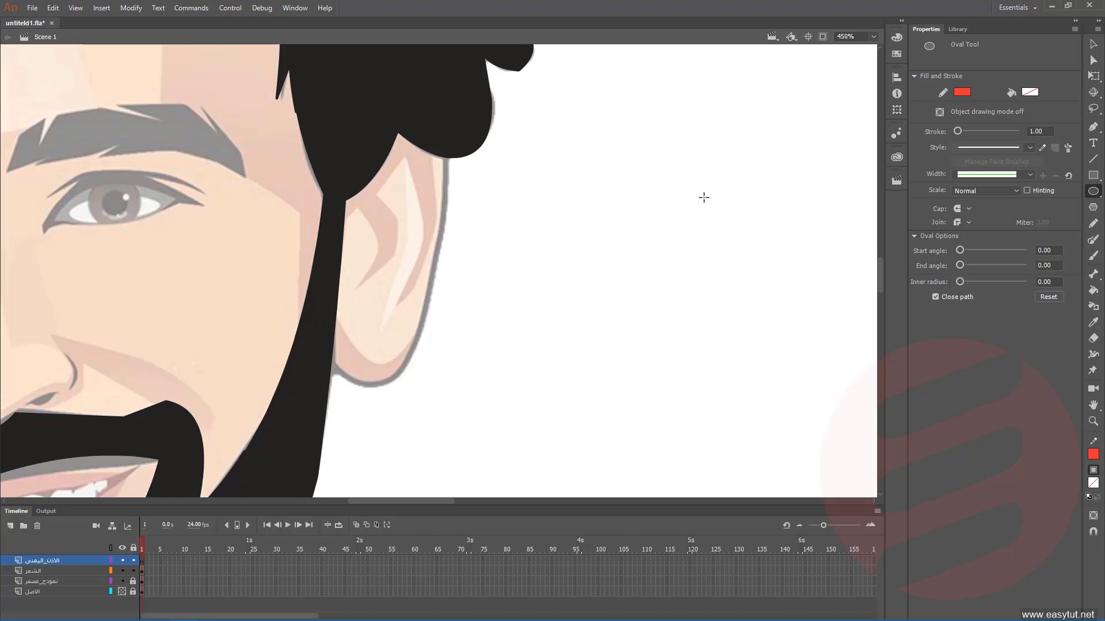
- Sample the dark ear outline of the full-colour reference portrait as the oval's stroke colour
{"action": "left_click_drag", "start_coordinate": [762, 199], "coordinate": [345, 249]}
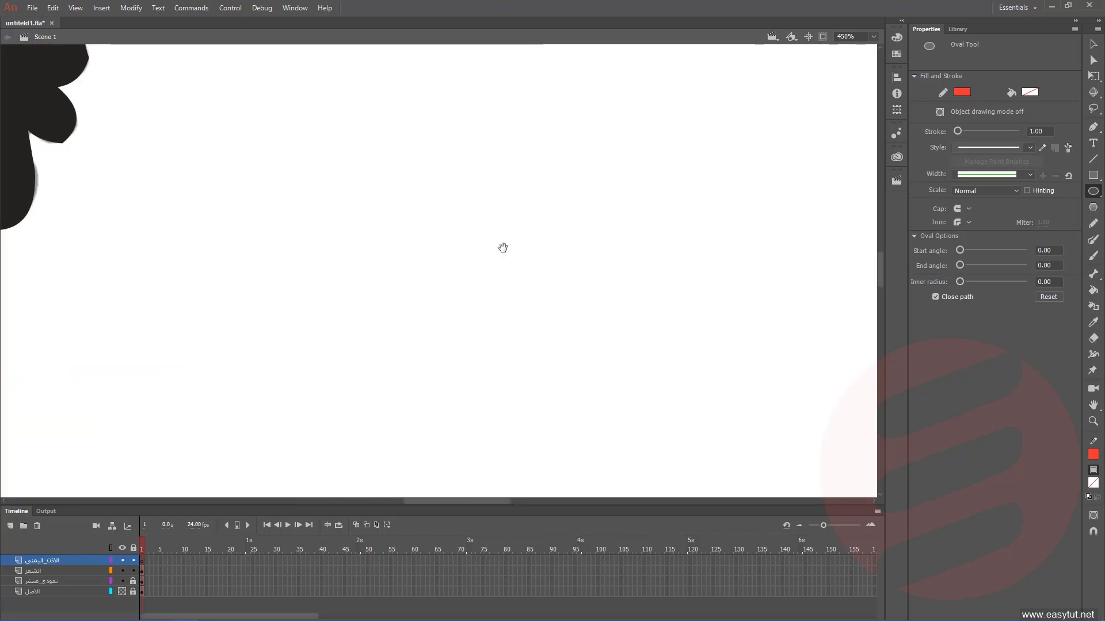
{"action": "left_click_drag", "start_coordinate": [719, 207], "coordinate": [270, 340]}
{"action": "left_click_drag", "start_coordinate": [644, 244], "coordinate": [320, 302]}
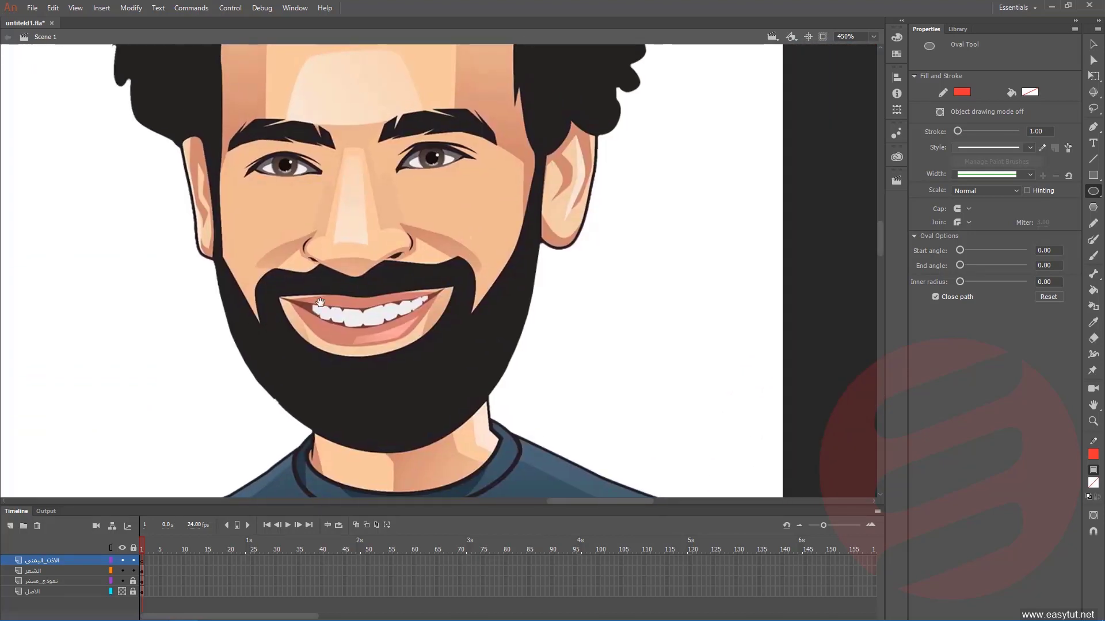
{"action": "left_click", "coordinate": [963, 92]}
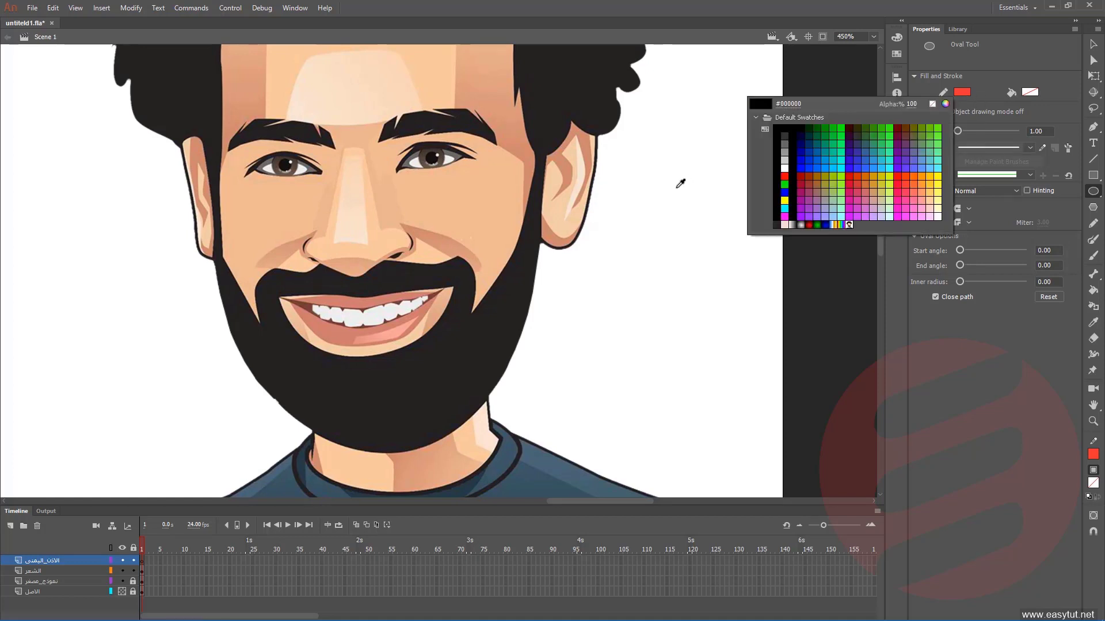
{"action": "left_click", "coordinate": [586, 219]}
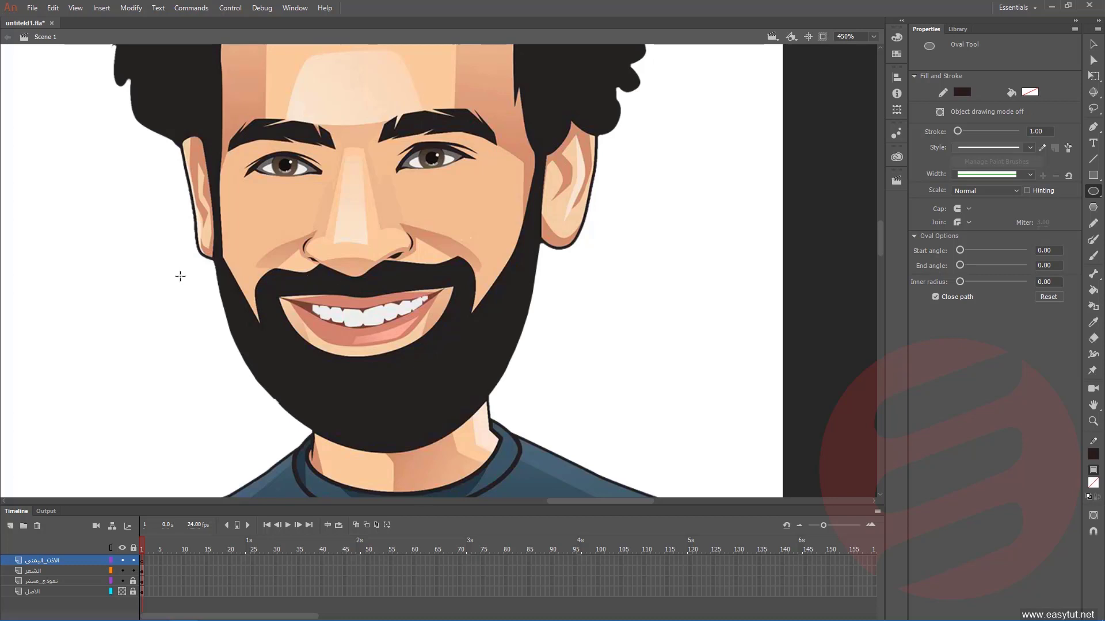
{"action": "left_click_drag", "start_coordinate": [460, 298], "coordinate": [730, 293]}
{"action": "scroll", "coordinate": [424, 352], "scroll_direction": "left", "scroll_amount": 8}
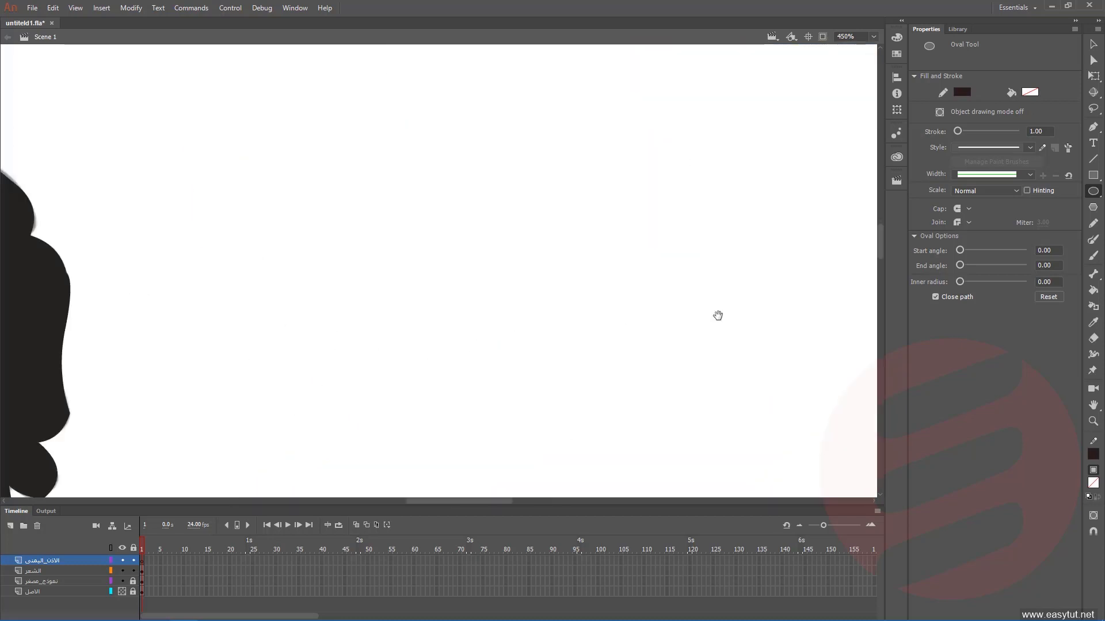
{"action": "scroll", "coordinate": [417, 310], "scroll_direction": "down", "scroll_amount": 3}
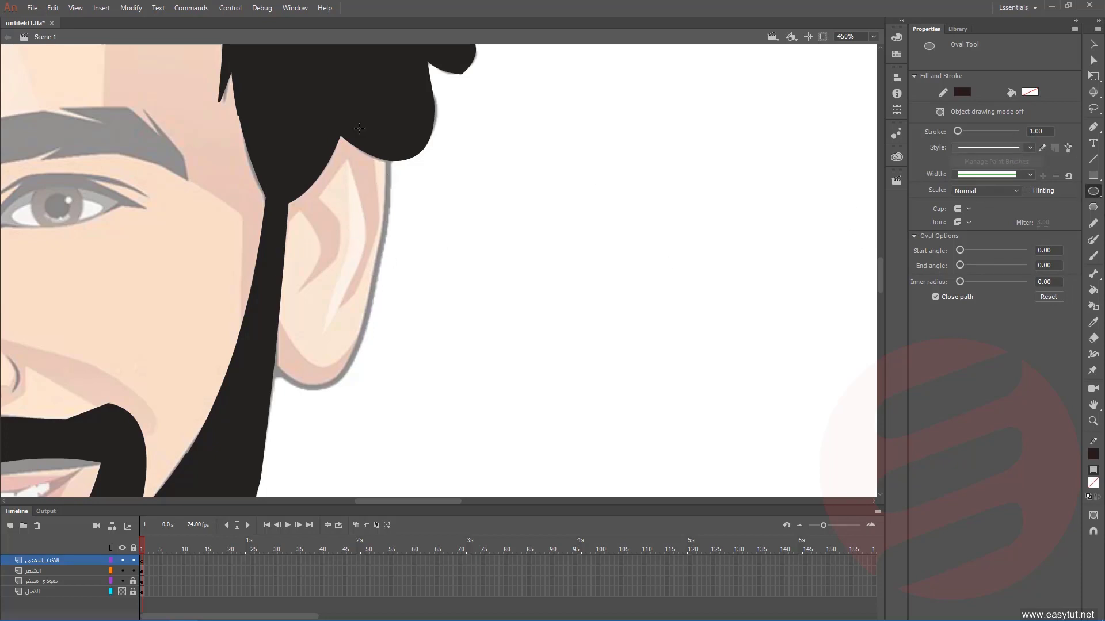
- Undo a trial oval drawn over the ear and set the oval's stroke size to 2
{"action": "left_click_drag", "start_coordinate": [384, 141], "coordinate": [233, 374]}
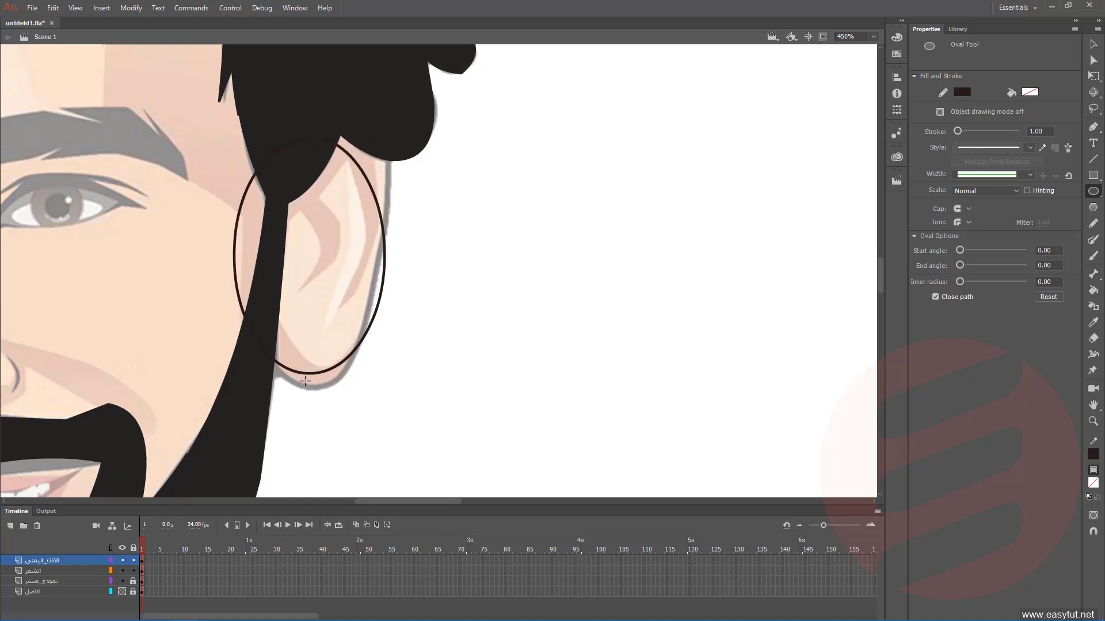
{"action": "key", "text": "ctrl+z"}
{"action": "left_click", "coordinate": [1036, 131]}
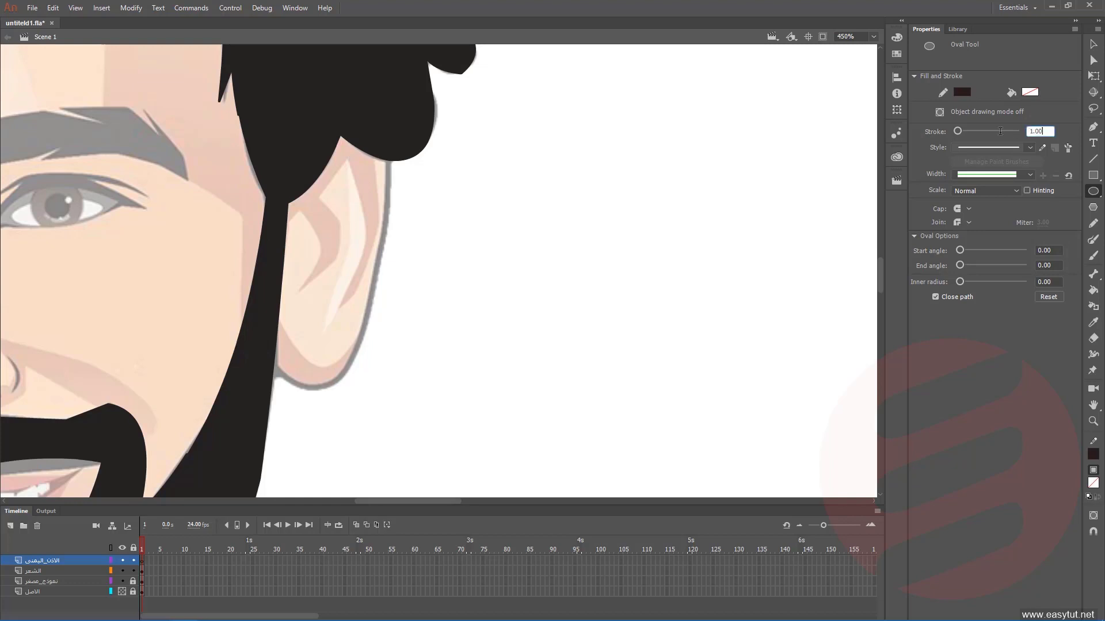
{"action": "key", "text": "ctrl+a"}
{"action": "type", "text": "2"}
{"action": "key", "text": "Return"}
- Draw a tall unfilled oval over the ear and sideburn, its outer side matching the ear's outer edge
{"action": "left_click_drag", "start_coordinate": [388, 132], "coordinate": [212, 420]}
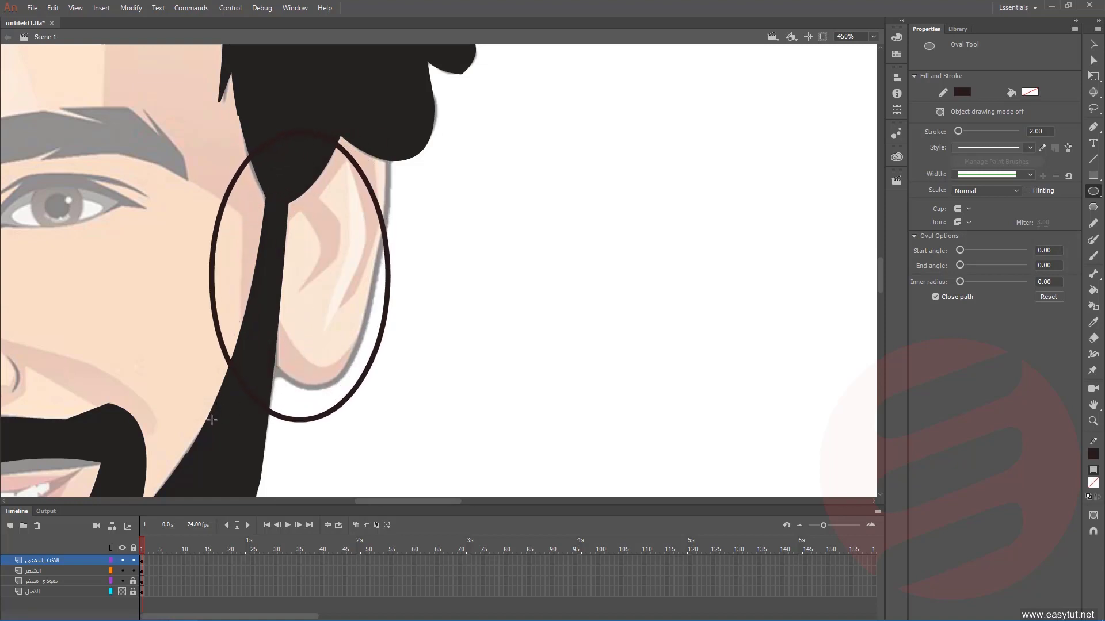
{"action": "left_click_drag", "start_coordinate": [211, 421], "coordinate": [207, 408]}
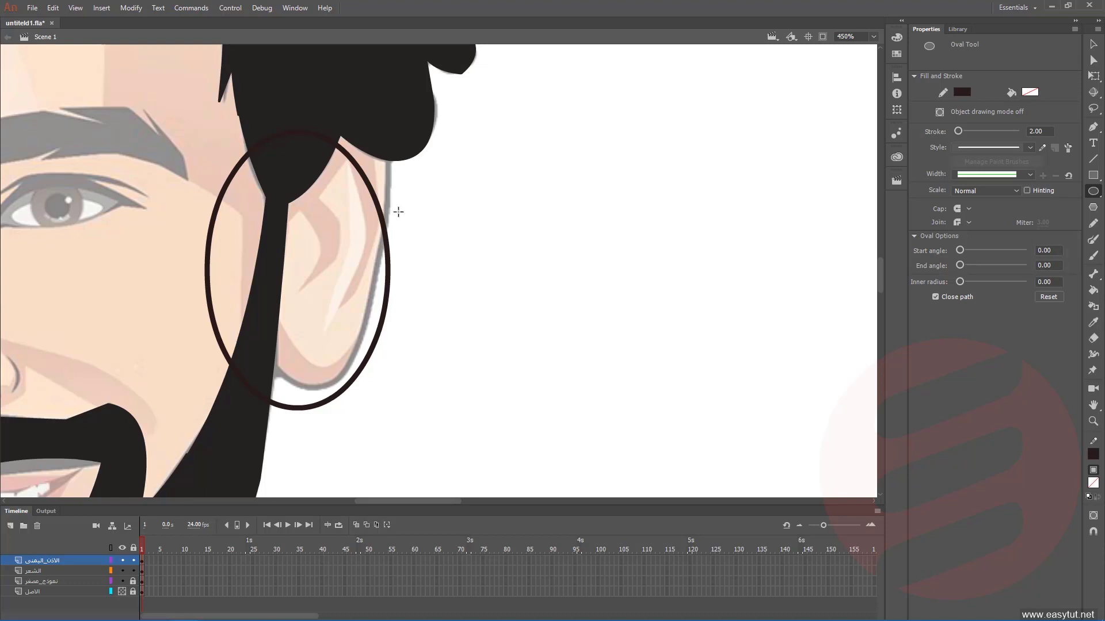
{"action": "left_click", "coordinate": [1093, 44]}
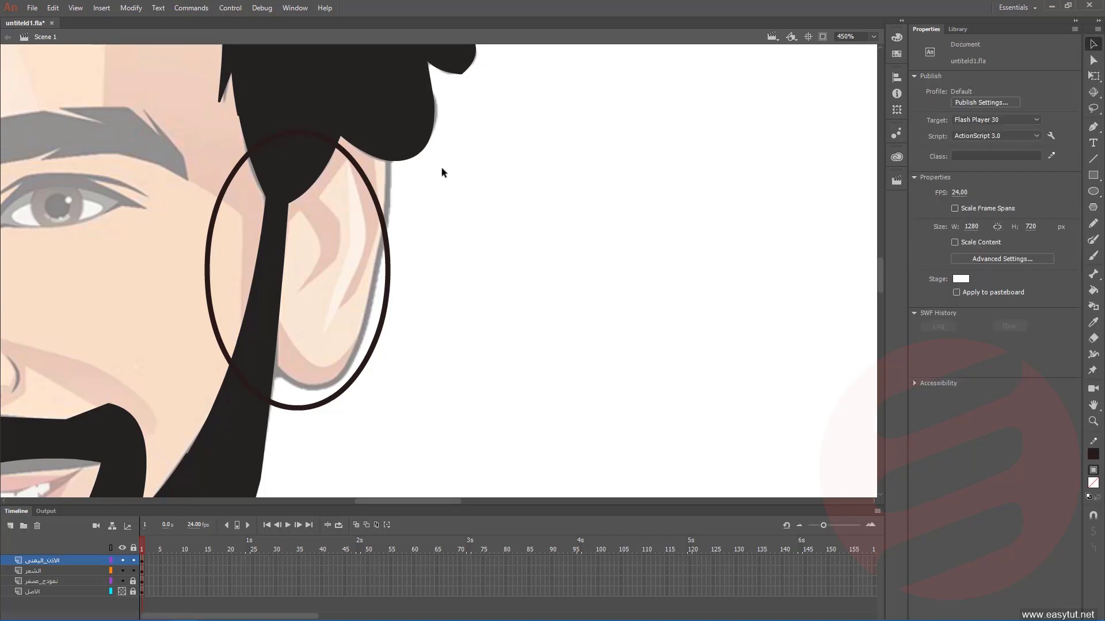
- Move the oval upward so that its lower edge meets the bottom of the ear lobe
{"action": "mouse_move", "coordinate": [380, 219]}
{"action": "left_mouse_down"}
{"action": "mouse_move", "coordinate": [387, 180]}
{"action": "mouse_move", "coordinate": [392, 212]}
{"action": "left_mouse_up"}
{"action": "left_click", "coordinate": [413, 217]}
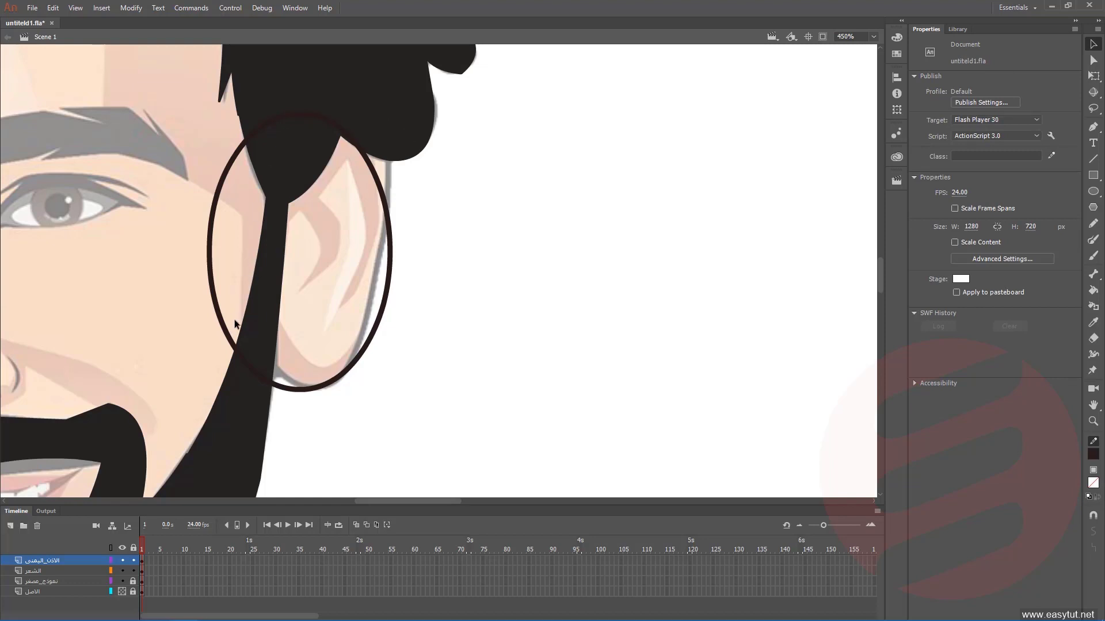
{"action": "left_click", "coordinate": [238, 407]}
{"action": "left_click_drag", "start_coordinate": [237, 407], "coordinate": [167, 318]}
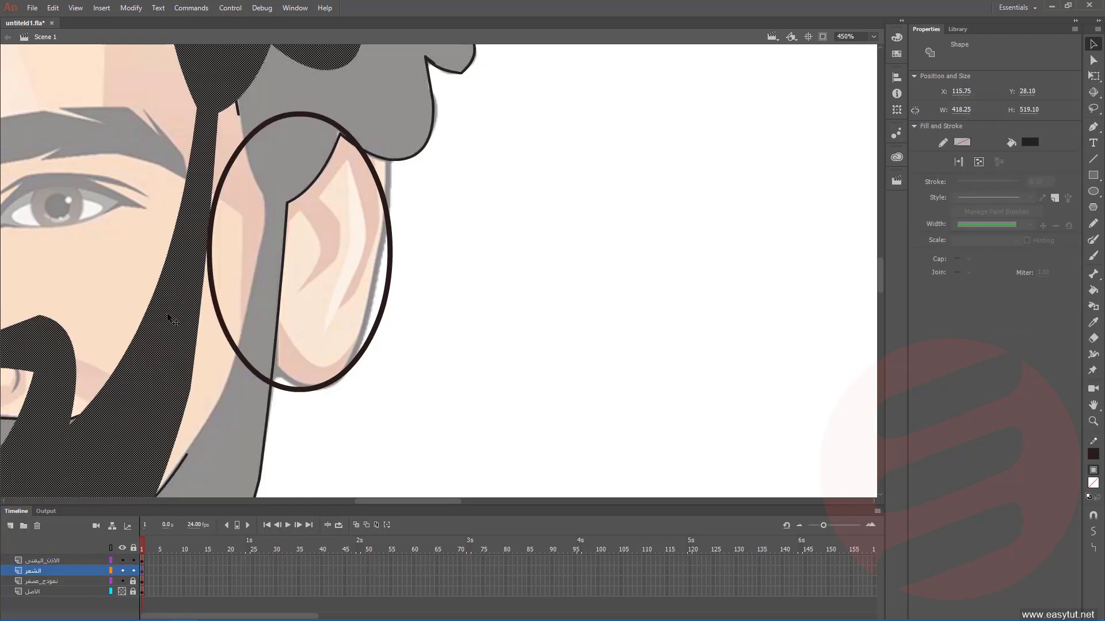
{"action": "key", "text": "Escape"}
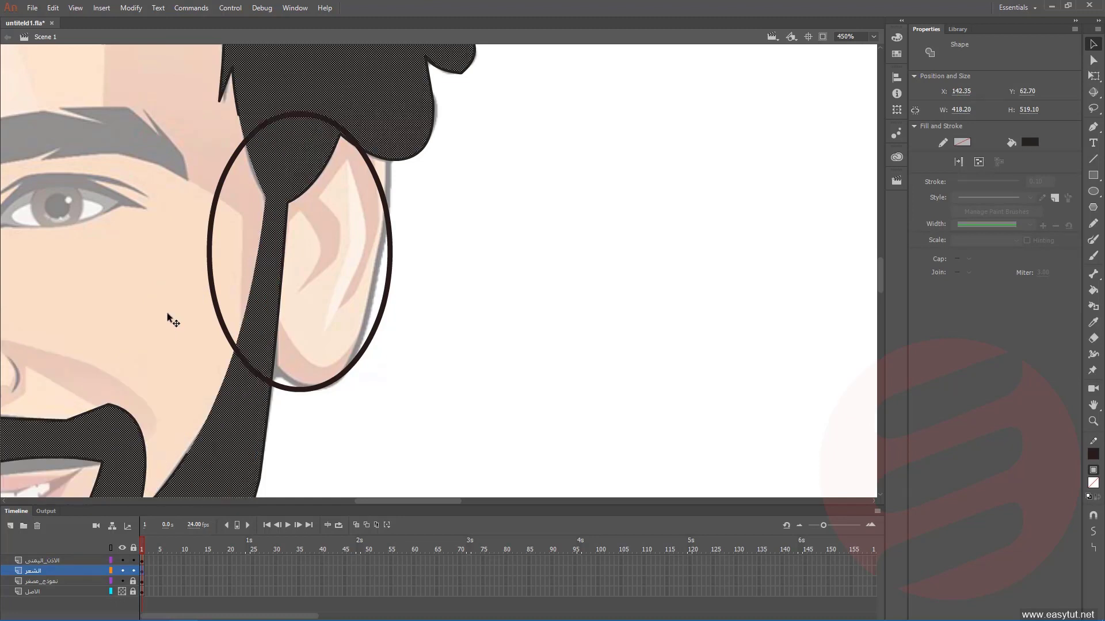
{"action": "left_click", "coordinate": [454, 310]}
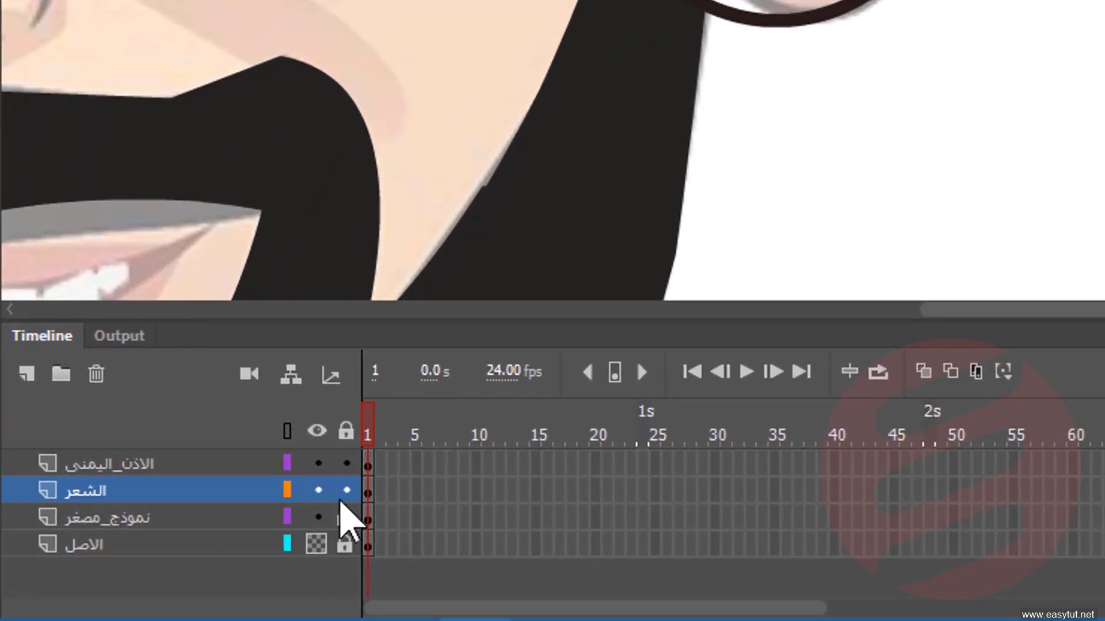
- Lock and hide the "الشعر" layer and make the "الاذن_اليمنى" layer active again
{"action": "left_click_drag", "start_coordinate": [340, 501], "coordinate": [344, 507]}
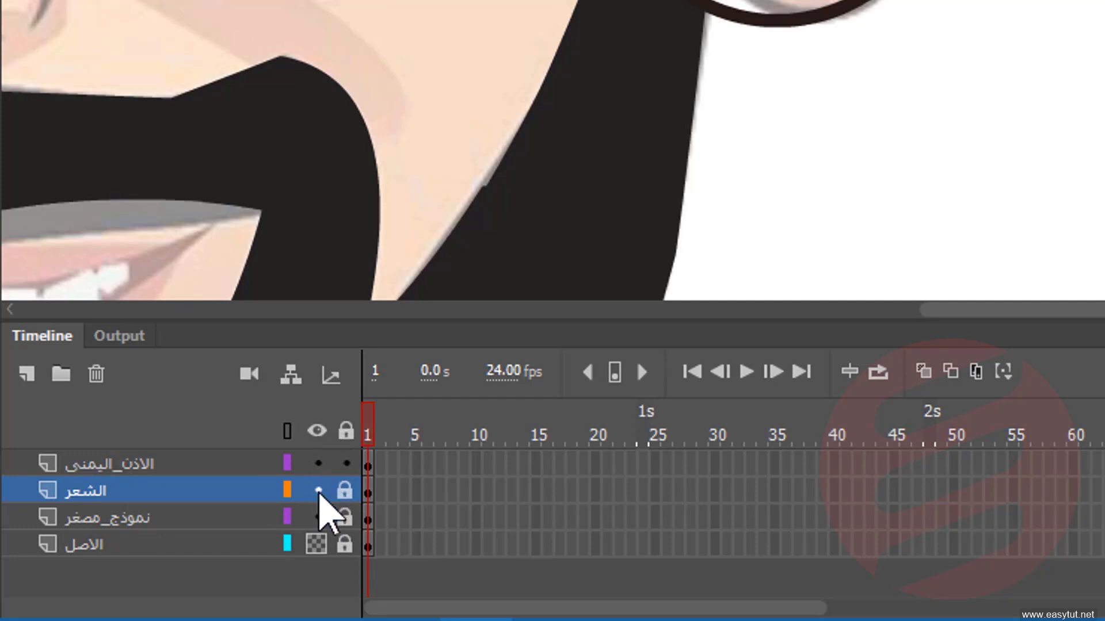
{"action": "left_click", "coordinate": [317, 490]}
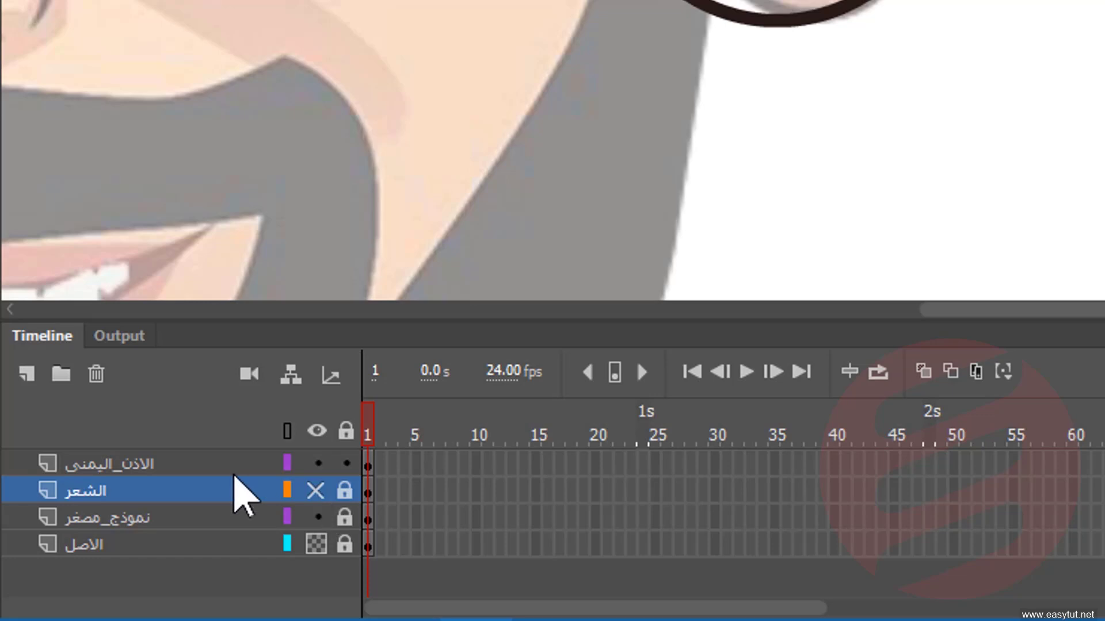
{"action": "left_click", "coordinate": [217, 463]}
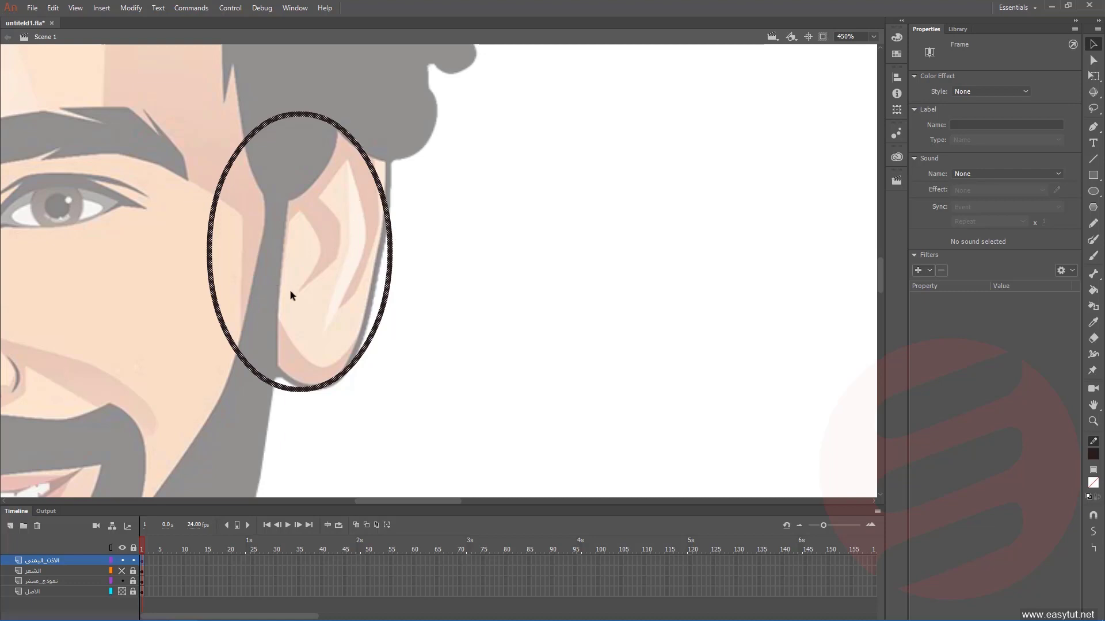
{"action": "left_click", "coordinate": [469, 244]}
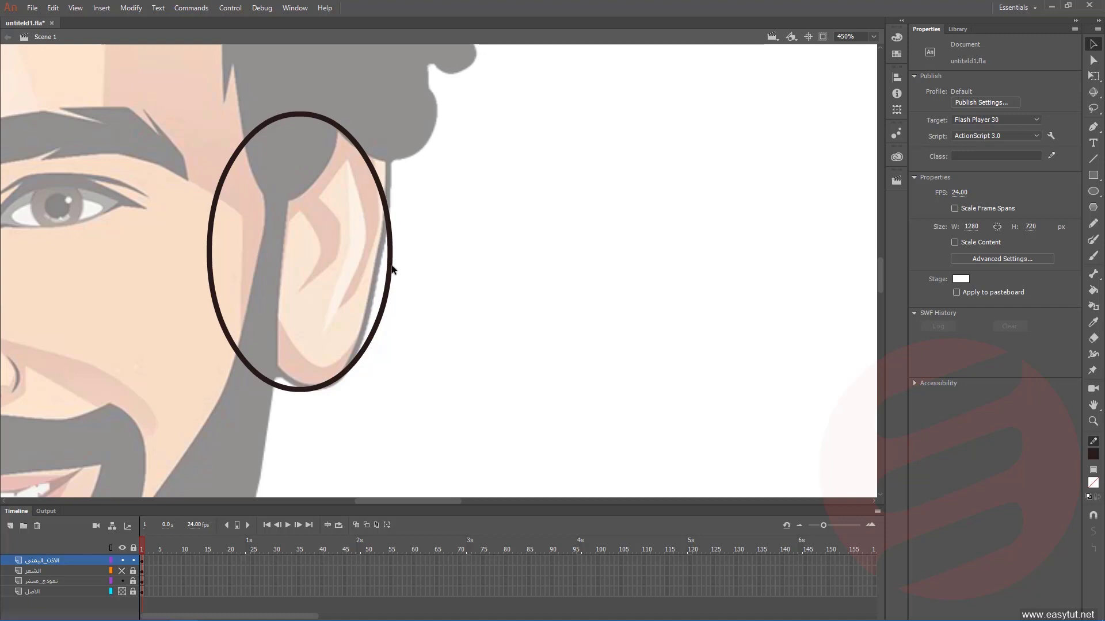
- Bend the oval's curves to follow the ear's outer edge and lobe, narrowing its inner side towards the sideburn
{"action": "mouse_move", "coordinate": [392, 269]}
{"action": "left_mouse_down"}
{"action": "mouse_move", "coordinate": [380, 271]}
{"action": "mouse_move", "coordinate": [380, 254]}
{"action": "left_mouse_up"}
{"action": "left_click_drag", "start_coordinate": [372, 184], "coordinate": [381, 125]}
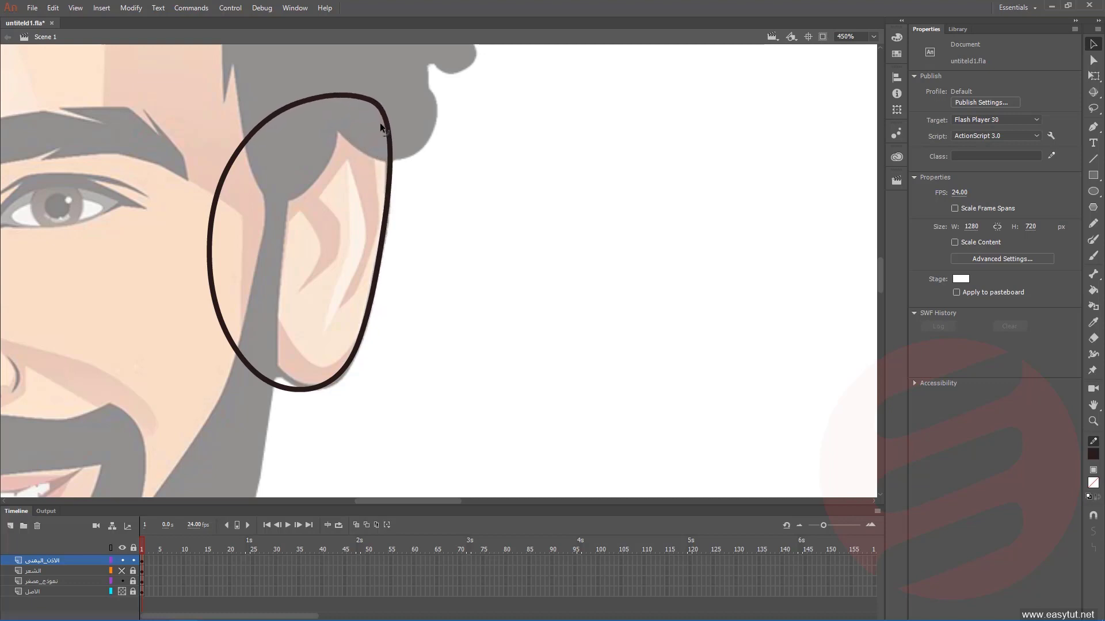
{"action": "mouse_move", "coordinate": [253, 370]}
{"action": "left_mouse_down"}
{"action": "mouse_move", "coordinate": [253, 348]}
{"action": "mouse_move", "coordinate": [256, 357]}
{"action": "left_mouse_up"}
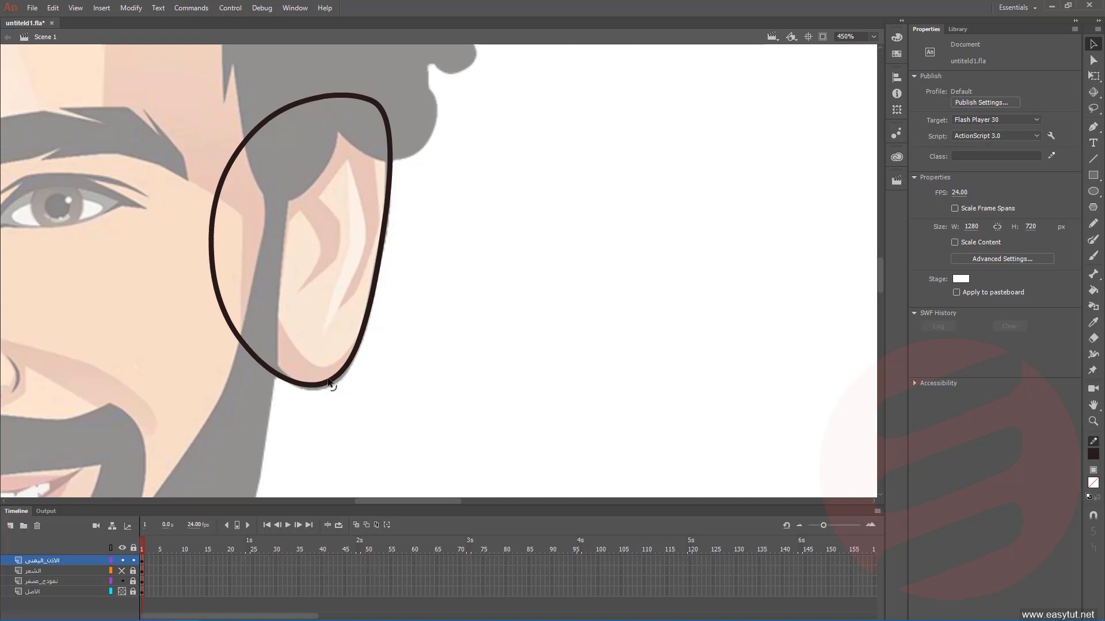
{"action": "left_click_drag", "start_coordinate": [330, 385], "coordinate": [331, 388]}
{"action": "left_click_drag", "start_coordinate": [228, 319], "coordinate": [241, 311]}
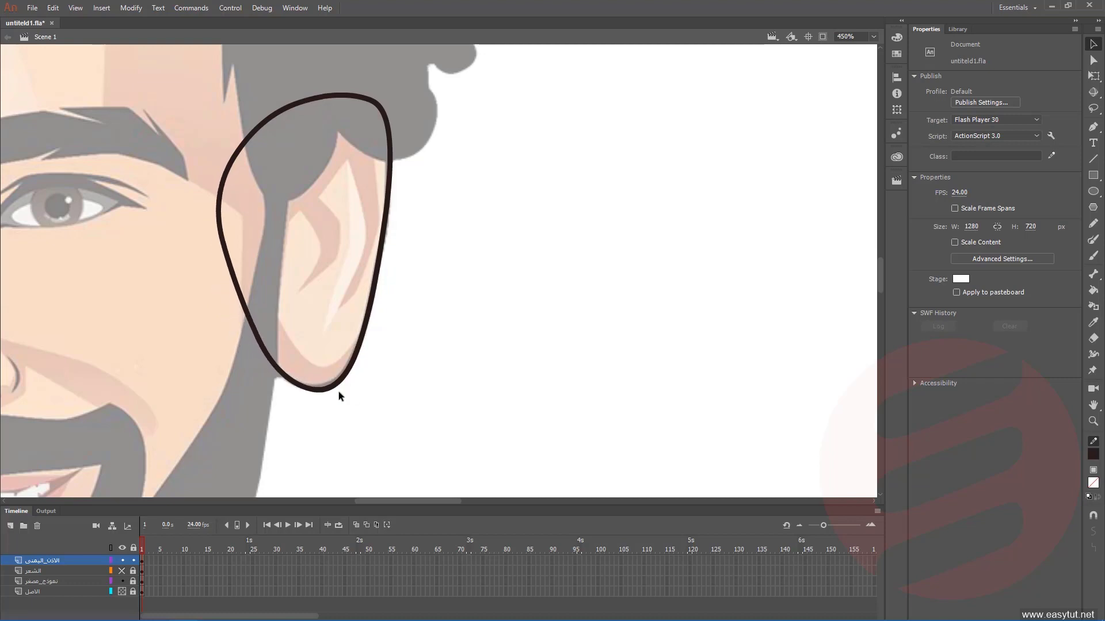
{"action": "left_click_drag", "start_coordinate": [329, 390], "coordinate": [323, 391]}
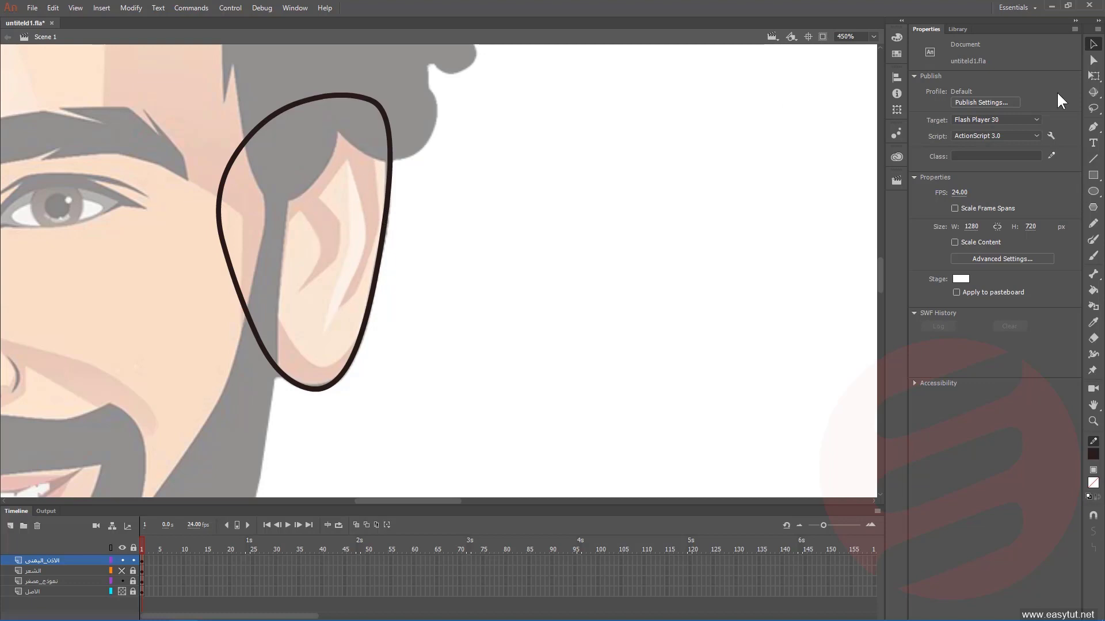
- Undo a trial Pen path drawn inside the ear and set the Pen tool's stroke size to 1
{"action": "left_click", "coordinate": [1093, 127]}
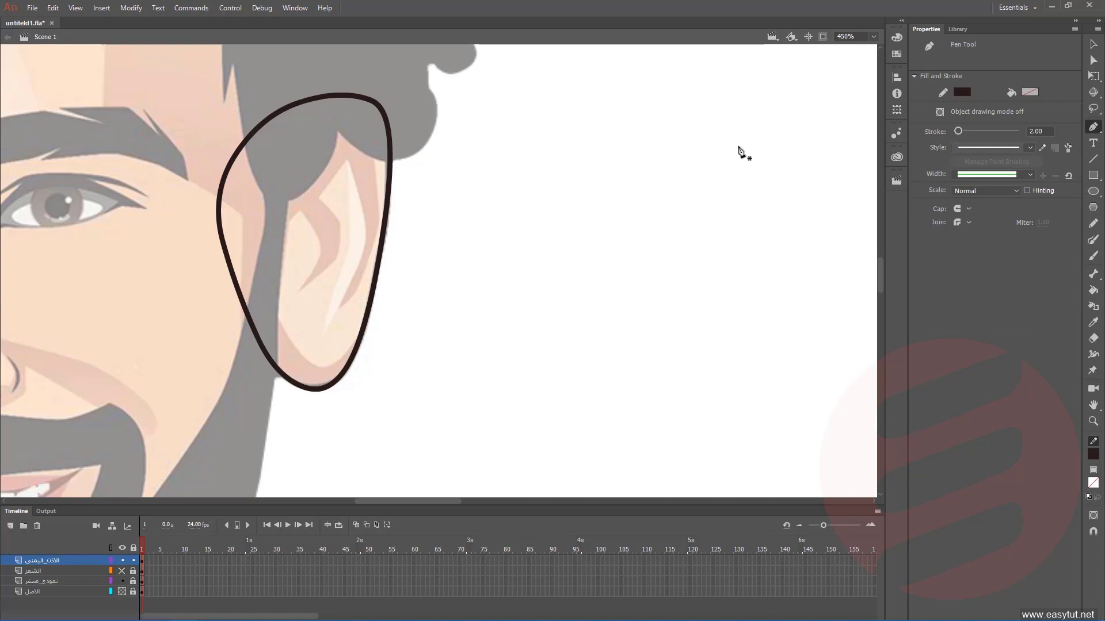
{"action": "left_click", "coordinate": [370, 121]}
{"action": "left_click", "coordinate": [378, 214]}
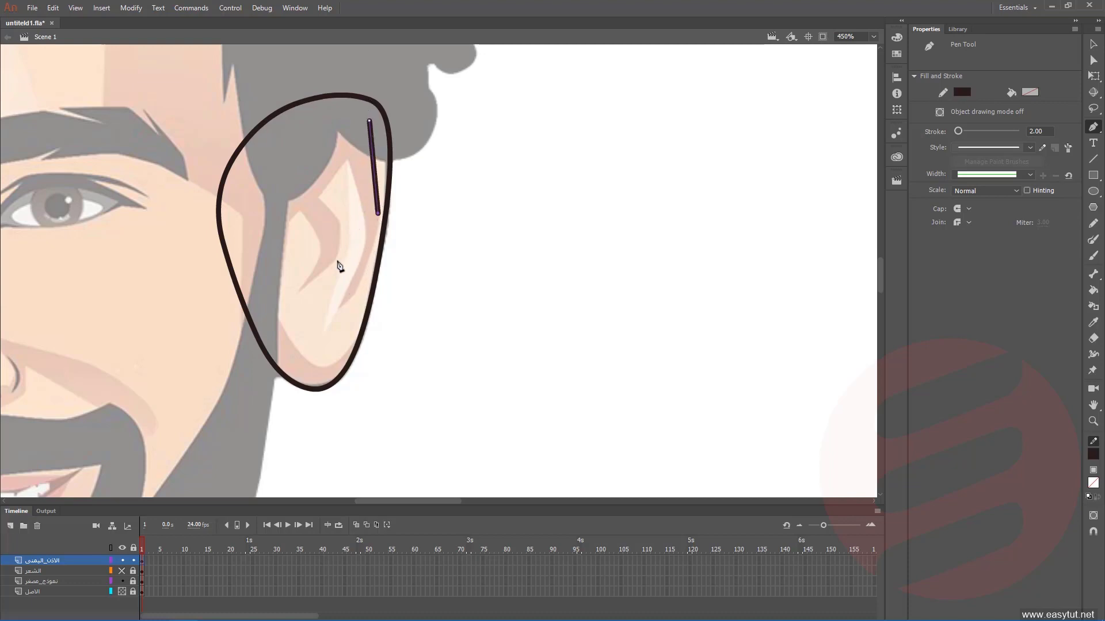
{"action": "left_click", "coordinate": [341, 304]}
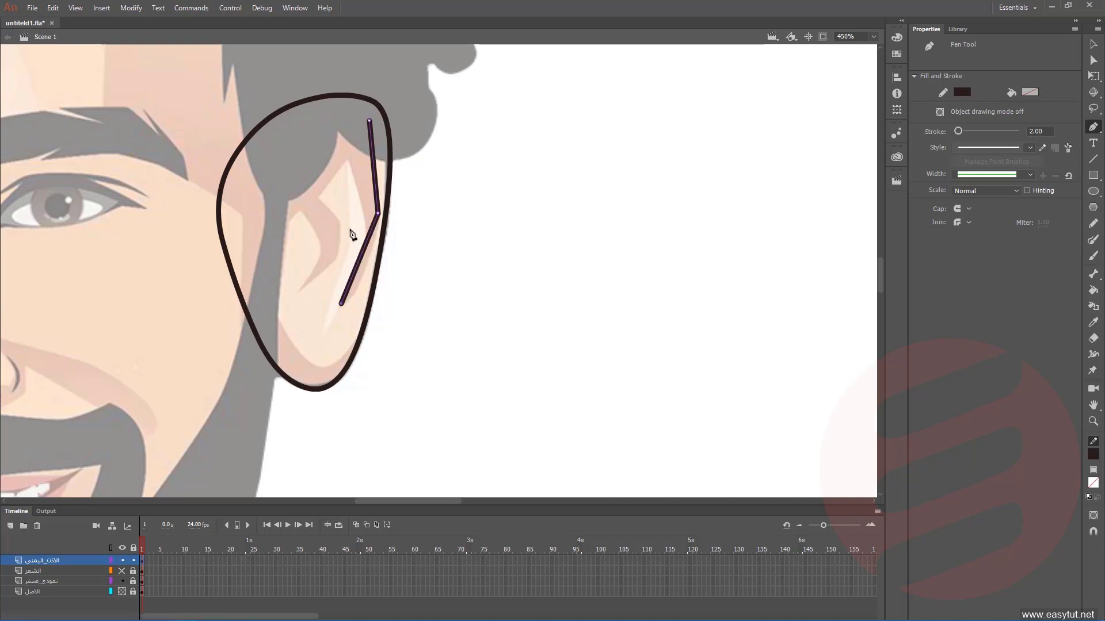
{"action": "key", "text": "ctrl+z"}
{"action": "key", "text": "ctrl+z"}
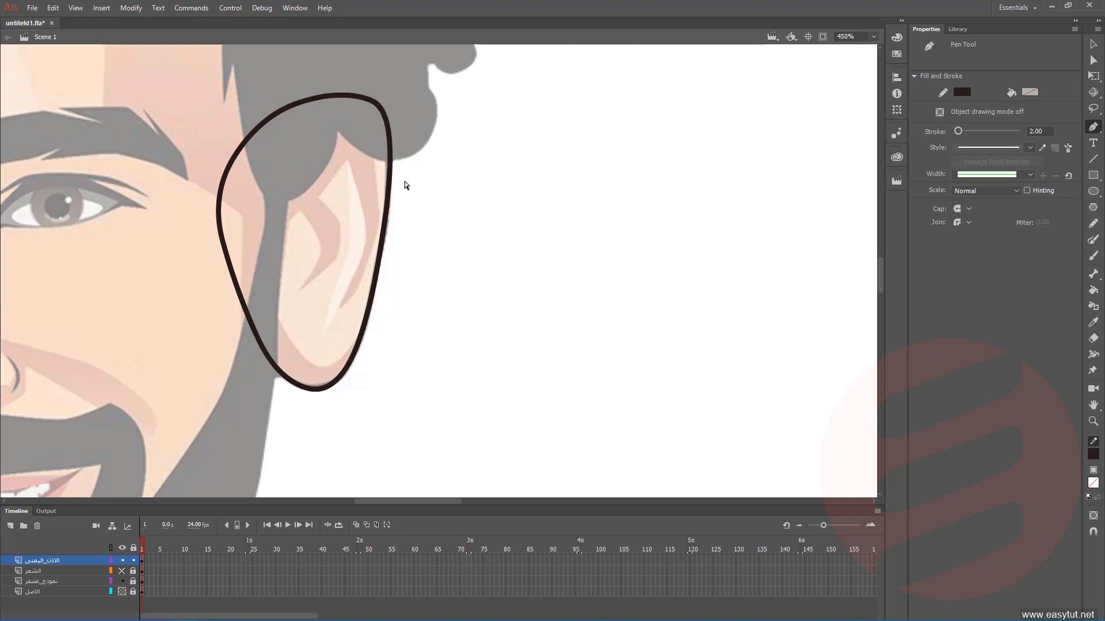
{"action": "left_click", "coordinate": [1038, 131]}
{"action": "type", "text": "1"}
{"action": "key", "text": "Return"}
- Trace the ear's inner shadow with straight Pen segments, from the outer fold around the highlight to the tip of the inner fold
{"action": "left_click", "coordinate": [378, 209]}
{"action": "left_click", "coordinate": [342, 303]}
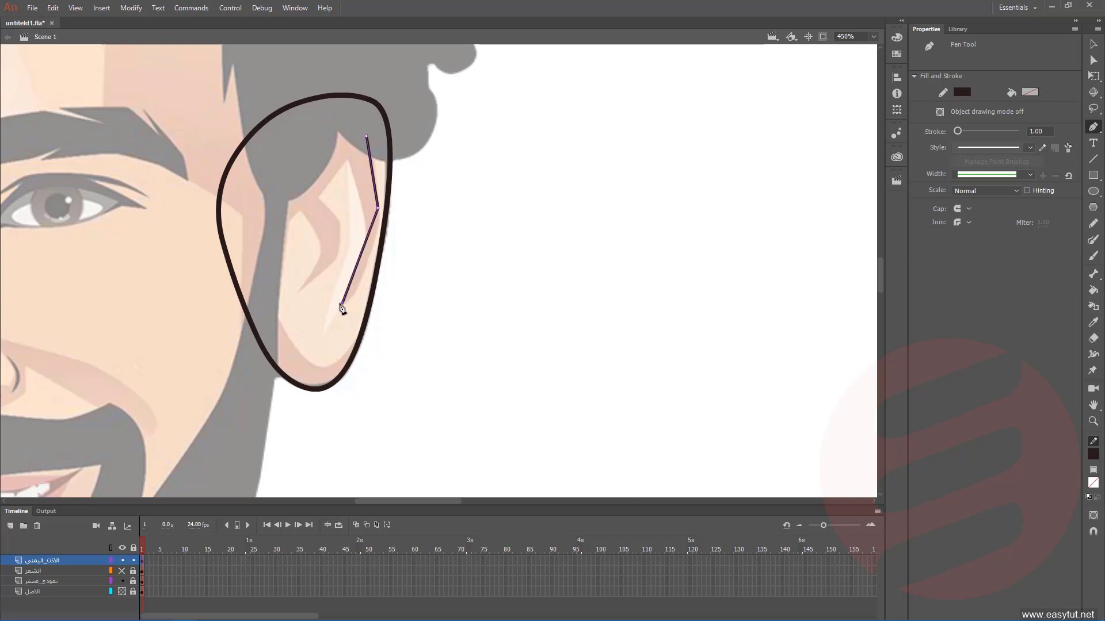
{"action": "left_click", "coordinate": [355, 197]}
{"action": "left_click", "coordinate": [349, 157]}
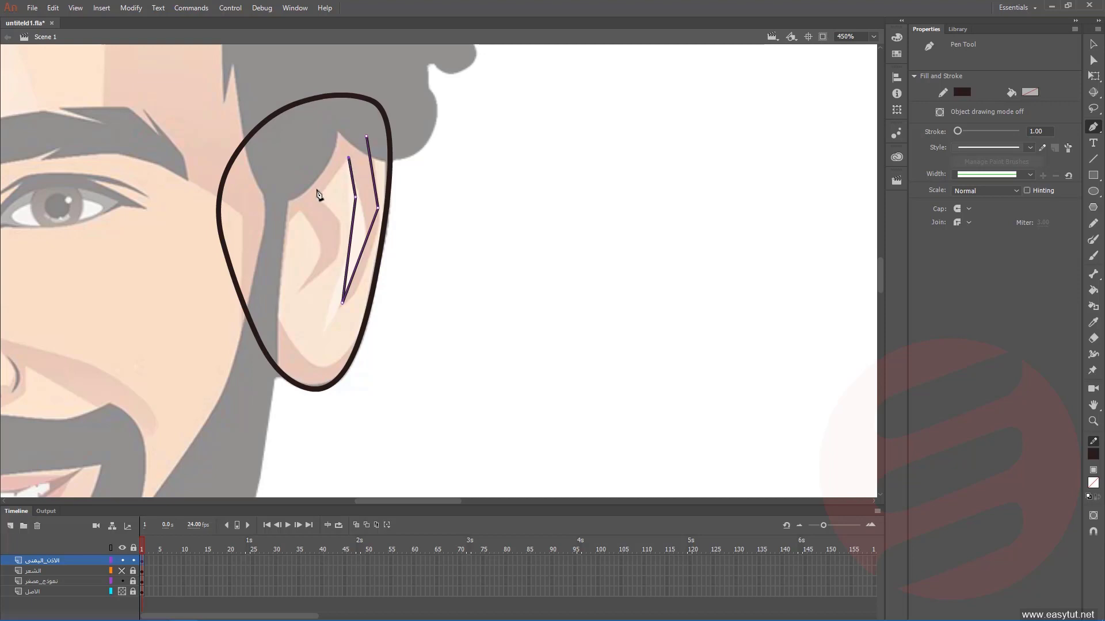
{"action": "left_click", "coordinate": [317, 196]}
{"action": "left_click", "coordinate": [337, 234]}
{"action": "left_click", "coordinate": [321, 272]}
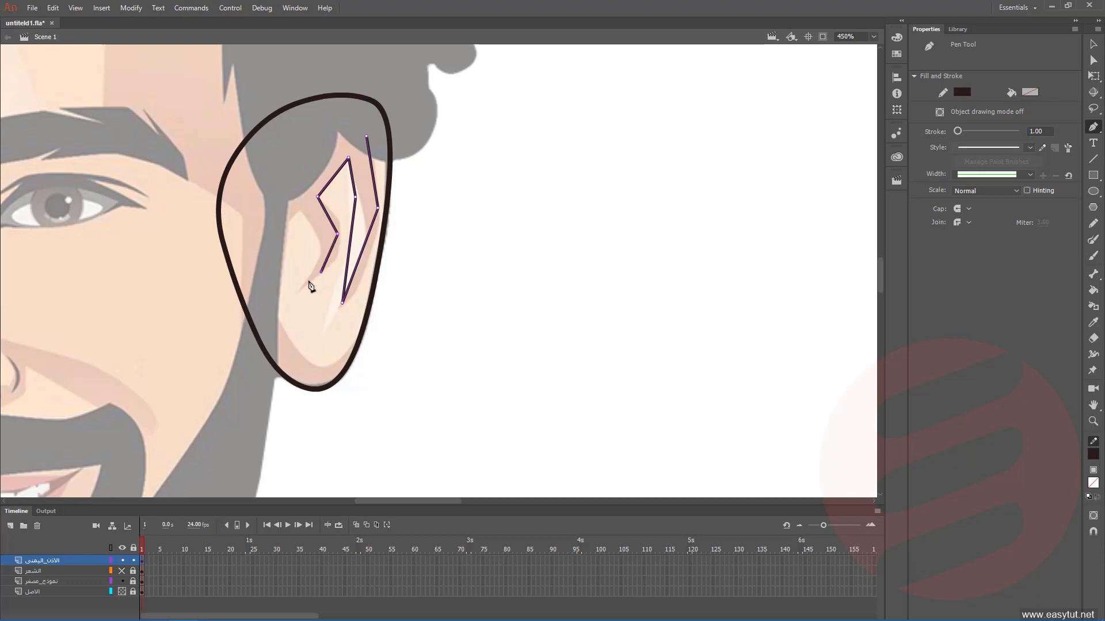
{"action": "left_click", "coordinate": [298, 288]}
- Continue the shadow path up across the sideburn and under the hair, and close it at its starting point
{"action": "left_click", "coordinate": [299, 211]}
{"action": "left_click", "coordinate": [274, 237]}
{"action": "left_click", "coordinate": [253, 160]}
{"action": "left_click", "coordinate": [289, 125]}
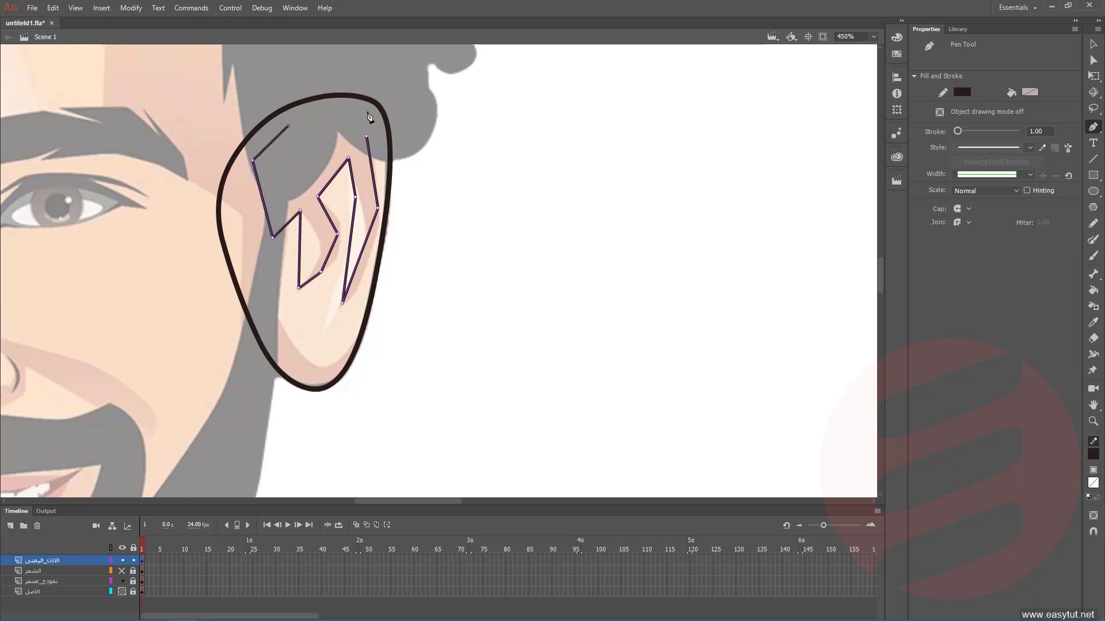
{"action": "left_click", "coordinate": [367, 112]}
{"action": "left_click", "coordinate": [367, 139]}
{"action": "key", "text": "v"}
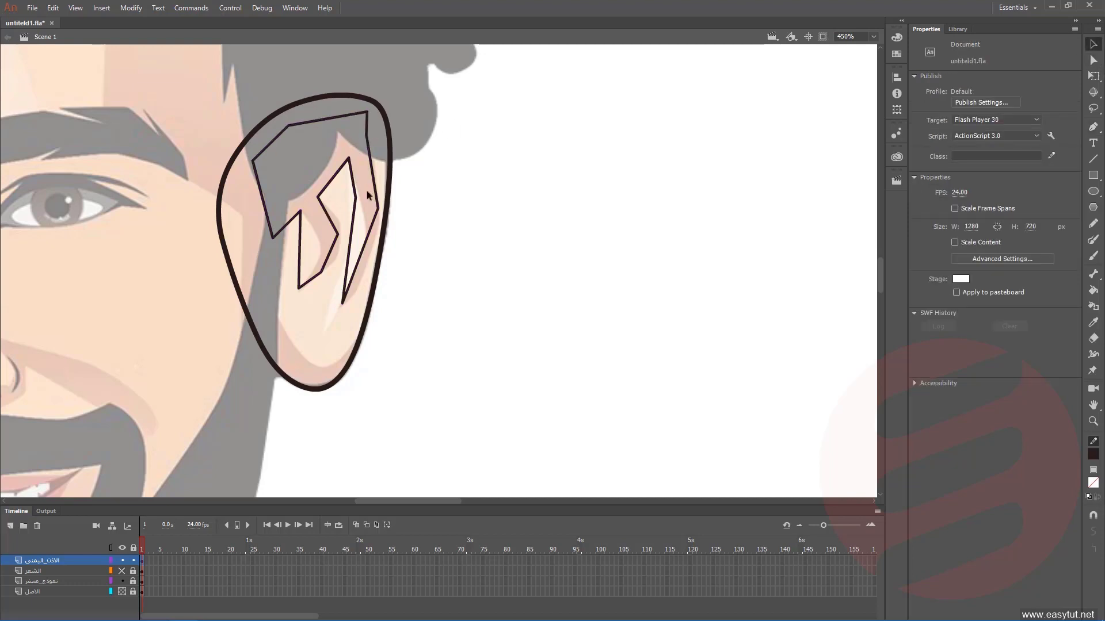
- Recolour the whole inner shadow outline with the orange-brown ear shadow colour sampled from the full-colour reference portrait
{"action": "double_click", "coordinate": [376, 195]}
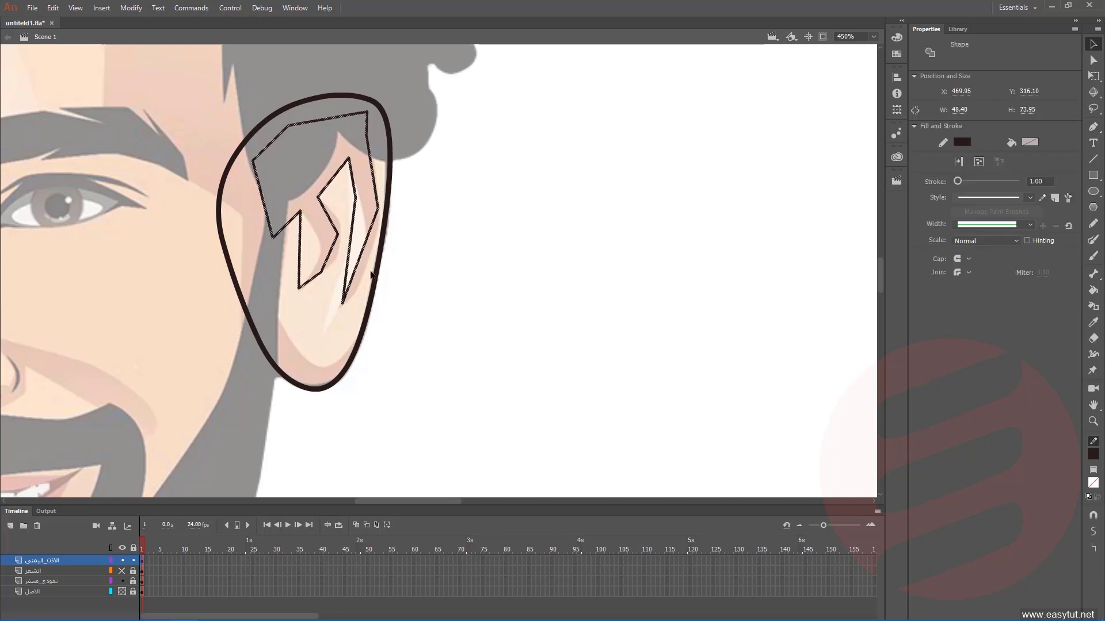
{"action": "left_click_drag", "start_coordinate": [785, 173], "coordinate": [244, 242]}
{"action": "left_click_drag", "start_coordinate": [679, 199], "coordinate": [242, 342]}
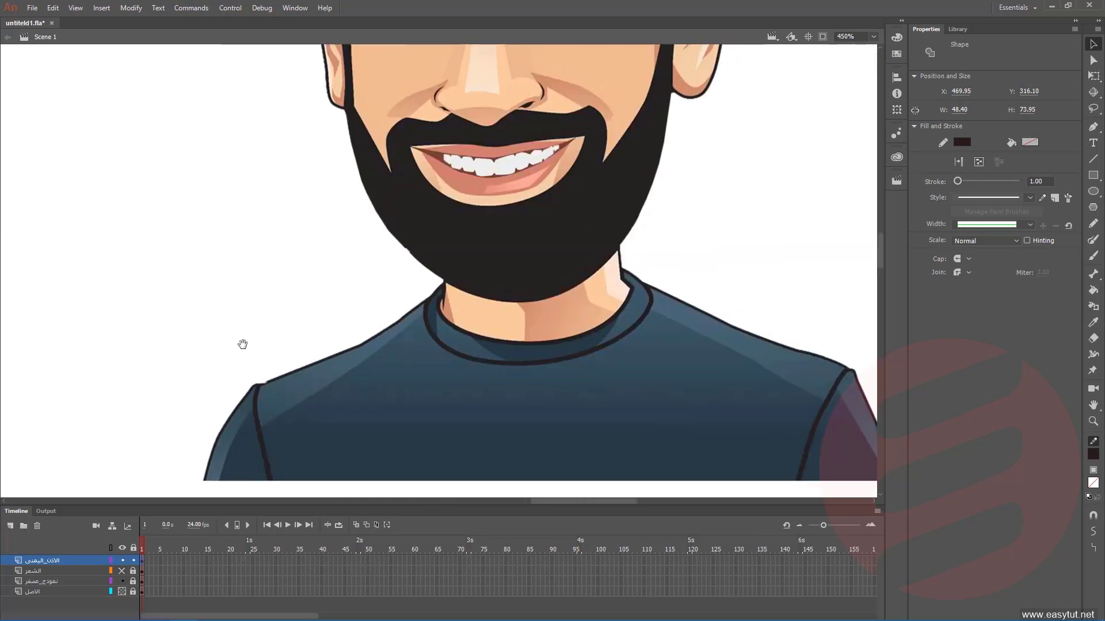
{"action": "left_click_drag", "start_coordinate": [593, 83], "coordinate": [370, 207]}
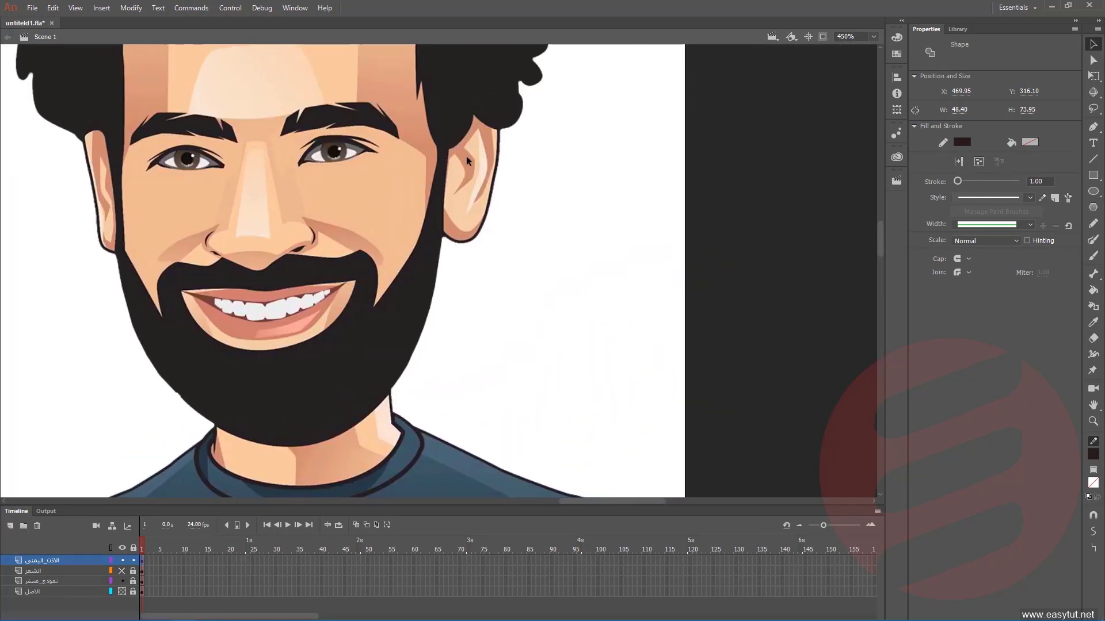
{"action": "left_click", "coordinate": [961, 143]}
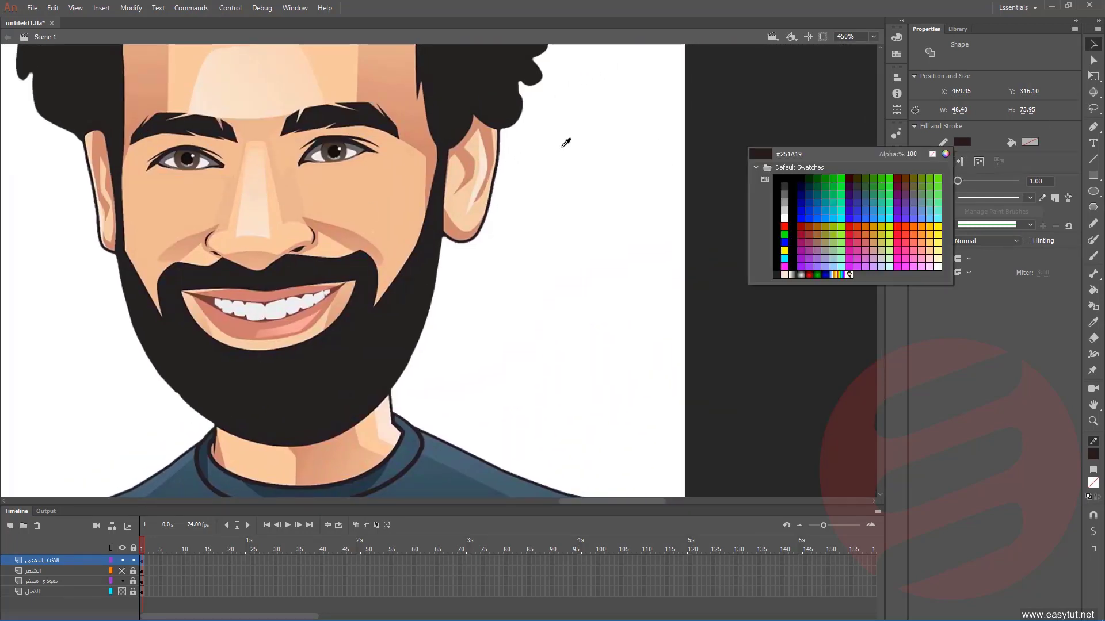
{"action": "left_click", "coordinate": [469, 168]}
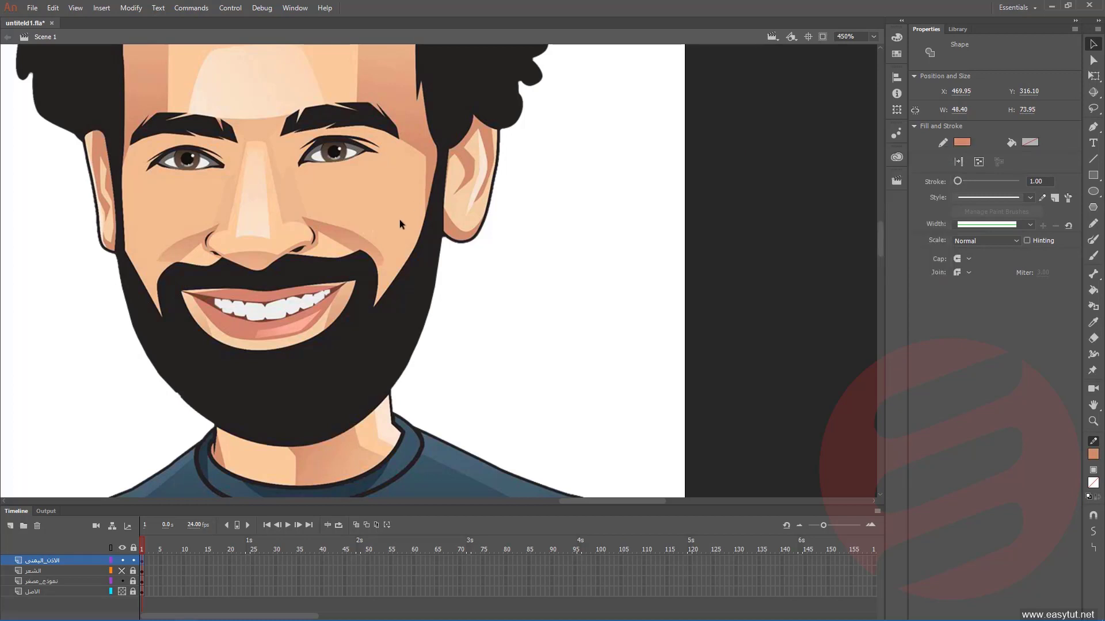
{"action": "left_click_drag", "start_coordinate": [190, 323], "coordinate": [653, 229]}
{"action": "left_click_drag", "start_coordinate": [69, 289], "coordinate": [555, 71]}
{"action": "left_click_drag", "start_coordinate": [334, 256], "coordinate": [355, 243]}
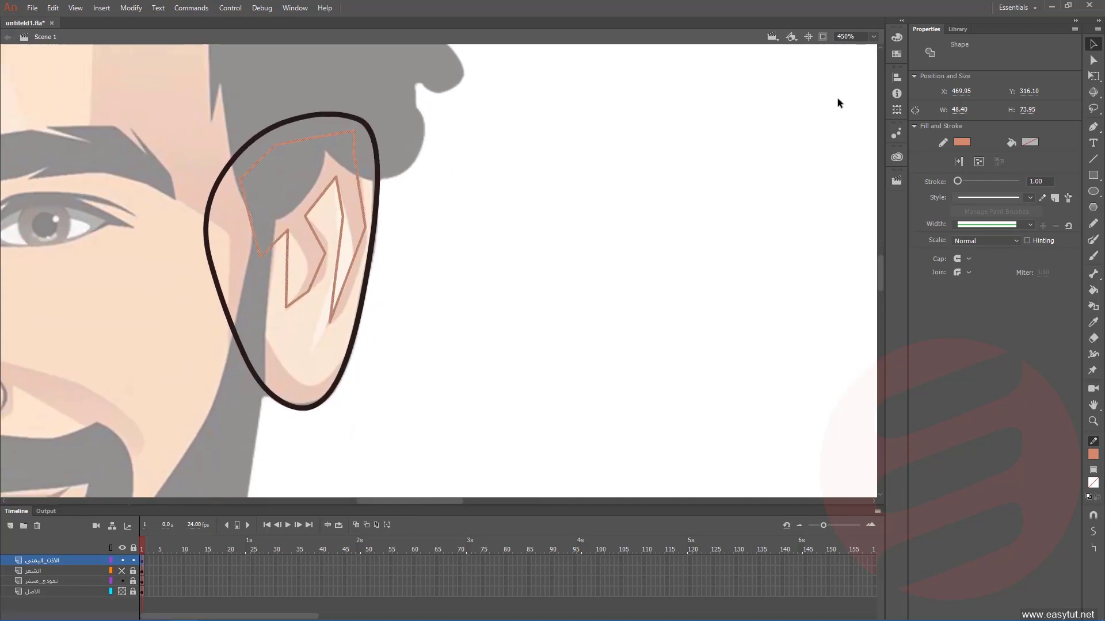
{"action": "left_click", "coordinate": [462, 222]}
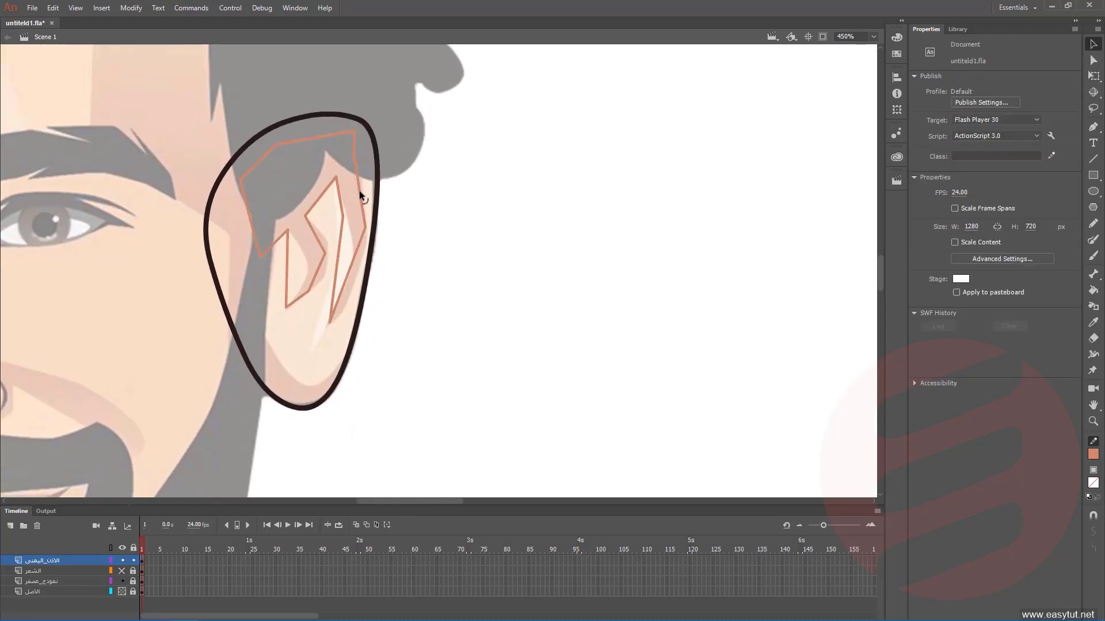
- Bend the straight segments of the inner shadow outline into curves that follow the ear's folds
{"action": "left_click_drag", "start_coordinate": [354, 259], "coordinate": [361, 275]}
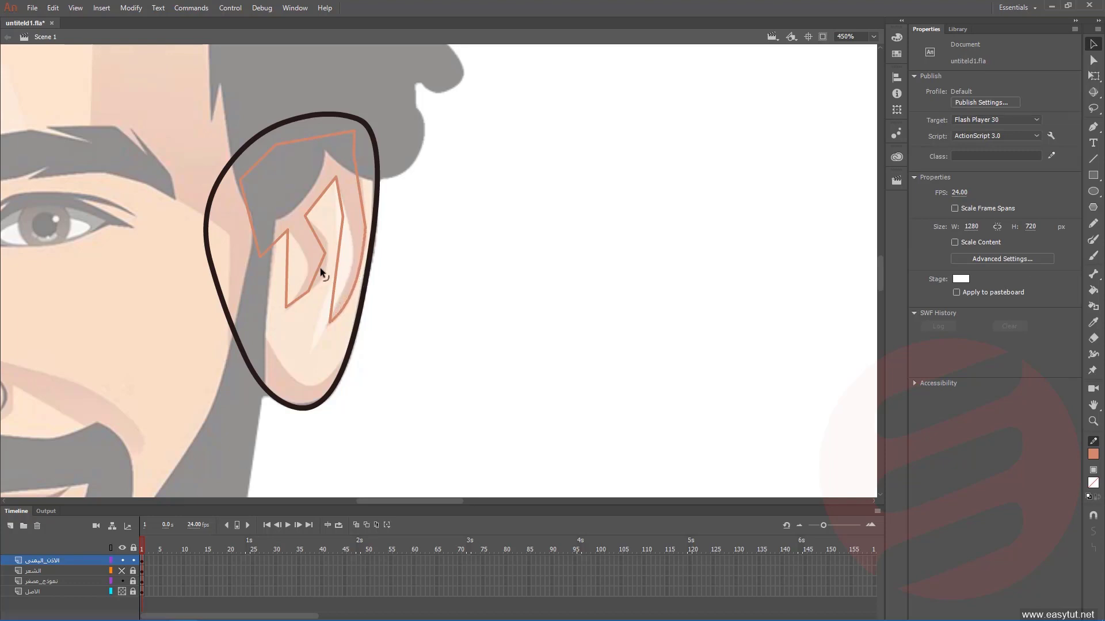
{"action": "left_click_drag", "start_coordinate": [336, 264], "coordinate": [353, 264]}
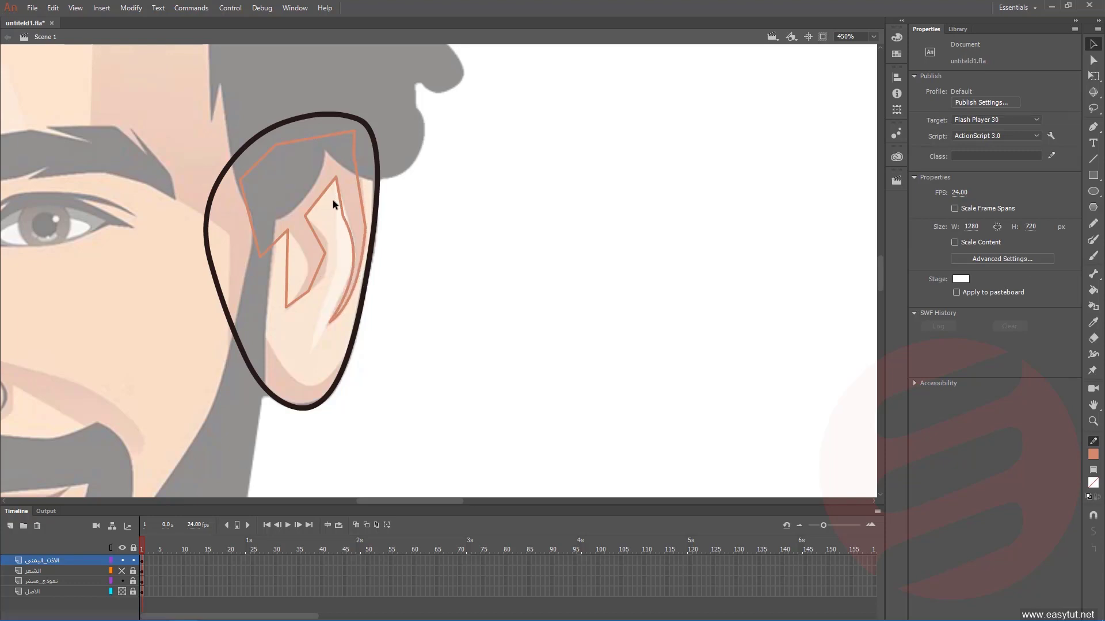
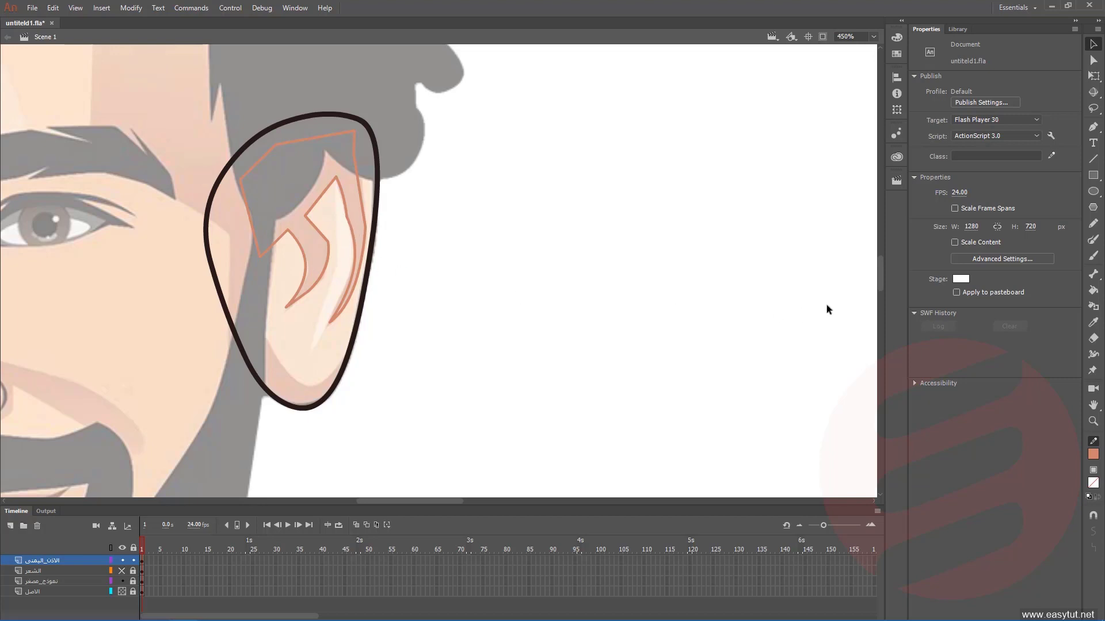
- Set the Paint Bucket's fill to the orange-brown ear shadow colour sampled from the full-colour reference portrait
{"action": "left_click_drag", "start_coordinate": [821, 173], "coordinate": [9, 278]}
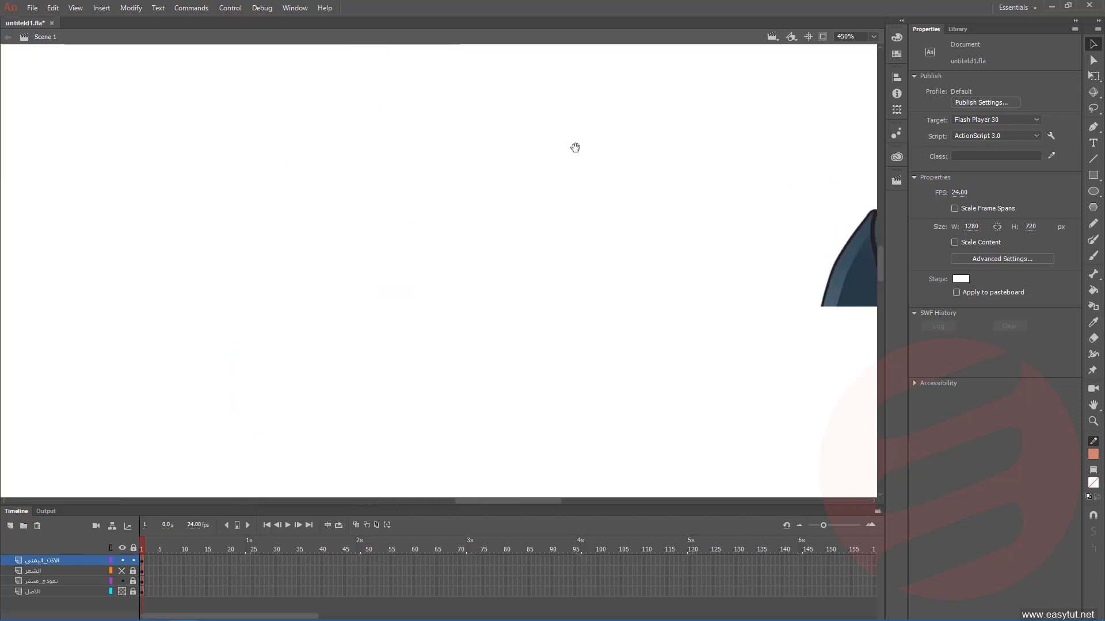
{"action": "left_click_drag", "start_coordinate": [574, 145], "coordinate": [323, 224]}
{"action": "left_click_drag", "start_coordinate": [673, 184], "coordinate": [482, 294]}
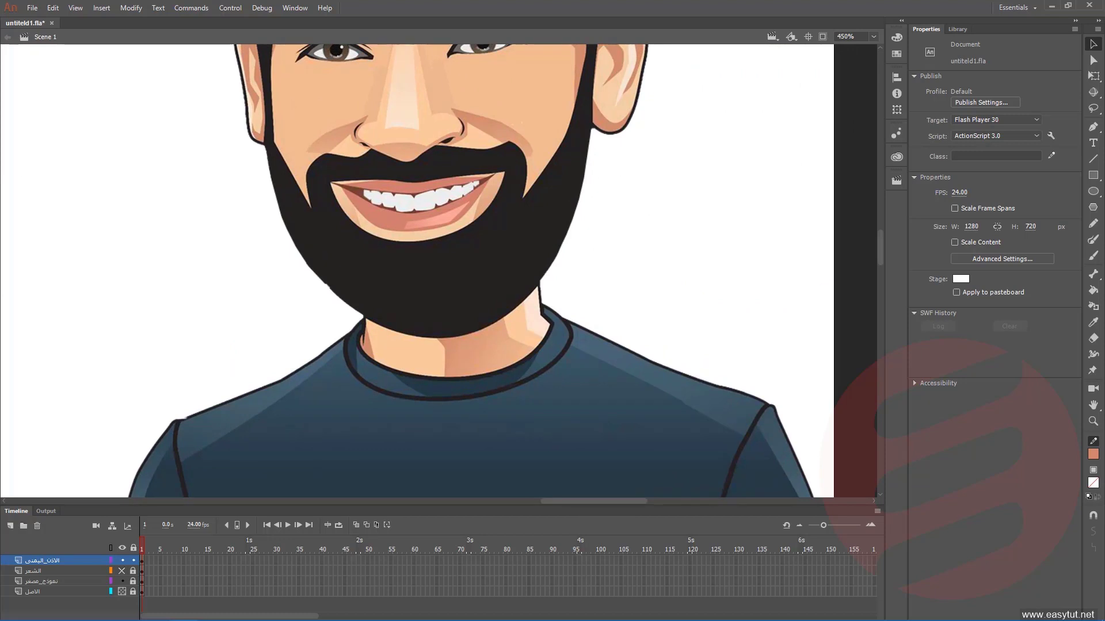
{"action": "left_click", "coordinate": [1093, 291]}
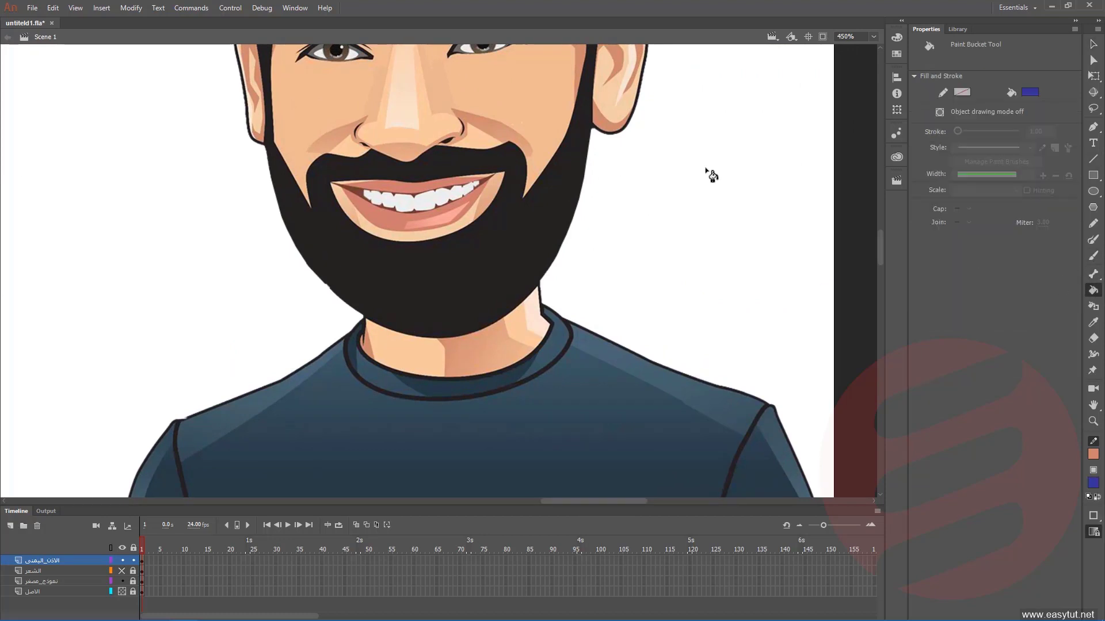
{"action": "scroll", "coordinate": [712, 199], "scroll_direction": "up", "scroll_amount": 3}
{"action": "scroll", "coordinate": [711, 200], "scroll_direction": "up", "scroll_amount": 3}
{"action": "left_click", "coordinate": [1028, 93]}
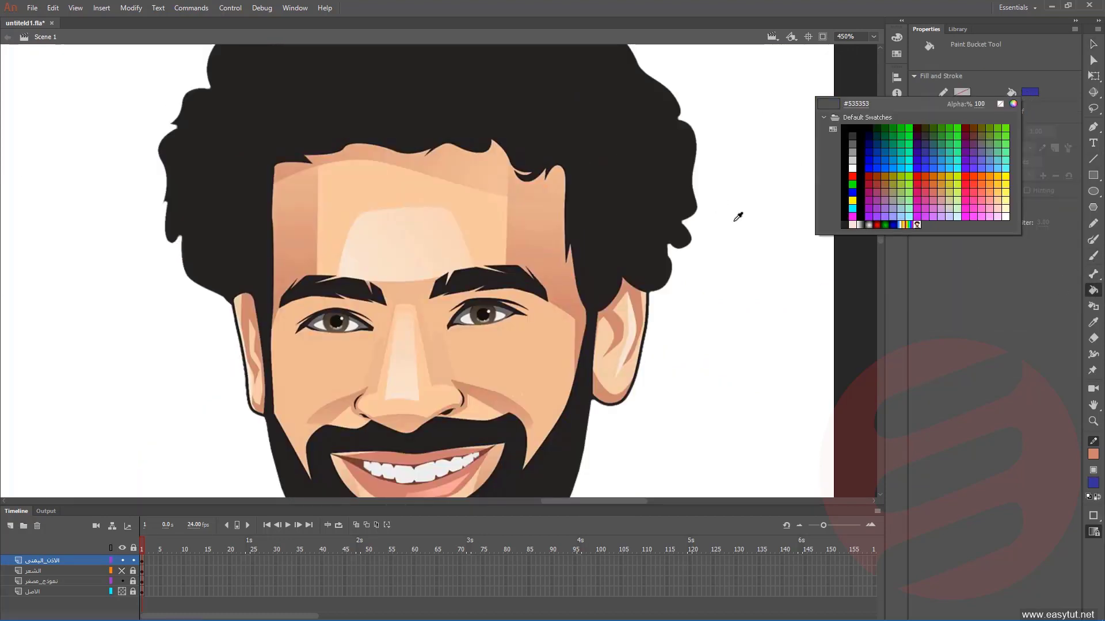
{"action": "left_click", "coordinate": [614, 315]}
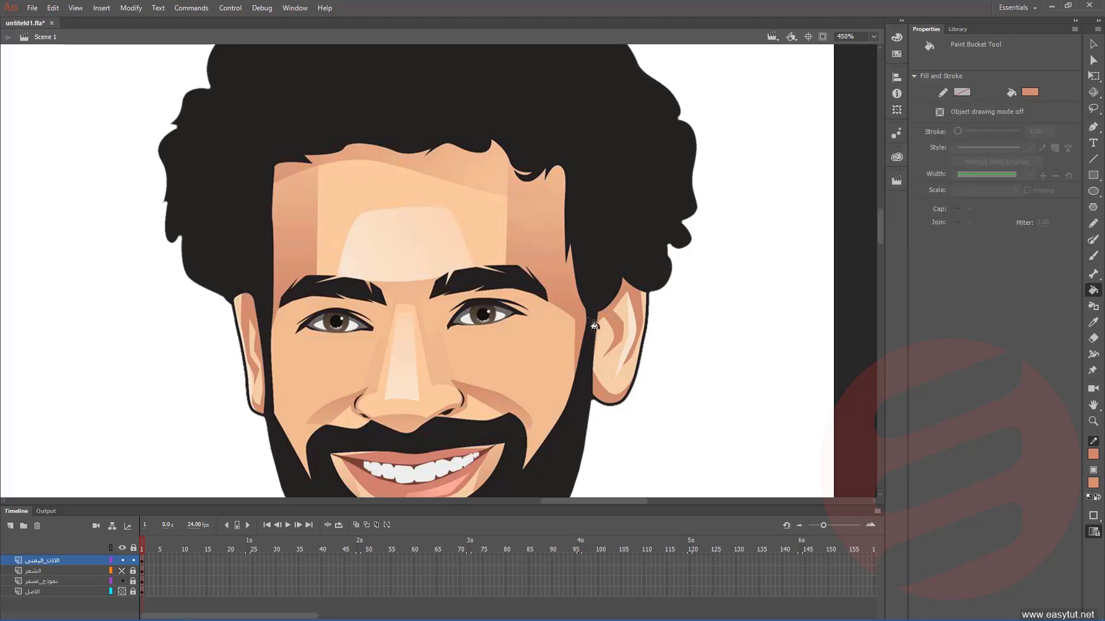
- Fill the closed inner shadow shape of the traced ear with the sampled orange-brown
{"action": "left_click_drag", "start_coordinate": [175, 402], "coordinate": [644, 211]}
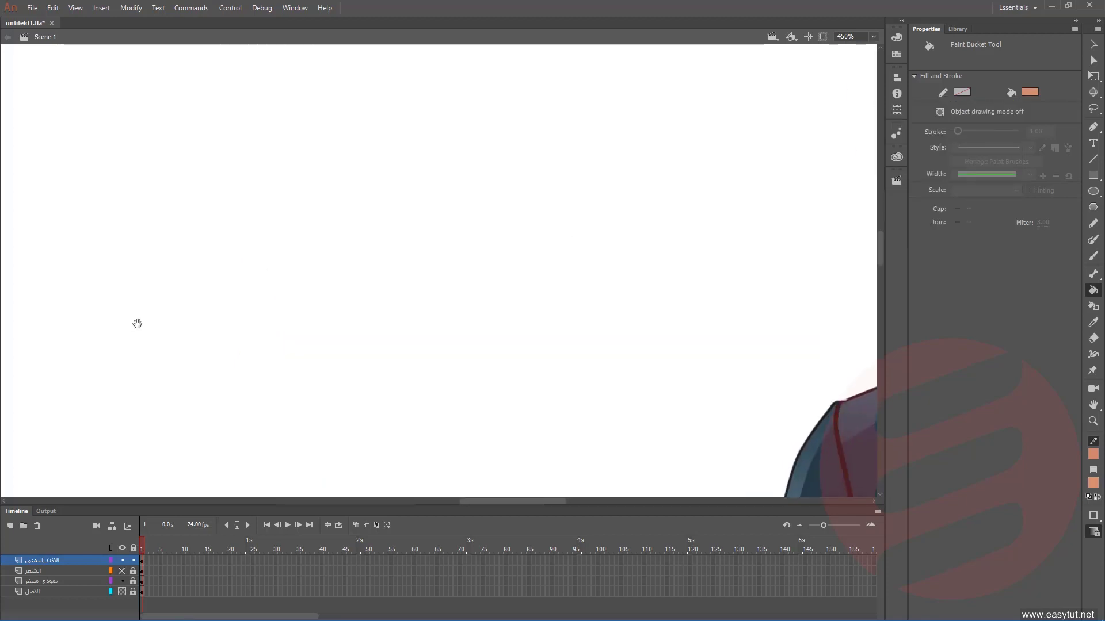
{"action": "left_click_drag", "start_coordinate": [138, 322], "coordinate": [353, 305]}
{"action": "left_click_drag", "start_coordinate": [252, 321], "coordinate": [661, 207]}
{"action": "left_click_drag", "start_coordinate": [464, 284], "coordinate": [499, 281]}
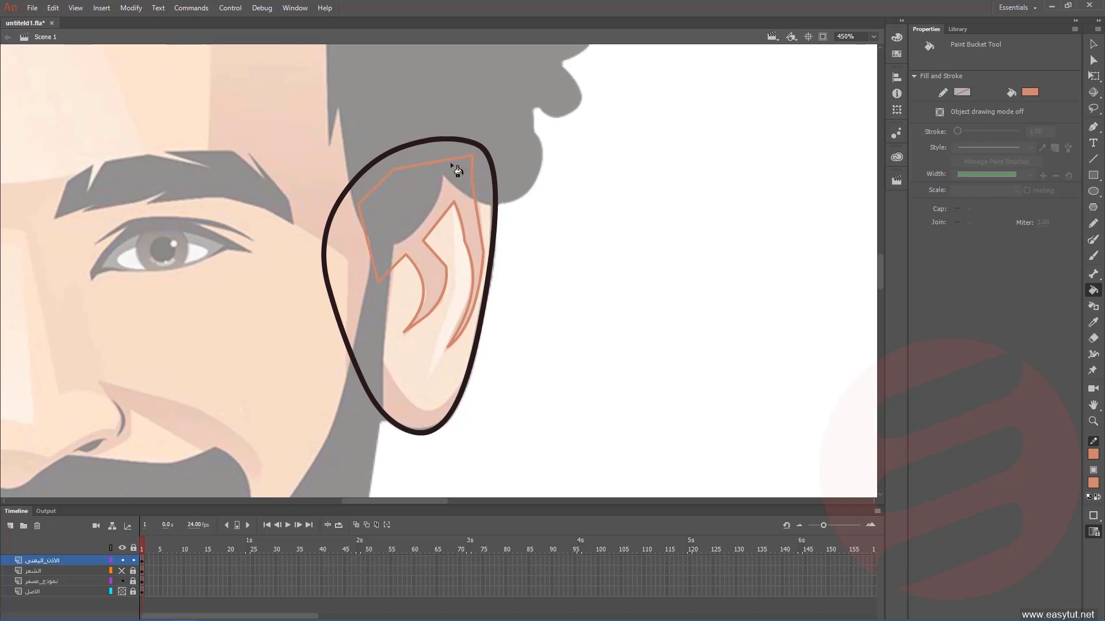
{"action": "left_click", "coordinate": [420, 201]}
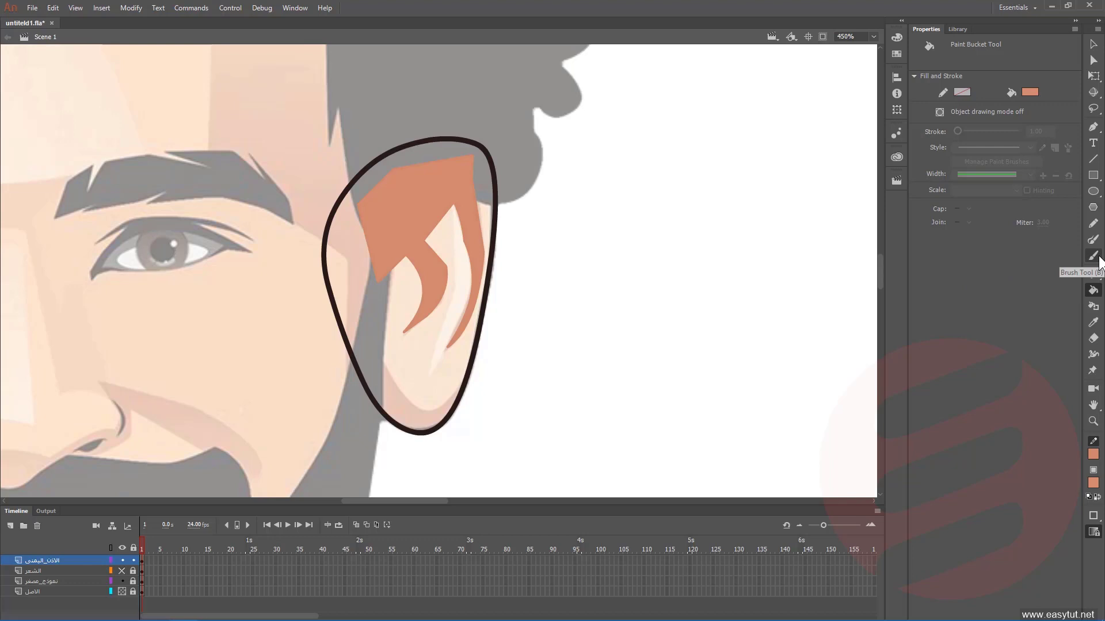
- Paint the earlobe shadow along the lower inside edge of the ear outline with the Brush in Paint Inside mode
{"action": "left_click", "coordinate": [1093, 256]}
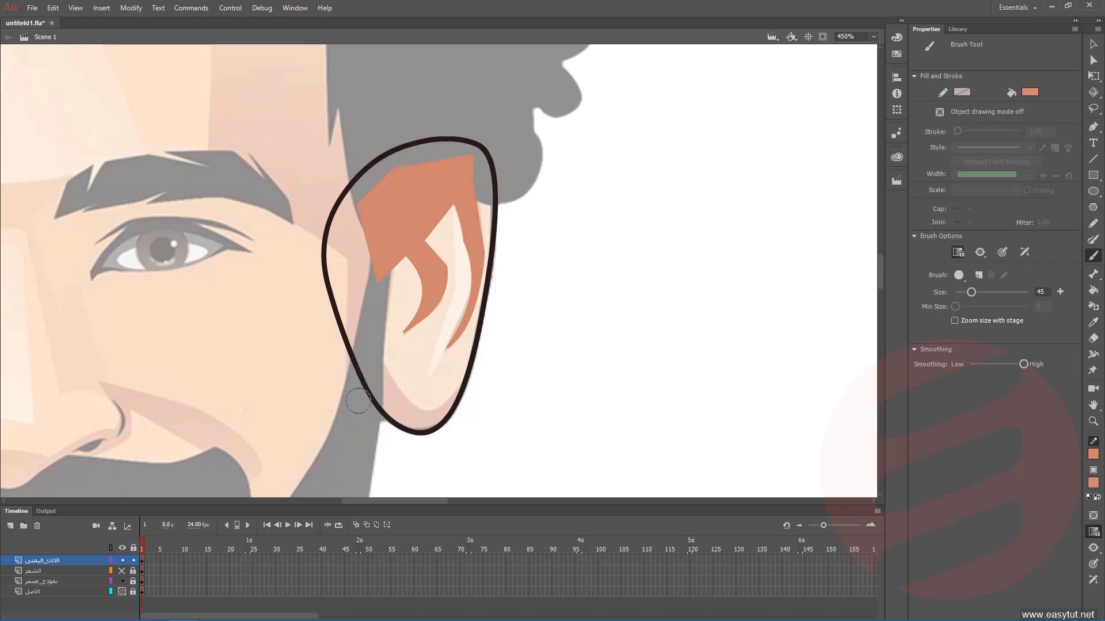
{"action": "left_click", "coordinate": [981, 254]}
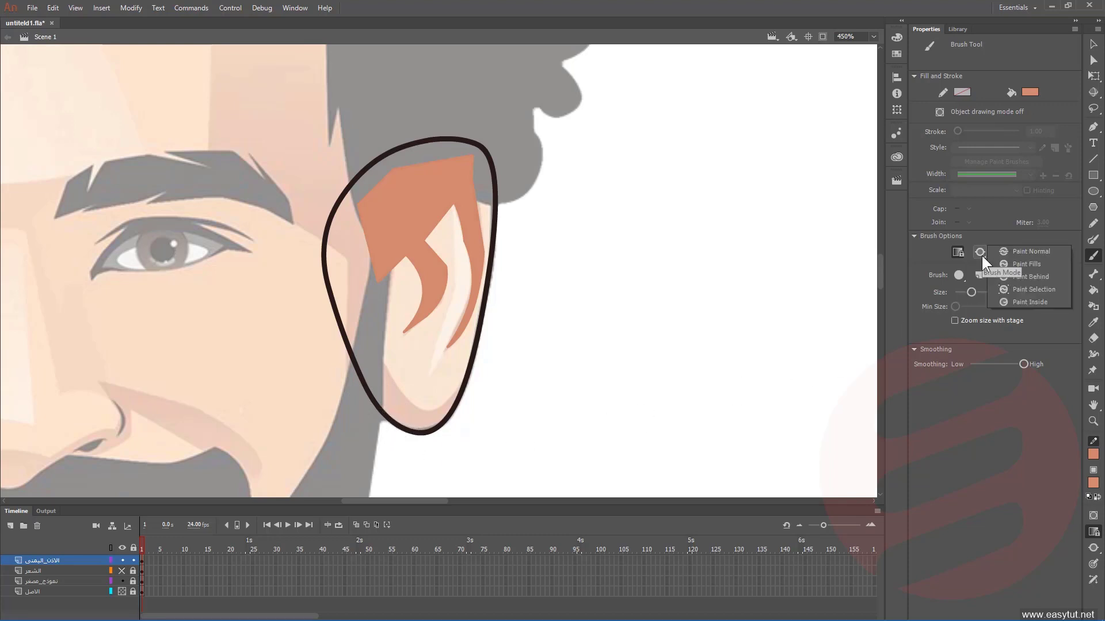
{"action": "left_click", "coordinate": [1007, 302]}
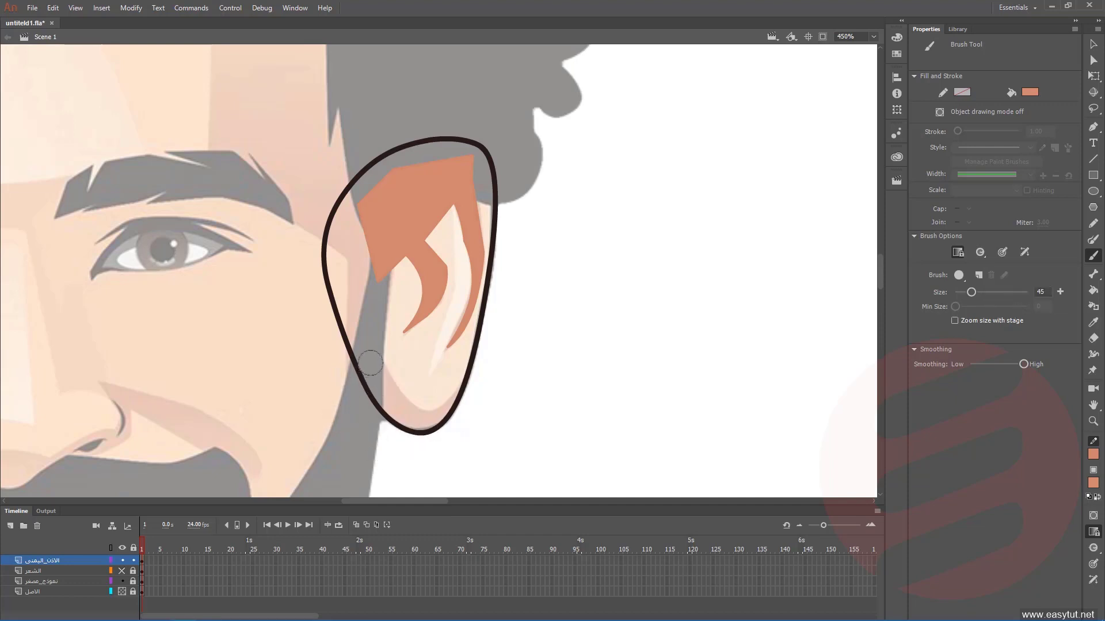
{"action": "mouse_move", "coordinate": [370, 363]}
{"action": "left_mouse_down"}
{"action": "mouse_move", "coordinate": [402, 414]}
{"action": "mouse_move", "coordinate": [421, 422]}
{"action": "mouse_move", "coordinate": [476, 396]}
{"action": "left_mouse_up"}
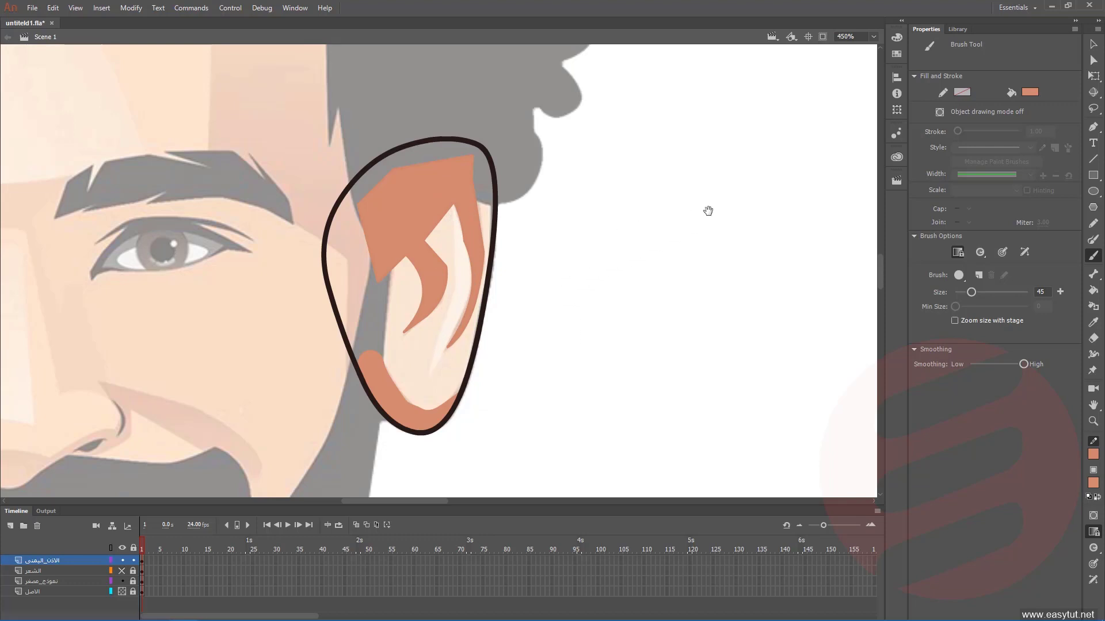
- Open the Brush's fill colour selection with the ear of the full-colour reference portrait in view
{"action": "left_click_drag", "start_coordinate": [708, 209], "coordinate": [344, 323]}
{"action": "left_click_drag", "start_coordinate": [662, 287], "coordinate": [515, 286]}
{"action": "left_click_drag", "start_coordinate": [748, 271], "coordinate": [607, 264]}
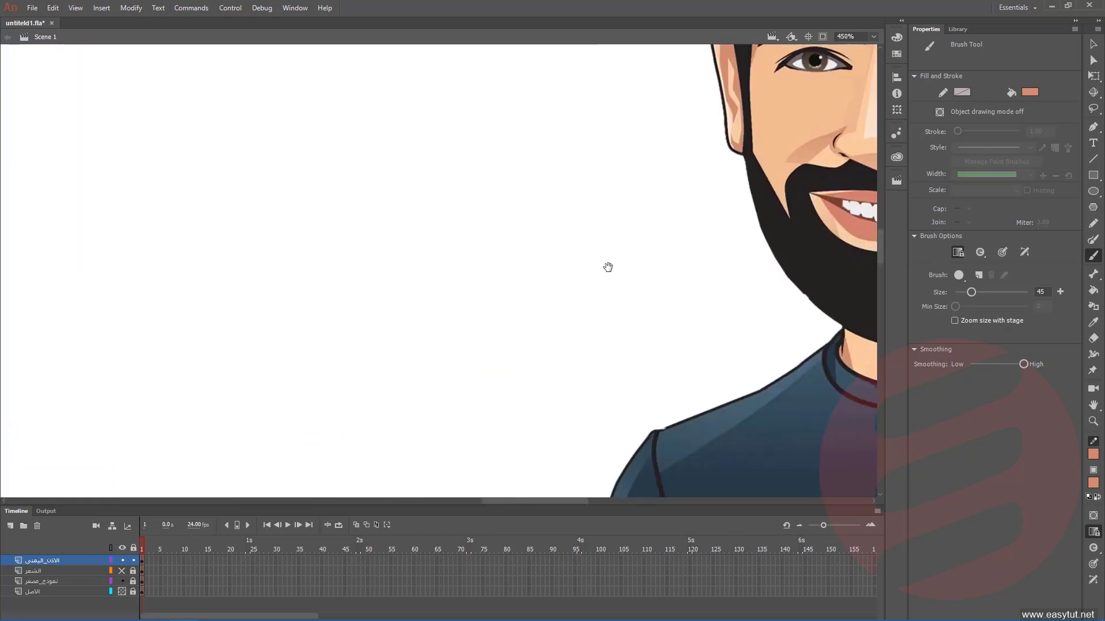
{"action": "left_click_drag", "start_coordinate": [852, 276], "coordinate": [613, 276]}
{"action": "left_click_drag", "start_coordinate": [752, 283], "coordinate": [515, 338]}
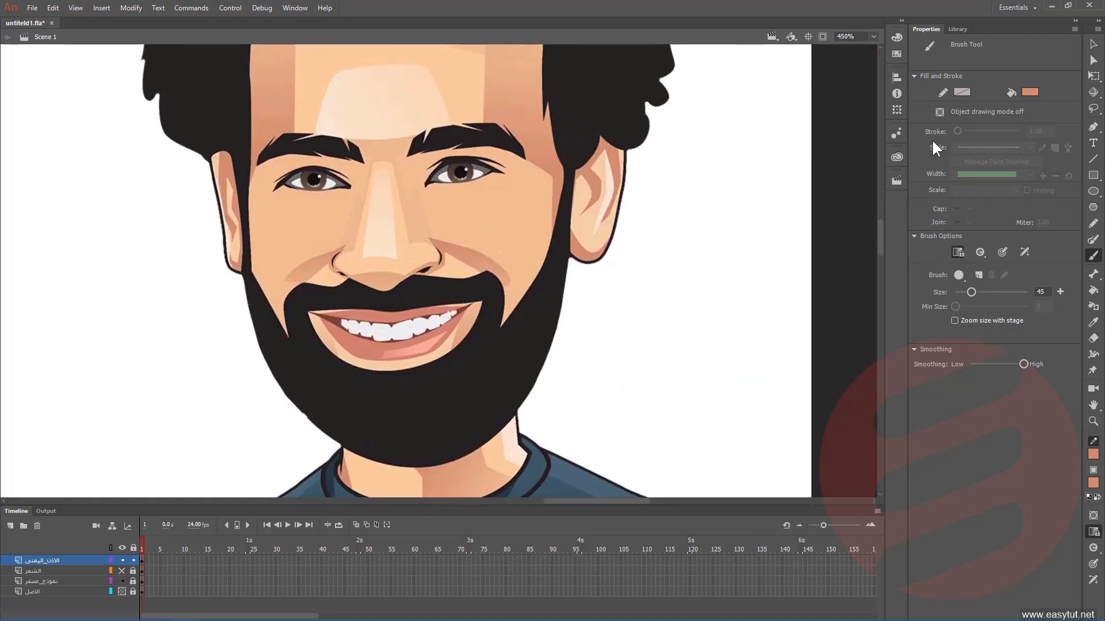
{"action": "left_click", "coordinate": [1027, 92]}
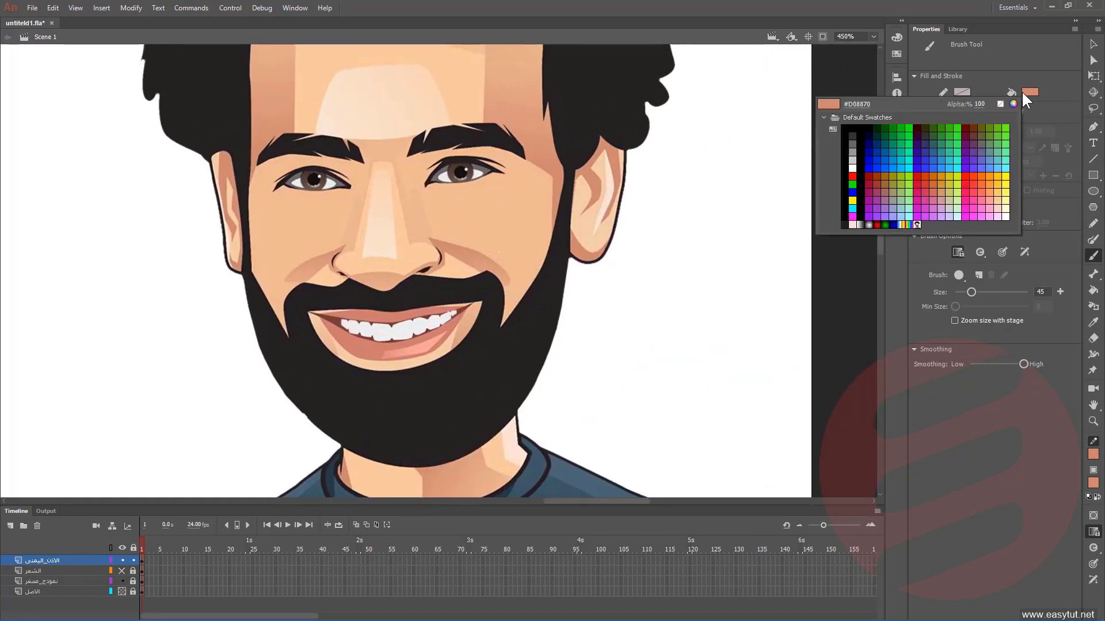
- Set the brush fill to the light skin highlight #F7E4CD sampled from the reference portrait's ear
{"action": "left_click", "coordinate": [611, 193]}
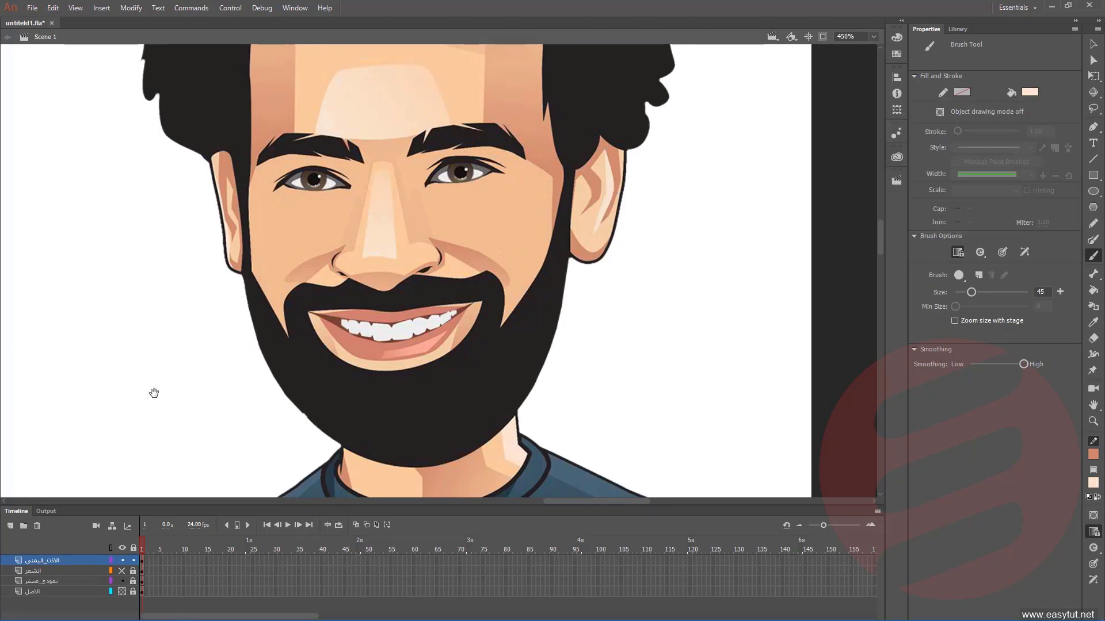
{"action": "left_click_drag", "start_coordinate": [153, 391], "coordinate": [520, 258]}
{"action": "left_click_drag", "start_coordinate": [157, 319], "coordinate": [507, 252]}
{"action": "mouse_move", "coordinate": [259, 328]}
{"action": "left_mouse_down"}
{"action": "mouse_move", "coordinate": [195, 340]}
{"action": "mouse_move", "coordinate": [575, 197]}
{"action": "mouse_move", "coordinate": [593, 179]}
{"action": "left_mouse_up"}
{"action": "left_click_drag", "start_coordinate": [362, 399], "coordinate": [382, 345]}
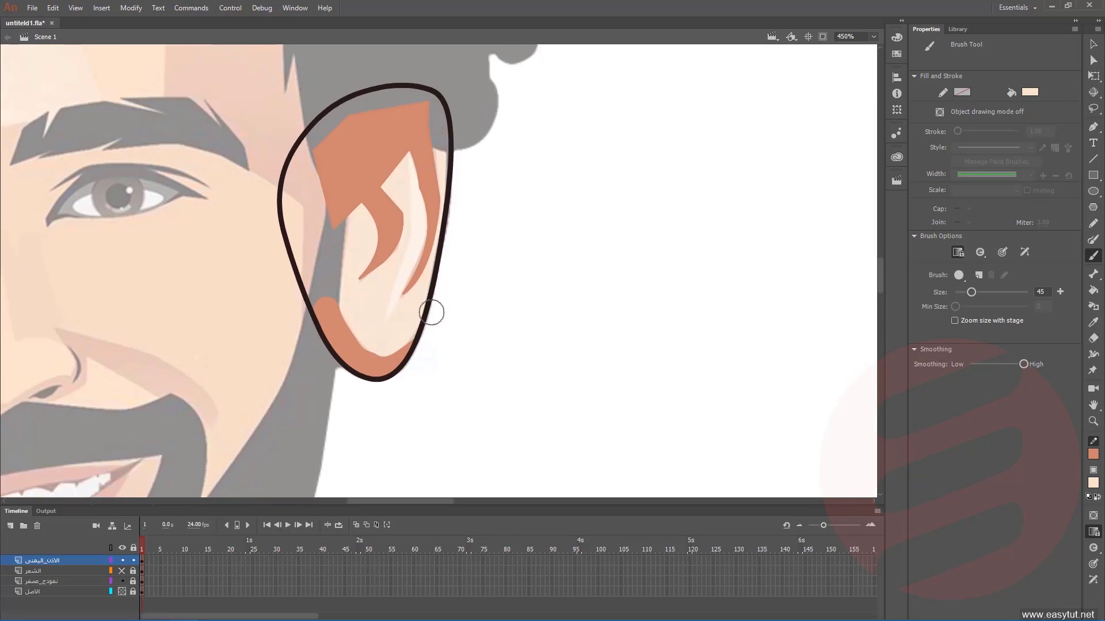
- Set the brush mode to Paint Behind and paint the curved highlight strip down the inner ear, along the outer fold
{"action": "left_click", "coordinate": [982, 253]}
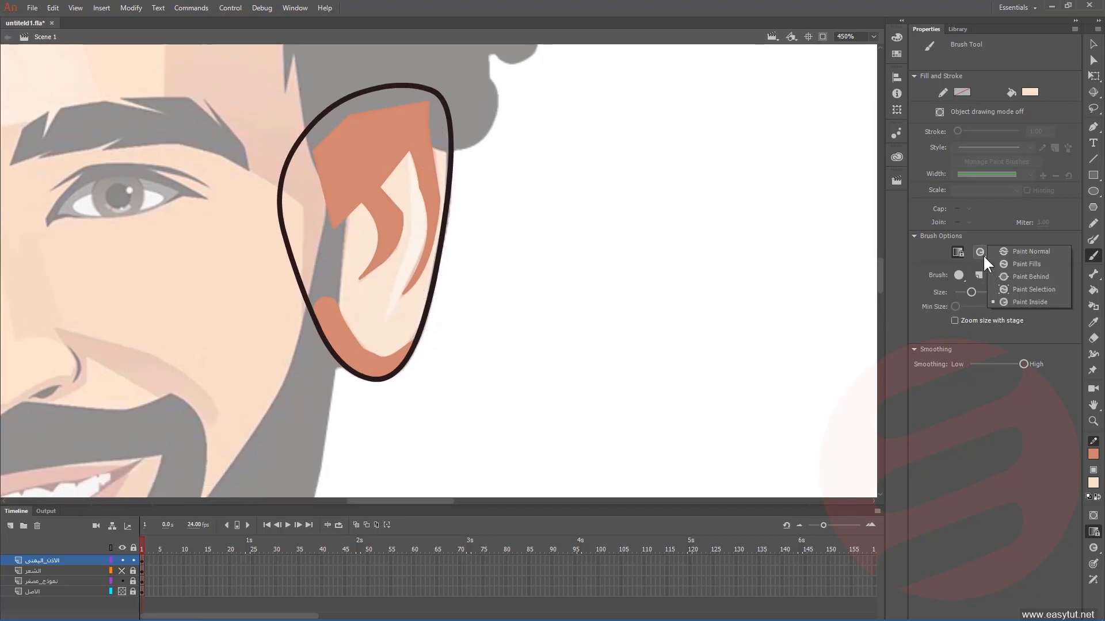
{"action": "left_click", "coordinate": [1013, 277]}
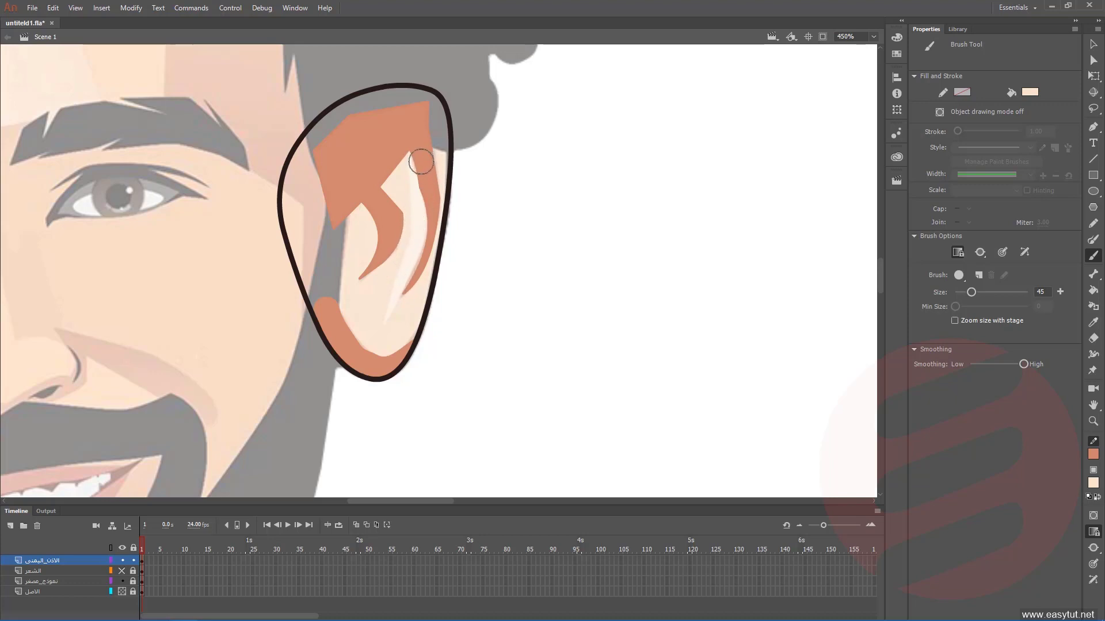
{"action": "mouse_move", "coordinate": [423, 151]}
{"action": "left_mouse_down"}
{"action": "mouse_move", "coordinate": [421, 249]}
{"action": "mouse_move", "coordinate": [396, 314]}
{"action": "left_mouse_up"}
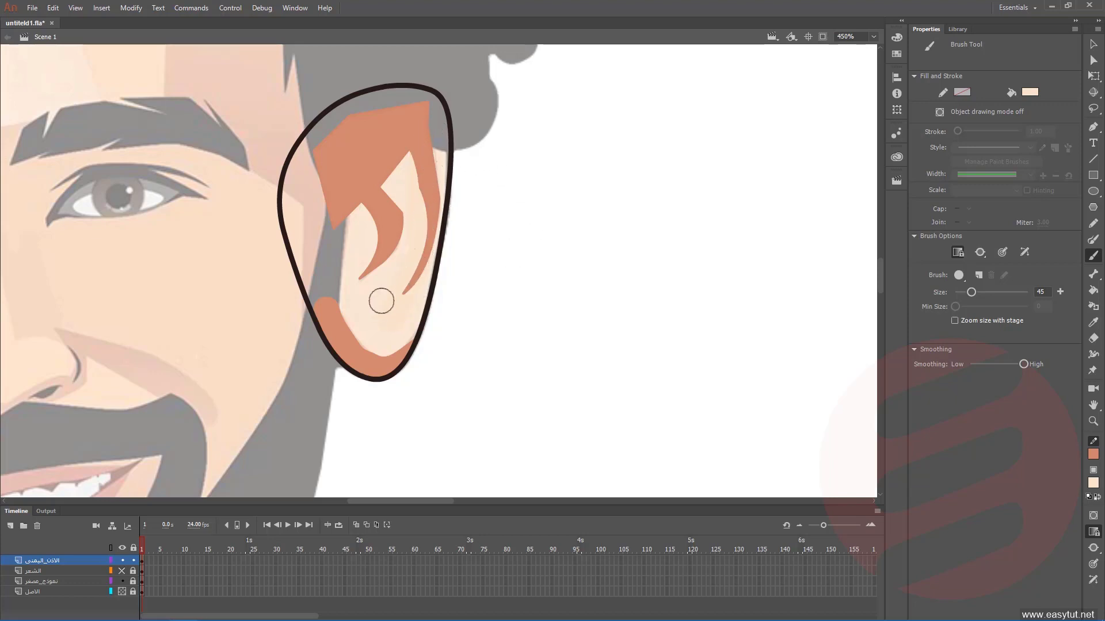
- Select the painted highlight strip inside the ear and recolor its fill to teal #00CC99
{"action": "left_click", "coordinate": [1093, 44]}
{"action": "left_click", "coordinate": [412, 257]}
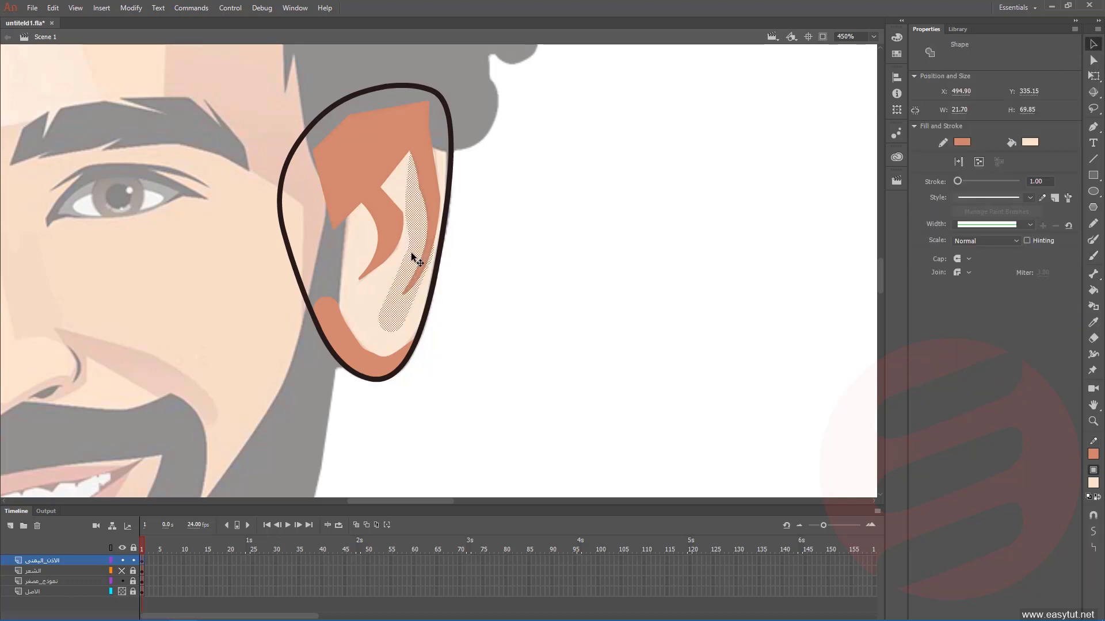
{"action": "left_click", "coordinate": [1030, 143]}
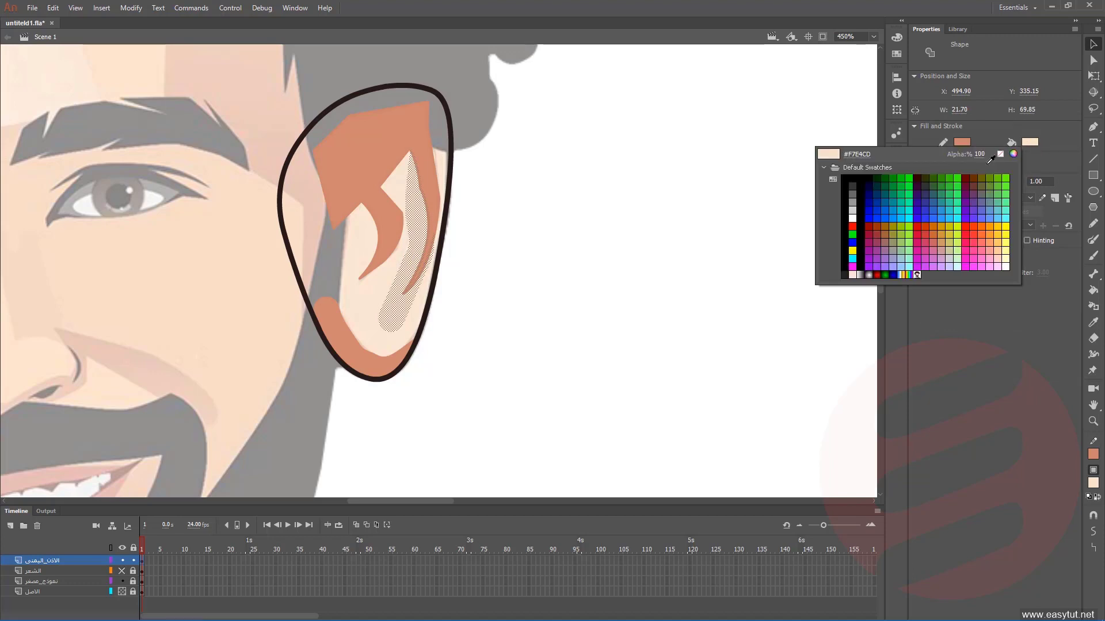
{"action": "left_click", "coordinate": [910, 199]}
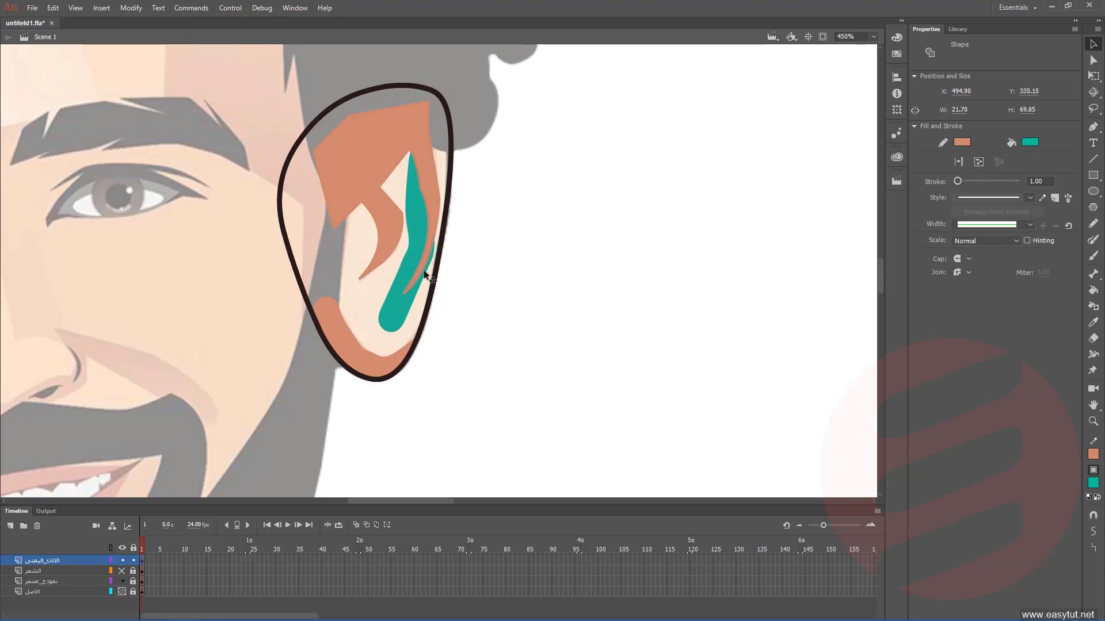
- Use the Eraser in Erase Selected Fills mode to trim the teal strip along the fold and taper its lower end to a point
{"action": "left_click", "coordinate": [1093, 339]}
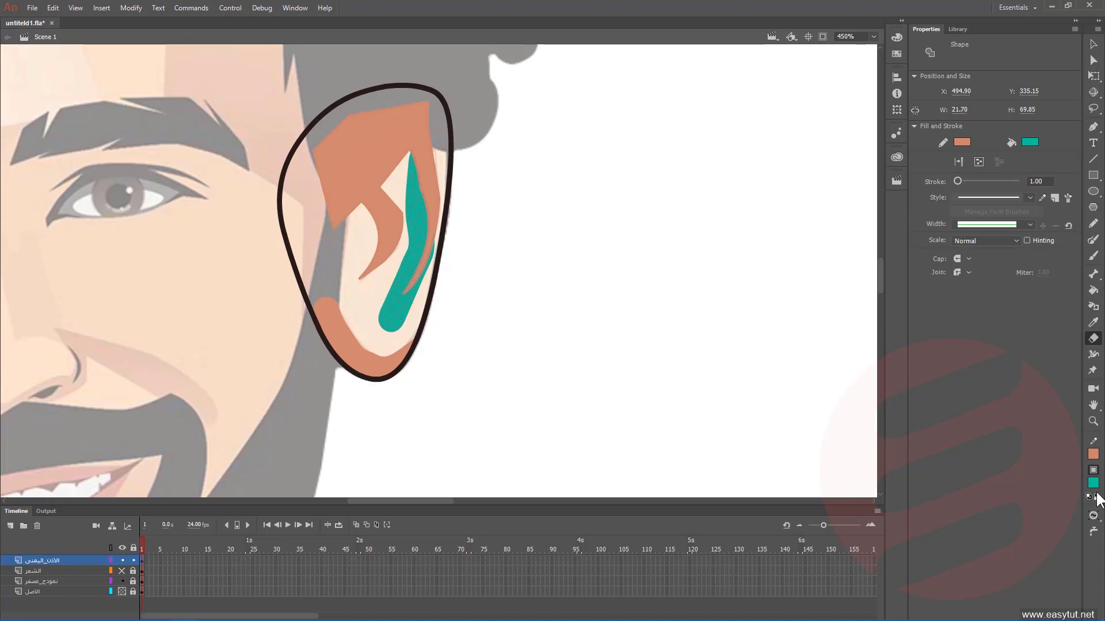
{"action": "left_click", "coordinate": [1093, 515]}
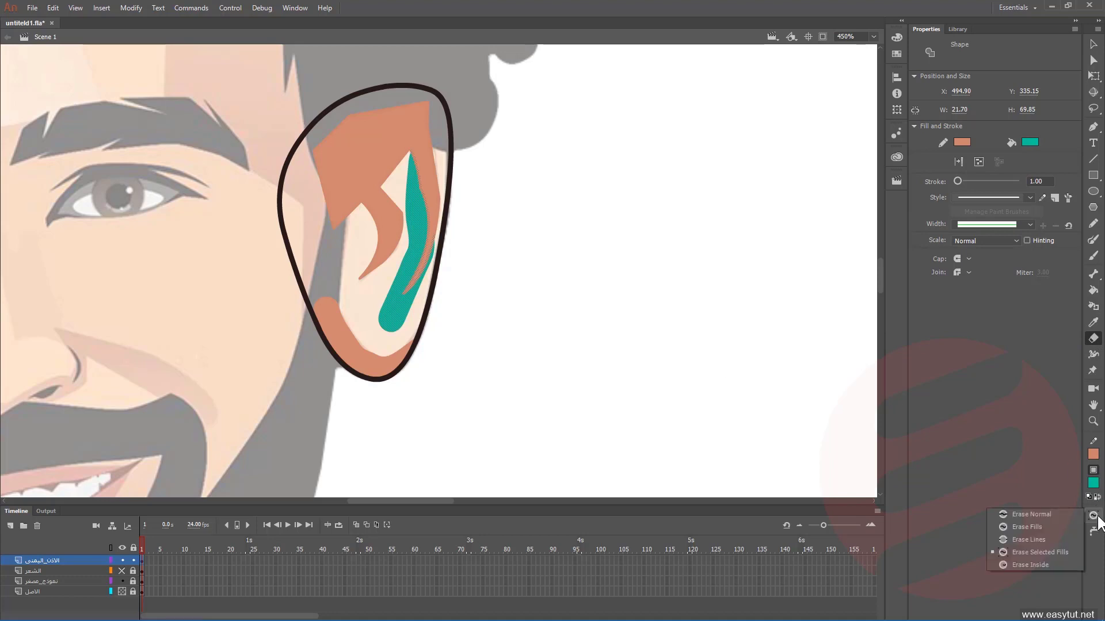
{"action": "left_click", "coordinate": [1031, 554]}
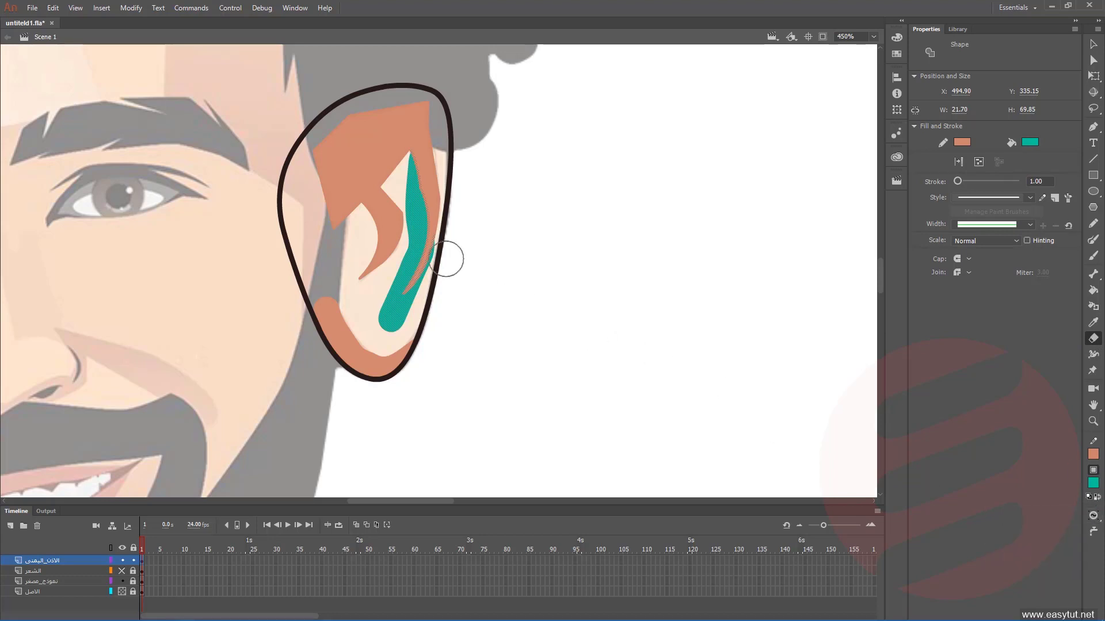
{"action": "mouse_move", "coordinate": [446, 259]}
{"action": "left_mouse_down"}
{"action": "mouse_move", "coordinate": [426, 316]}
{"action": "mouse_move", "coordinate": [431, 364]}
{"action": "left_mouse_up"}
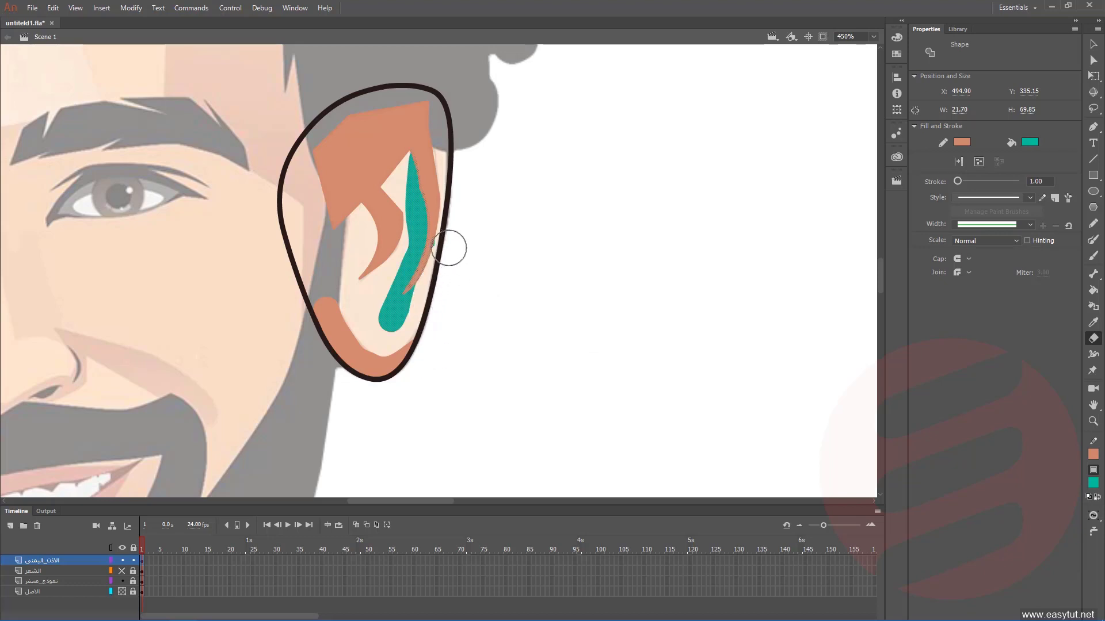
{"action": "left_click_drag", "start_coordinate": [449, 248], "coordinate": [459, 281]}
{"action": "mouse_move", "coordinate": [371, 277]}
{"action": "left_mouse_down"}
{"action": "mouse_move", "coordinate": [365, 333]}
{"action": "mouse_move", "coordinate": [375, 350]}
{"action": "mouse_move", "coordinate": [395, 345]}
{"action": "mouse_move", "coordinate": [482, 270]}
{"action": "mouse_move", "coordinate": [424, 308]}
{"action": "mouse_move", "coordinate": [432, 291]}
{"action": "mouse_move", "coordinate": [403, 332]}
{"action": "mouse_move", "coordinate": [437, 296]}
{"action": "left_mouse_up"}
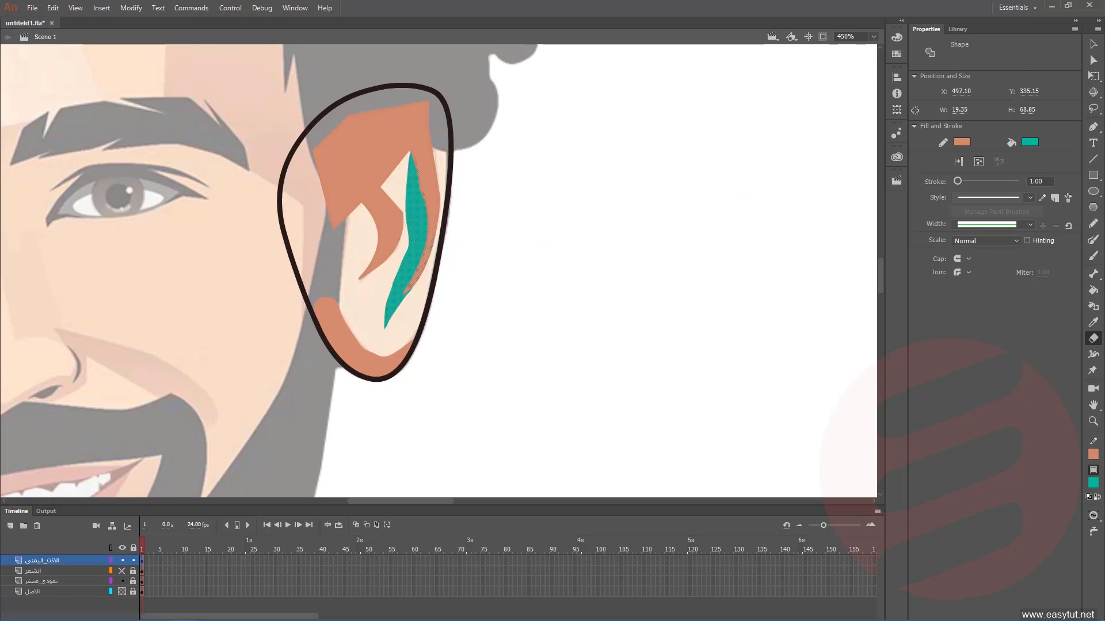
{"action": "left_click", "coordinate": [1093, 44]}
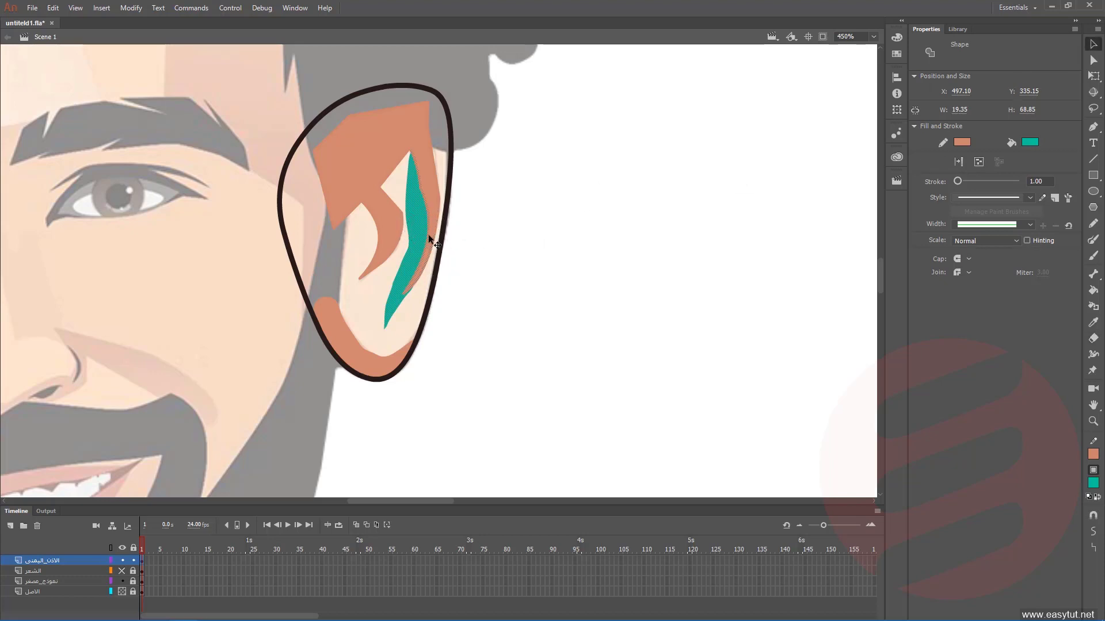
{"action": "key", "text": "e"}
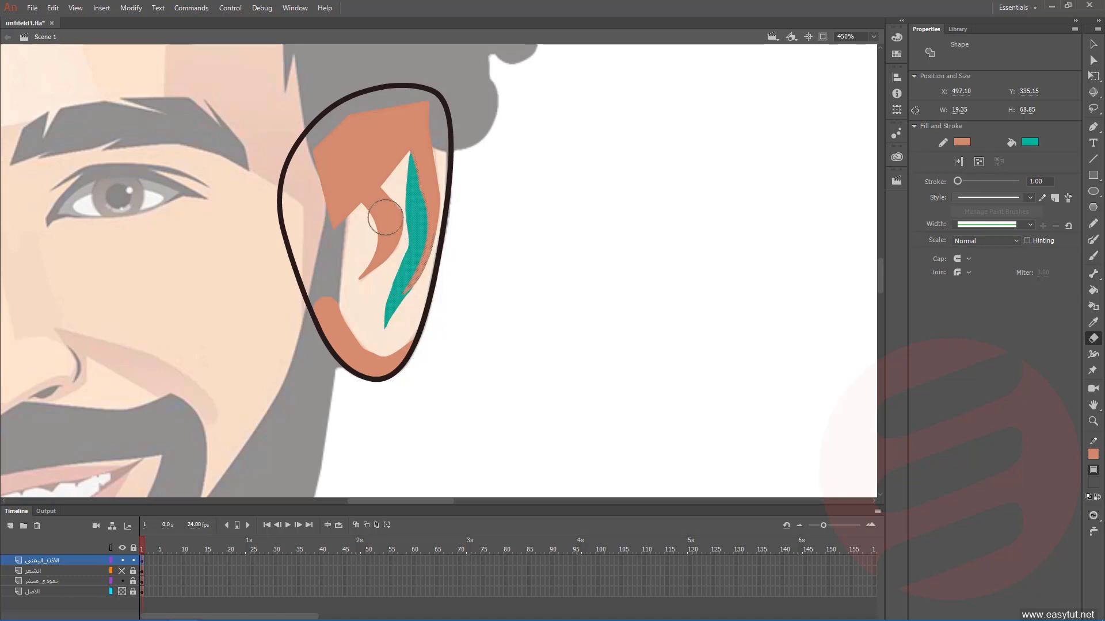
- Recolor the selected strip with the light highlight tone #FAE3D2 sampled from the reference portrait's ear
{"action": "left_click_drag", "start_coordinate": [747, 205], "coordinate": [336, 341]}
{"action": "left_click_drag", "start_coordinate": [798, 182], "coordinate": [360, 314]}
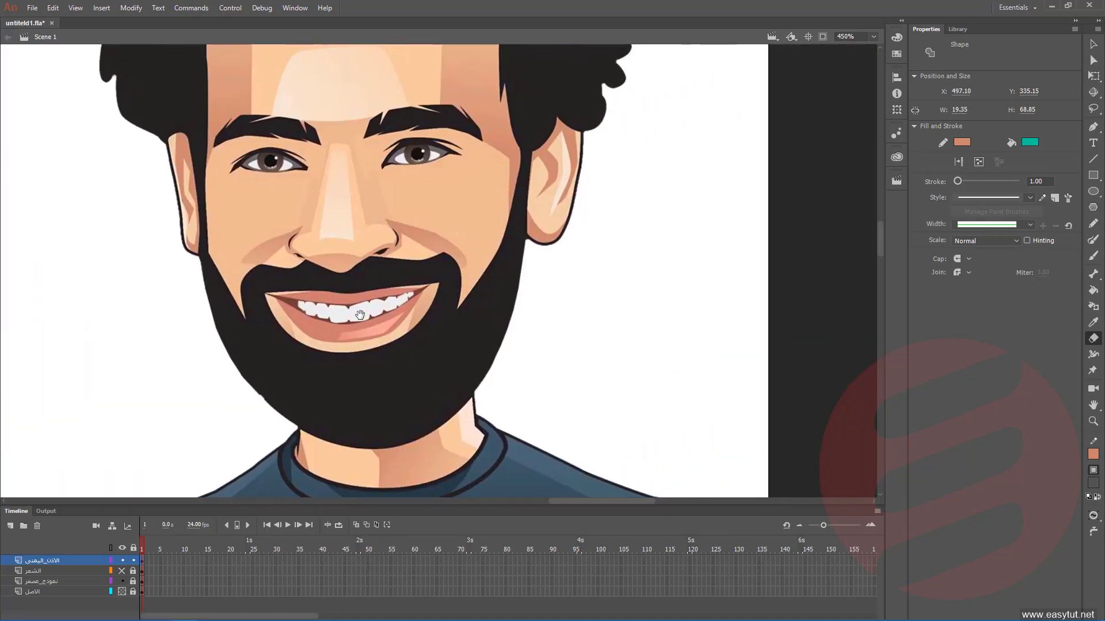
{"action": "left_click", "coordinate": [1026, 142]}
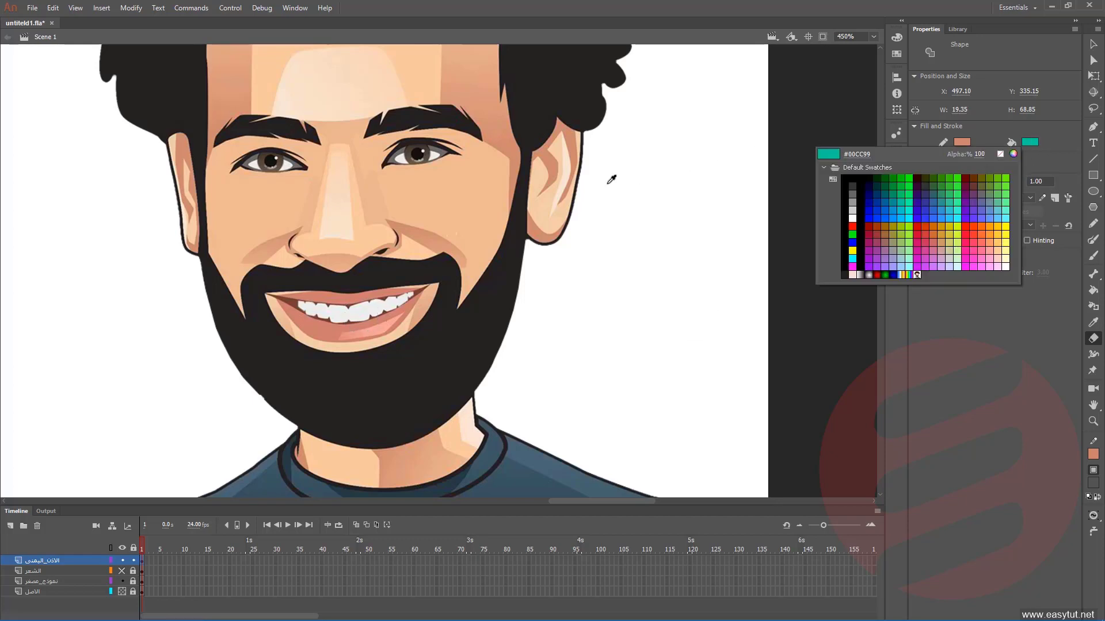
{"action": "left_click", "coordinate": [569, 174]}
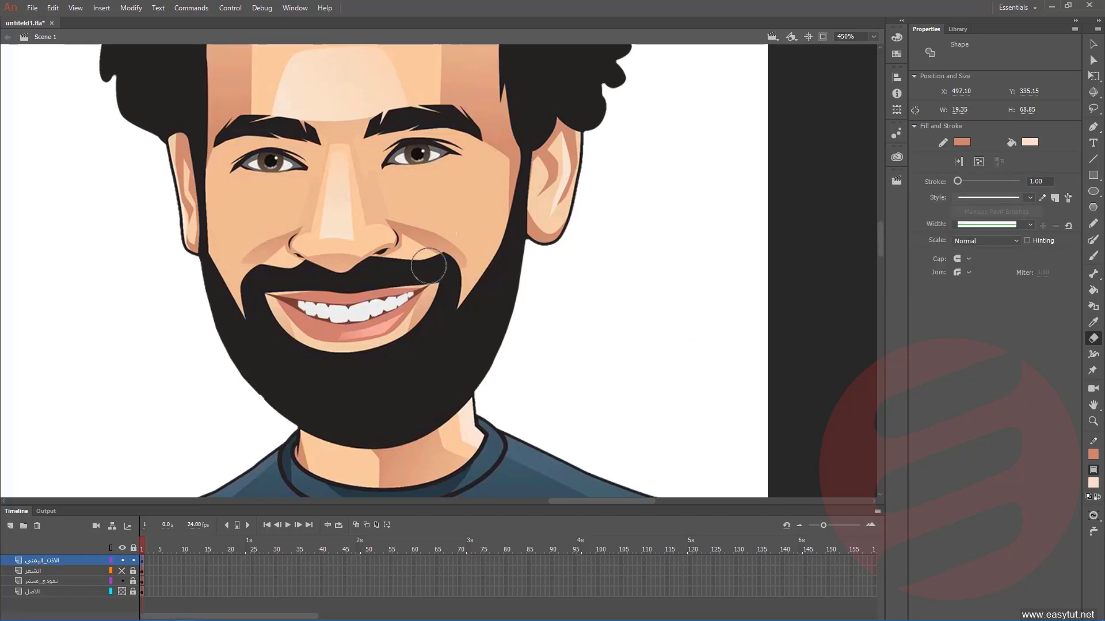
{"action": "mouse_move", "coordinate": [172, 345]}
{"action": "left_mouse_down"}
{"action": "mouse_move", "coordinate": [599, 310]}
{"action": "mouse_move", "coordinate": [816, 254]}
{"action": "left_mouse_up"}
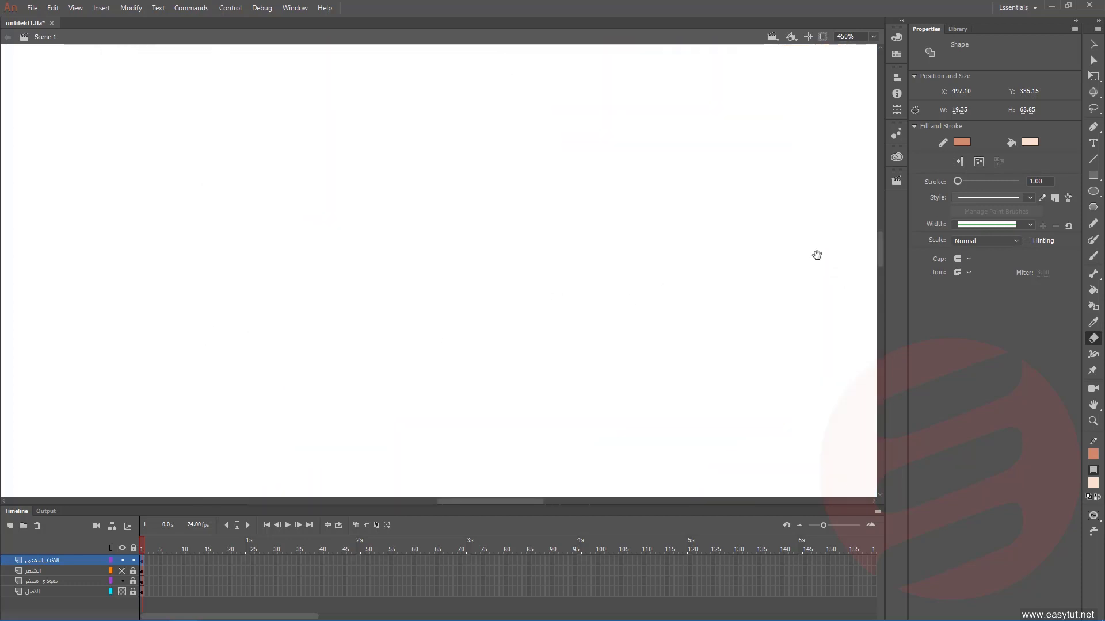
{"action": "mouse_move", "coordinate": [242, 292]}
{"action": "left_mouse_down"}
{"action": "mouse_move", "coordinate": [544, 259]}
{"action": "mouse_move", "coordinate": [436, 217]}
{"action": "mouse_move", "coordinate": [631, 251]}
{"action": "left_mouse_up"}
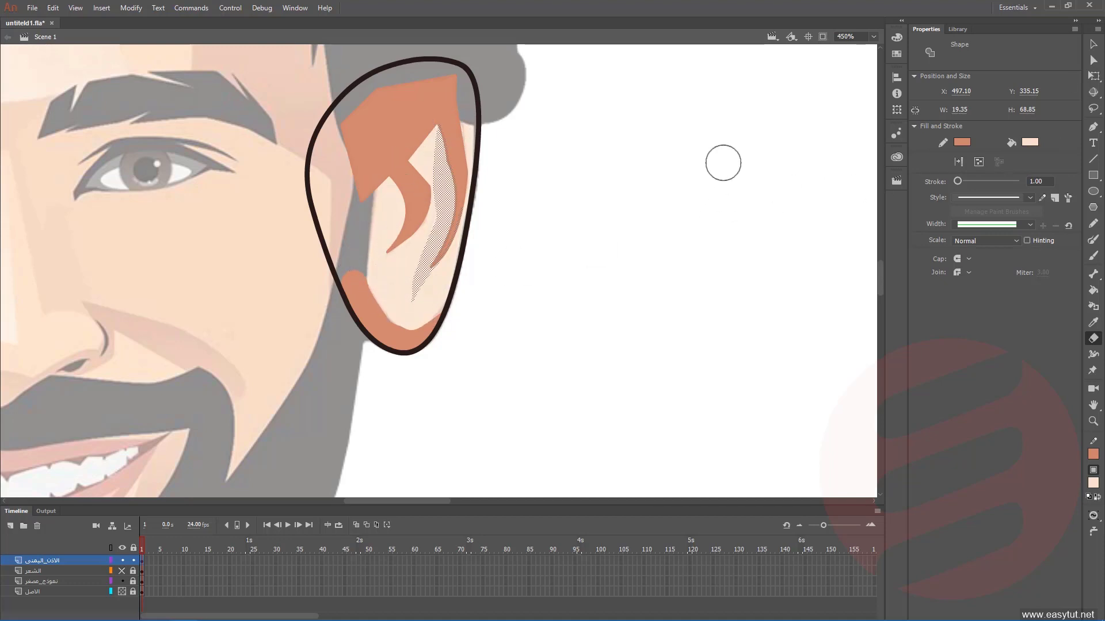
- Recolor the selected inner-ear strip with a peach tone that is darker than the light highlight
{"action": "key", "text": "space"}
{"action": "left_click_drag", "start_coordinate": [666, 175], "coordinate": [300, 172]}
{"action": "left_click_drag", "start_coordinate": [846, 141], "coordinate": [394, 233]}
{"action": "left_click_drag", "start_coordinate": [592, 152], "coordinate": [285, 311]}
{"action": "left_click_drag", "start_coordinate": [548, 250], "coordinate": [411, 279]}
{"action": "left_click", "coordinate": [1030, 140]}
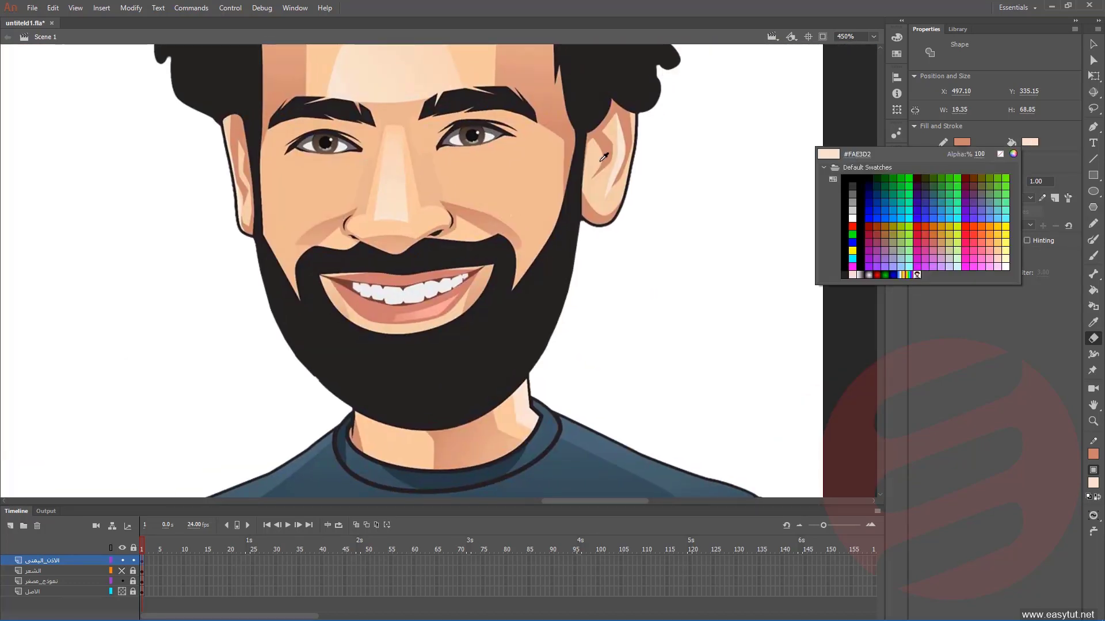
{"action": "left_click", "coordinate": [985, 270]}
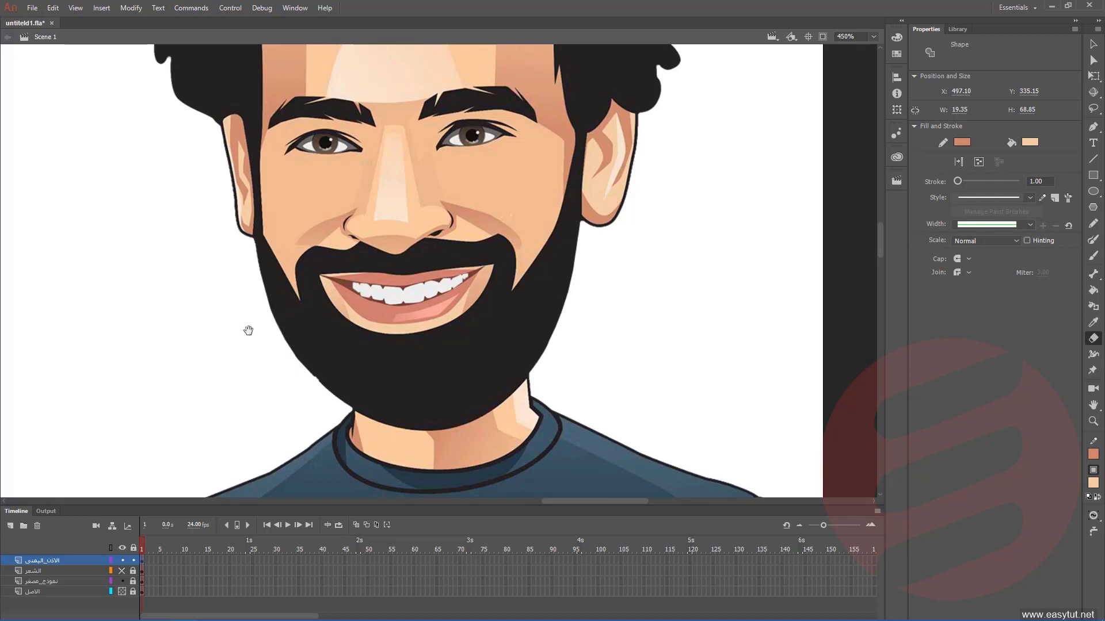
{"action": "left_click_drag", "start_coordinate": [247, 328], "coordinate": [924, 270]}
{"action": "left_click_drag", "start_coordinate": [212, 280], "coordinate": [454, 197]}
{"action": "key", "text": "v"}
{"action": "left_click", "coordinate": [426, 360]}
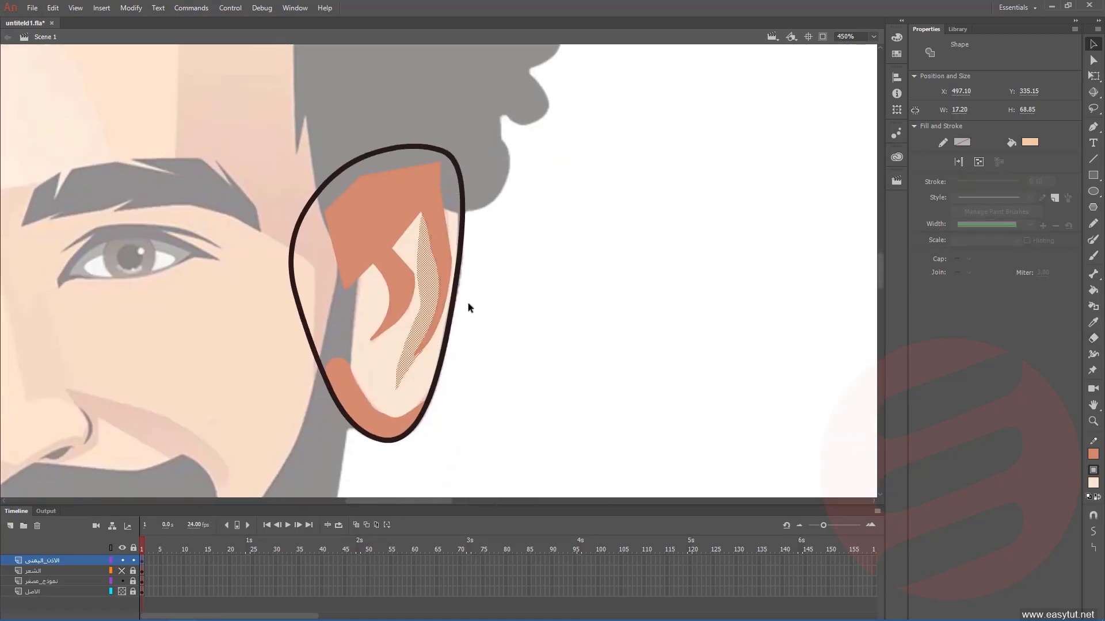
- Deselect the strip and fill the ear's empty base area with the light skin tone using the Paint Bucket
{"action": "left_click", "coordinate": [1092, 291]}
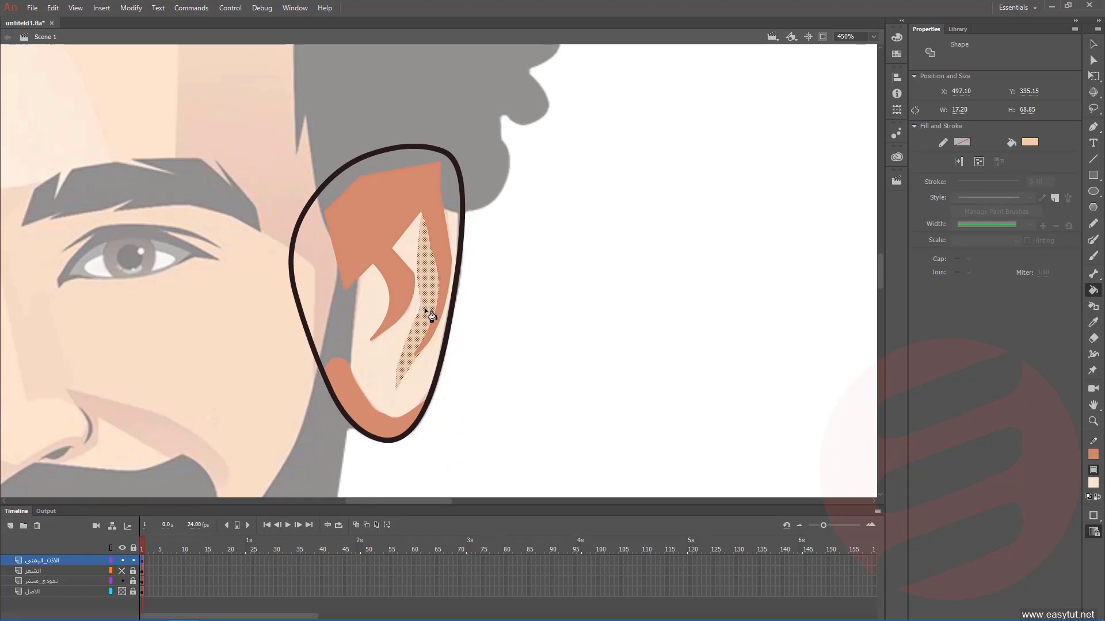
{"action": "left_click", "coordinate": [1092, 46]}
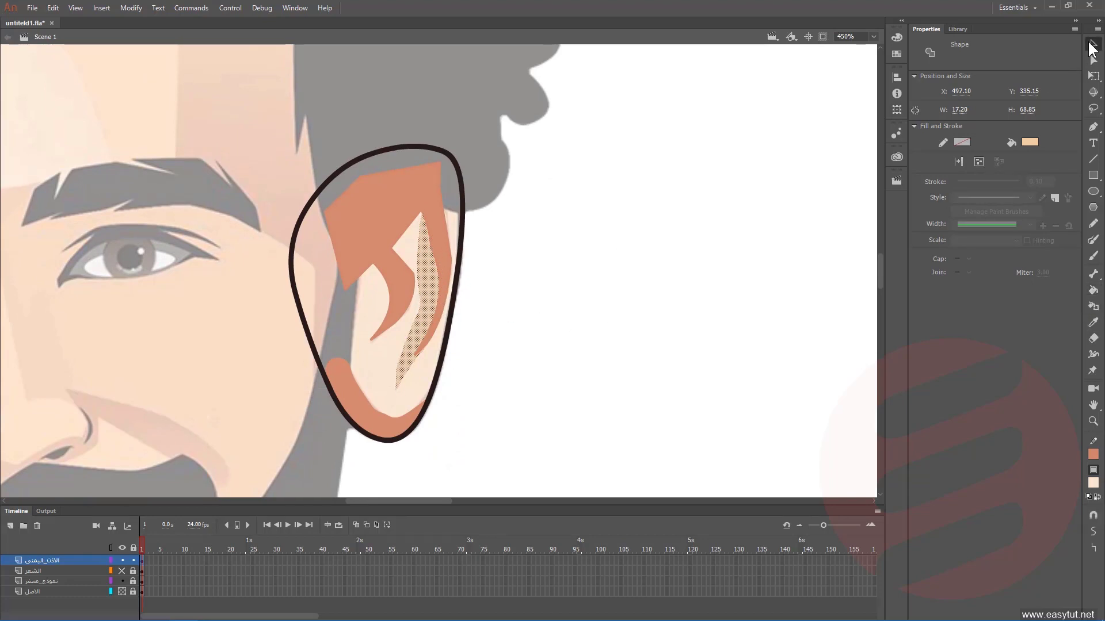
{"action": "left_click", "coordinate": [490, 347]}
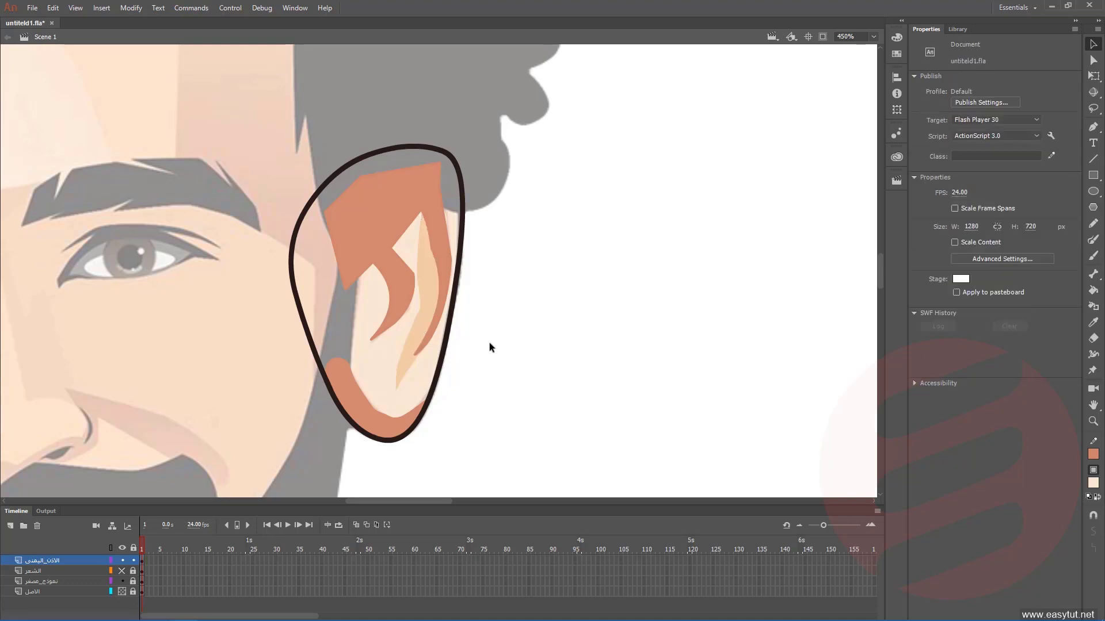
{"action": "left_click", "coordinate": [1087, 288]}
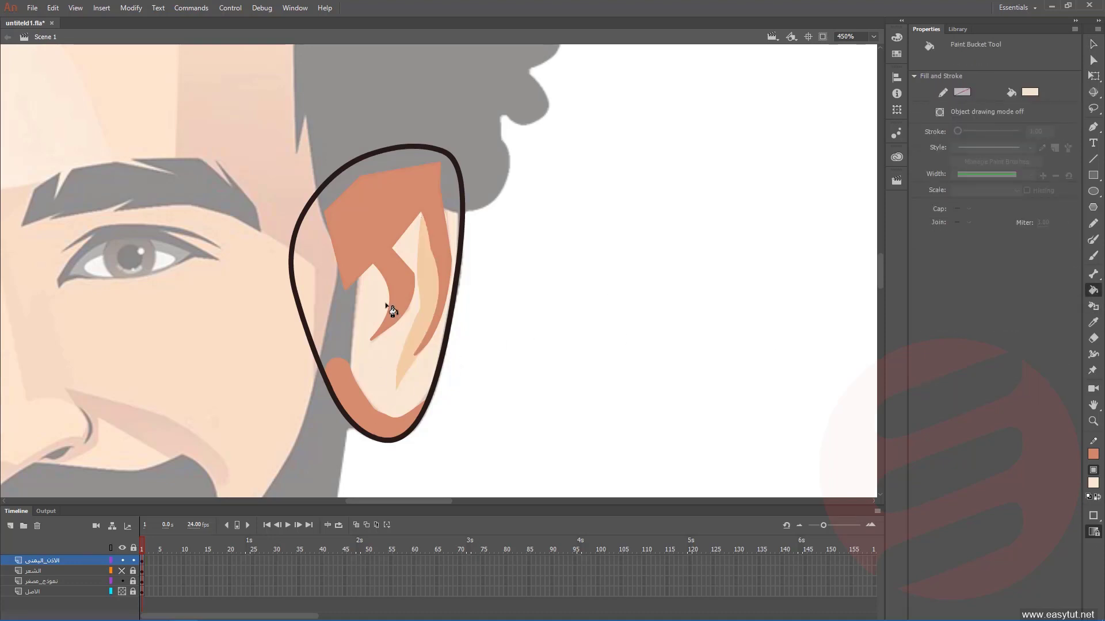
{"action": "left_click", "coordinate": [362, 311]}
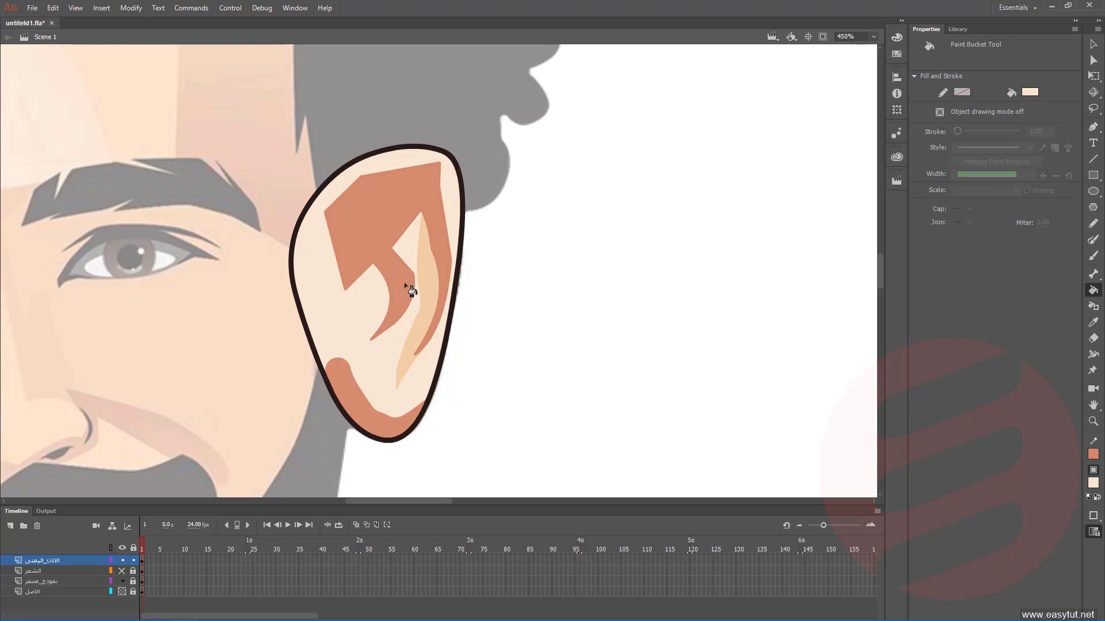
- Show the hair layer (الشعر) and move the right ear layer (الاذن_اليمنى) directly beneath it
{"action": "left_click", "coordinate": [1092, 422]}
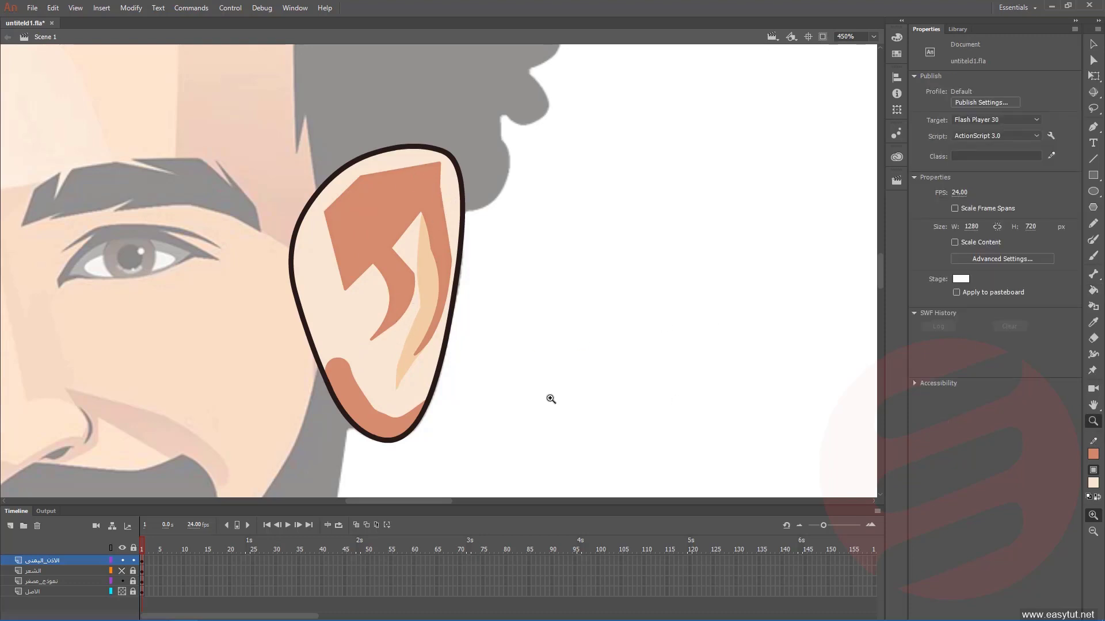
{"action": "left_click", "coordinate": [441, 324], "text": "alt"}
{"action": "left_click", "coordinate": [374, 302], "text": "alt"}
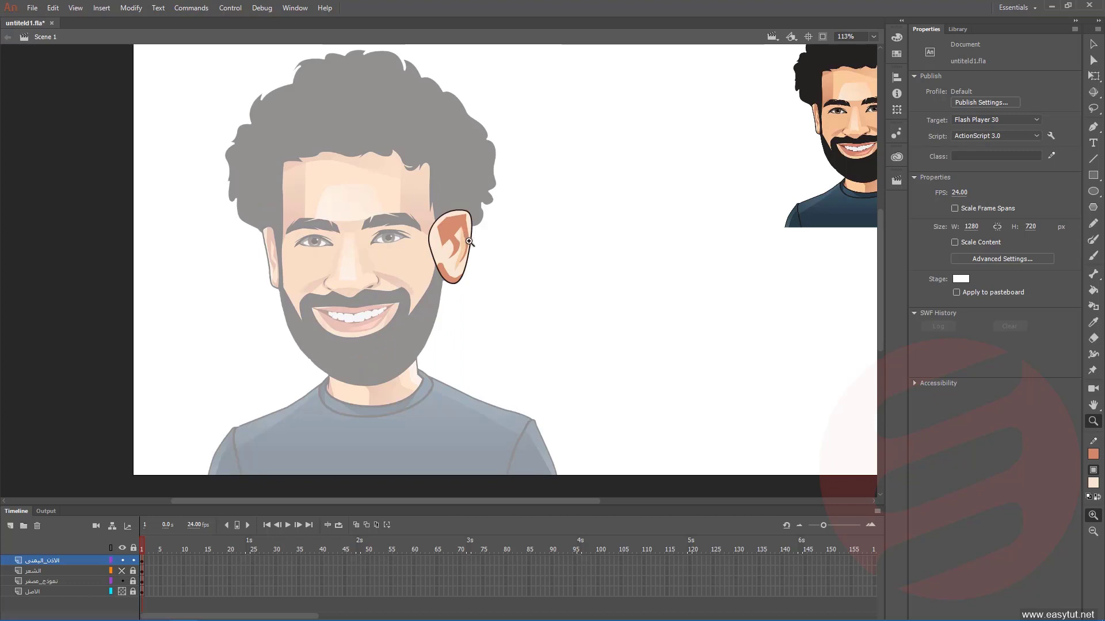
{"action": "left_click_drag", "start_coordinate": [639, 201], "coordinate": [510, 230]}
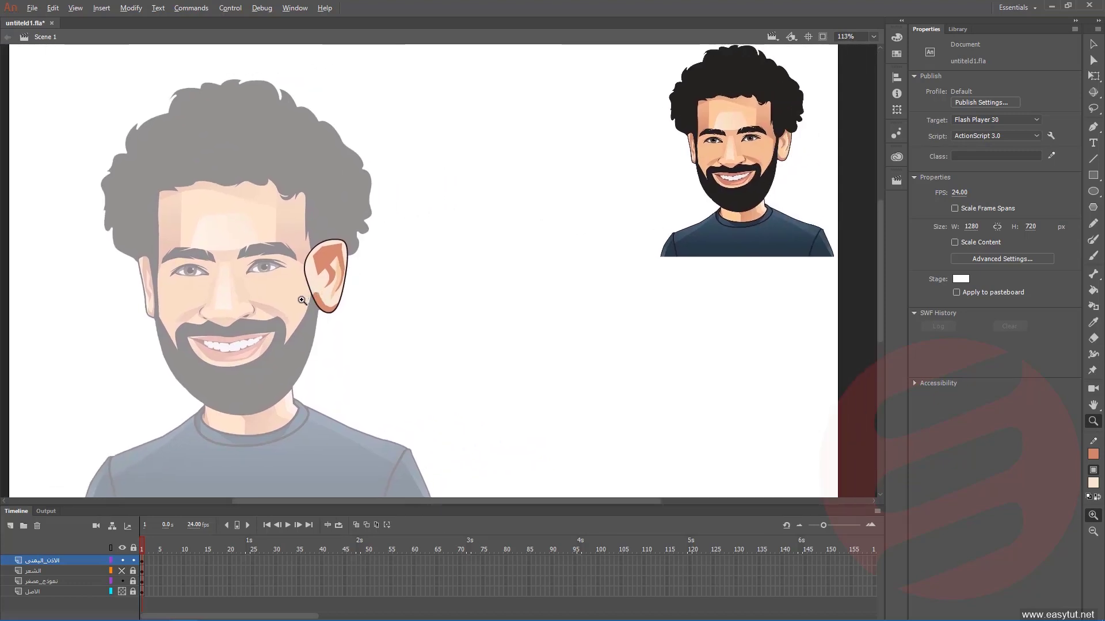
{"action": "left_click_drag", "start_coordinate": [301, 300], "coordinate": [398, 144]}
{"action": "left_click_drag", "start_coordinate": [361, 388], "coordinate": [493, 180]}
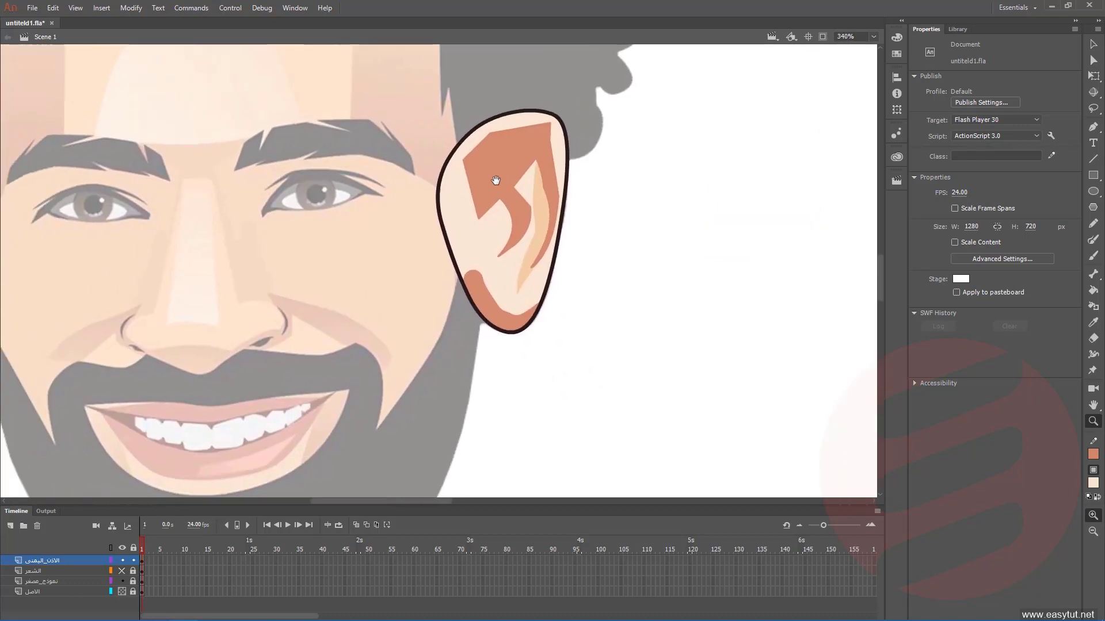
{"action": "left_click", "coordinate": [121, 569]}
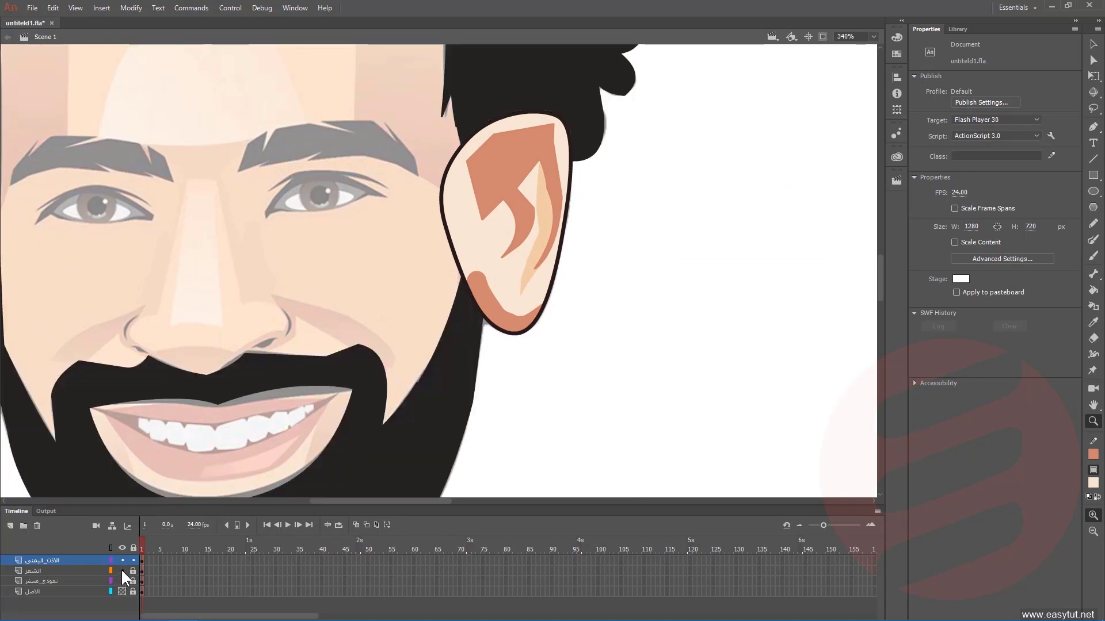
{"action": "left_click", "coordinate": [60, 559]}
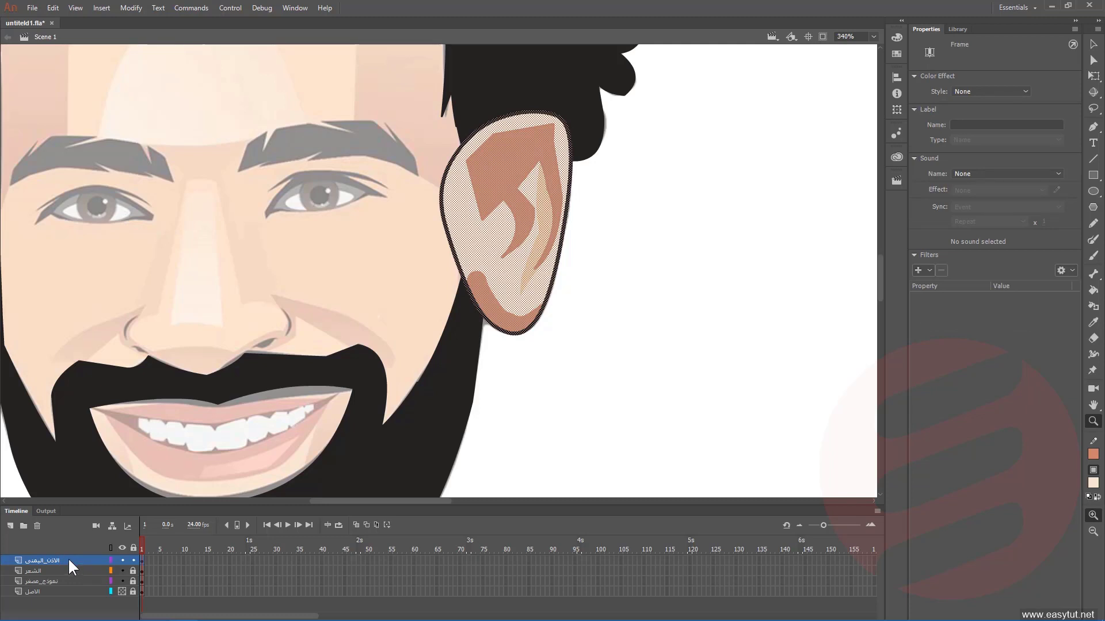
{"action": "left_click_drag", "start_coordinate": [68, 558], "coordinate": [65, 574]}
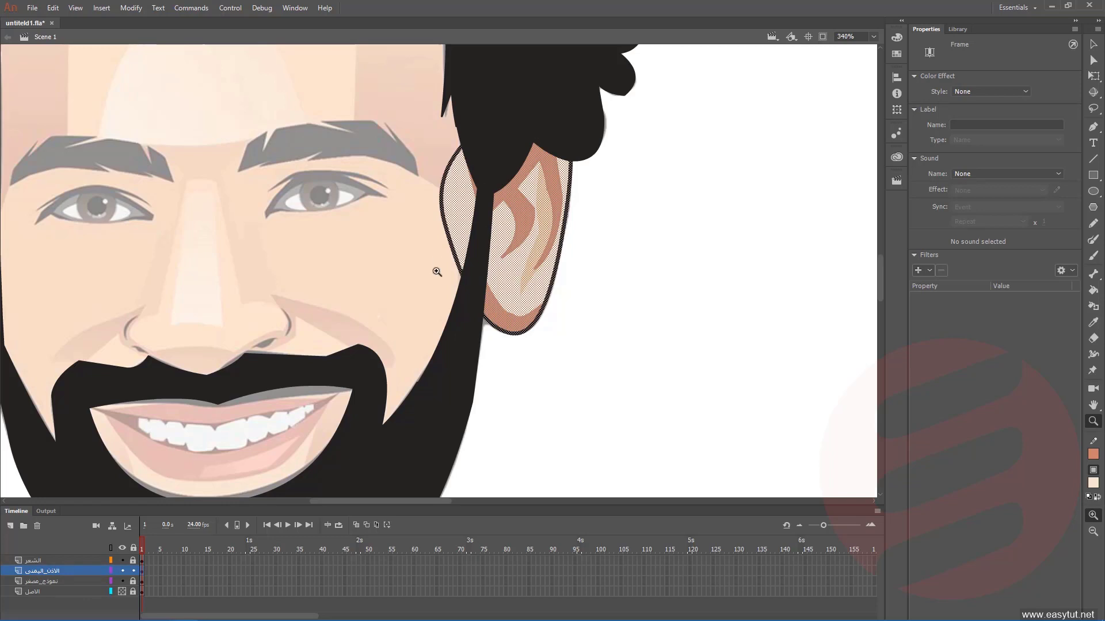
- Deselect the right ear and erase the part extending past the sideburn onto the face, using the Eraser in Erase Normal mode
{"action": "left_click", "coordinate": [446, 215]}
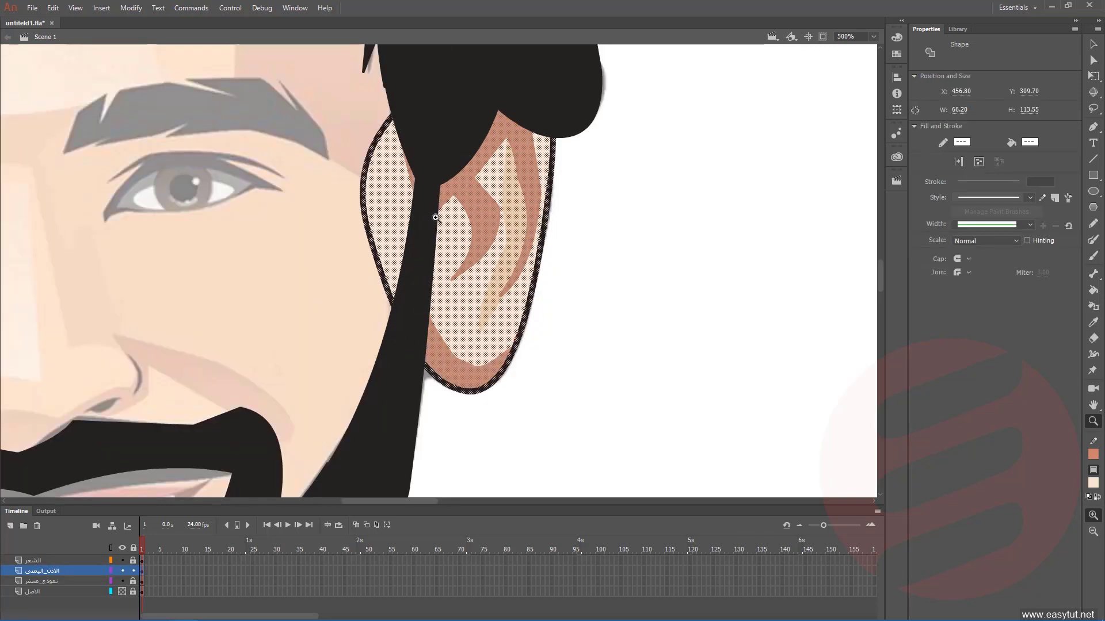
{"action": "left_click", "coordinate": [1094, 339]}
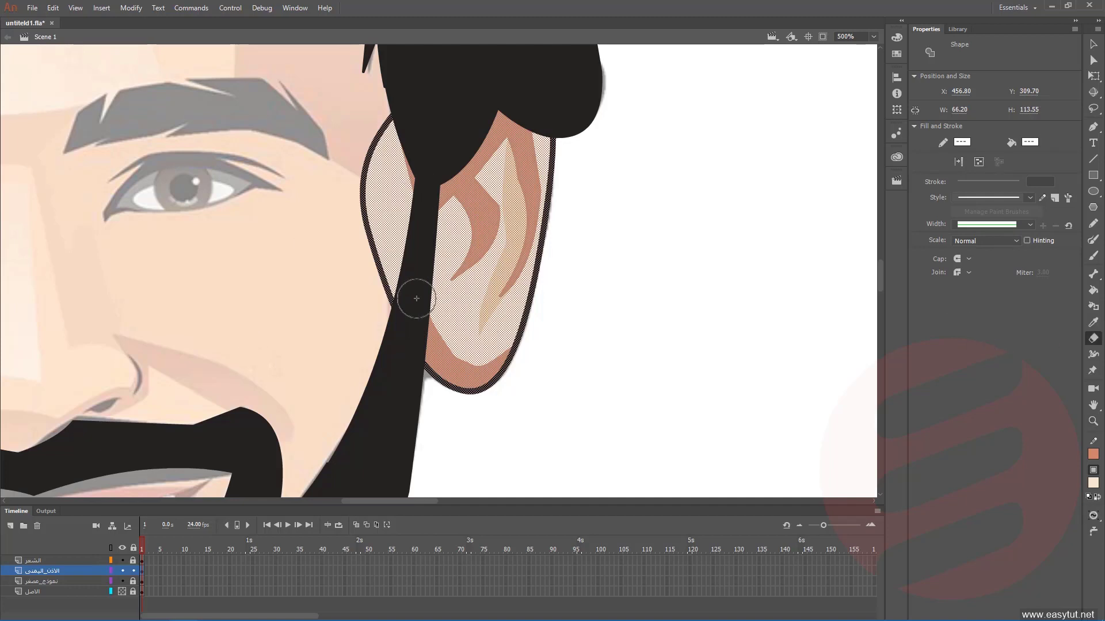
{"action": "key", "text": "v"}
{"action": "left_click", "coordinate": [651, 350]}
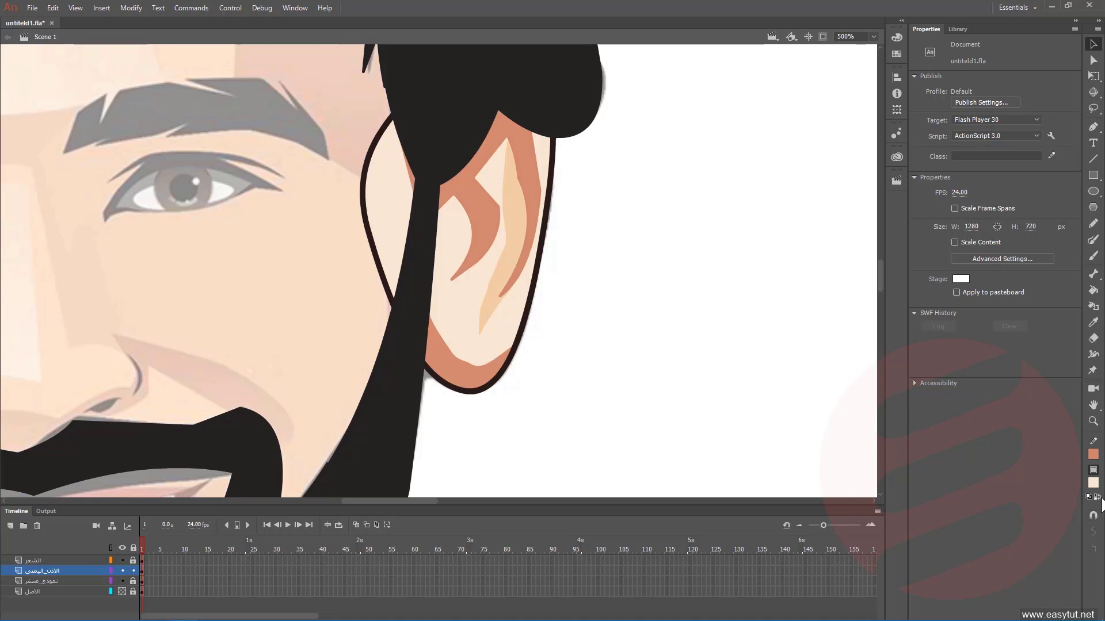
{"action": "left_click", "coordinate": [1093, 338]}
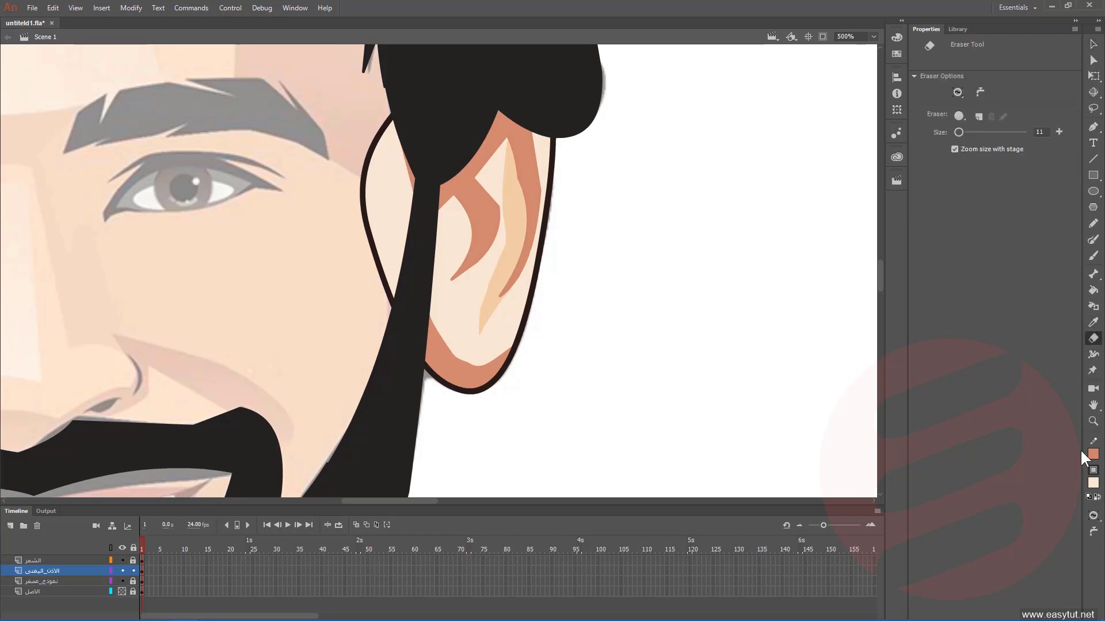
{"action": "left_click", "coordinate": [958, 93]}
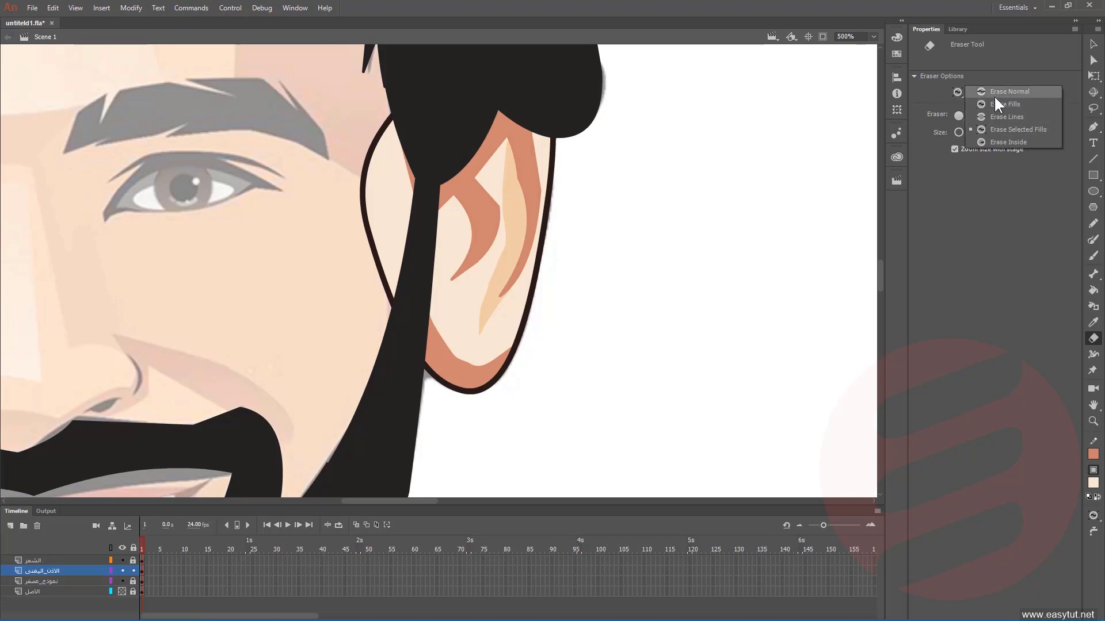
{"action": "left_click", "coordinate": [994, 95]}
{"action": "mouse_move", "coordinate": [371, 98]}
{"action": "left_mouse_down"}
{"action": "mouse_move", "coordinate": [403, 206]}
{"action": "mouse_move", "coordinate": [400, 302]}
{"action": "mouse_move", "coordinate": [366, 211]}
{"action": "mouse_move", "coordinate": [371, 138]}
{"action": "left_mouse_up"}
{"action": "mouse_move", "coordinate": [370, 87]}
{"action": "left_mouse_down"}
{"action": "mouse_move", "coordinate": [401, 243]}
{"action": "mouse_move", "coordinate": [394, 287]}
{"action": "left_mouse_up"}
{"action": "mouse_move", "coordinate": [396, 122]}
{"action": "left_mouse_down"}
{"action": "mouse_move", "coordinate": [404, 89]}
{"action": "mouse_move", "coordinate": [426, 72]}
{"action": "mouse_move", "coordinate": [527, 76]}
{"action": "left_mouse_up"}
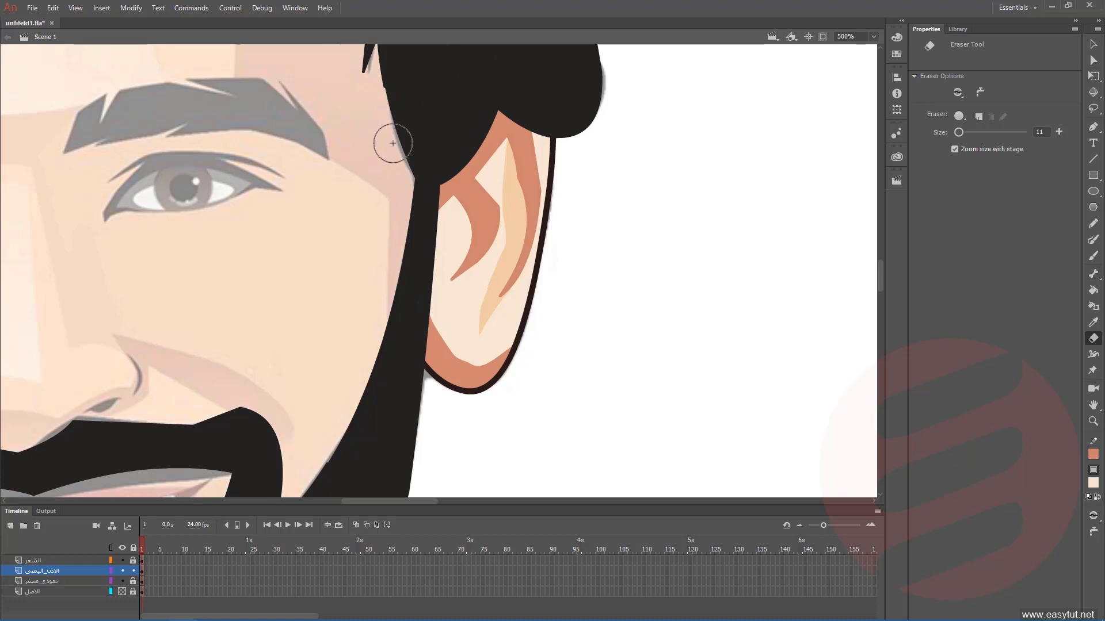
- Duplicate the right ear layer (الاذن_اليمنى) and rename the copy الاذن_اليسرى
{"action": "left_click", "coordinate": [1093, 421]}
{"action": "left_click", "coordinate": [249, 304], "text": "alt"}
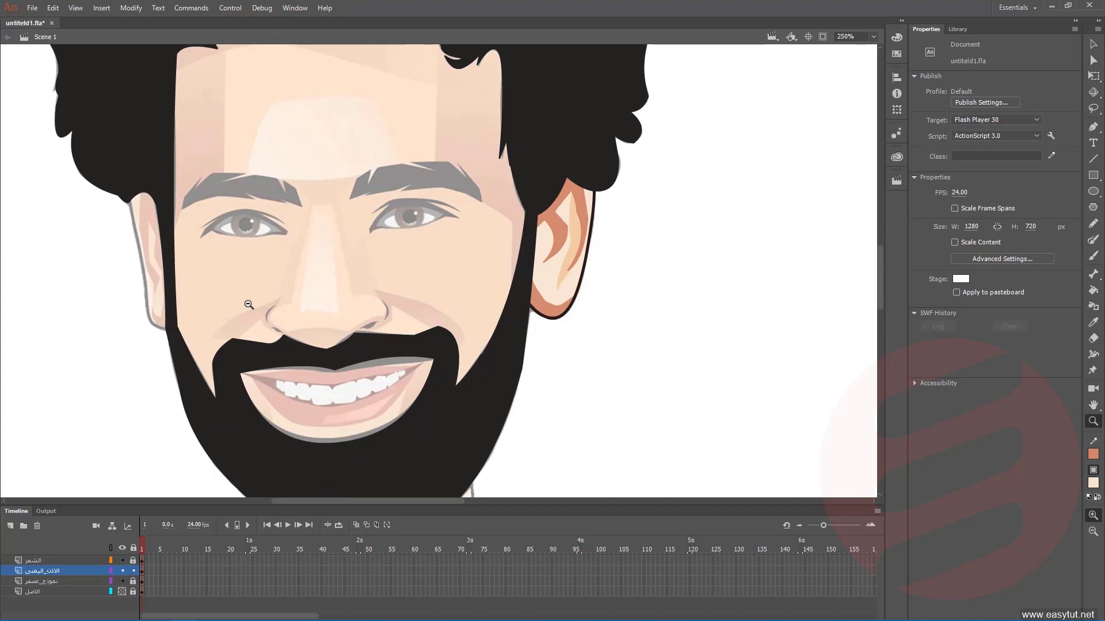
{"action": "left_click", "coordinate": [430, 253], "text": "alt"}
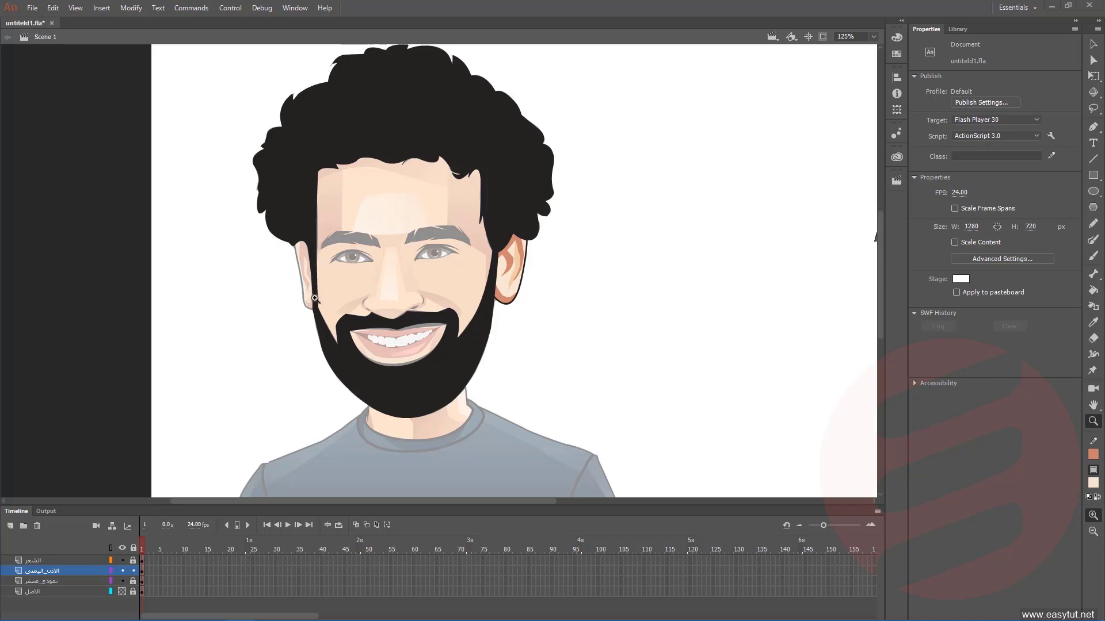
{"action": "right_click", "coordinate": [58, 575]}
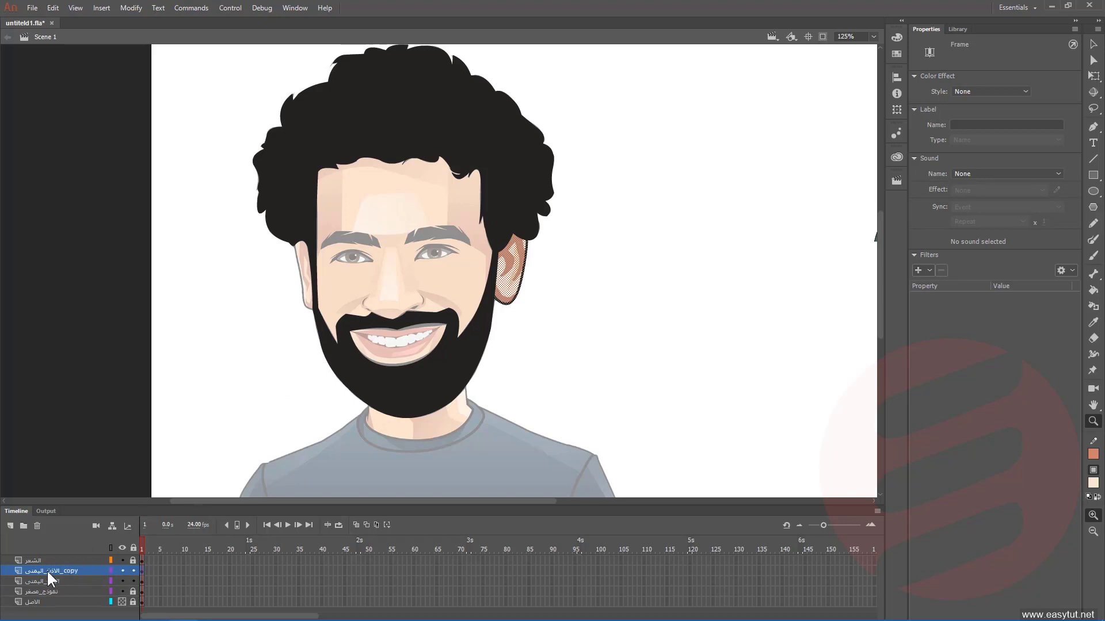
{"action": "double_click", "coordinate": [47, 569]}
{"action": "type", "text": "الاذن_اليسرى"}
{"action": "key", "text": "Return"}
- Select the artwork on the الاذن_اليسرى layer and move it to the opposite side of the head
{"action": "key", "text": "v"}
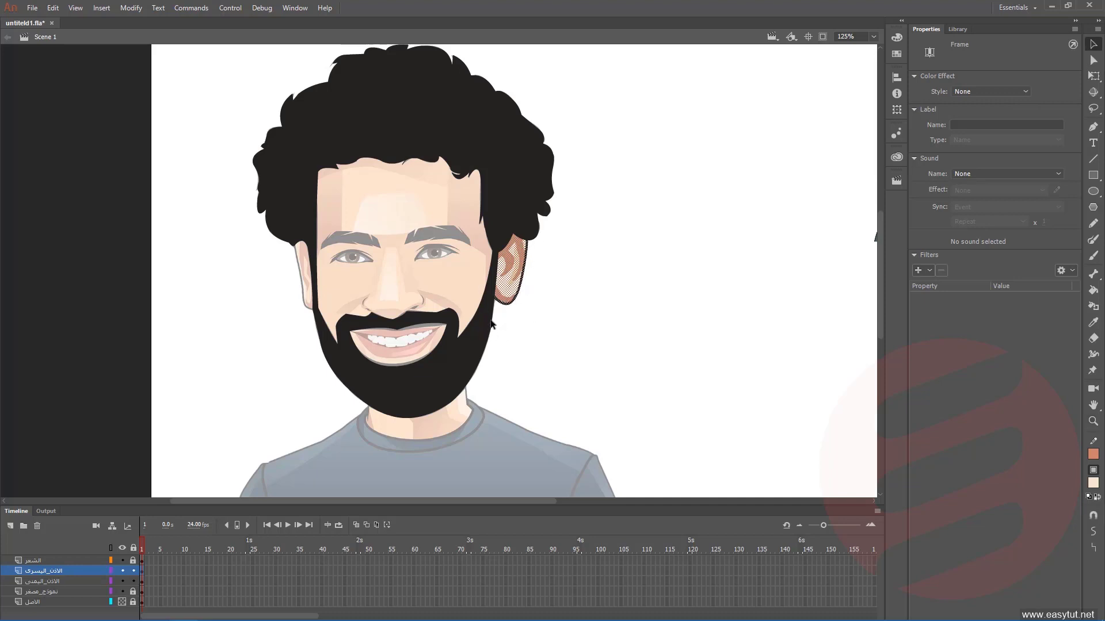
{"action": "left_click", "coordinate": [707, 221]}
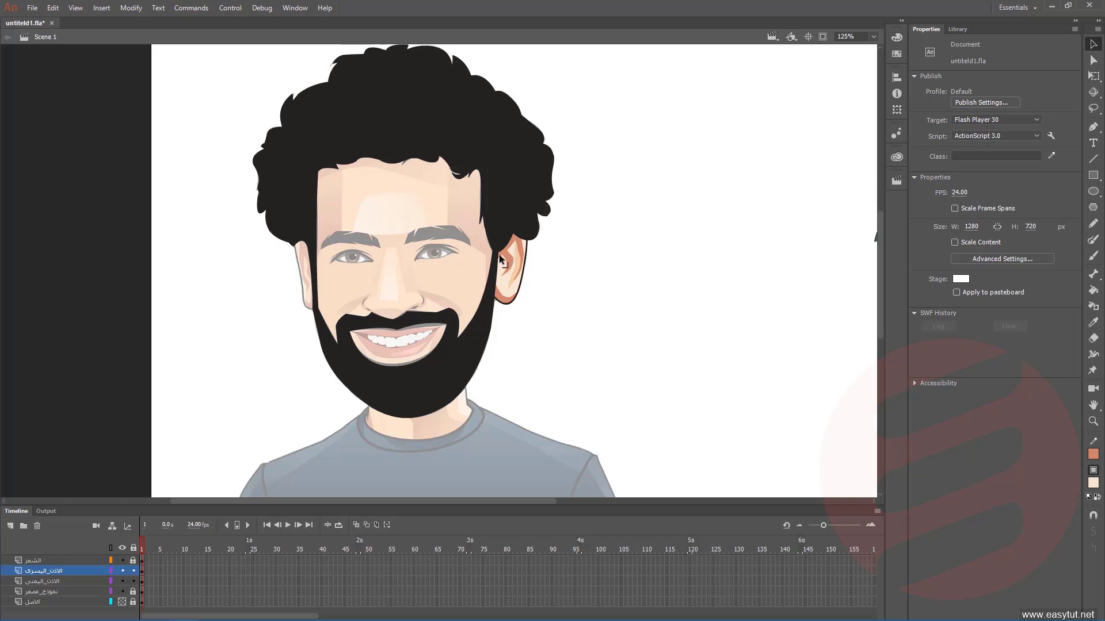
{"action": "left_click", "coordinate": [27, 568]}
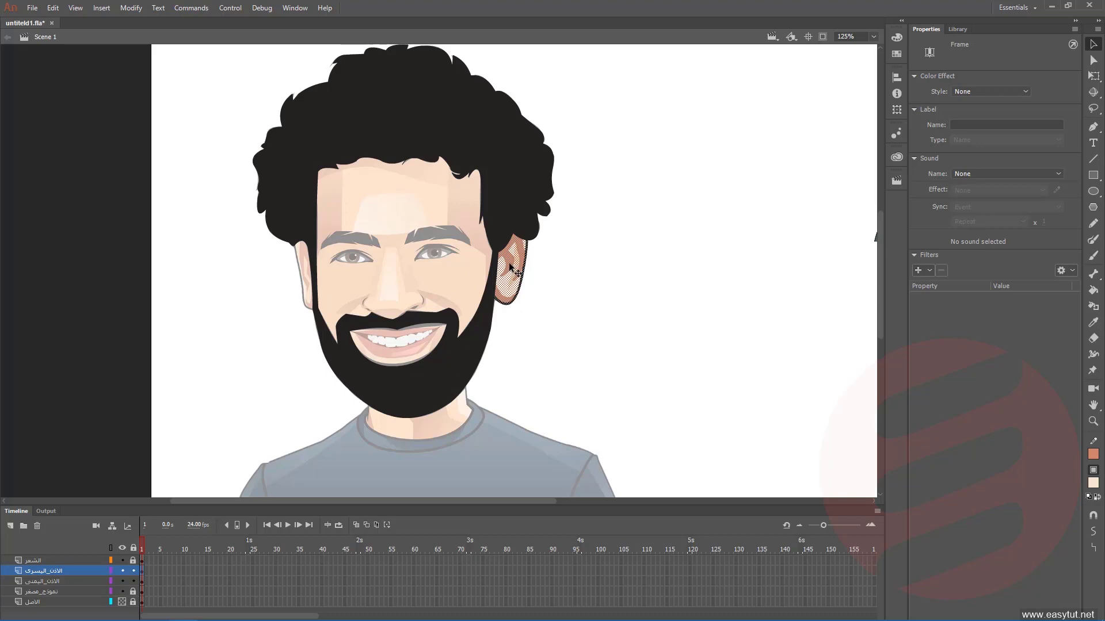
{"action": "left_click_drag", "start_coordinate": [508, 262], "coordinate": [279, 277]}
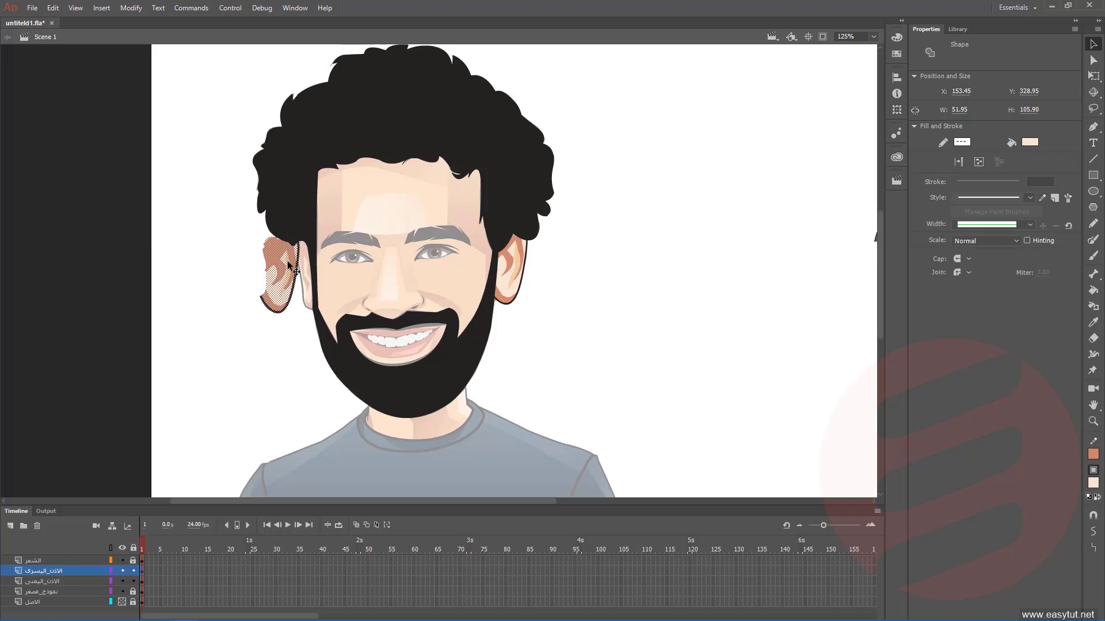
- Flip the copied ear horizontally and place it over the faded reference ear beside the sideburn
{"action": "right_click", "coordinate": [289, 266]}
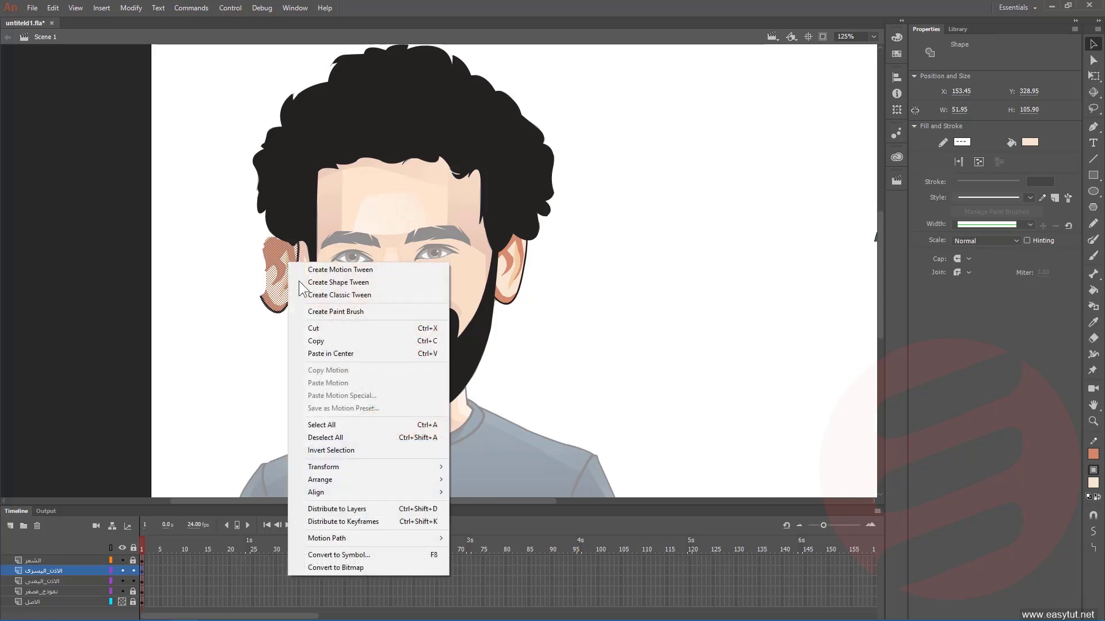
{"action": "mouse_move", "coordinate": [357, 467]}
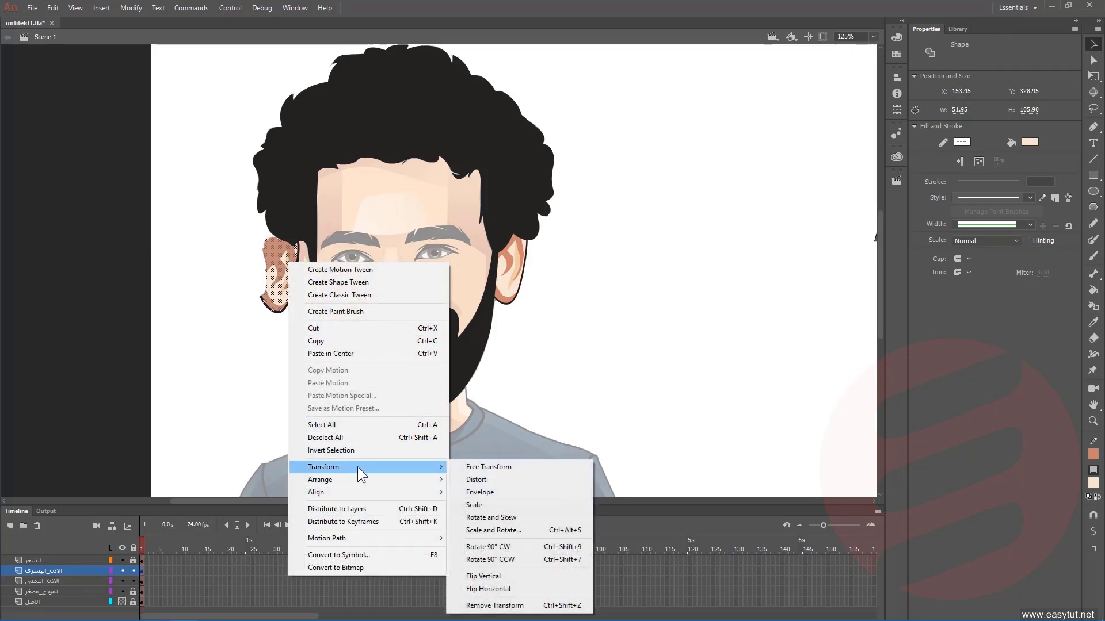
{"action": "left_click", "coordinate": [534, 589]}
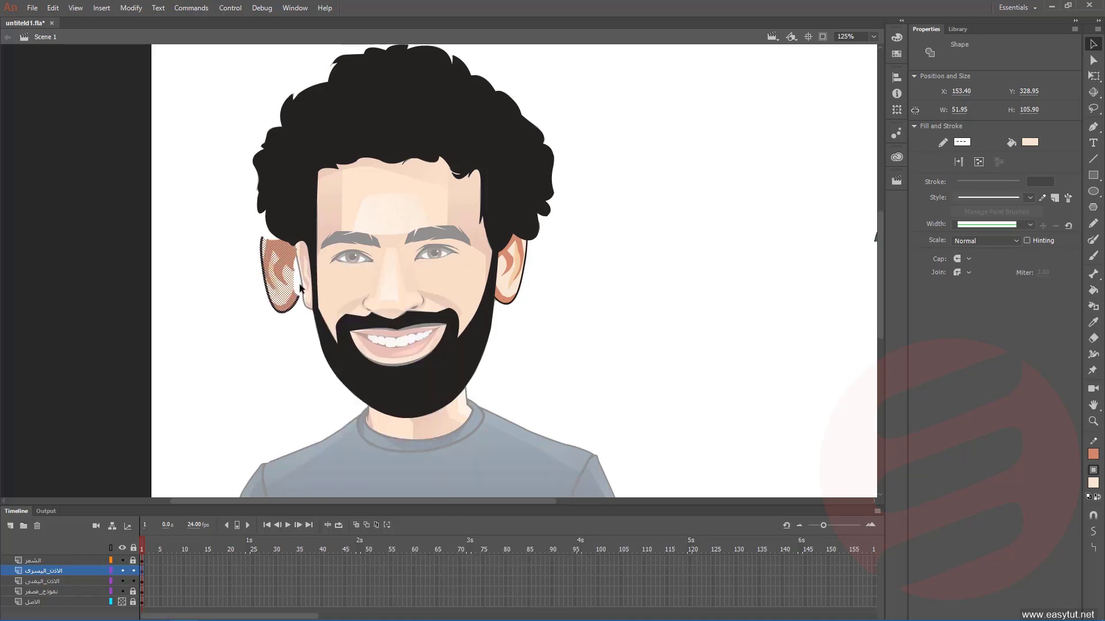
{"action": "mouse_move", "coordinate": [293, 290]}
{"action": "left_mouse_down"}
{"action": "mouse_move", "coordinate": [305, 294]}
{"action": "mouse_move", "coordinate": [302, 279]}
{"action": "left_mouse_up"}
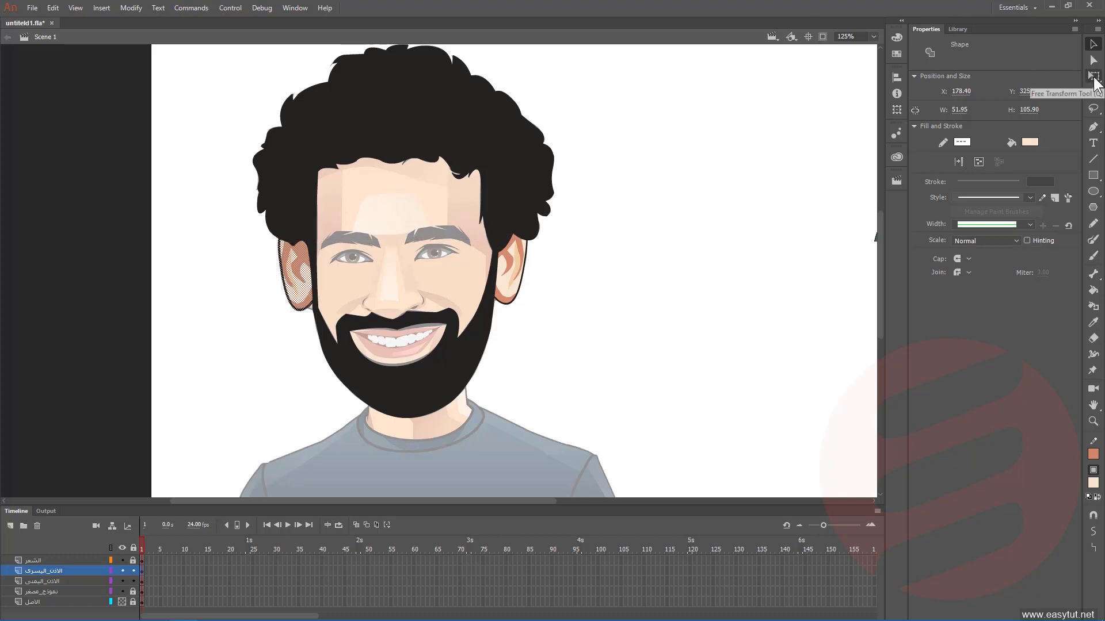
- Narrow the copied ear to about 29 px wide and tilt it to match the reference ear with Free Transform
{"action": "left_click", "coordinate": [1093, 77]}
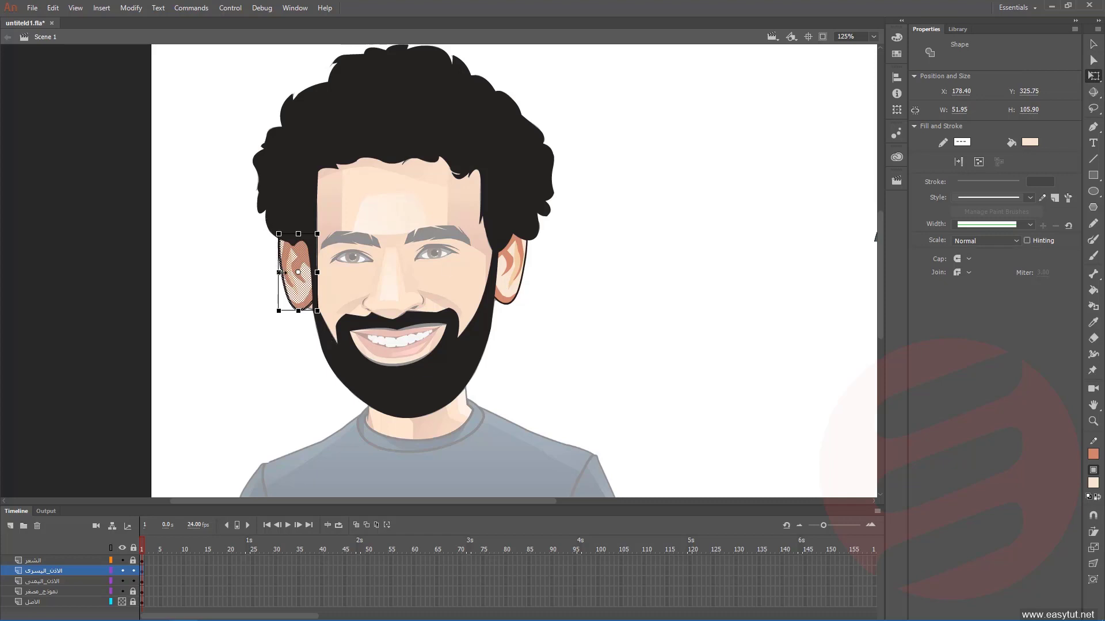
{"action": "left_click_drag", "start_coordinate": [281, 272], "coordinate": [288, 272]}
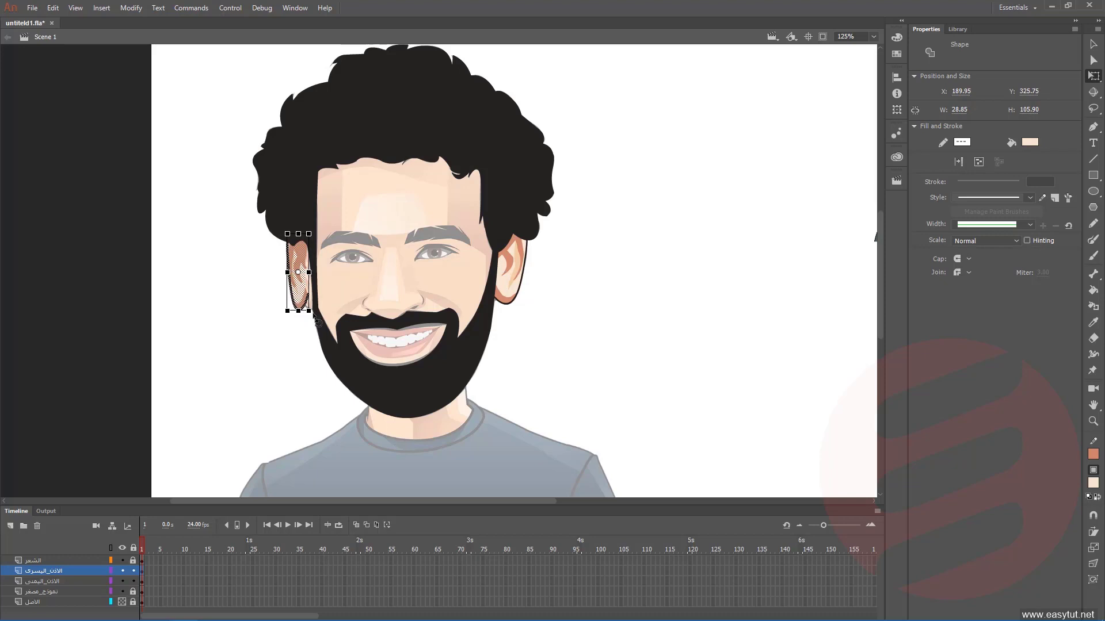
{"action": "mouse_move", "coordinate": [317, 321]}
{"action": "left_mouse_down"}
{"action": "mouse_move", "coordinate": [300, 301]}
{"action": "mouse_move", "coordinate": [310, 309]}
{"action": "left_mouse_up"}
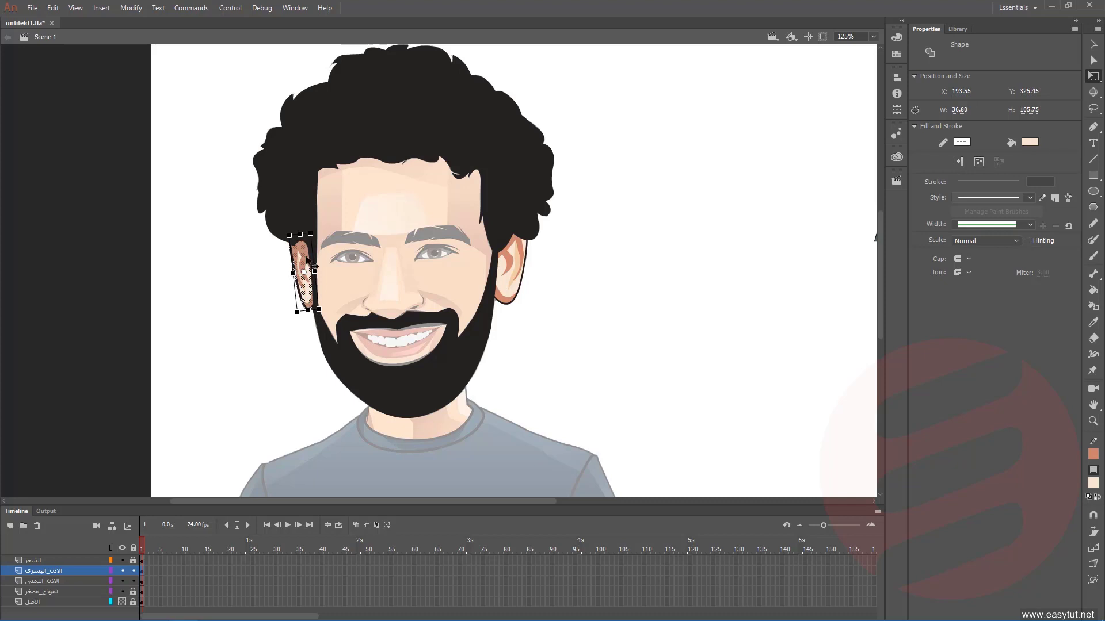
{"action": "left_click", "coordinate": [580, 319]}
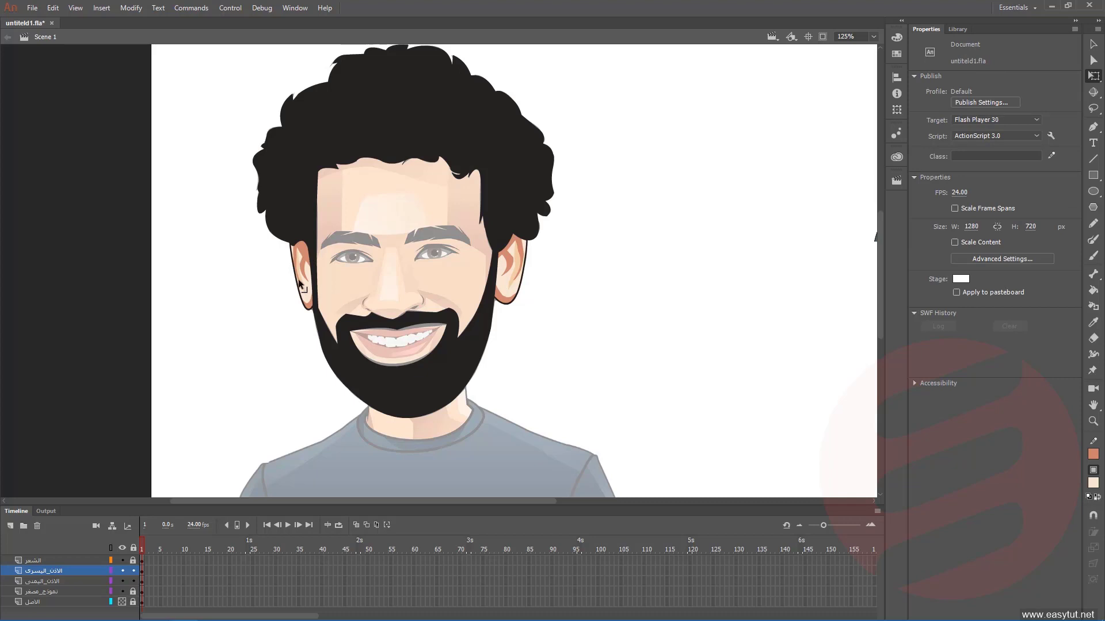
- Nudge the artwork on the الاذن_اليسرى layer slightly toward the face so it tucks behind the sideburn, and deselect it
{"action": "left_click", "coordinate": [41, 572]}
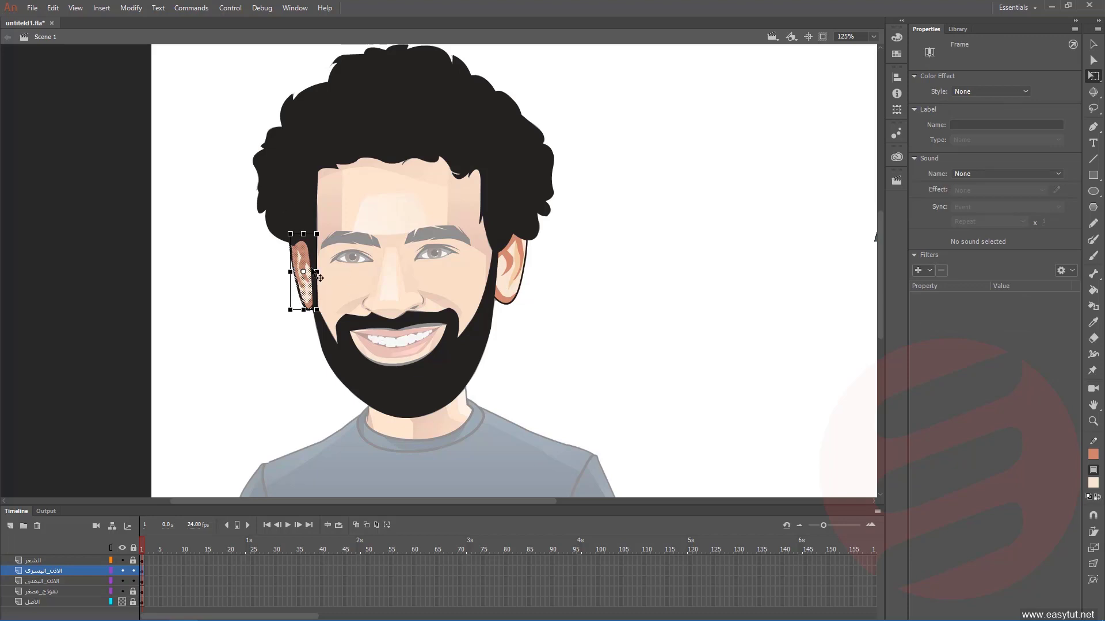
{"action": "left_click_drag", "start_coordinate": [320, 277], "coordinate": [321, 278]}
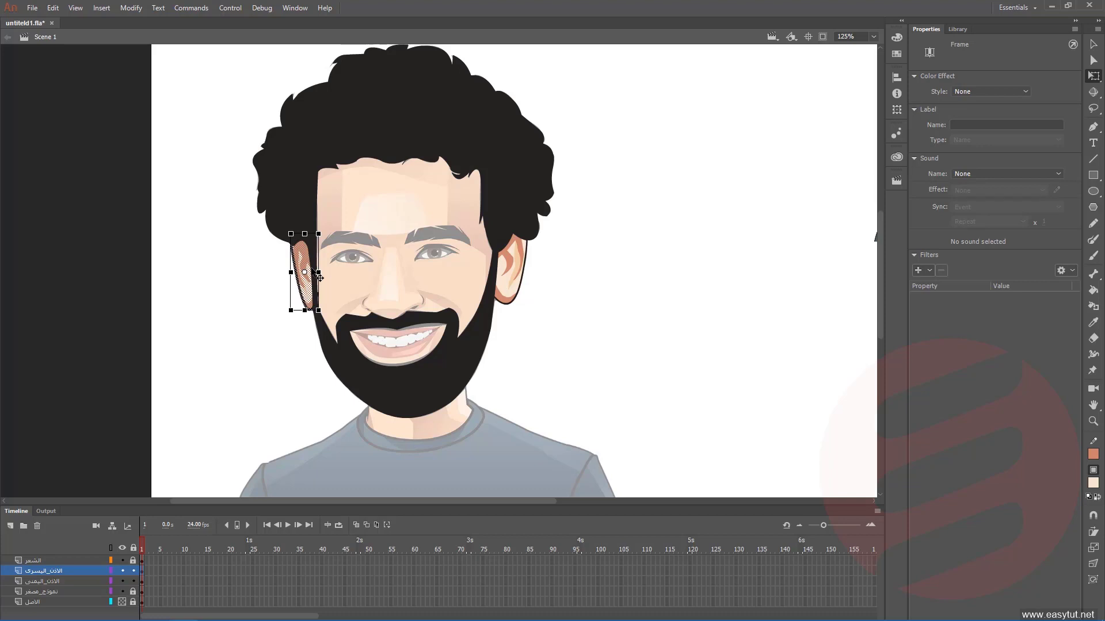
{"action": "key", "text": "Right"}
{"action": "key", "text": "Right"}
{"action": "key", "text": "Right"}
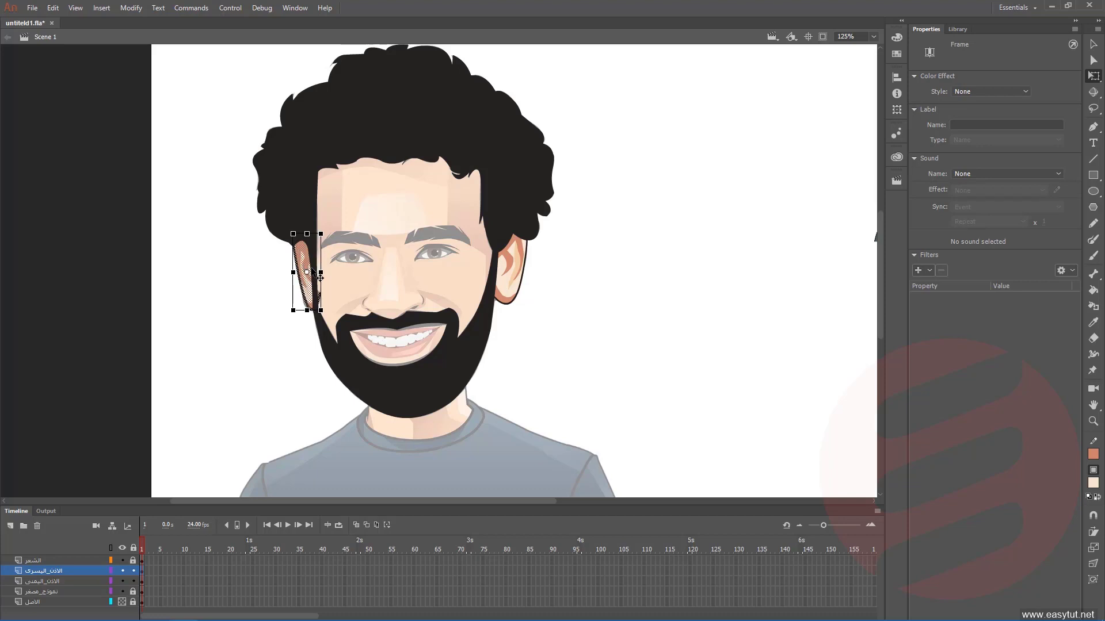
{"action": "key", "text": "Right"}
{"action": "key", "text": "Right"}
{"action": "key", "text": "Right"}
{"action": "key", "text": "Right"}
{"action": "key", "text": "Right"}
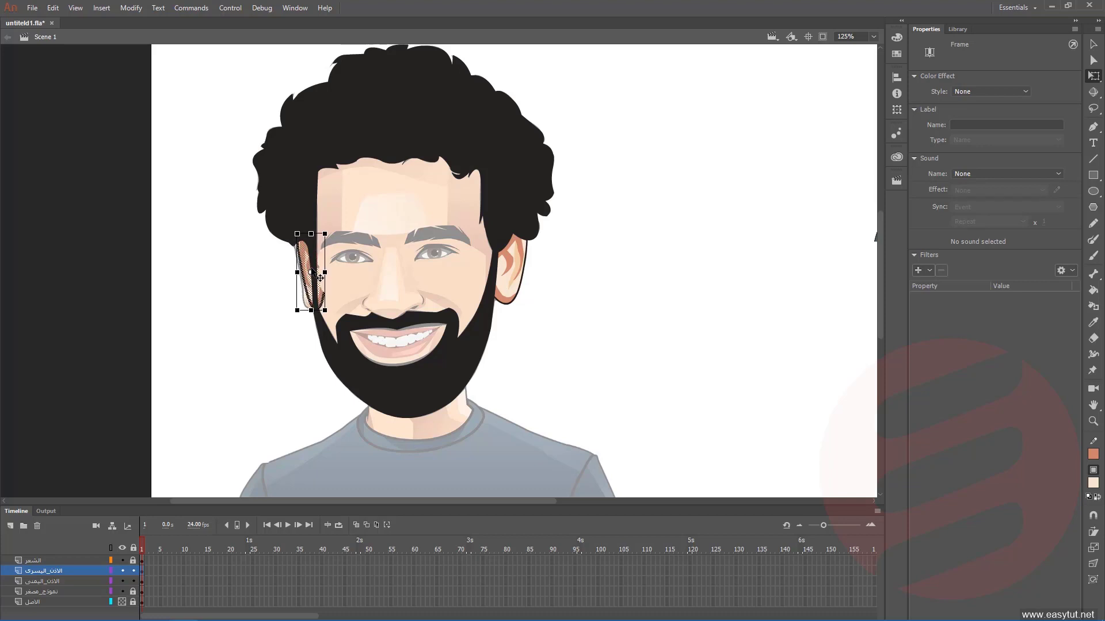
{"action": "key", "text": "Left"}
{"action": "key", "text": "Left"}
{"action": "key", "text": "Left"}
{"action": "key", "text": "Left"}
{"action": "key", "text": "Left"}
{"action": "key", "text": "Left"}
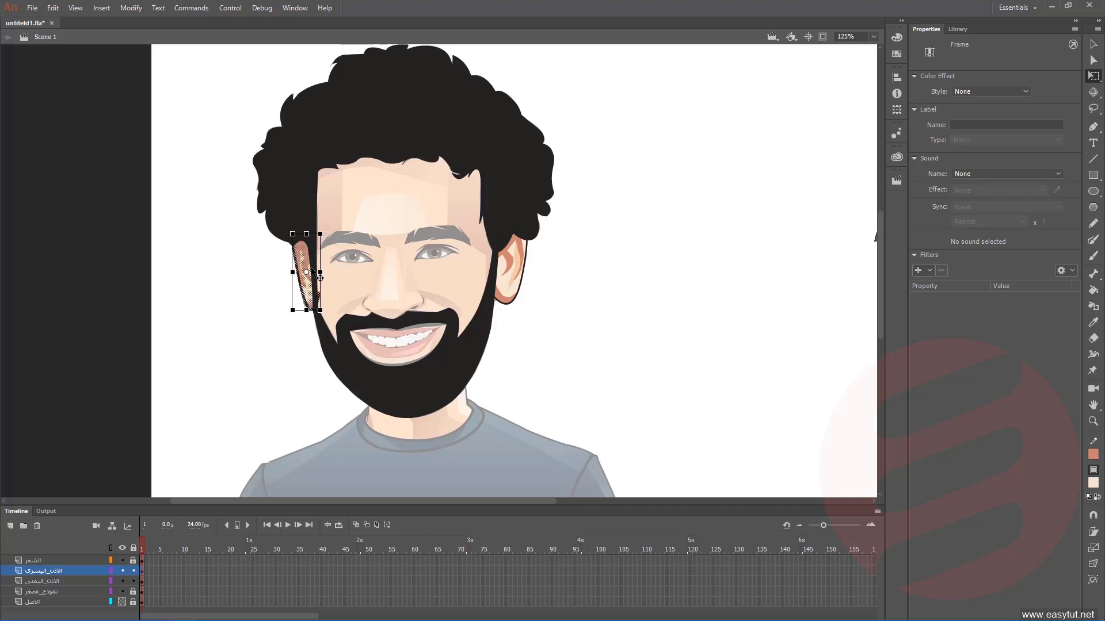
{"action": "left_click", "coordinate": [620, 250]}
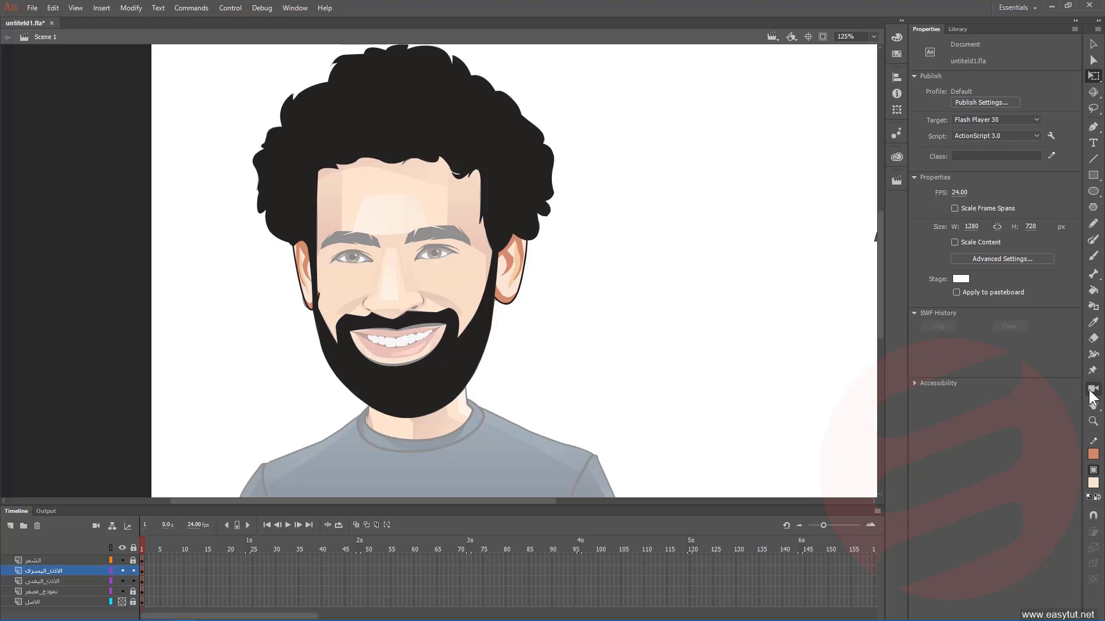
- Erase the left ear's overspill onto the face in Erase Normal mode and check the artwork with the reference layer (الاصل) hidden
{"action": "left_click", "coordinate": [1093, 339]}
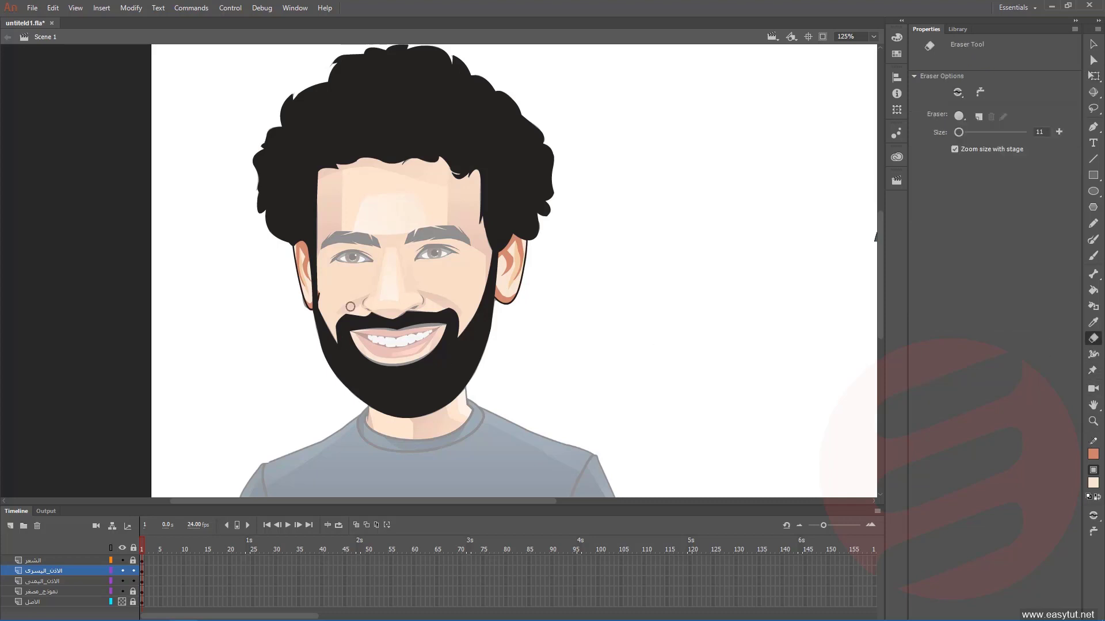
{"action": "left_click_drag", "start_coordinate": [317, 287], "coordinate": [323, 325]}
{"action": "key", "text": "ctrl+z"}
{"action": "key", "text": "ctrl+z"}
{"action": "left_click", "coordinate": [957, 90]}
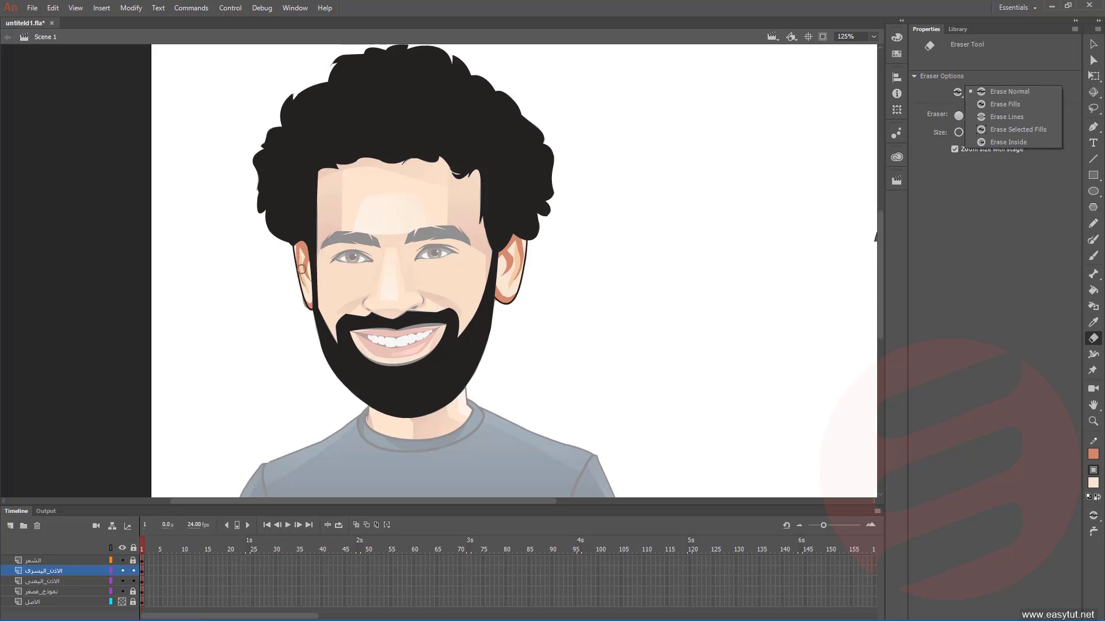
{"action": "left_click_drag", "start_coordinate": [319, 278], "coordinate": [323, 321]}
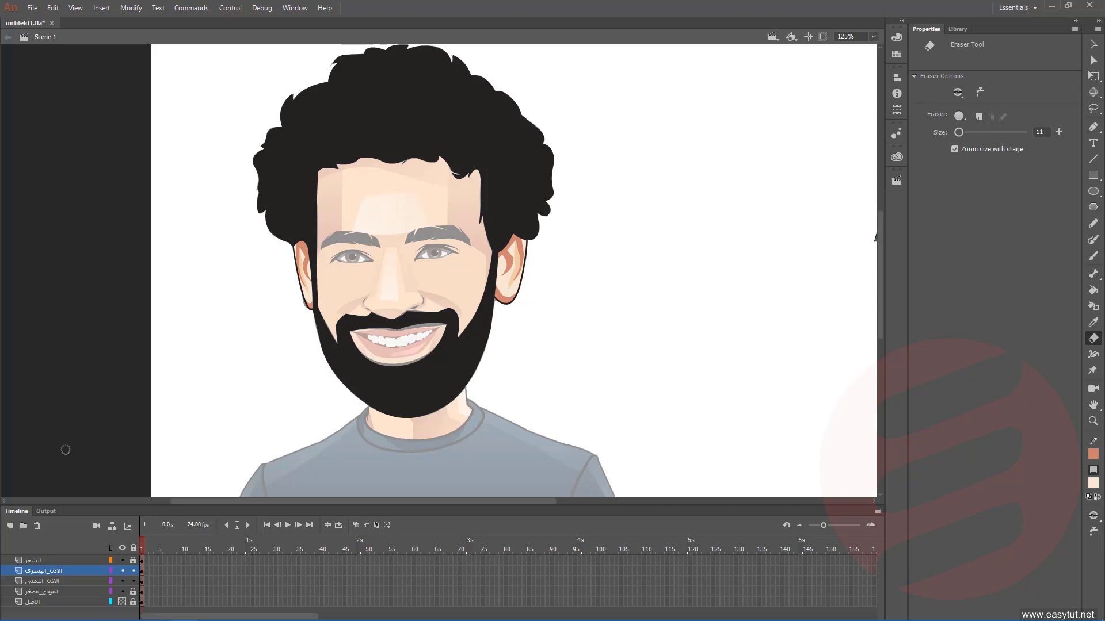
{"action": "left_click", "coordinate": [122, 601]}
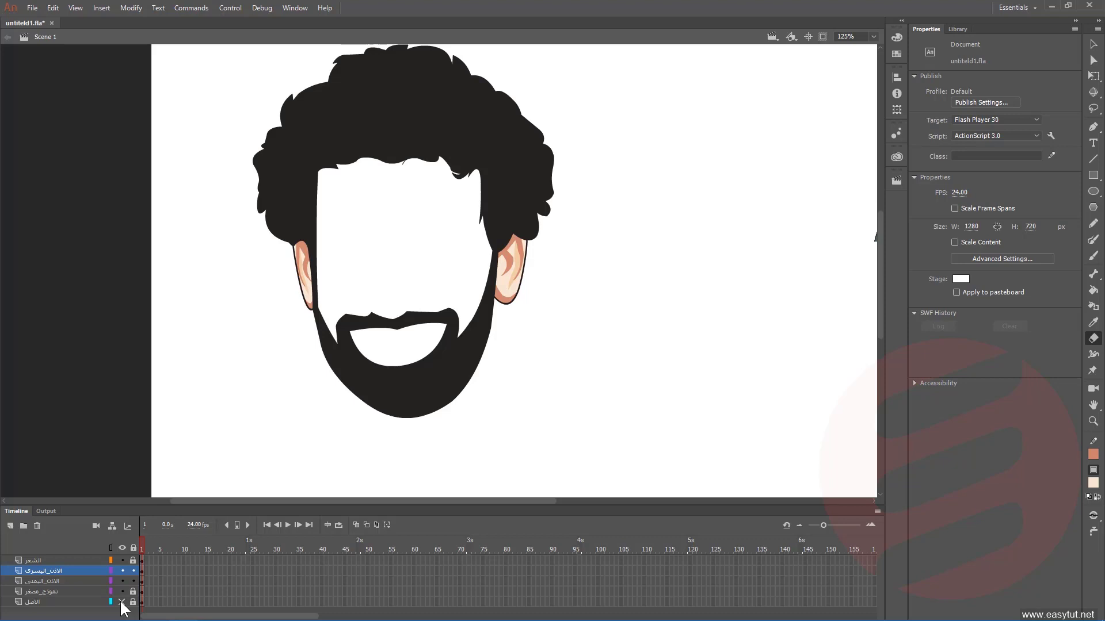
{"action": "left_click", "coordinate": [122, 602]}
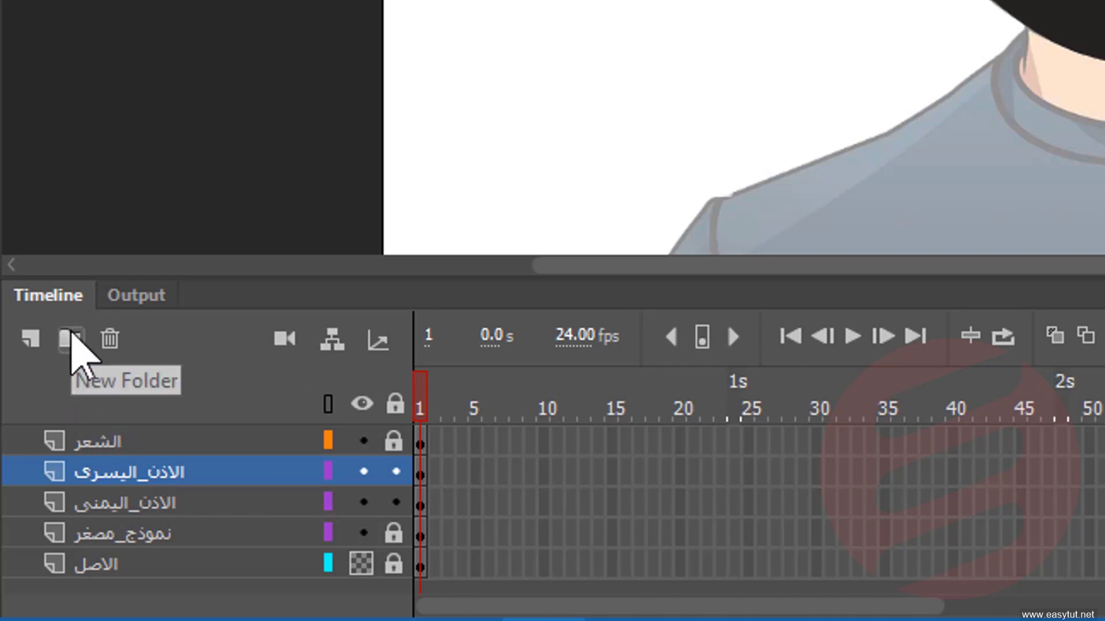
- Create a layer folder named الاذن directly above the two ear layers
{"action": "left_click", "coordinate": [71, 339]}
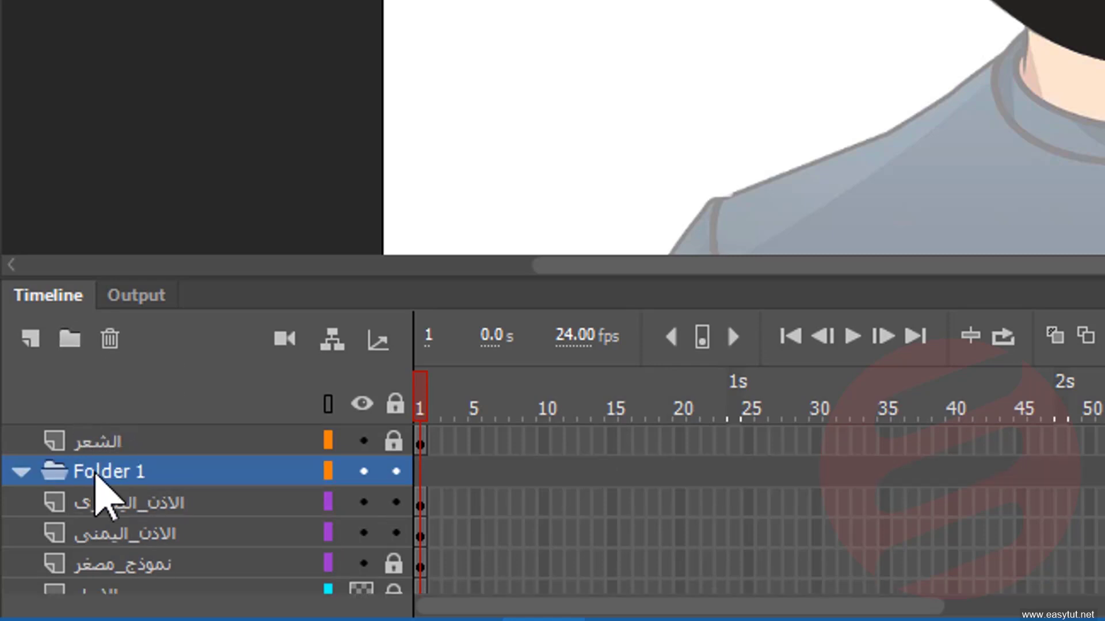
{"action": "double_click", "coordinate": [95, 473]}
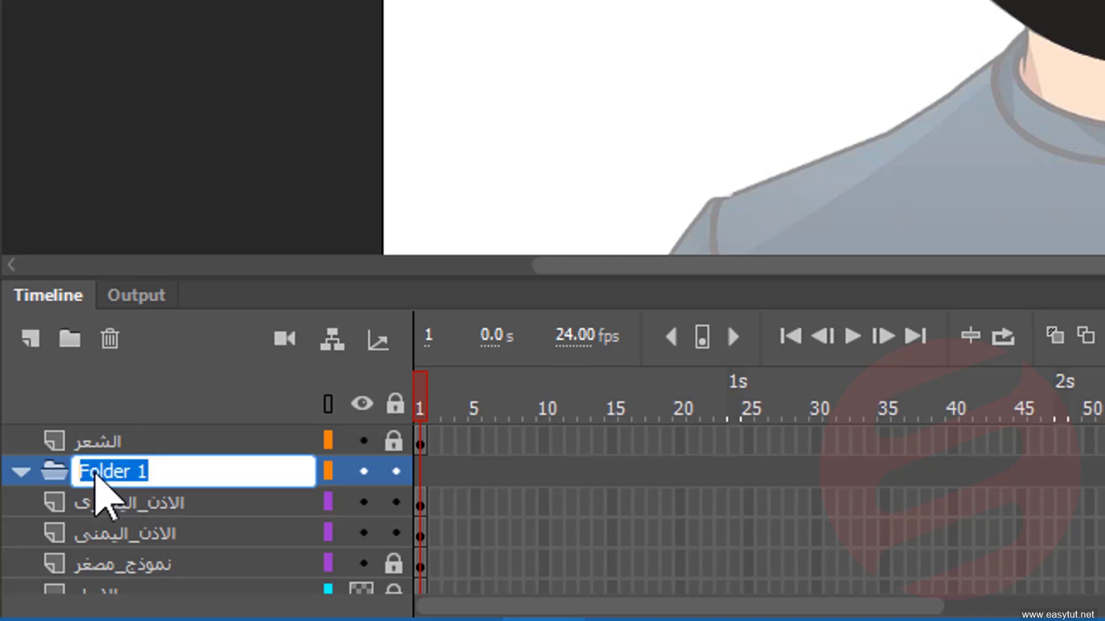
{"action": "type", "text": "الاذن"}
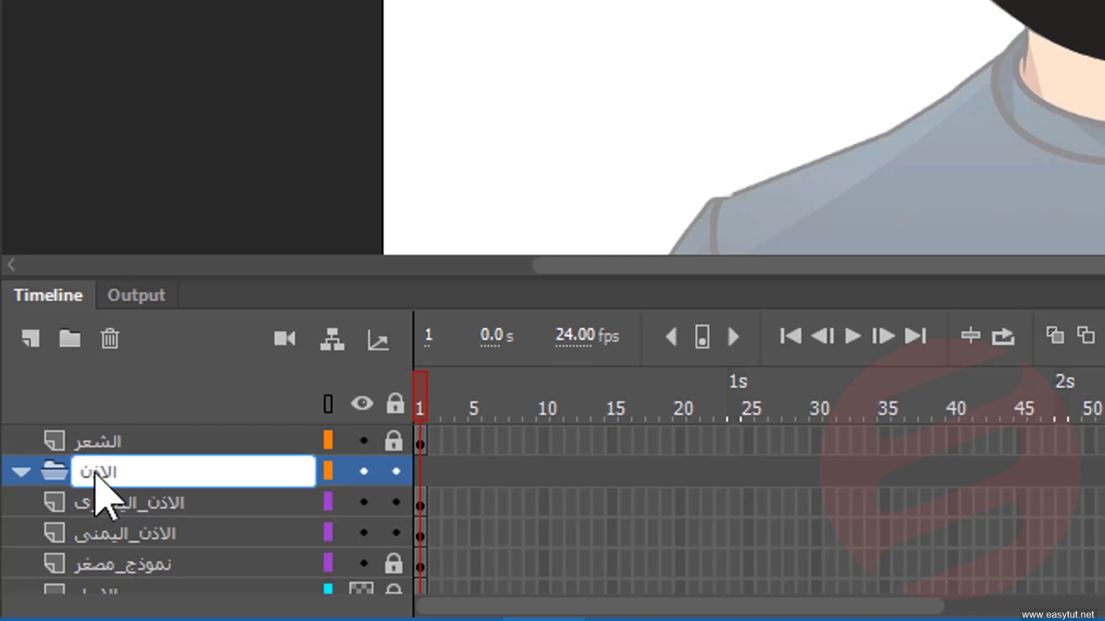
{"action": "key", "text": "Return"}
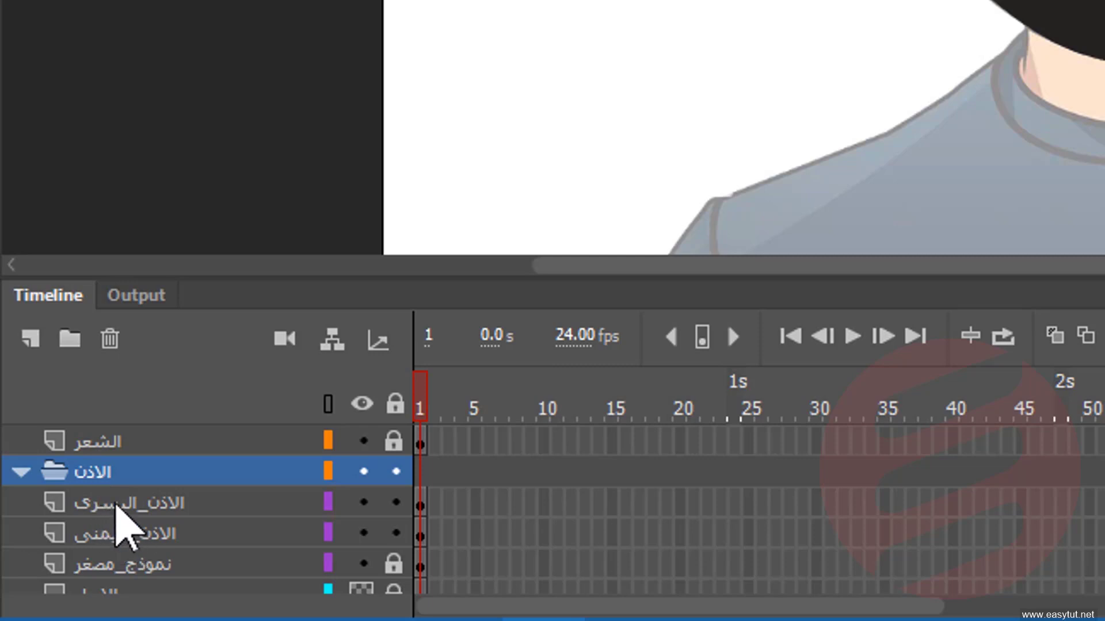
- Move the الاذن_اليسرى and الاذن_اليمنى layers into the الاذن folder and collapse the folder
{"action": "left_click", "coordinate": [117, 505]}
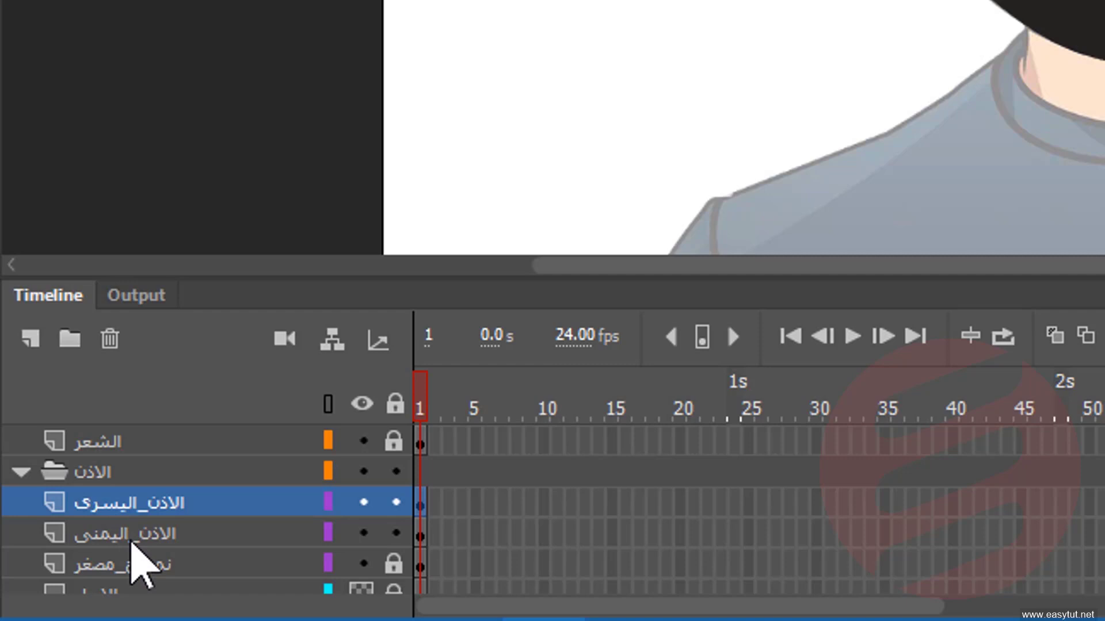
{"action": "left_click", "coordinate": [131, 542], "text": "shift"}
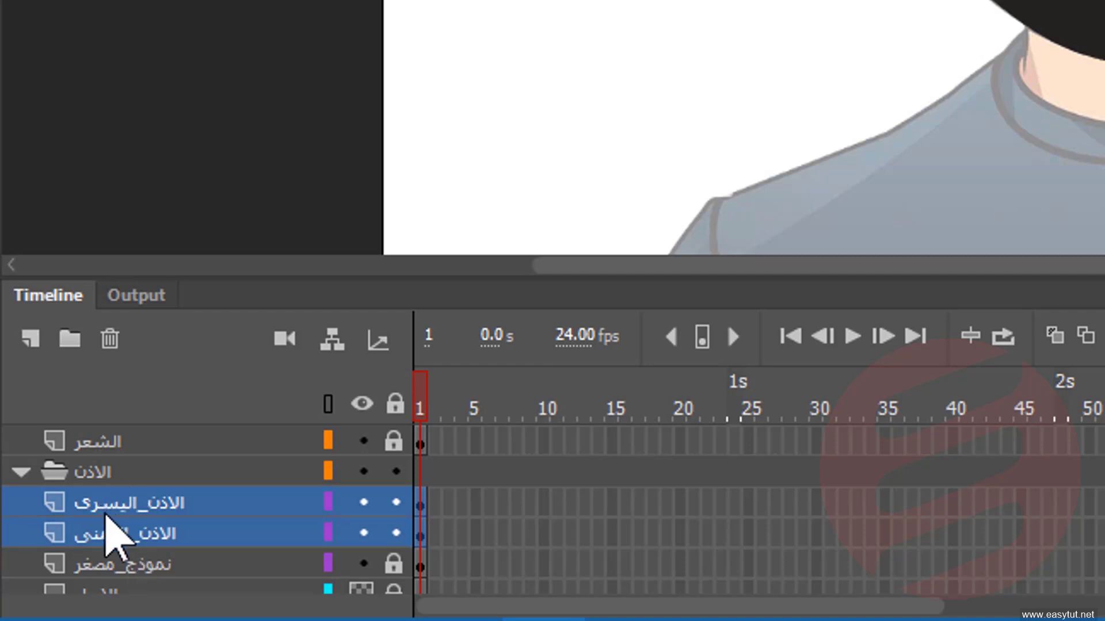
{"action": "left_click_drag", "start_coordinate": [104, 514], "coordinate": [83, 490]}
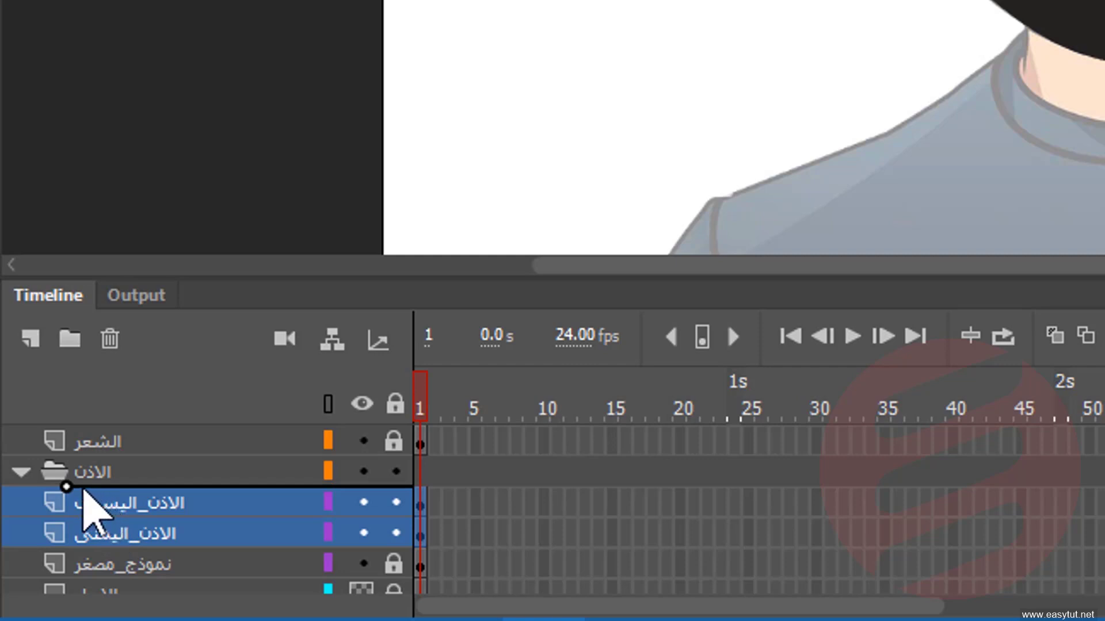
{"action": "left_click_drag", "start_coordinate": [83, 490], "coordinate": [82, 496]}
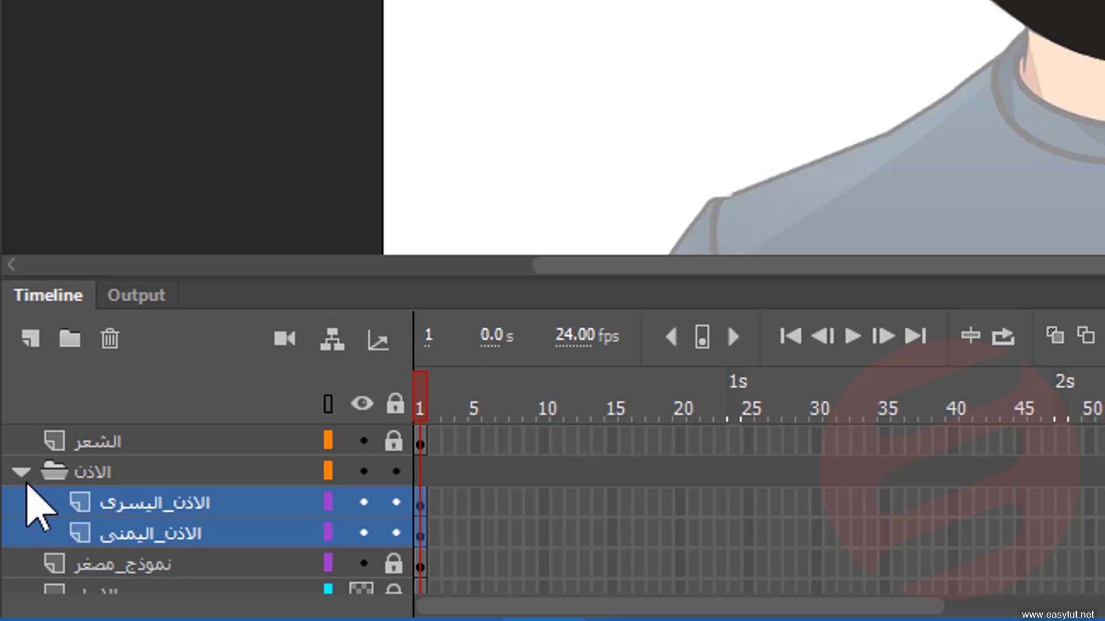
{"action": "left_click", "coordinate": [21, 473]}
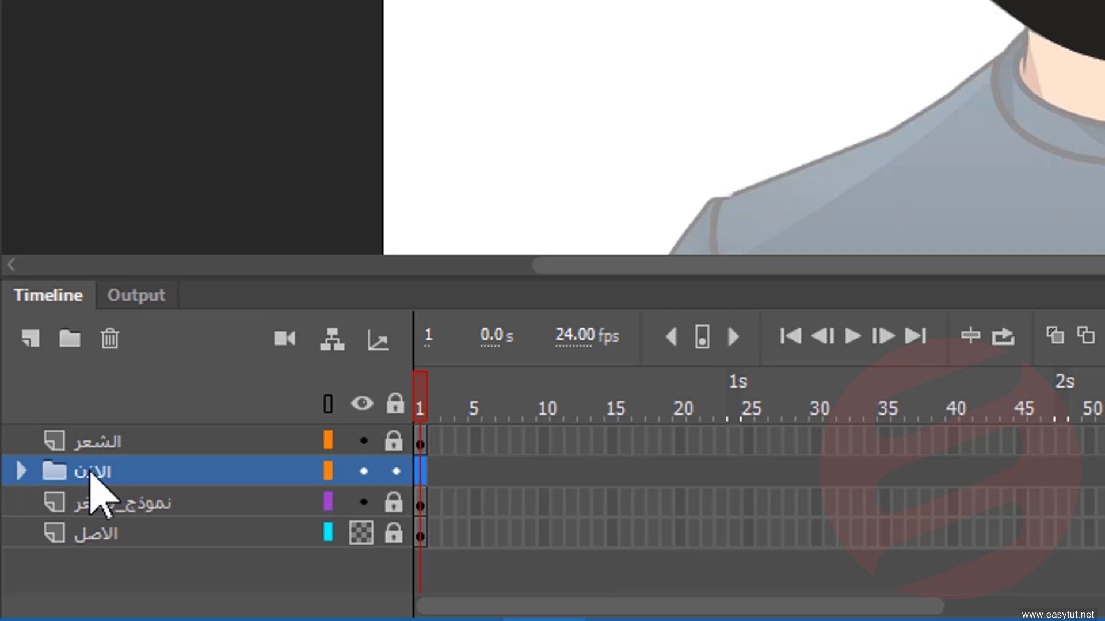
{"action": "left_click", "coordinate": [21, 472]}
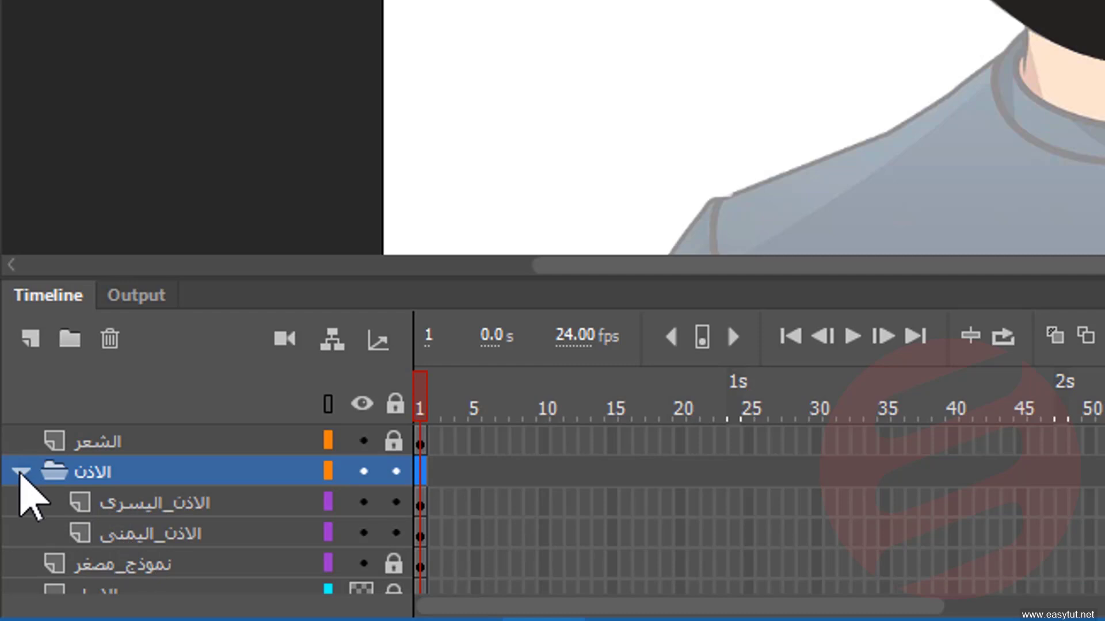
{"action": "left_click", "coordinate": [21, 472]}
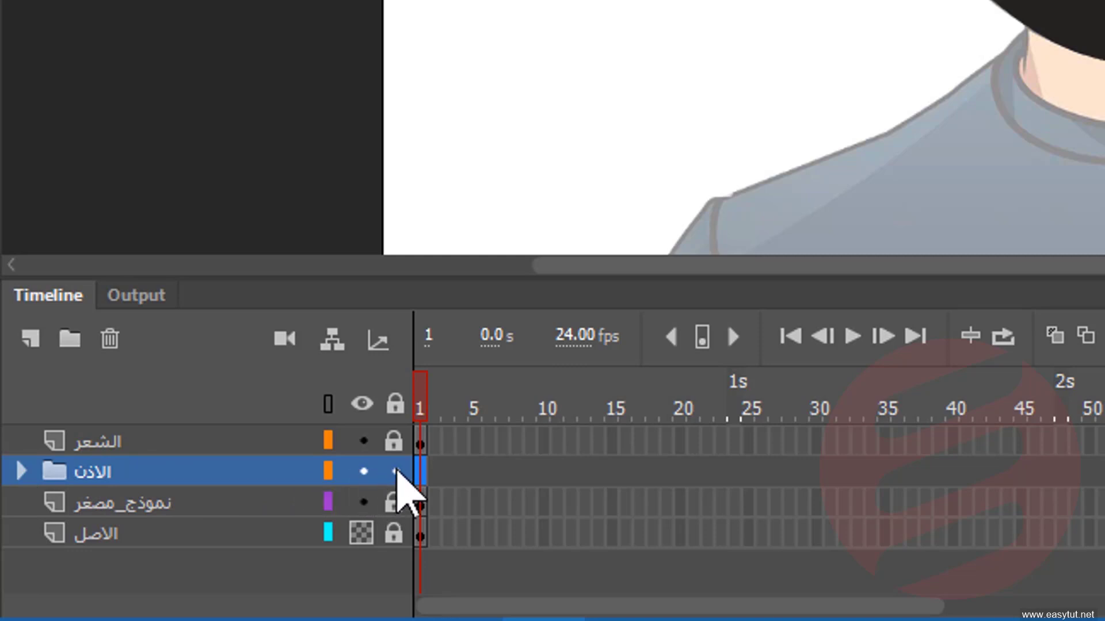
- Lock and hide the الاذن folder, and hide the الشعر layer to expose the faded reference
{"action": "left_click", "coordinate": [395, 472]}
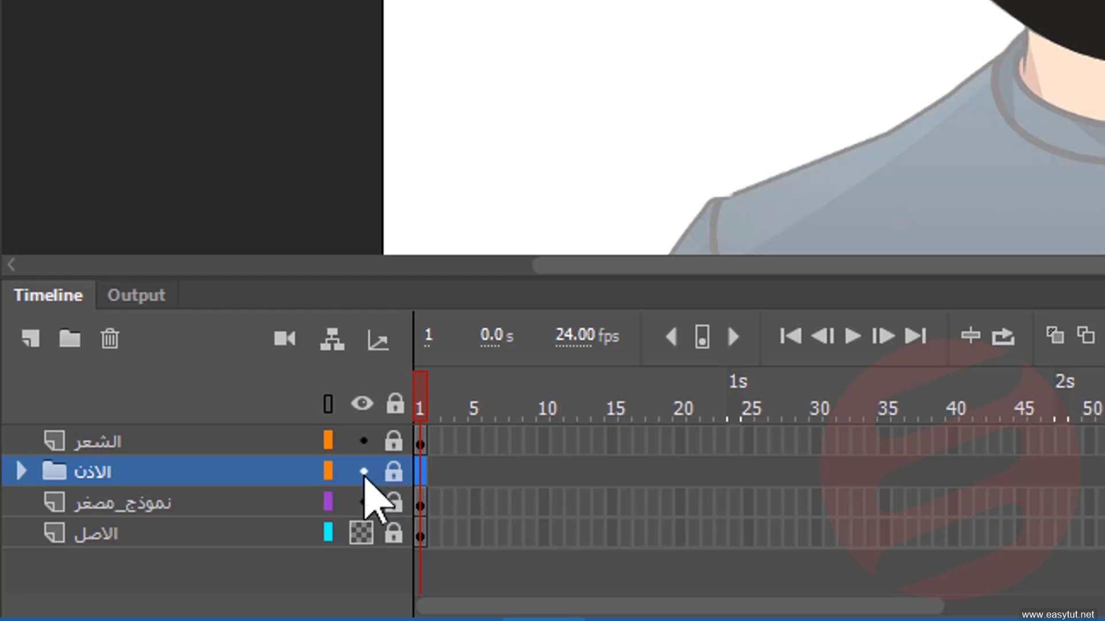
{"action": "left_click", "coordinate": [363, 472]}
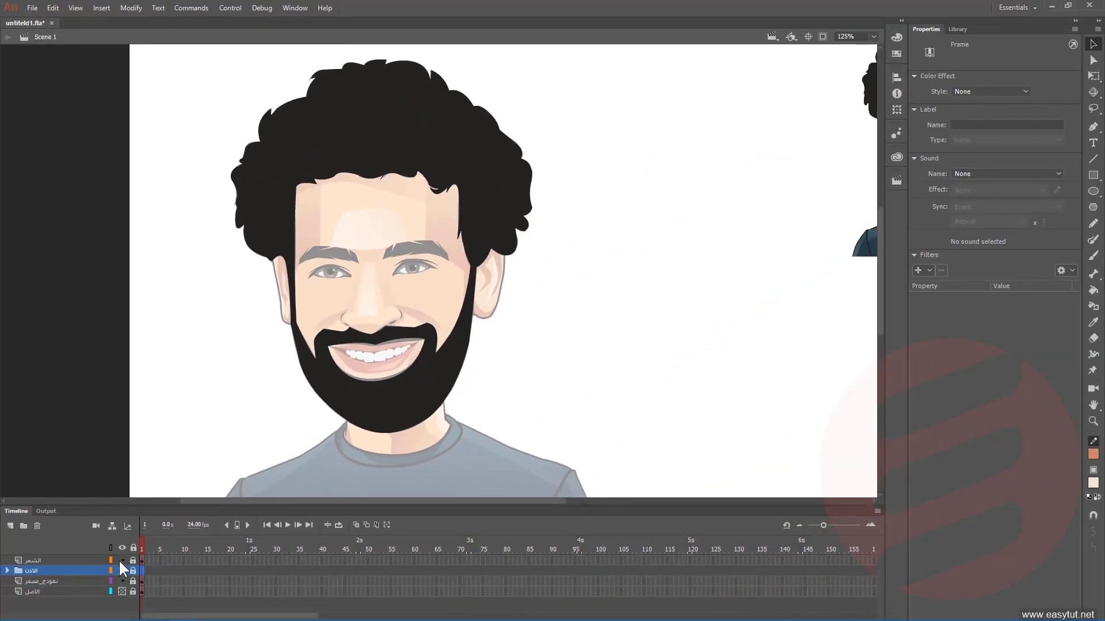
{"action": "left_click", "coordinate": [121, 560]}
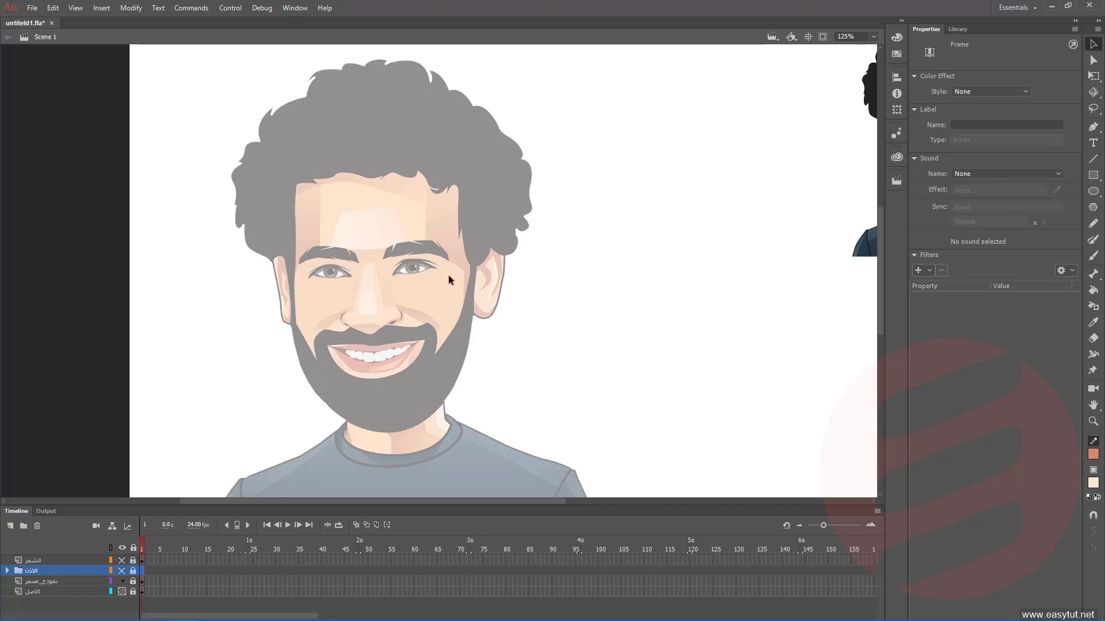
- Add a layer named العين_اليمنى above the الاذن folder for the eye beside the larger visible ear
{"action": "left_click", "coordinate": [1093, 421]}
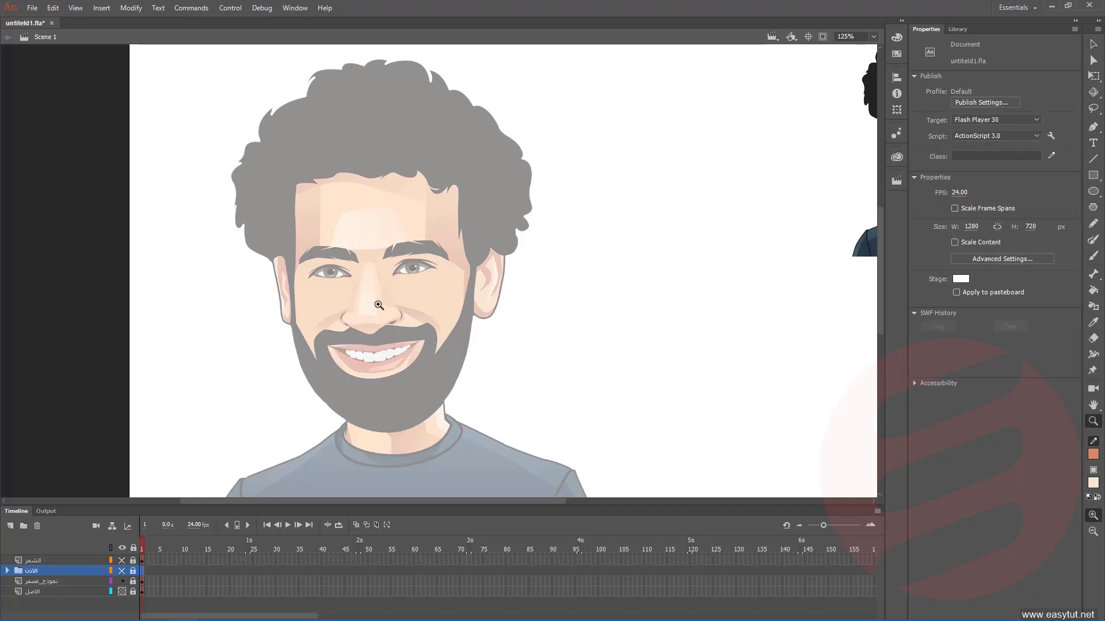
{"action": "left_click_drag", "start_coordinate": [359, 228], "coordinate": [482, 316]}
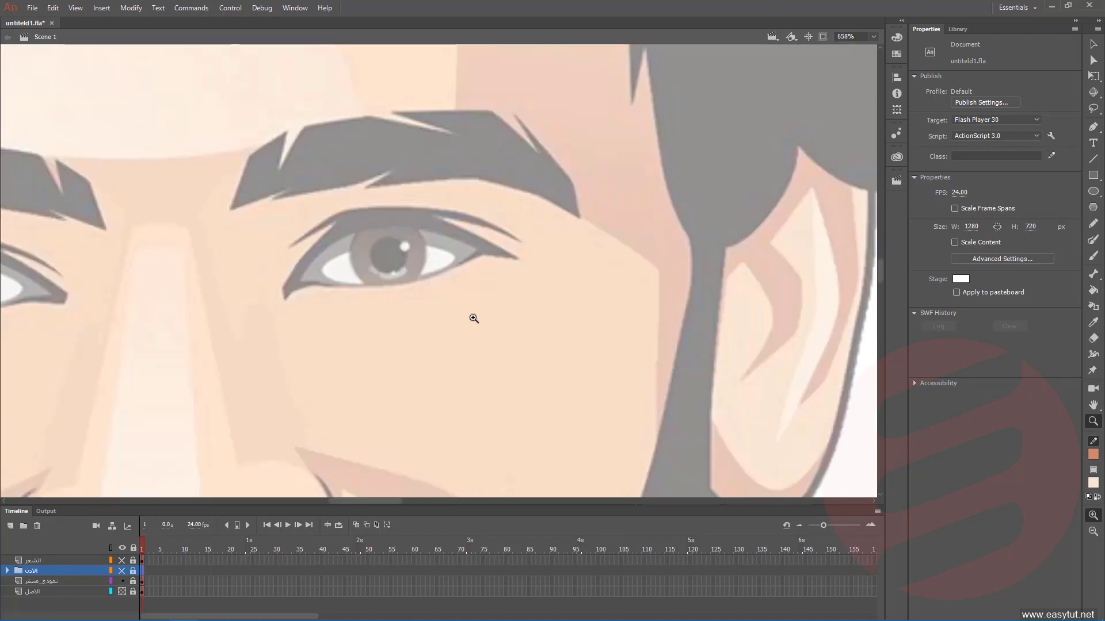
{"action": "left_click", "coordinate": [8, 524]}
{"action": "double_click", "coordinate": [32, 566]}
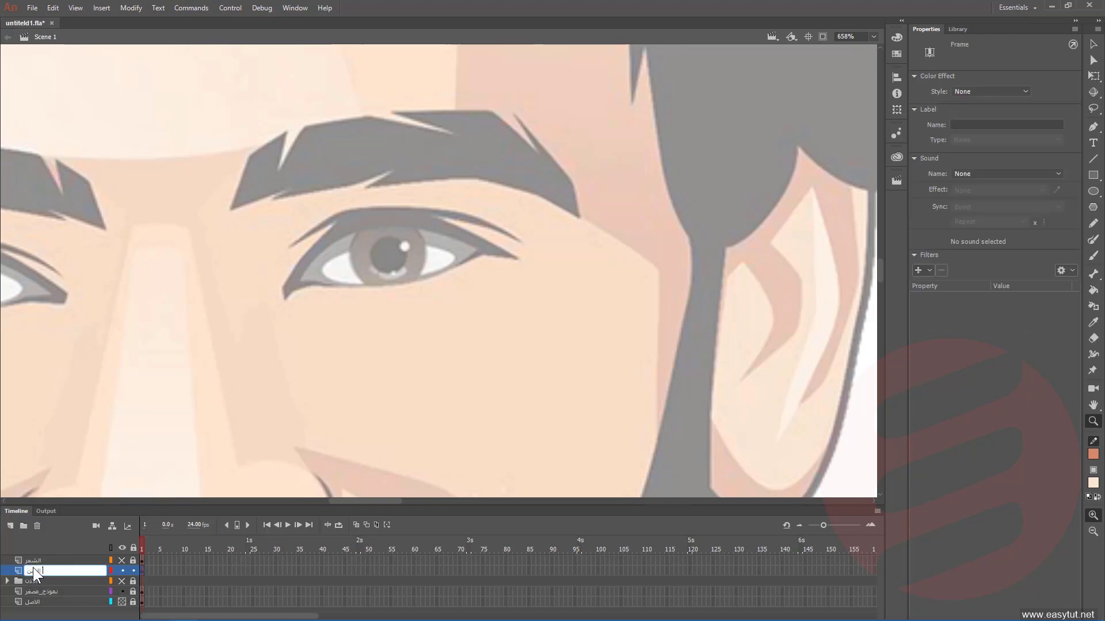
{"action": "key", "text": "Return"}
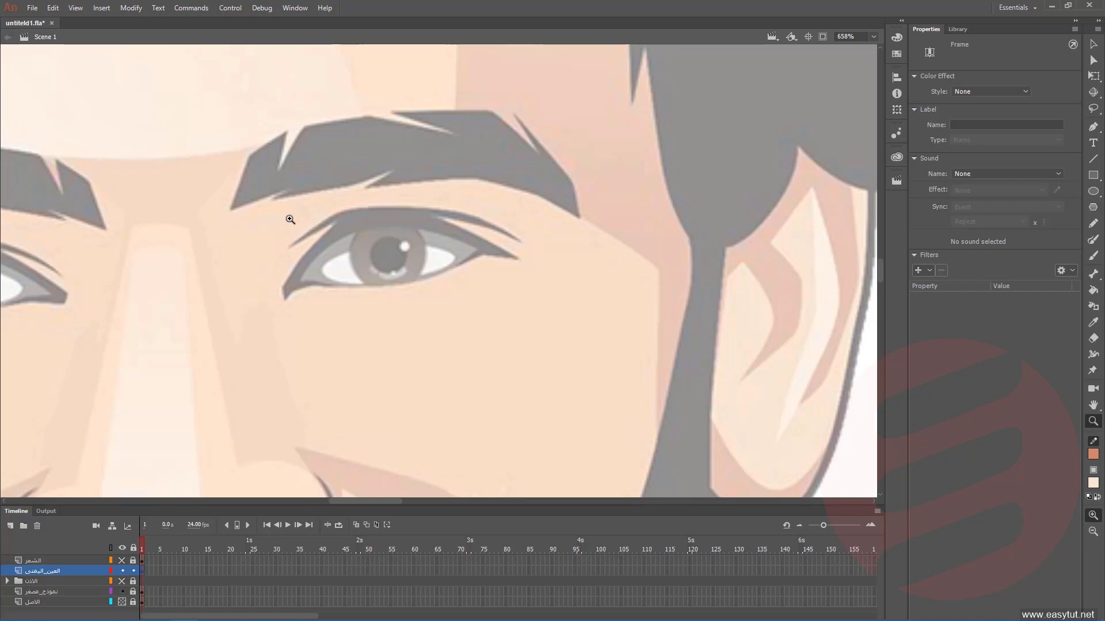
- Set the Line tool's stroke color to the near-black sampled from the eyebrow of the full-color small portrait
{"action": "left_click", "coordinate": [1093, 161]}
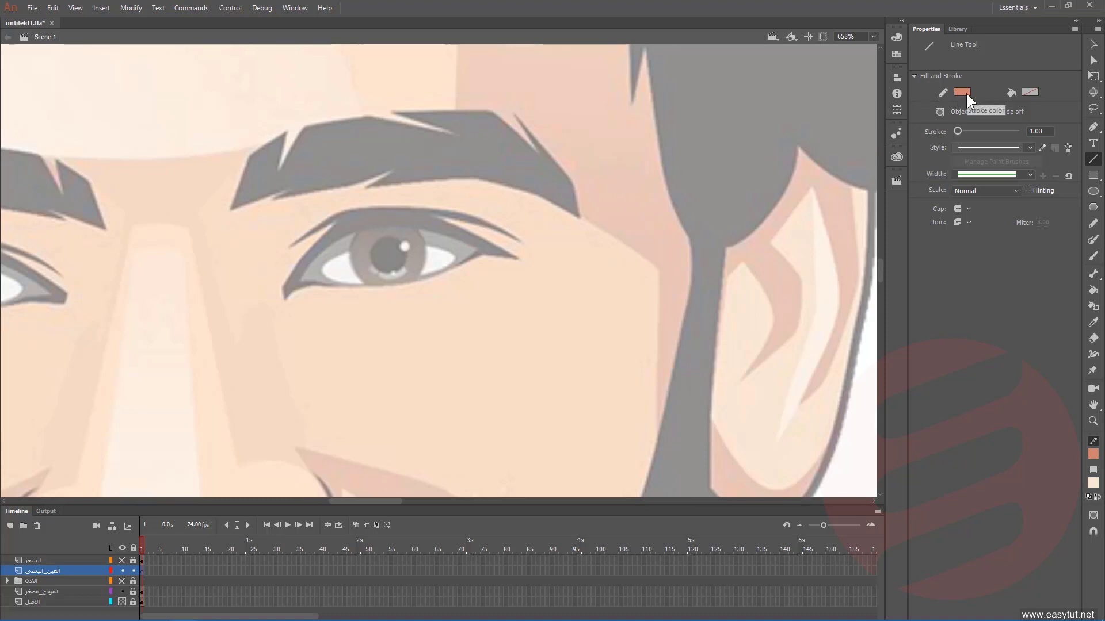
{"action": "left_click_drag", "start_coordinate": [757, 167], "coordinate": [101, 348]}
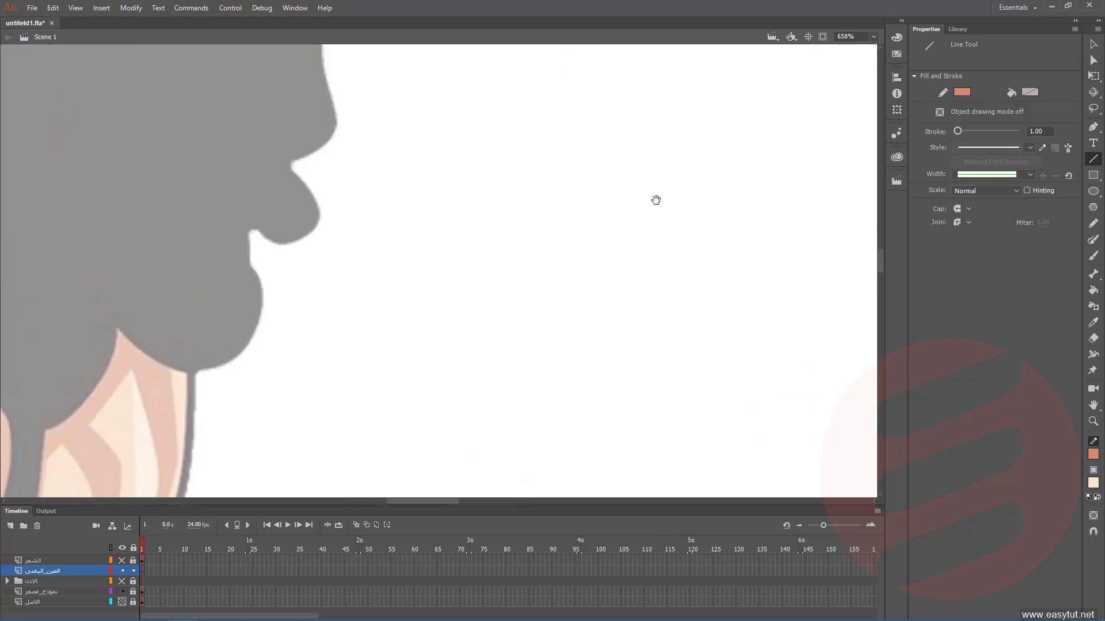
{"action": "left_click_drag", "start_coordinate": [653, 197], "coordinate": [288, 291]}
{"action": "left_click_drag", "start_coordinate": [646, 214], "coordinate": [100, 397]}
{"action": "left_click_drag", "start_coordinate": [581, 226], "coordinate": [632, 214]}
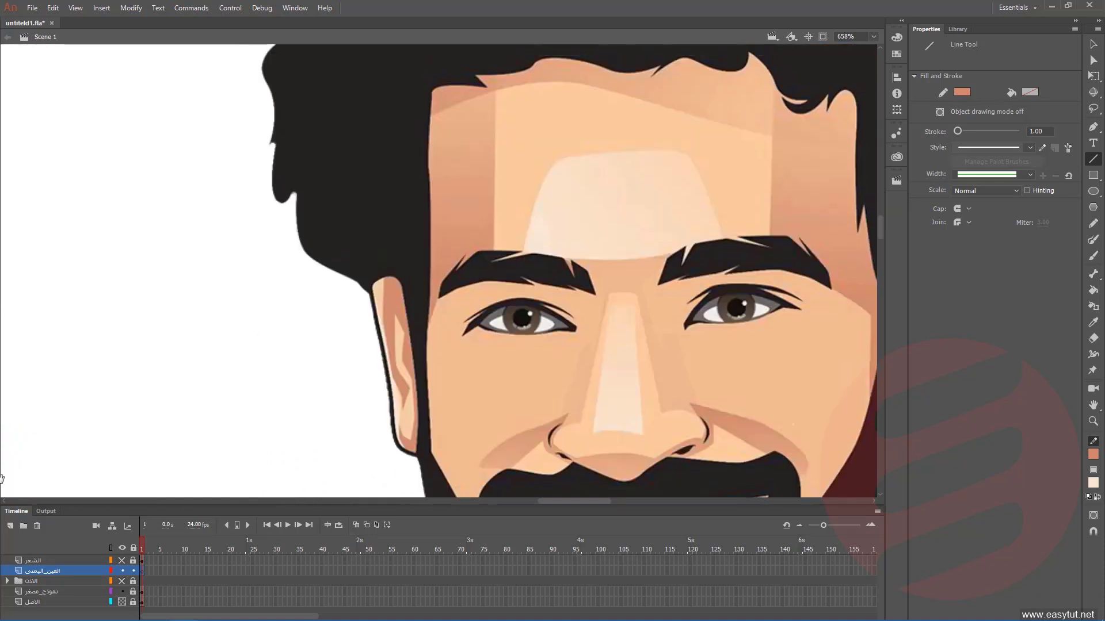
{"action": "left_click", "coordinate": [966, 89]}
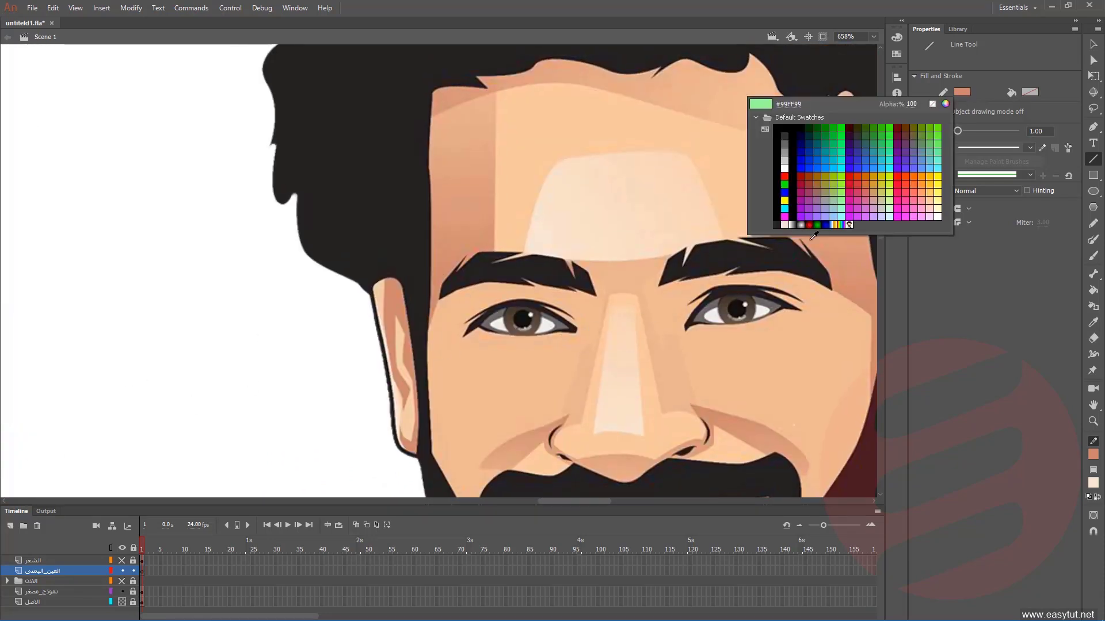
{"action": "left_click", "coordinate": [744, 281]}
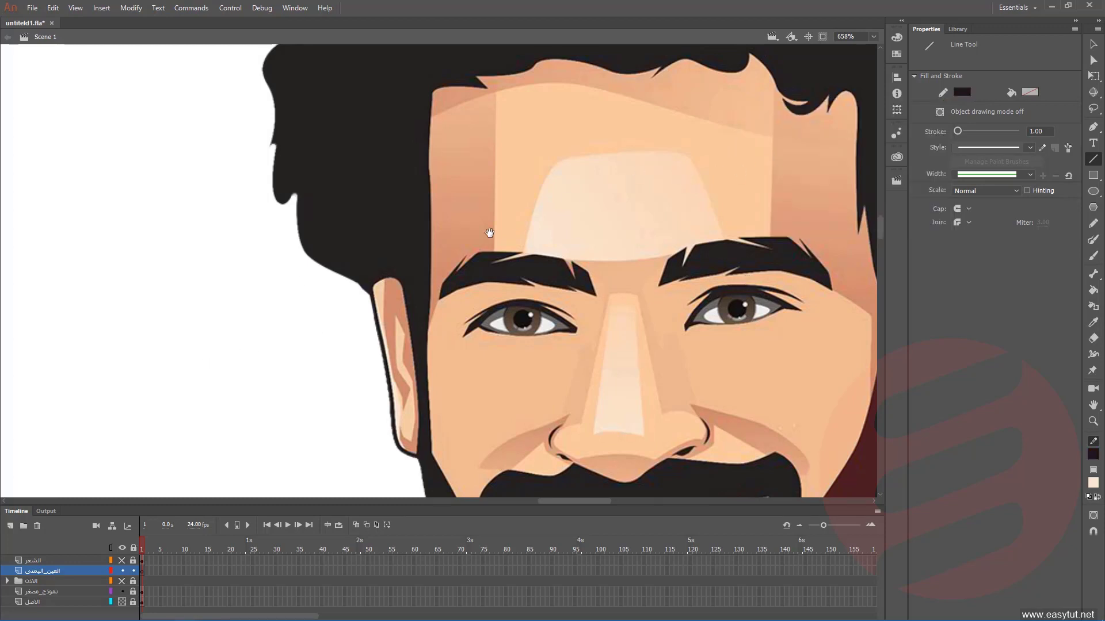
{"action": "left_click_drag", "start_coordinate": [247, 355], "coordinate": [506, 240]}
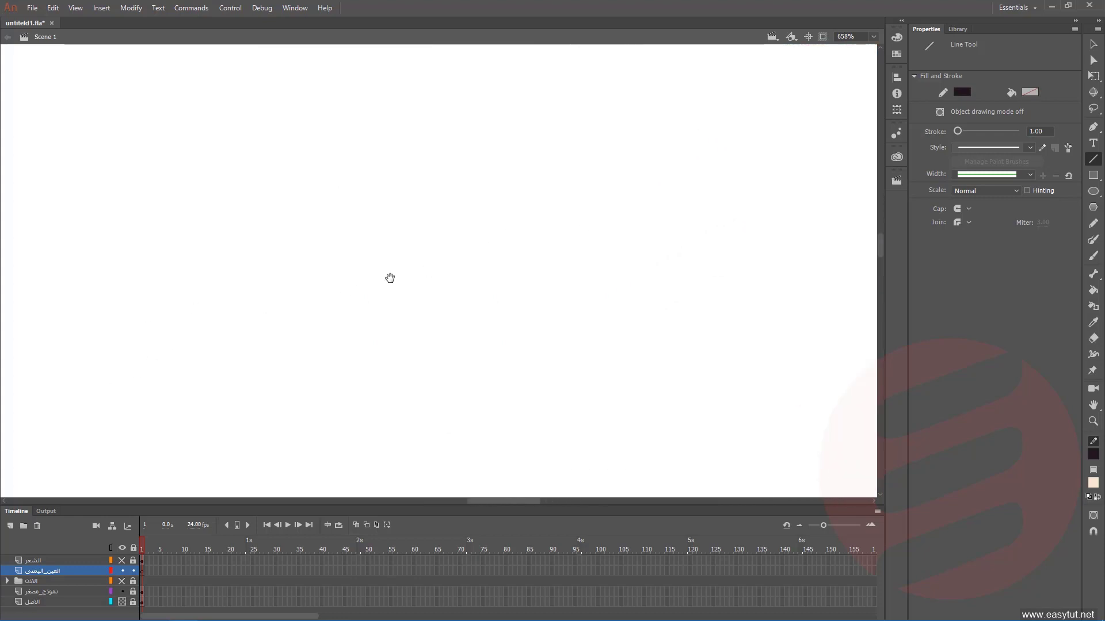
{"action": "left_click_drag", "start_coordinate": [128, 362], "coordinate": [445, 230]}
{"action": "left_click_drag", "start_coordinate": [214, 316], "coordinate": [616, 208]}
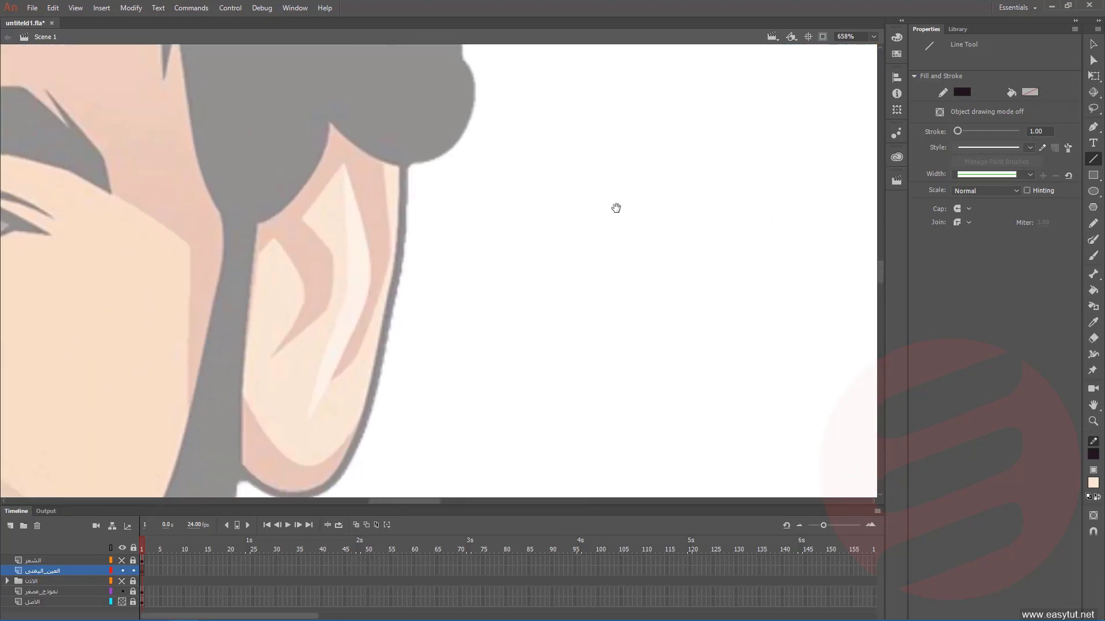
{"action": "left_click_drag", "start_coordinate": [86, 282], "coordinate": [587, 335]}
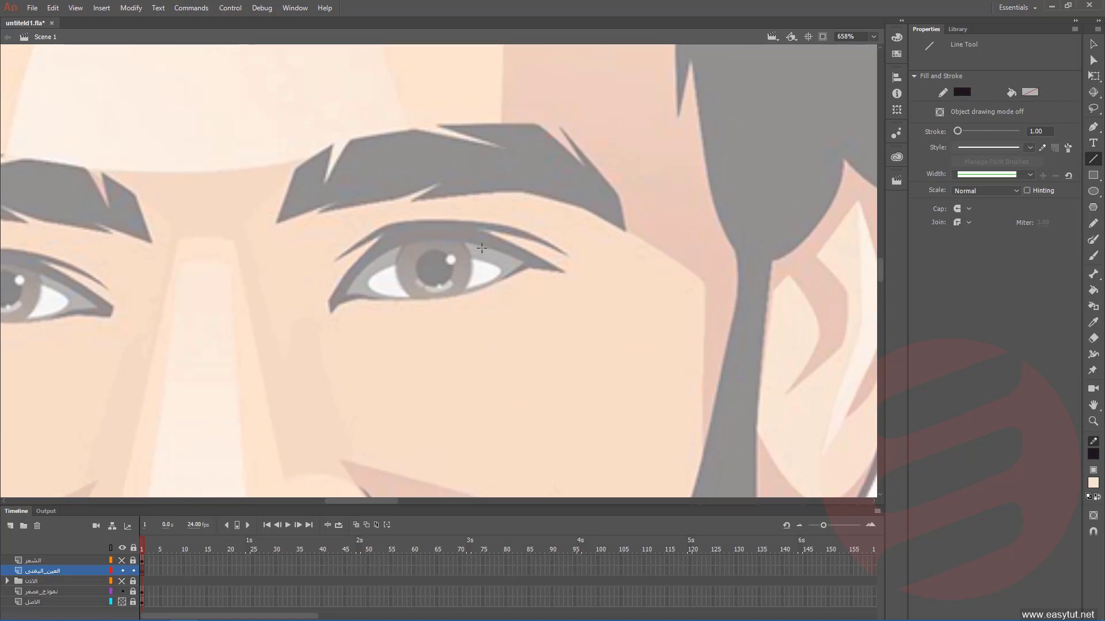
- Draw a line with a 1.50 stroke across the upper eyelid crease and bend it to follow the reference arc
{"action": "left_click", "coordinate": [1035, 131]}
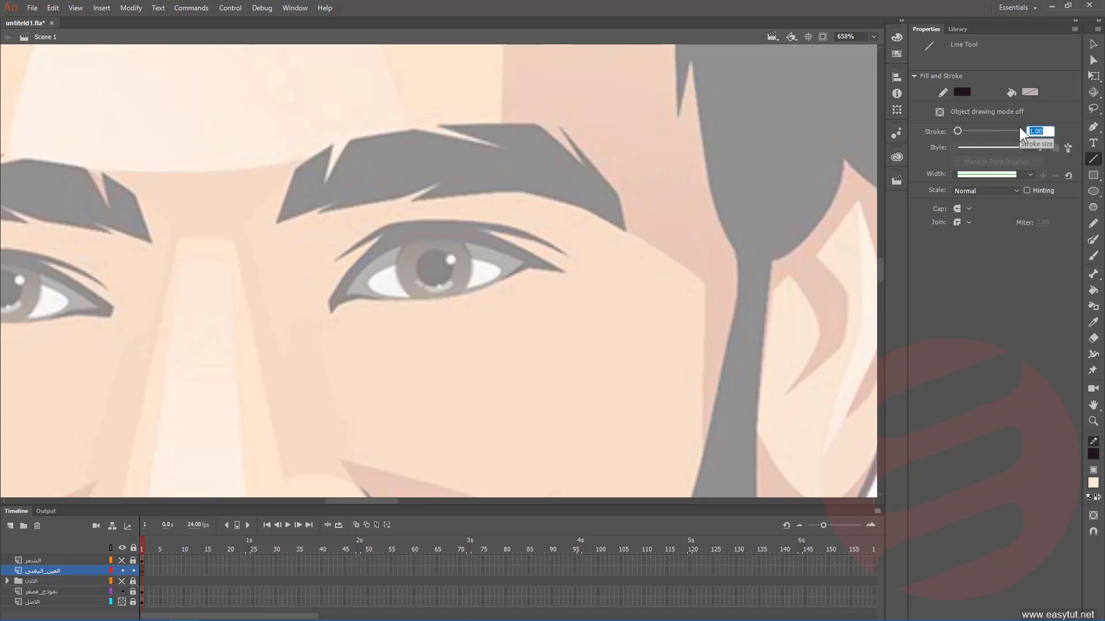
{"action": "key", "text": "Return"}
{"action": "mouse_move", "coordinate": [334, 256]}
{"action": "left_mouse_down"}
{"action": "mouse_move", "coordinate": [456, 231]}
{"action": "mouse_move", "coordinate": [562, 250]}
{"action": "left_mouse_up"}
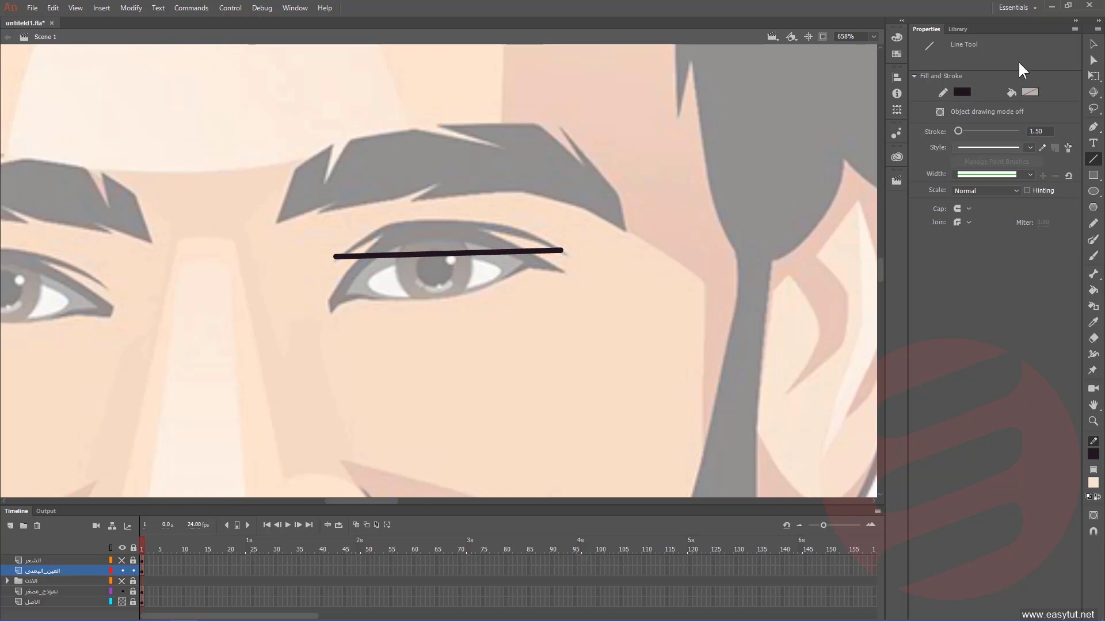
{"action": "left_click", "coordinate": [1093, 44]}
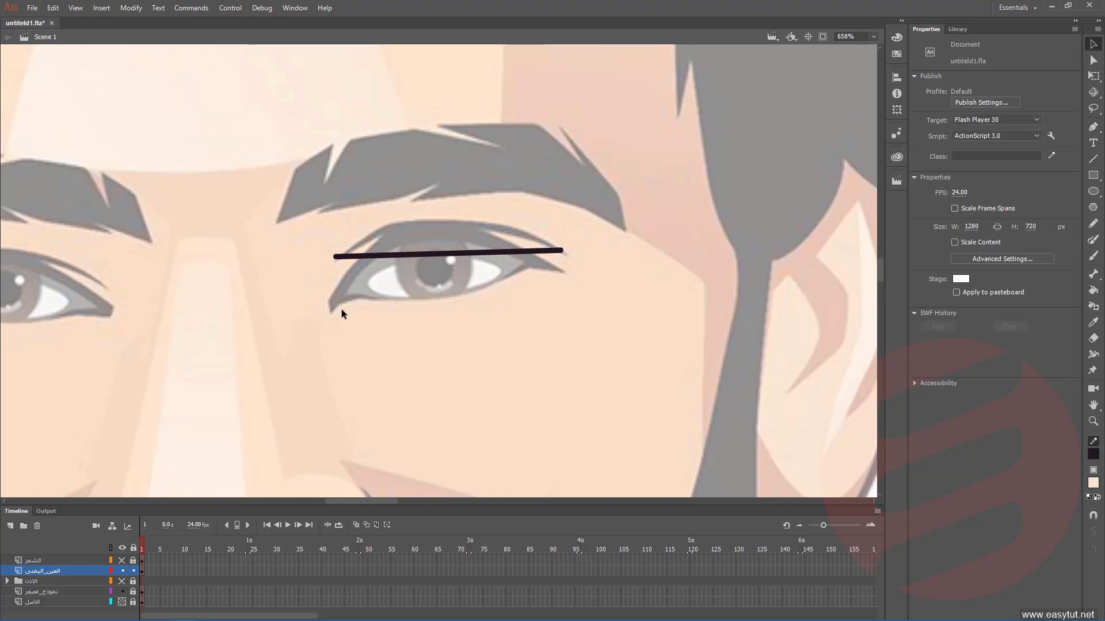
{"action": "left_click_drag", "start_coordinate": [454, 257], "coordinate": [439, 220]}
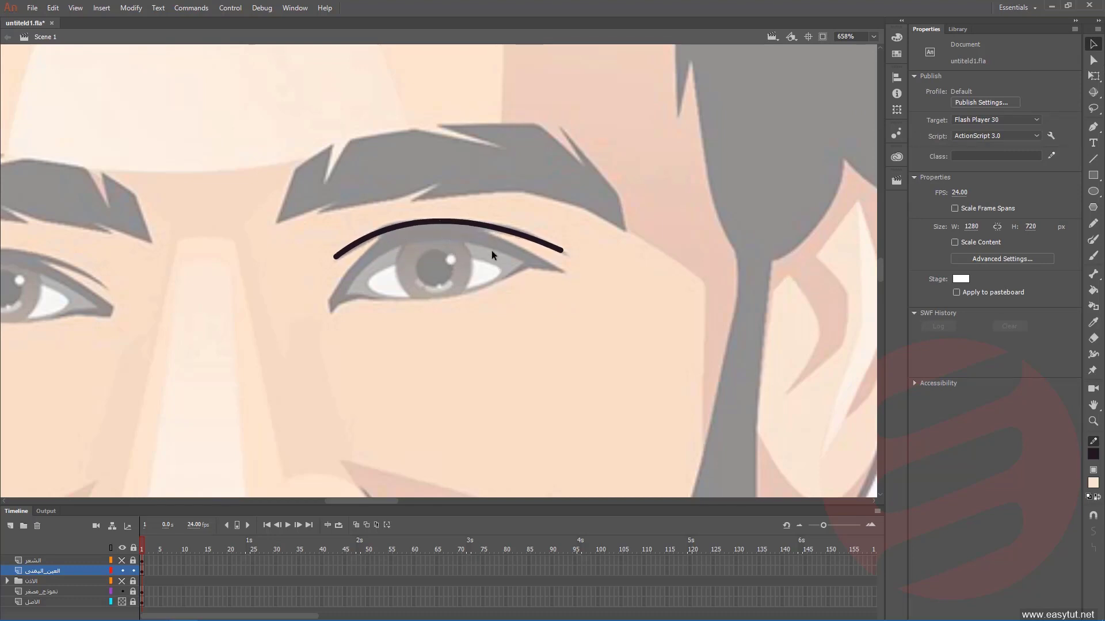
- Apply a width profile tapered at both ends to the eyelid curve and align its tips with the reference crease
{"action": "left_click", "coordinate": [460, 220]}
{"action": "left_click_drag", "start_coordinate": [460, 222], "coordinate": [455, 327]}
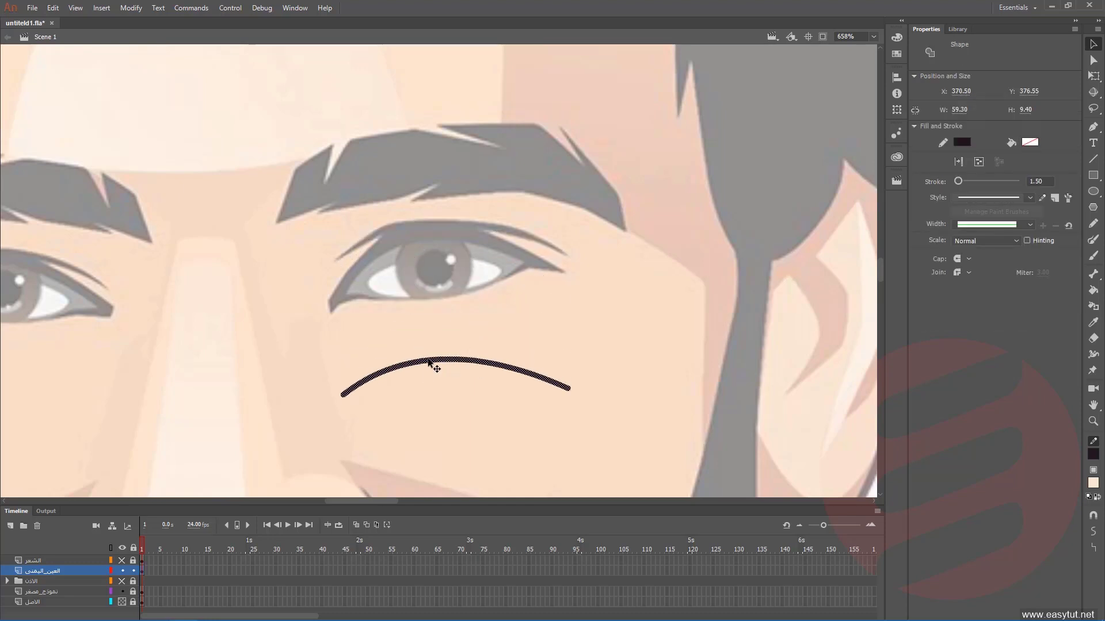
{"action": "left_click", "coordinate": [982, 224]}
{"action": "left_click", "coordinate": [983, 249]}
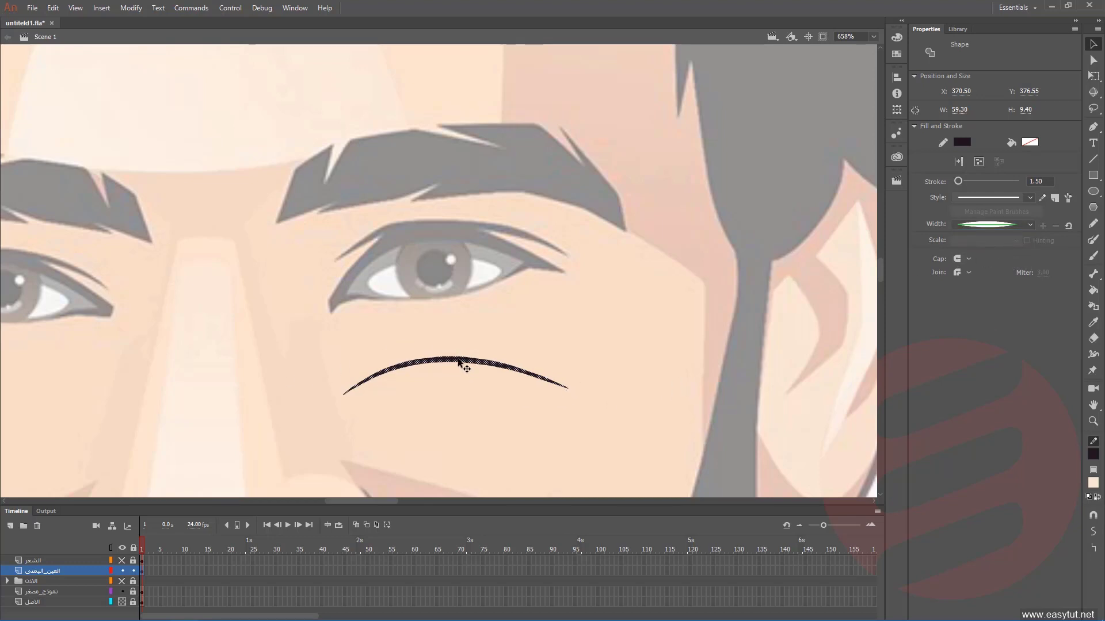
{"action": "left_click_drag", "start_coordinate": [460, 364], "coordinate": [458, 225]}
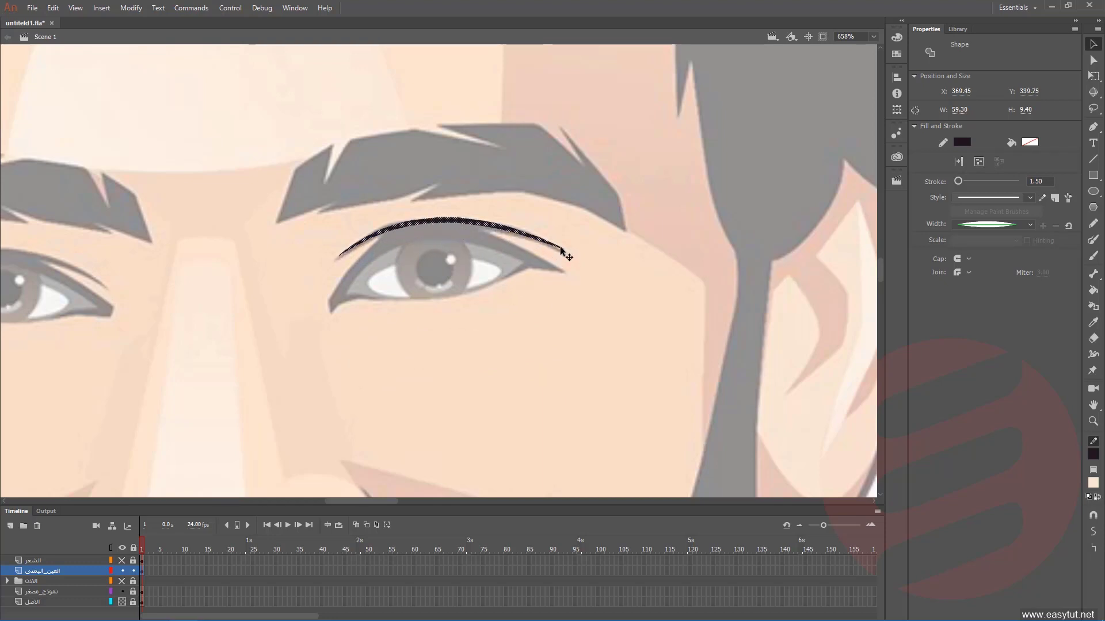
{"action": "left_click", "coordinate": [584, 289]}
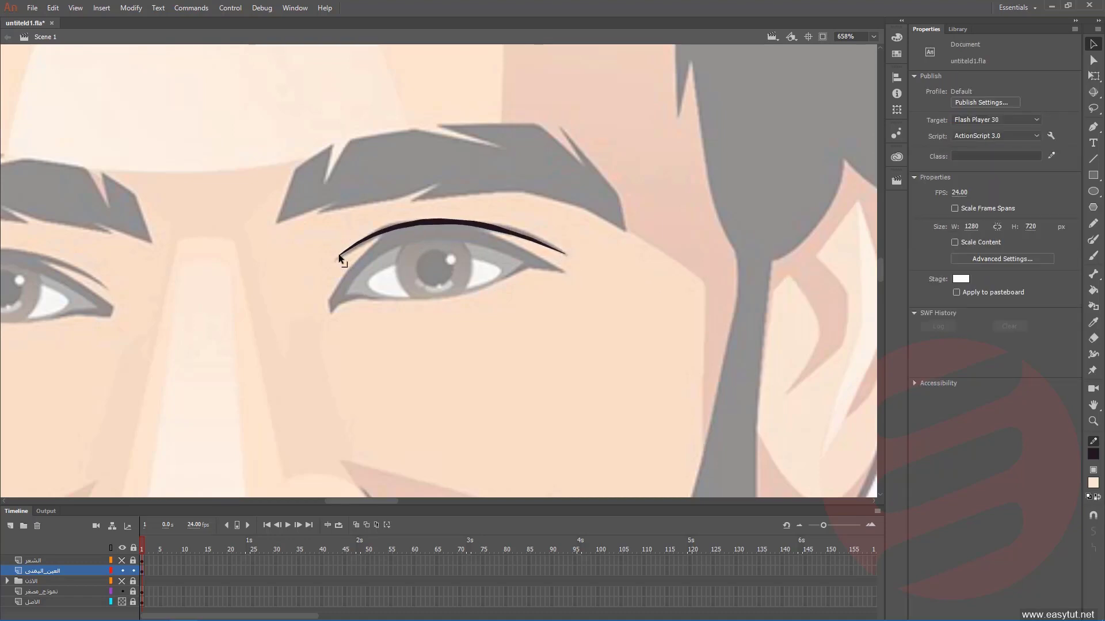
{"action": "left_click_drag", "start_coordinate": [337, 254], "coordinate": [336, 257]}
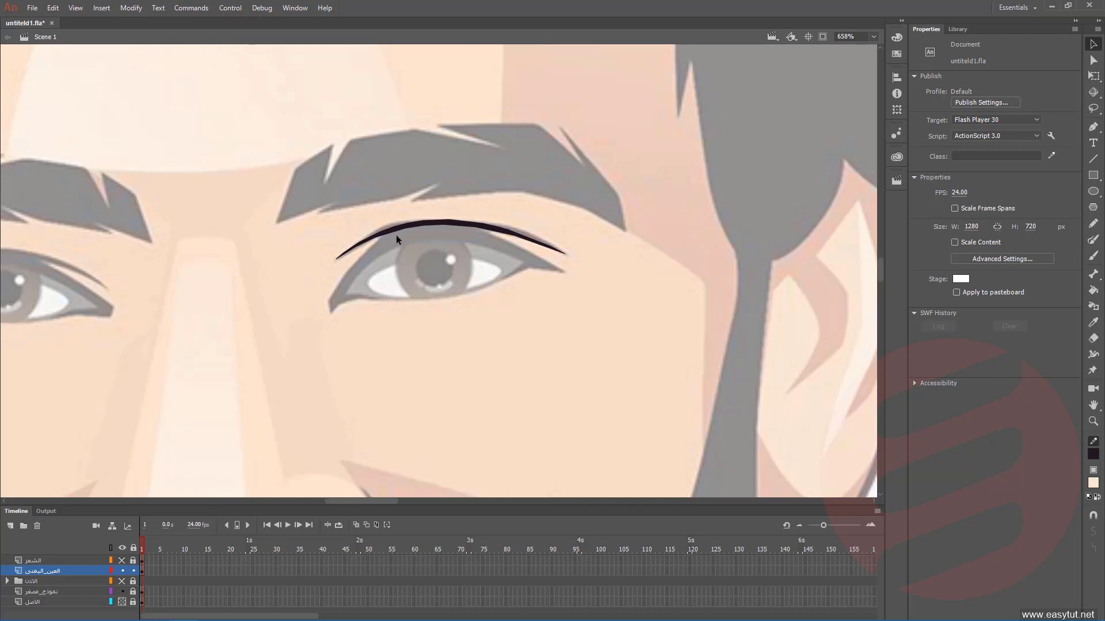
- Raise the eyelid crease curve slightly and draw a closed straight-sided Pen outline through the eye's inner and outer corners
{"action": "left_click_drag", "start_coordinate": [434, 220], "coordinate": [436, 218]}
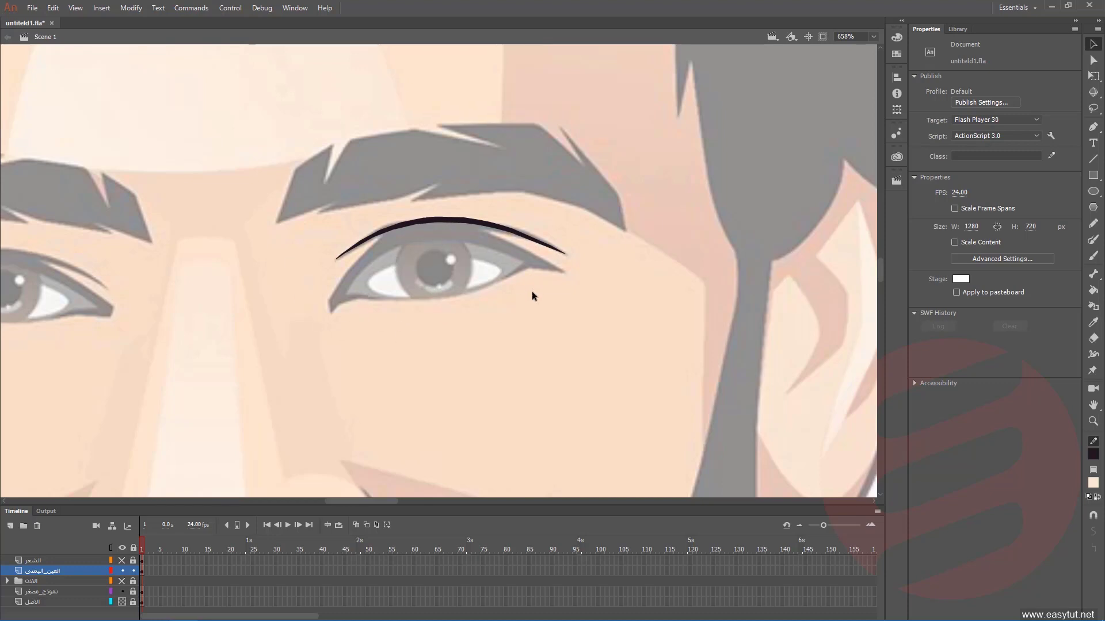
{"action": "left_click", "coordinate": [1092, 127]}
{"action": "left_click", "coordinate": [562, 272]}
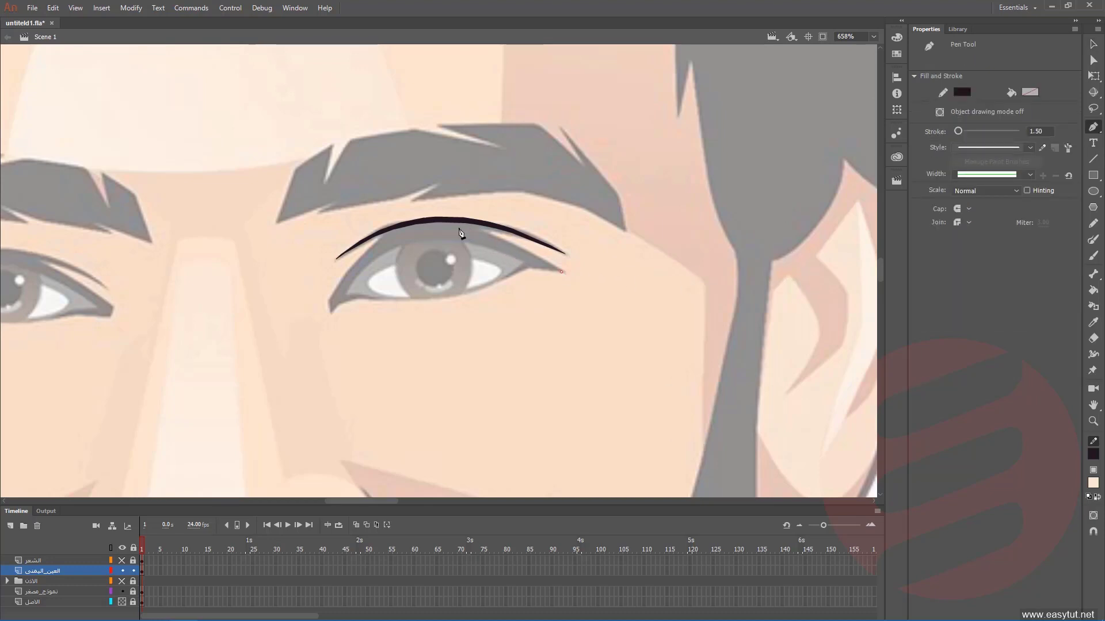
{"action": "left_click", "coordinate": [328, 296]}
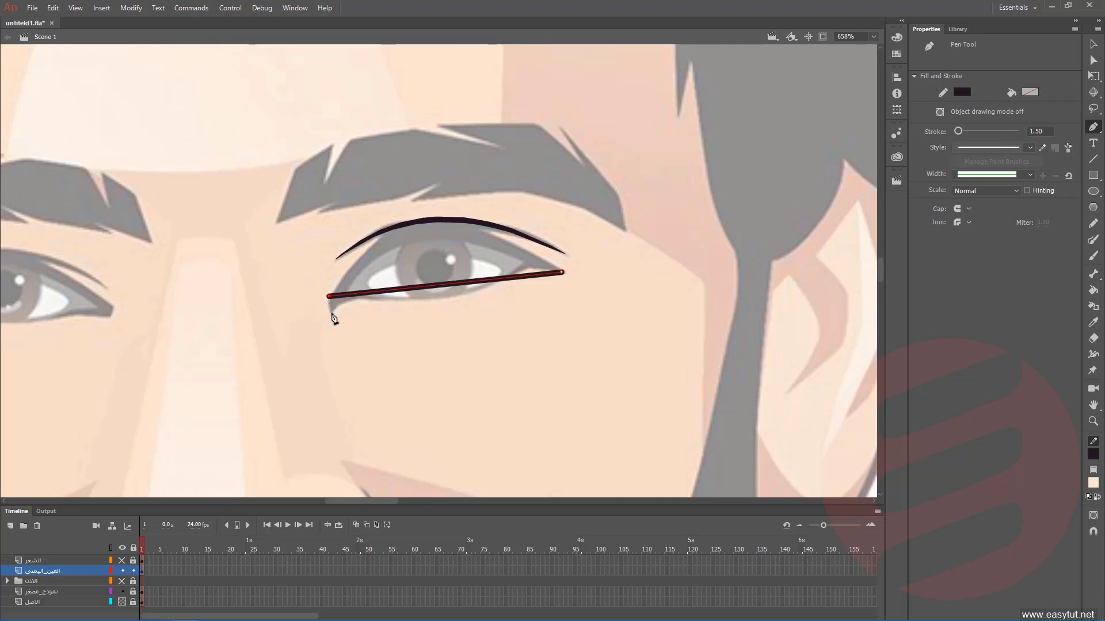
{"action": "left_click", "coordinate": [331, 312]}
{"action": "left_click", "coordinate": [363, 298]}
{"action": "left_click", "coordinate": [511, 289]}
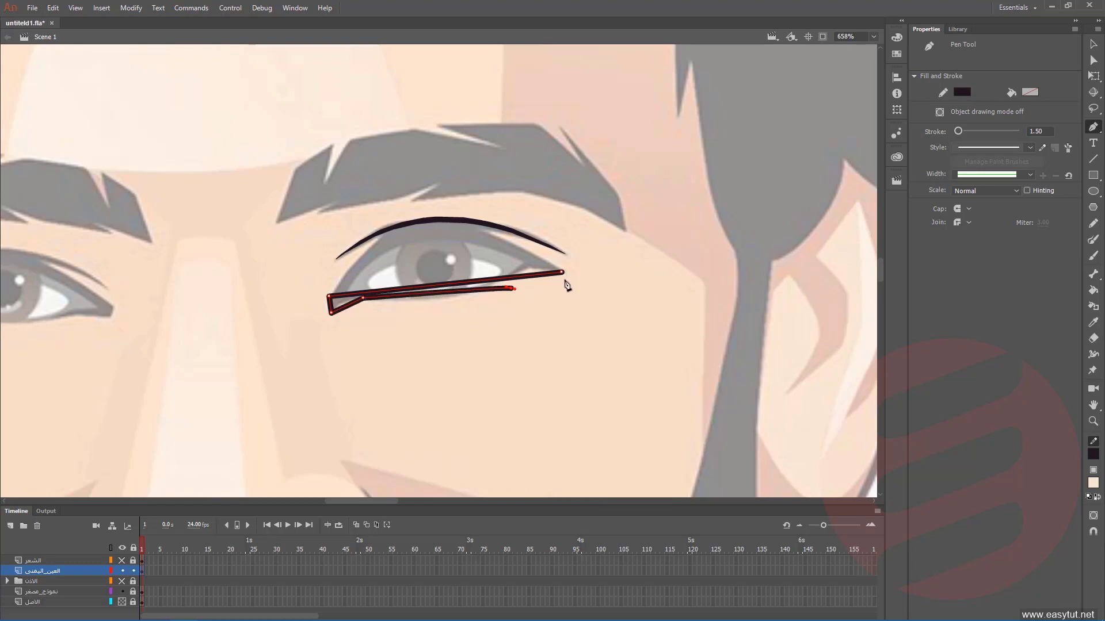
{"action": "left_click", "coordinate": [561, 274]}
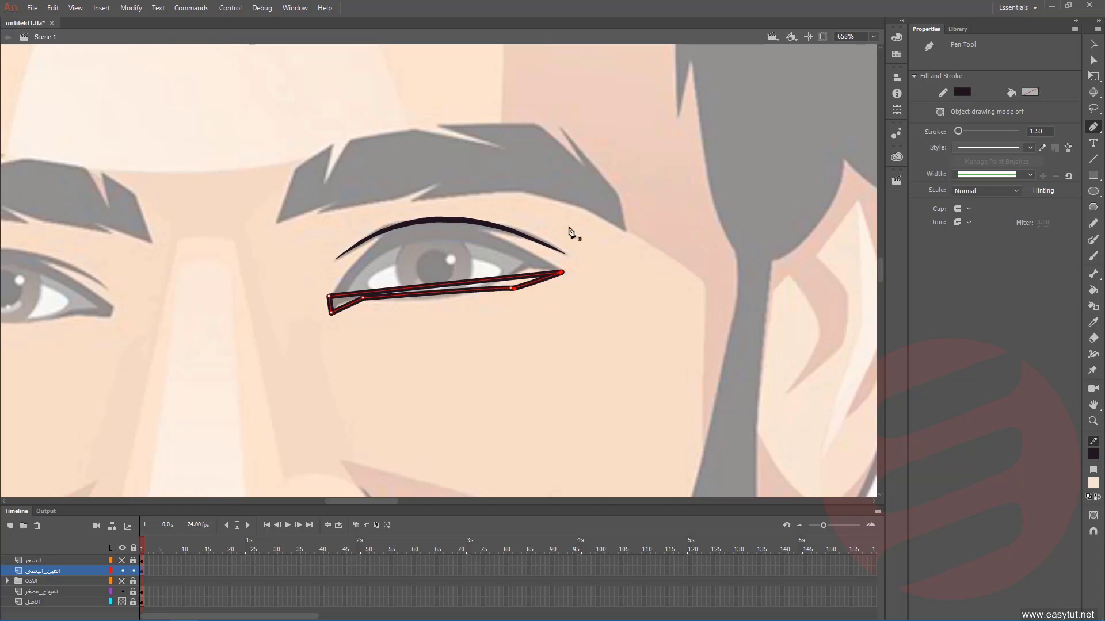
- Bend the outline's upper edge along the upper lid and reshape its corners and lower edge to follow the reference eye
{"action": "left_click", "coordinate": [1093, 44]}
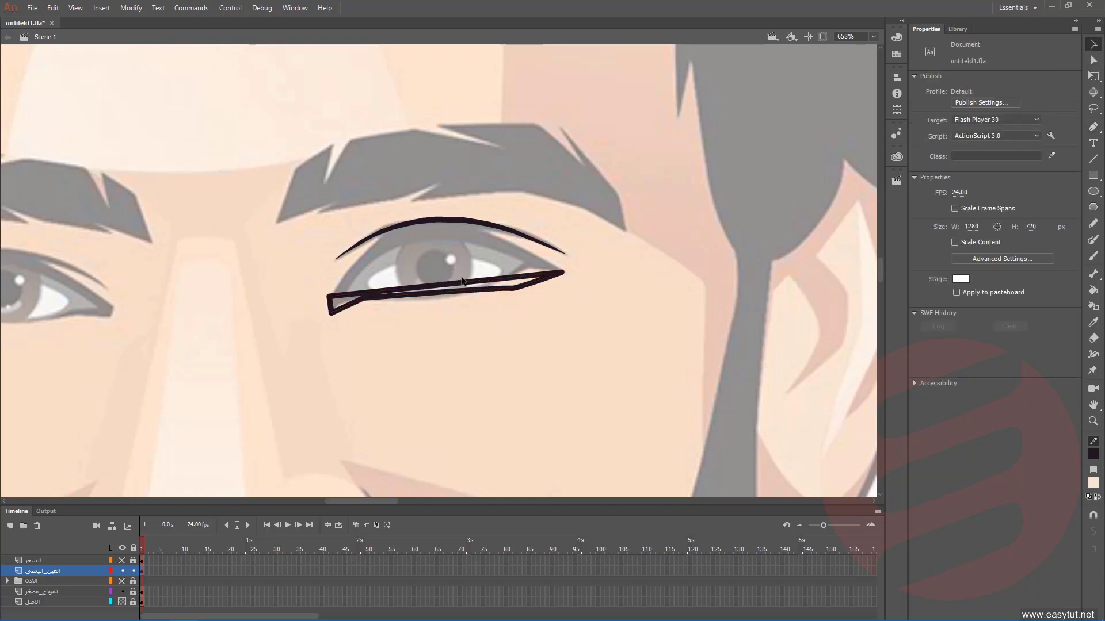
{"action": "left_click_drag", "start_coordinate": [462, 285], "coordinate": [442, 221]}
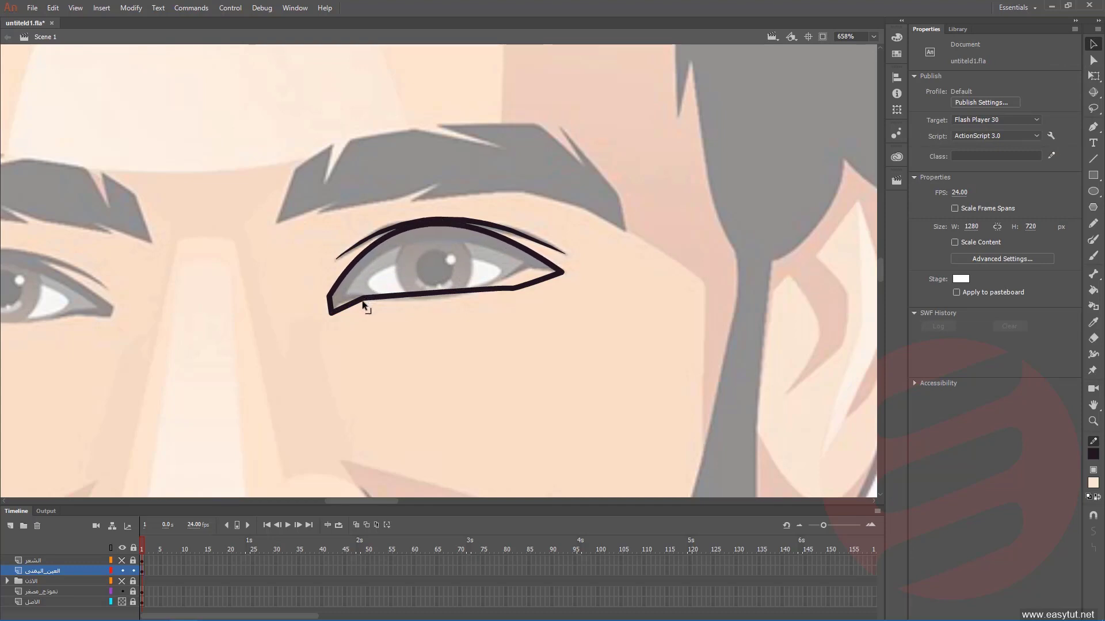
{"action": "left_click_drag", "start_coordinate": [365, 303], "coordinate": [347, 299]}
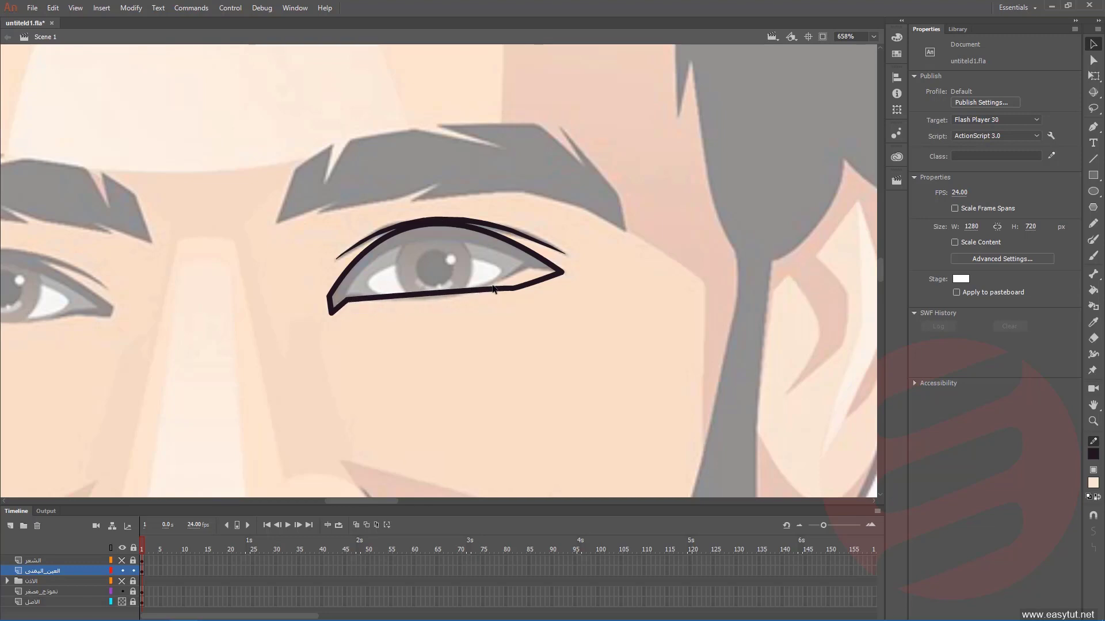
{"action": "left_click_drag", "start_coordinate": [513, 291], "coordinate": [531, 269]}
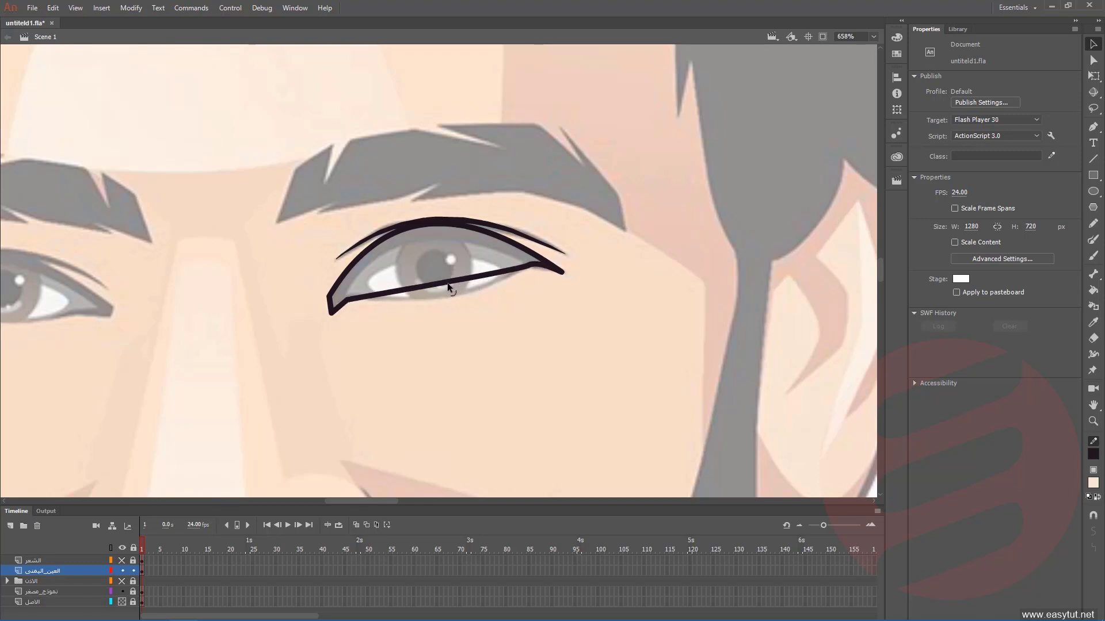
{"action": "left_click_drag", "start_coordinate": [446, 284], "coordinate": [454, 296]}
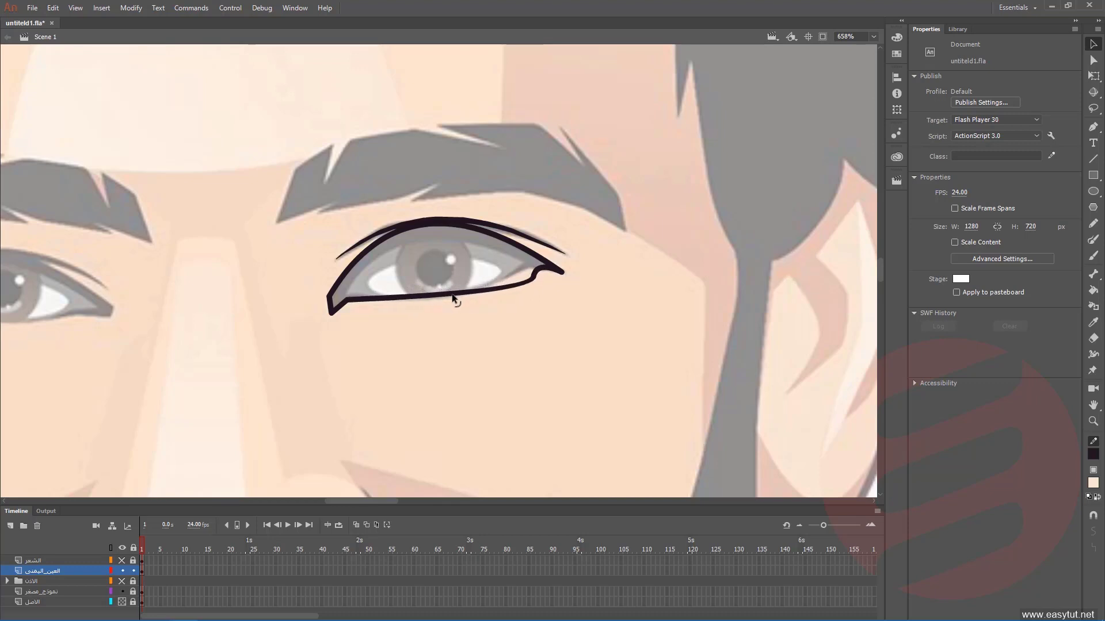
{"action": "mouse_move", "coordinate": [533, 282]}
{"action": "left_mouse_down"}
{"action": "mouse_move", "coordinate": [504, 282]}
{"action": "mouse_move", "coordinate": [515, 278]}
{"action": "left_mouse_up"}
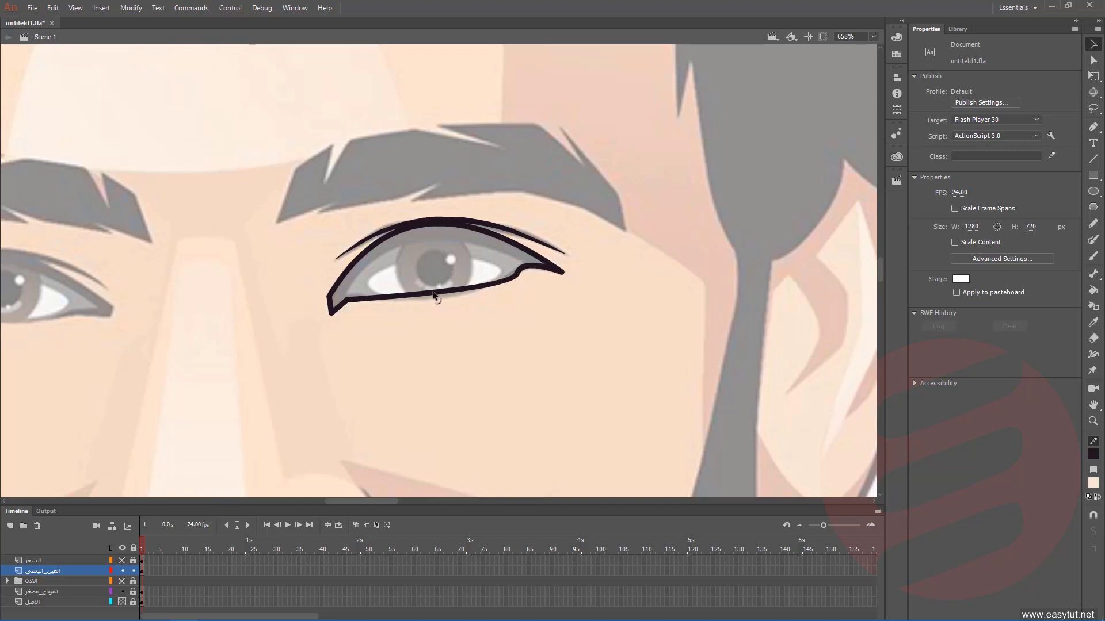
{"action": "left_click_drag", "start_coordinate": [434, 296], "coordinate": [433, 303]}
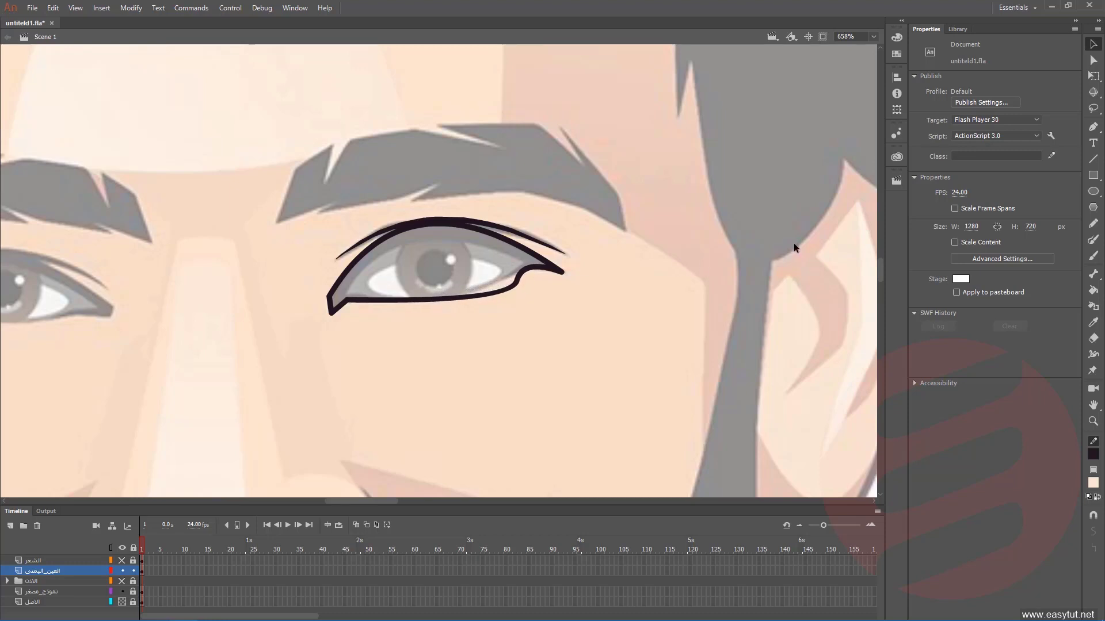
- Erase the kinked outer part of the lower lid edge and bridge the gap with a straight Pen segment
{"action": "left_click", "coordinate": [1093, 339]}
{"action": "left_click_drag", "start_coordinate": [510, 291], "coordinate": [535, 317]}
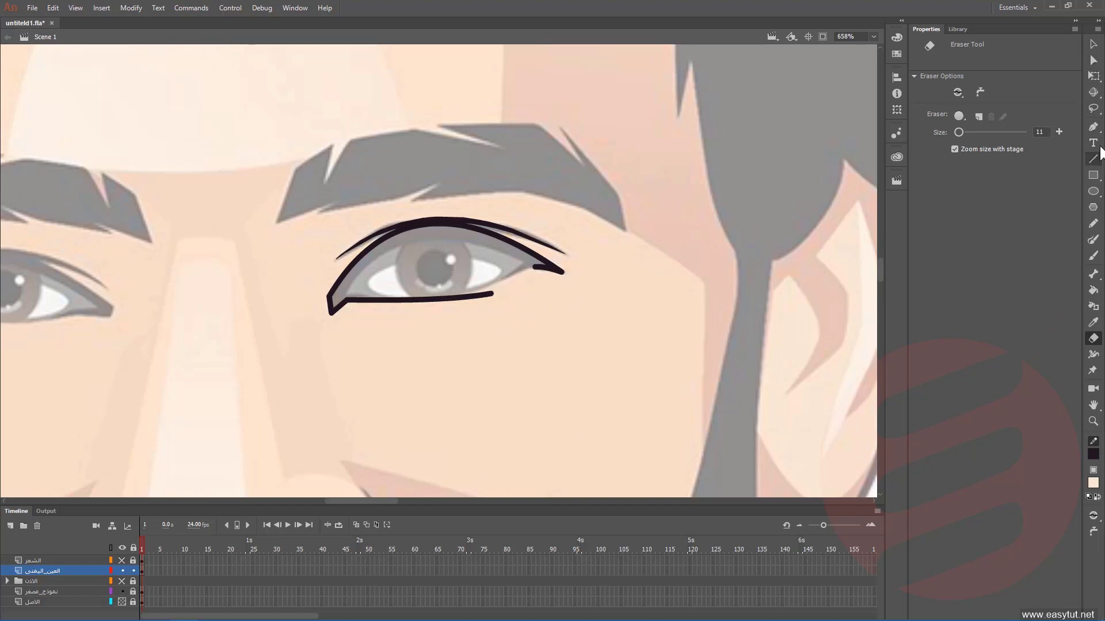
{"action": "left_click", "coordinate": [1093, 128]}
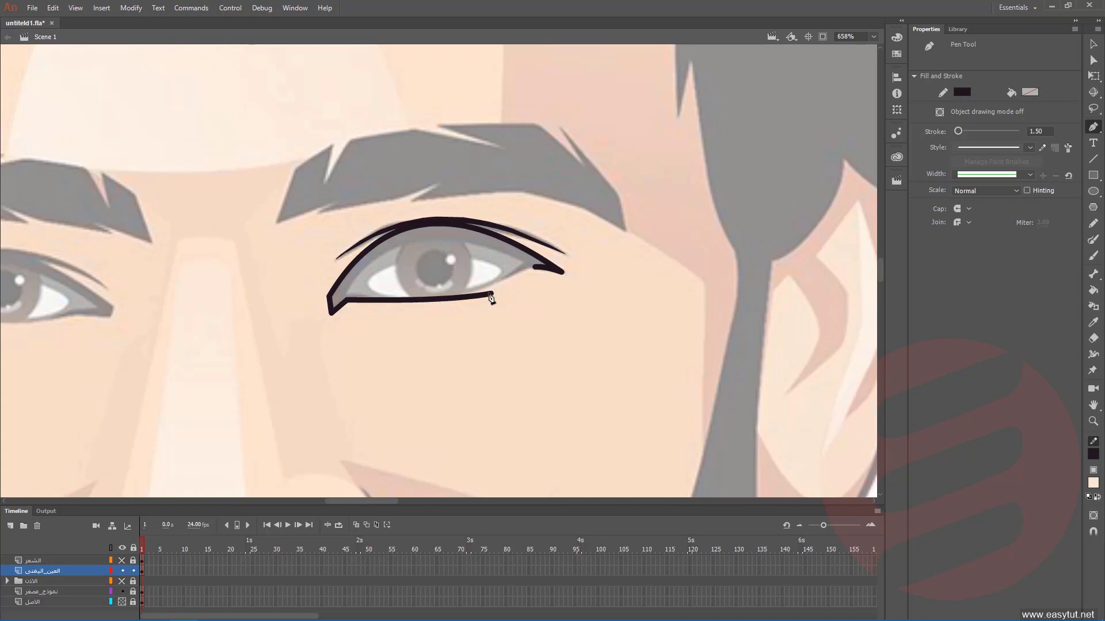
{"action": "left_click", "coordinate": [492, 297]}
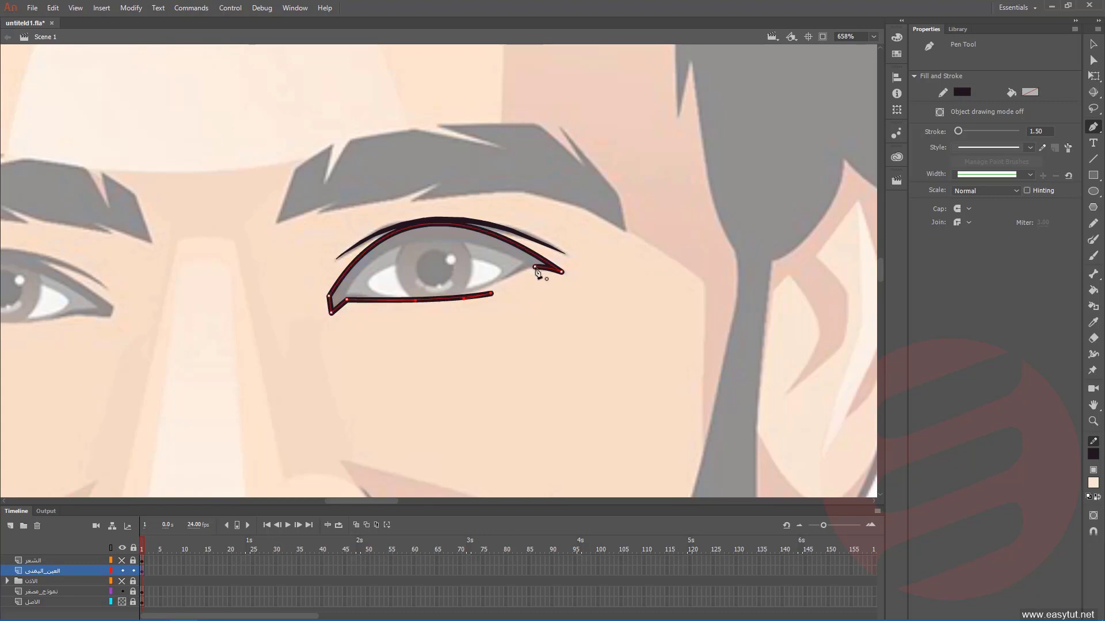
{"action": "left_click", "coordinate": [535, 267]}
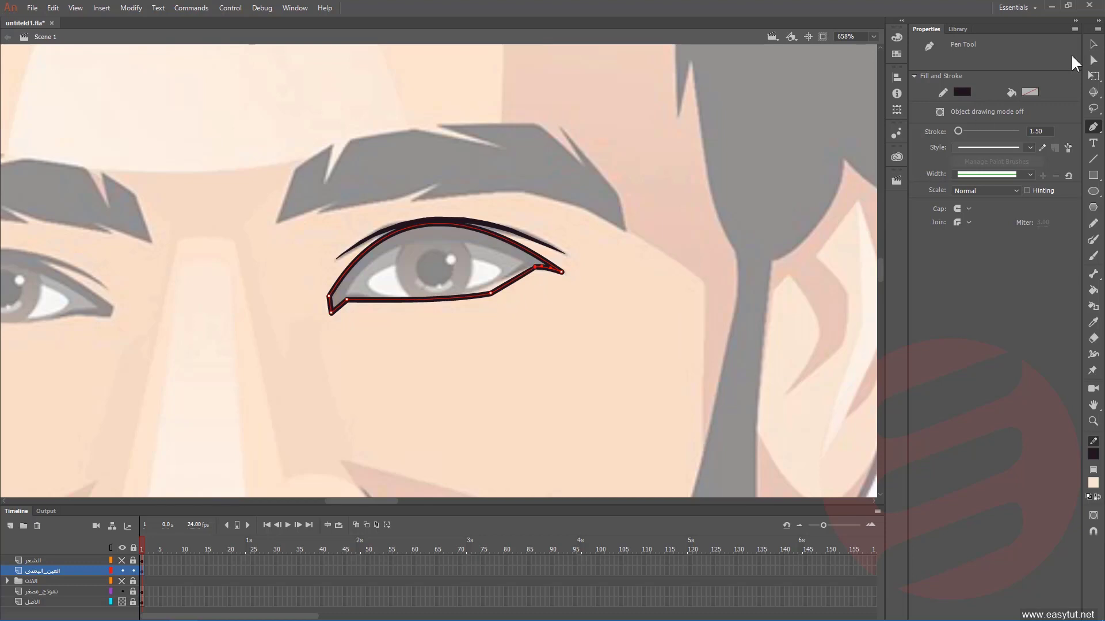
- Shift the lower lid's joining point inward and bow the lower edge slightly downward to match the reference
{"action": "left_click", "coordinate": [1093, 45]}
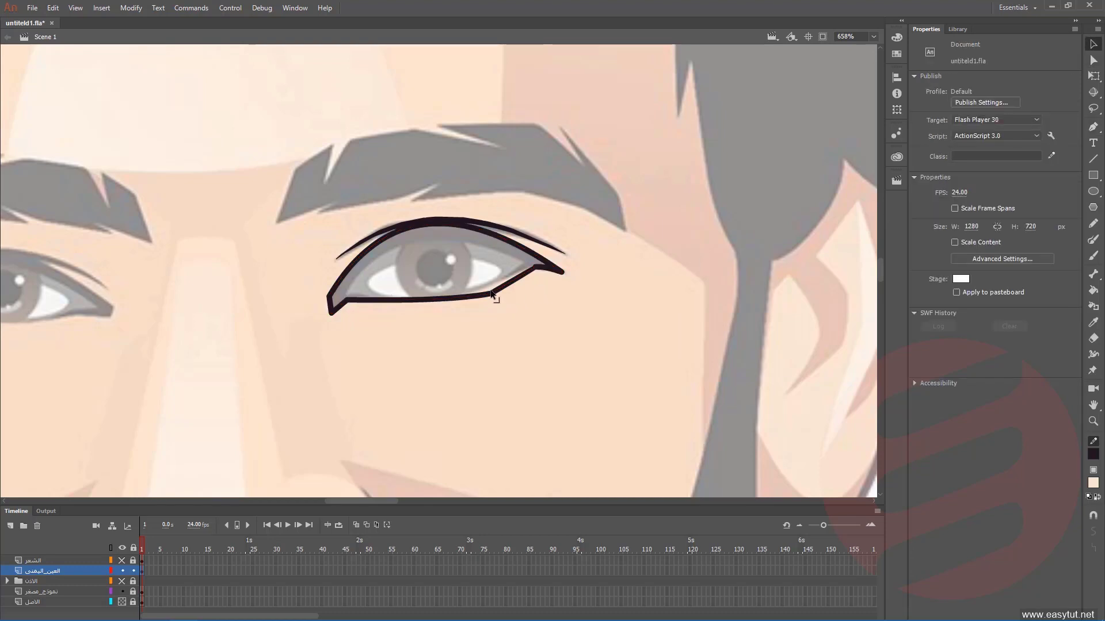
{"action": "left_click_drag", "start_coordinate": [492, 293], "coordinate": [486, 292]}
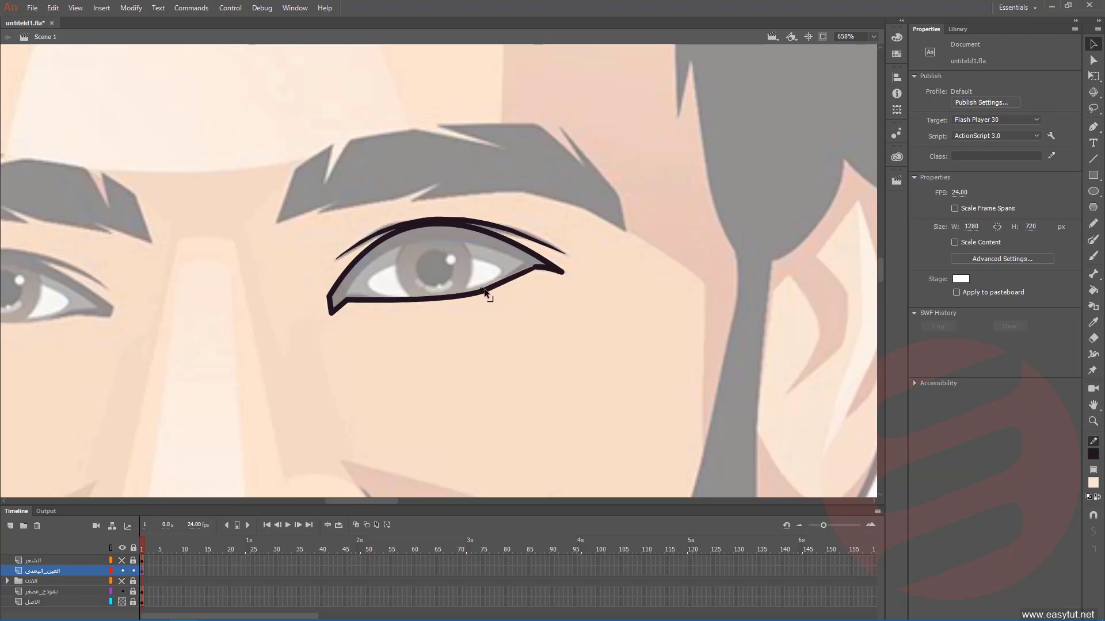
{"action": "left_click_drag", "start_coordinate": [420, 302], "coordinate": [419, 304]}
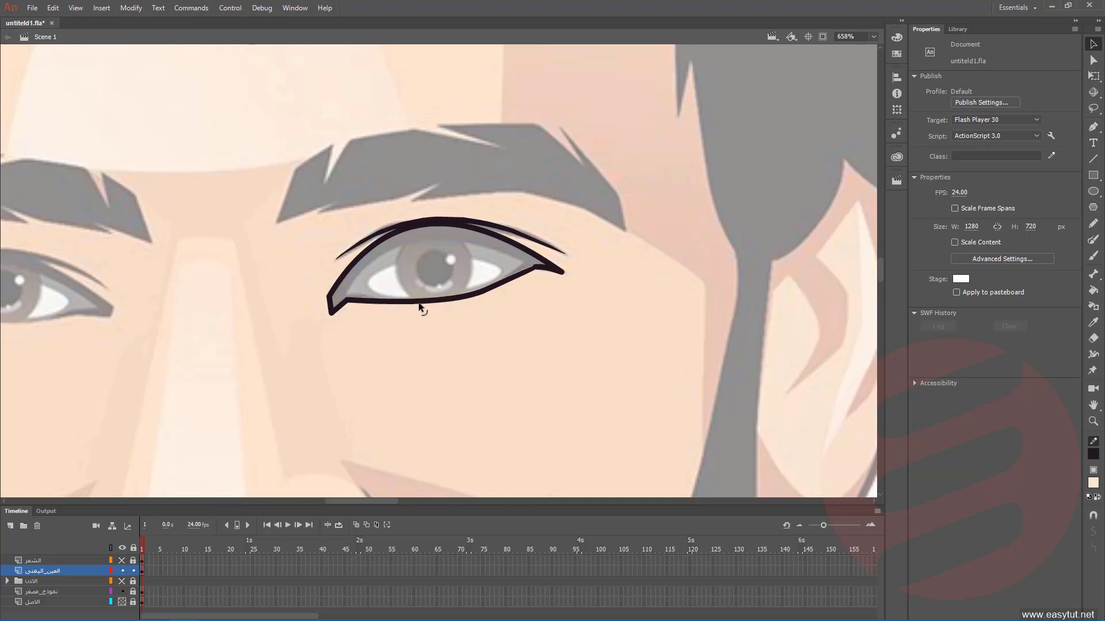
- Set the stroke of the whole outer eye outline to 0.75
{"action": "double_click", "coordinate": [544, 269]}
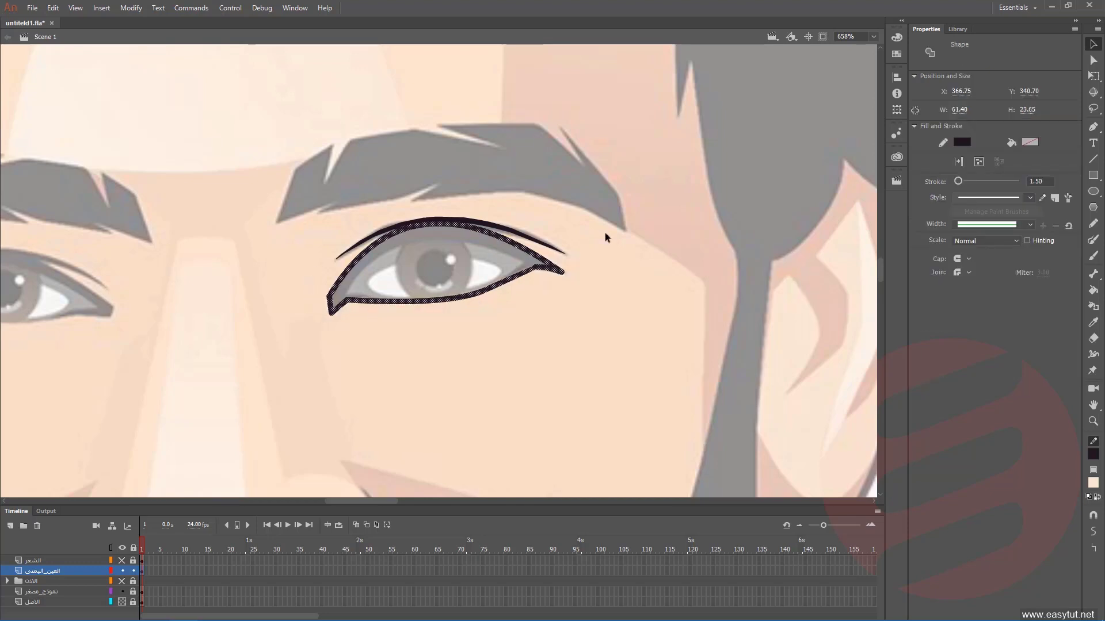
{"action": "left_click", "coordinate": [1038, 182]}
{"action": "type", "text": "."}
{"action": "key", "text": "Return"}
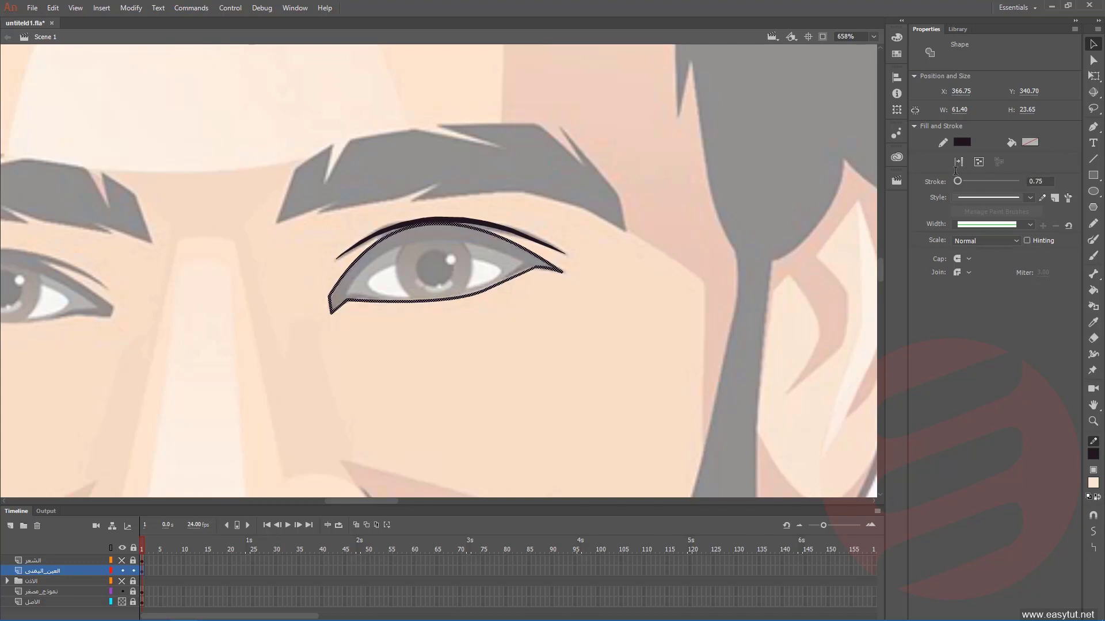
{"action": "left_click", "coordinate": [578, 294]}
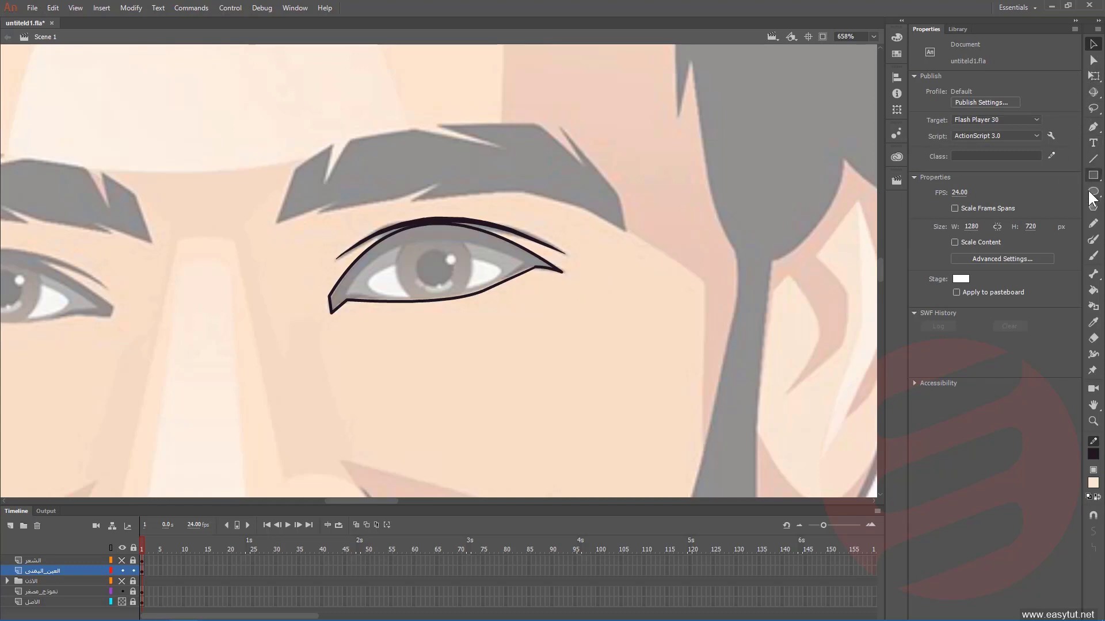
- Draw a narrow Pen outline inside the eye from the outer corner of the white to its inner corner and back
{"action": "left_click", "coordinate": [1093, 127]}
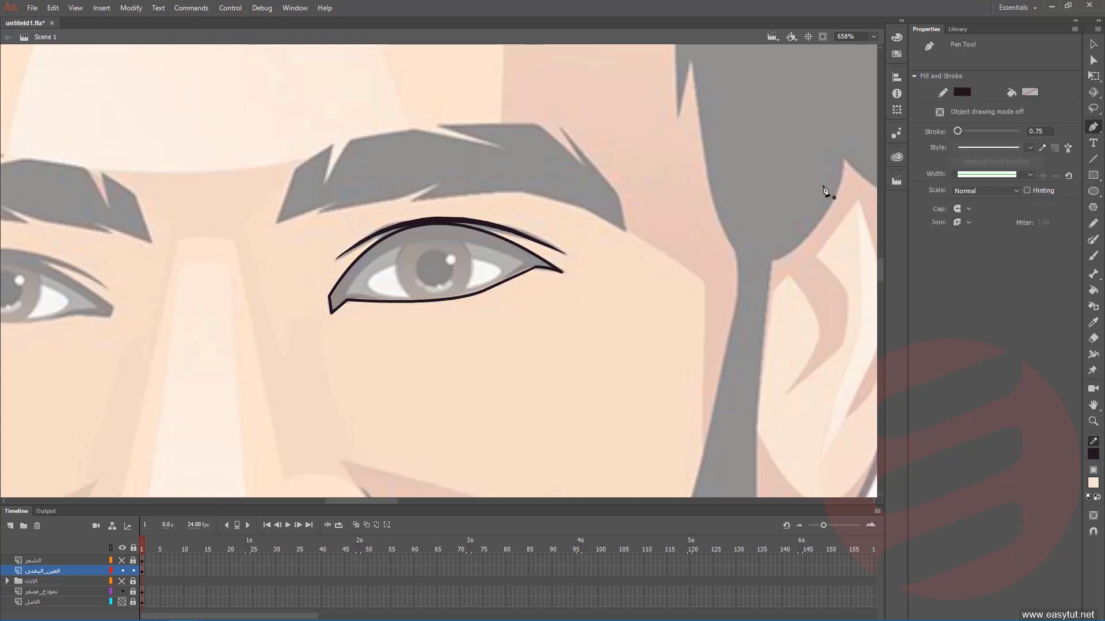
{"action": "left_click", "coordinate": [521, 260]}
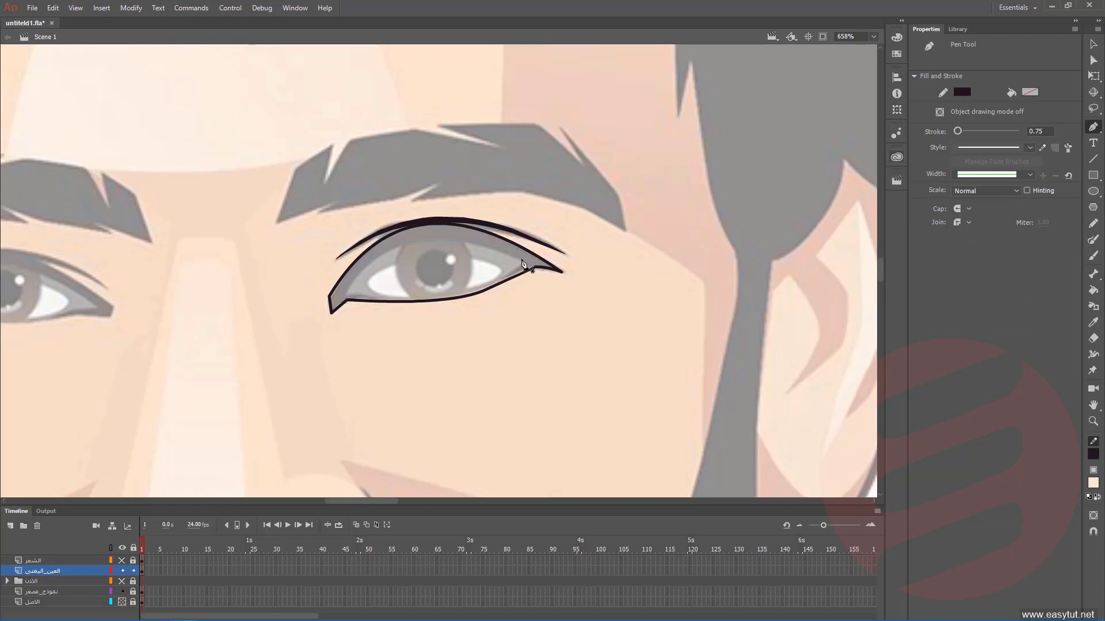
{"action": "left_click", "coordinate": [344, 295]}
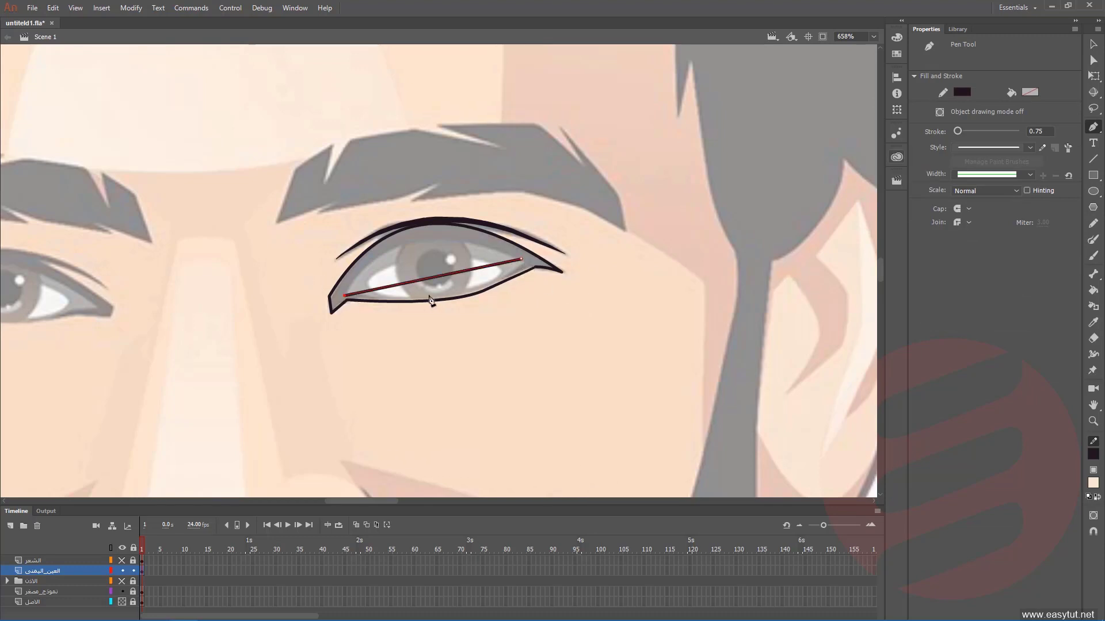
{"action": "left_click", "coordinate": [519, 267]}
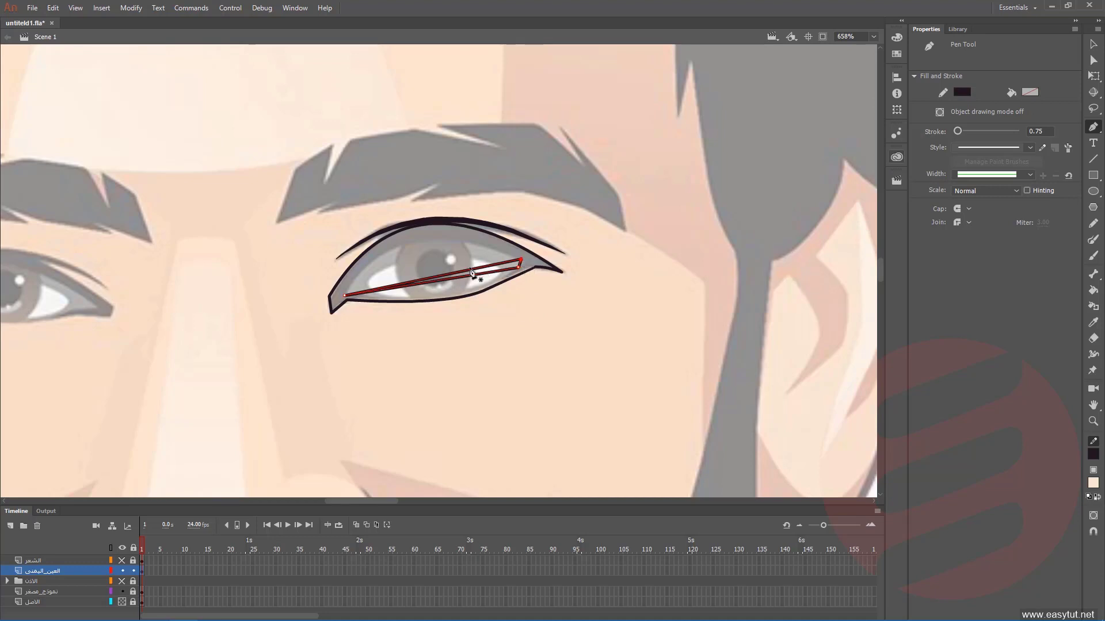
- Bend the inner outline's upper and lower edges around the white of the eye and extend its outer tip toward the lid corner
{"action": "left_click", "coordinate": [1093, 45]}
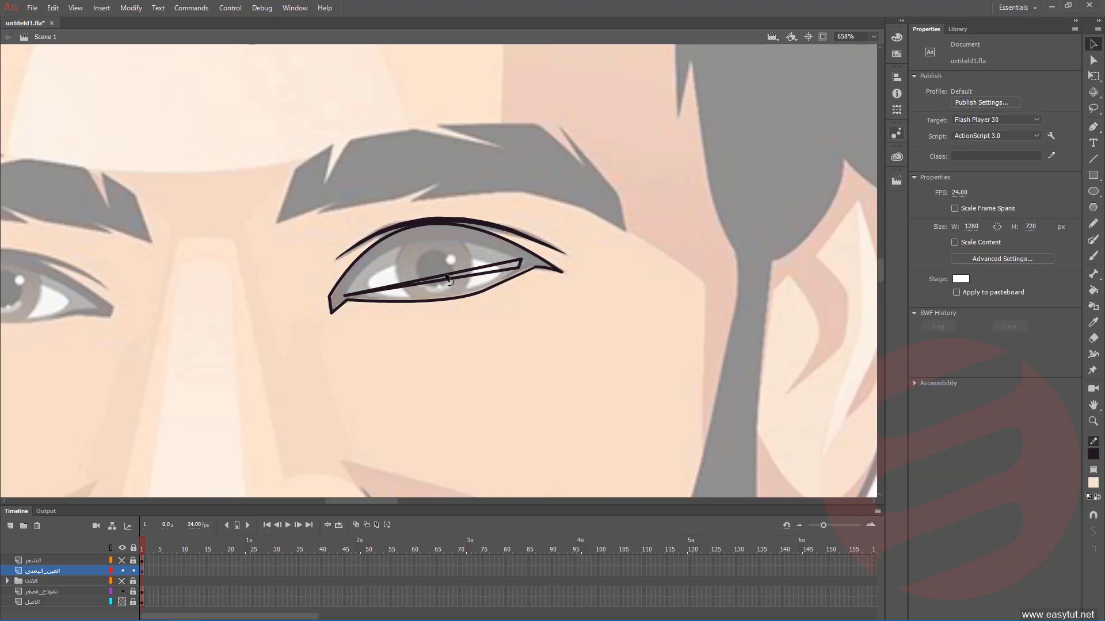
{"action": "left_click_drag", "start_coordinate": [448, 278], "coordinate": [426, 239]}
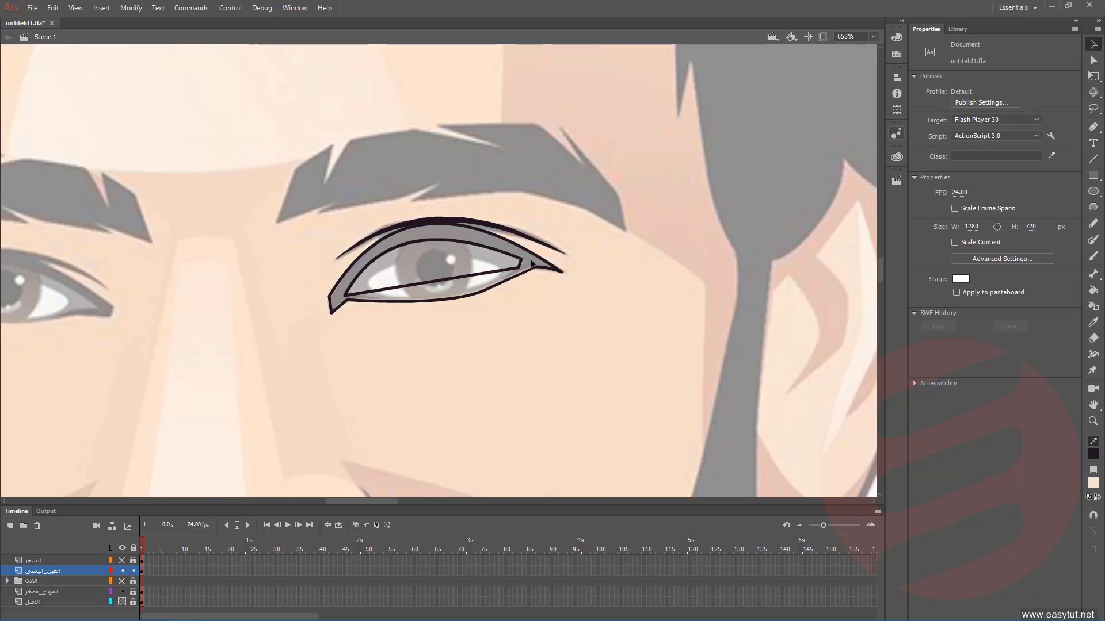
{"action": "left_click_drag", "start_coordinate": [436, 285], "coordinate": [444, 298]}
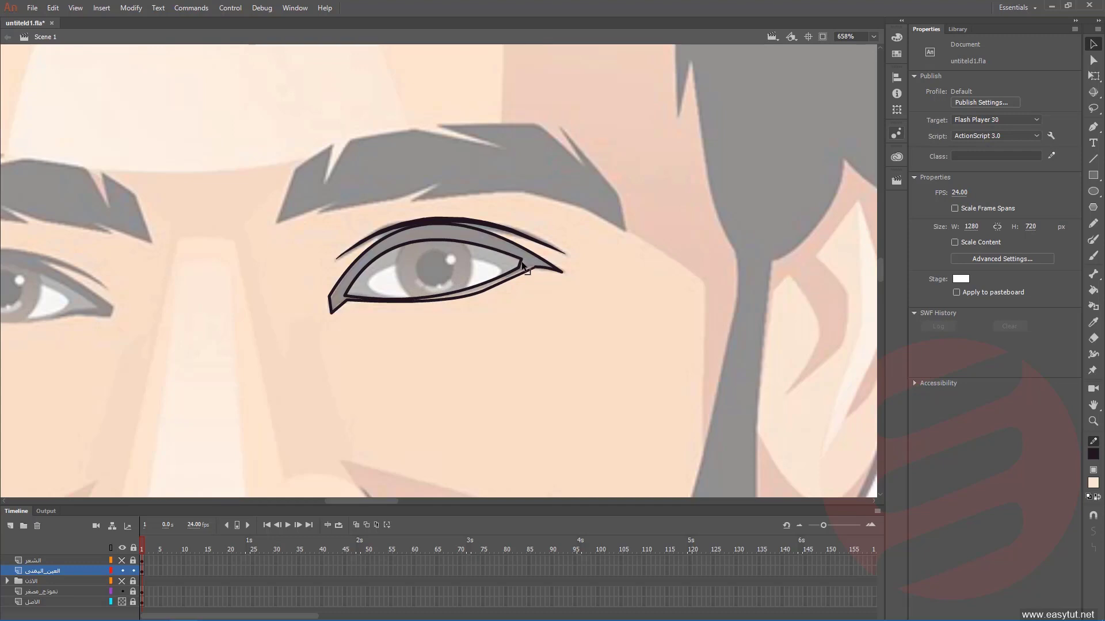
{"action": "left_click_drag", "start_coordinate": [522, 265], "coordinate": [530, 265]}
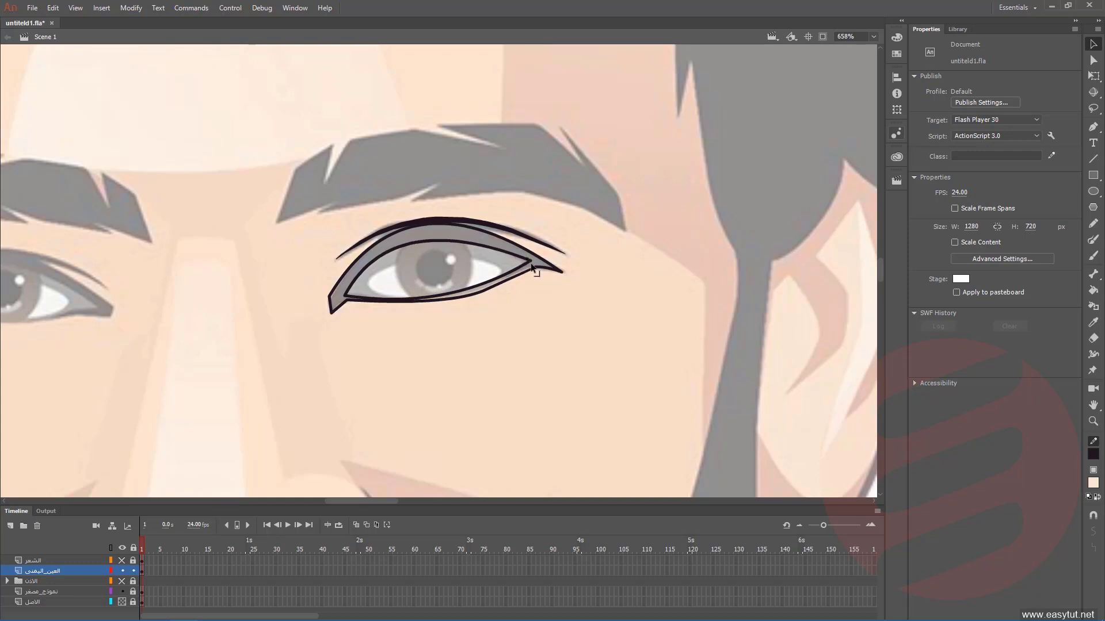
{"action": "left_click", "coordinate": [361, 298]}
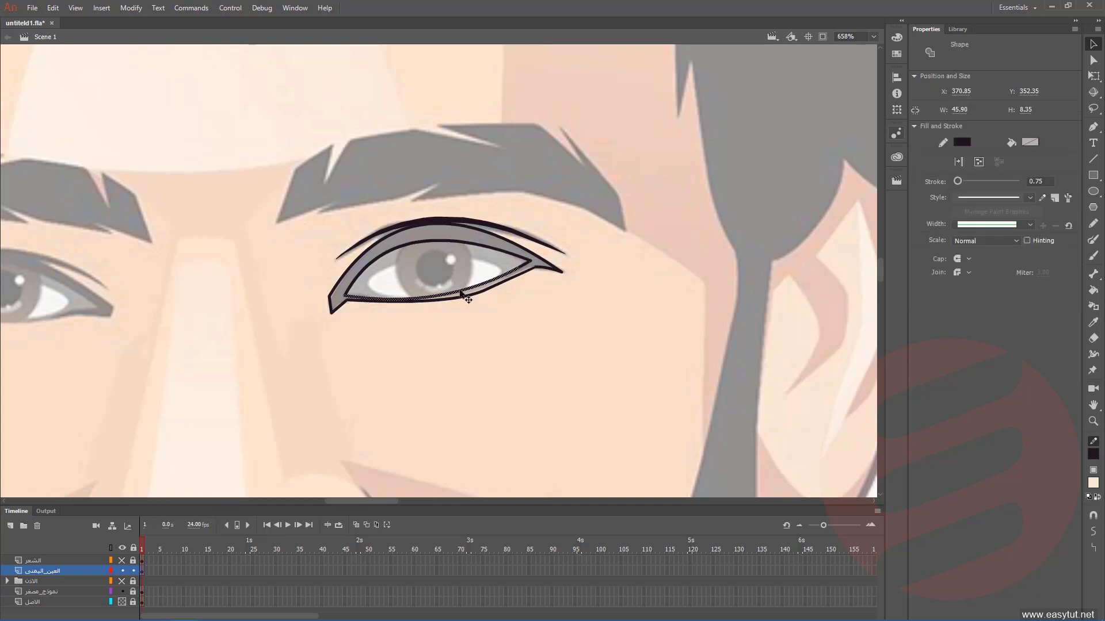
{"action": "left_click", "coordinate": [464, 315]}
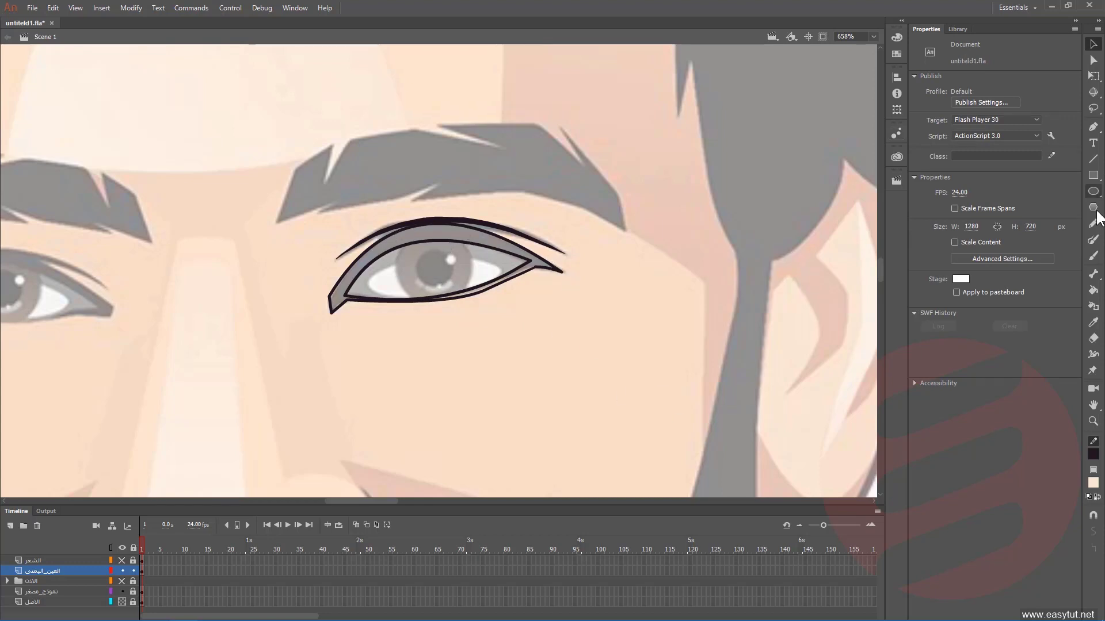
- Fill the area between the outer and inner eye outlines with the dark colour sampled from the outline stroke
{"action": "left_click", "coordinate": [1091, 292]}
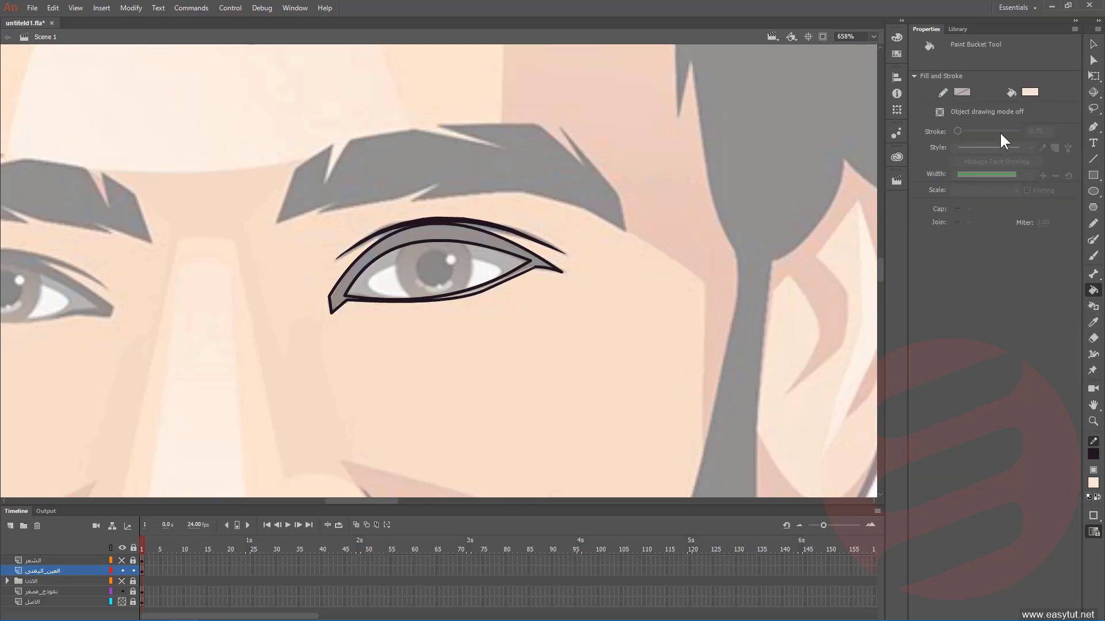
{"action": "left_click", "coordinate": [1029, 92]}
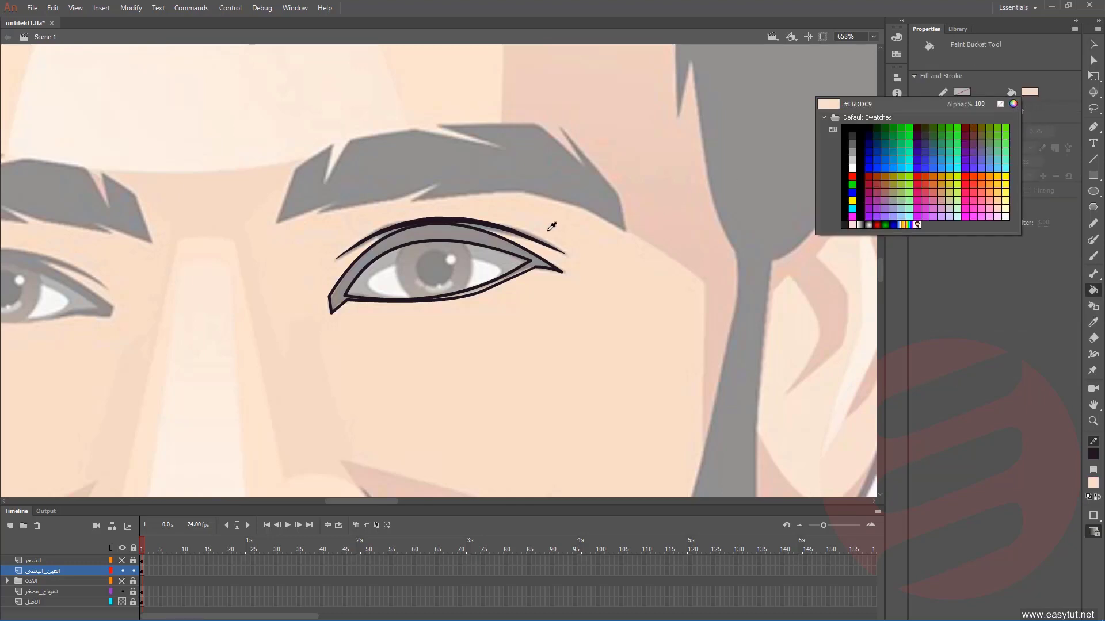
{"action": "left_click", "coordinate": [513, 229]}
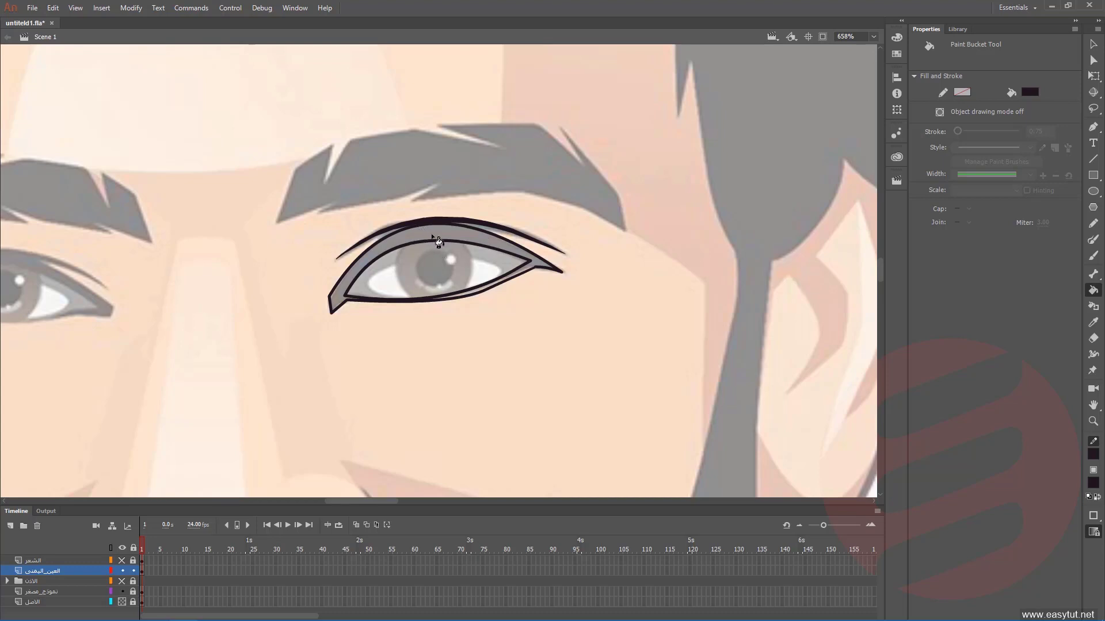
{"action": "left_click", "coordinate": [438, 241]}
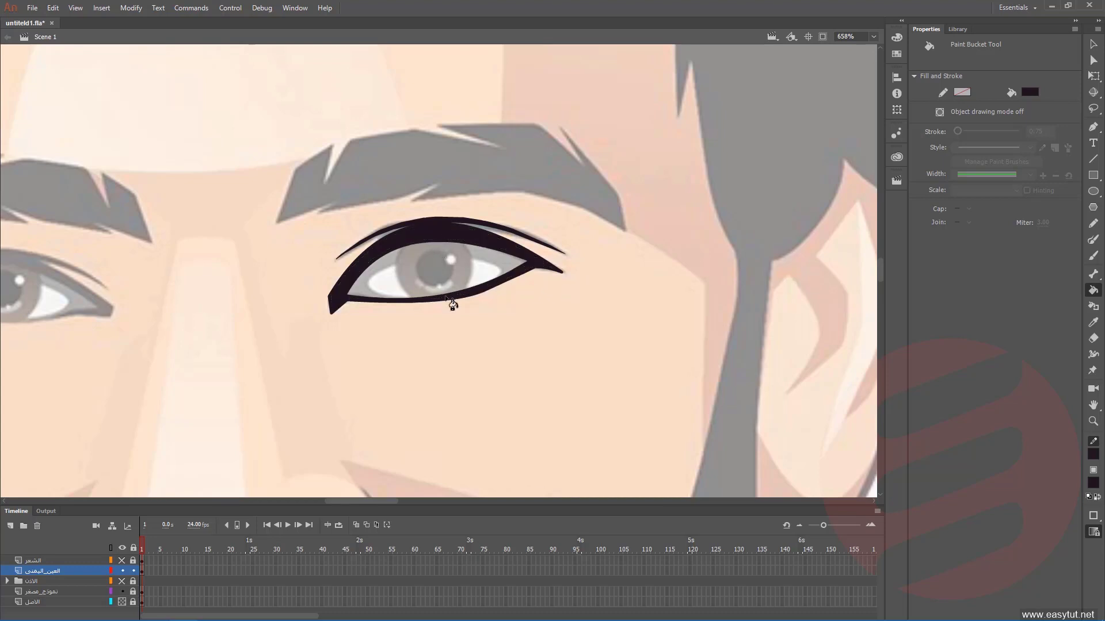
{"action": "scroll", "coordinate": [714, 231], "scroll_direction": "down", "scroll_amount": 1}
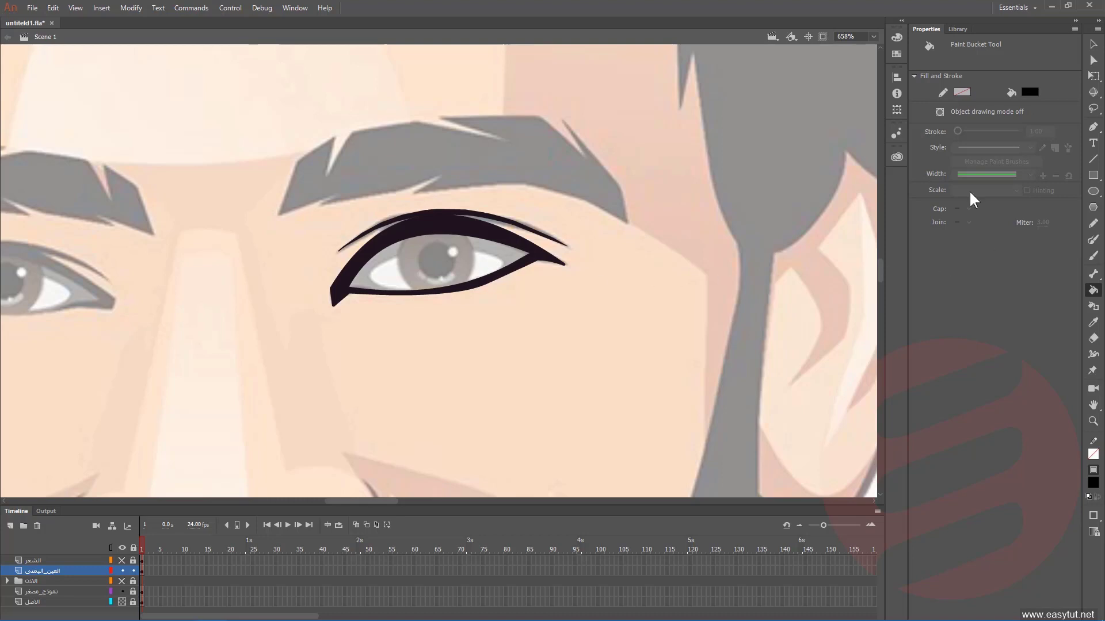
{"action": "left_click", "coordinate": [1093, 191]}
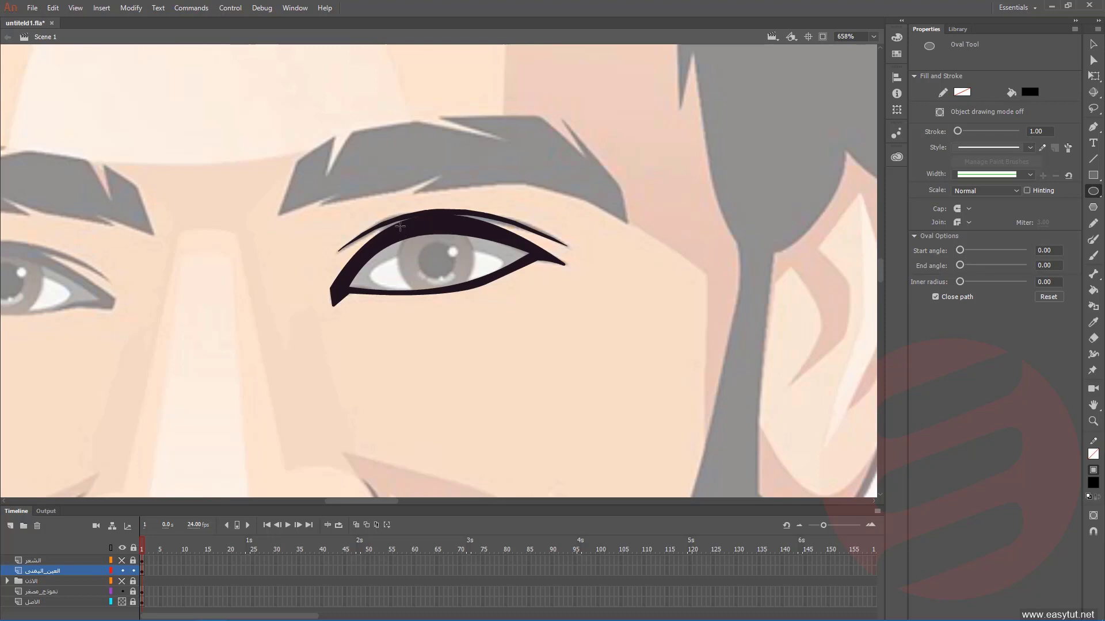
{"action": "left_click_drag", "start_coordinate": [400, 226], "coordinate": [478, 304]}
{"action": "key", "text": "v"}
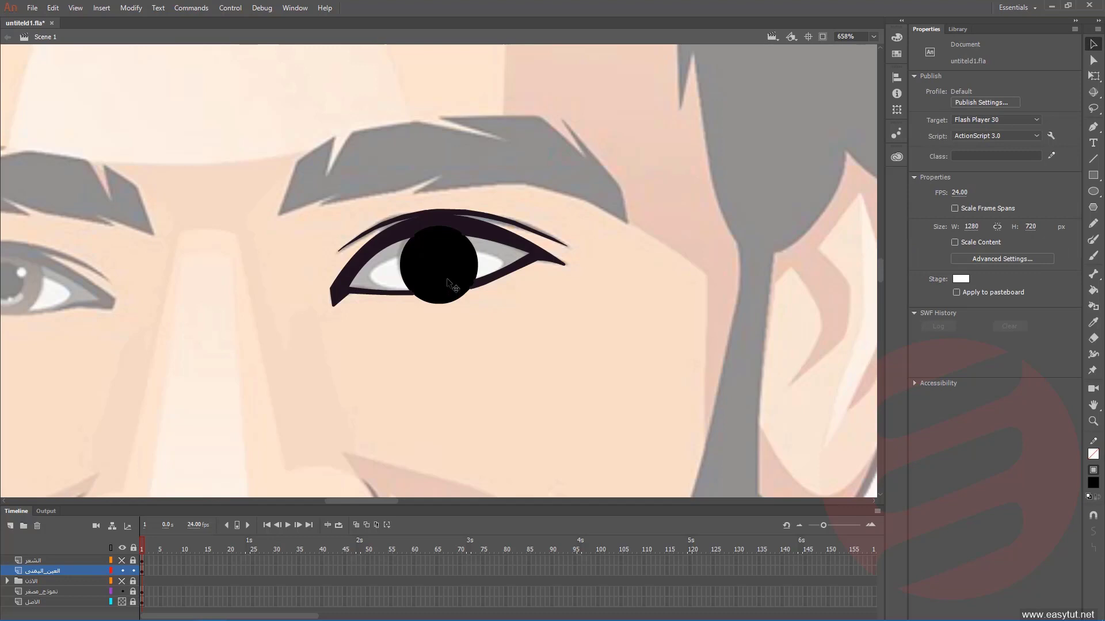
{"action": "left_click_drag", "start_coordinate": [452, 285], "coordinate": [484, 367]}
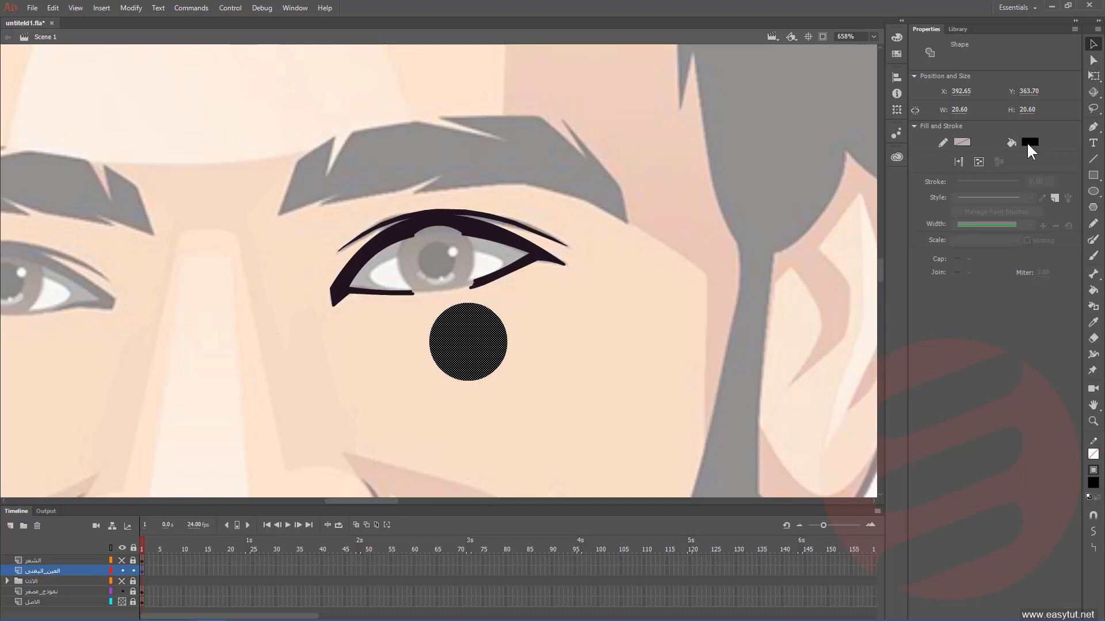
{"action": "left_click", "coordinate": [1028, 142]}
{"action": "left_click", "coordinate": [471, 218]}
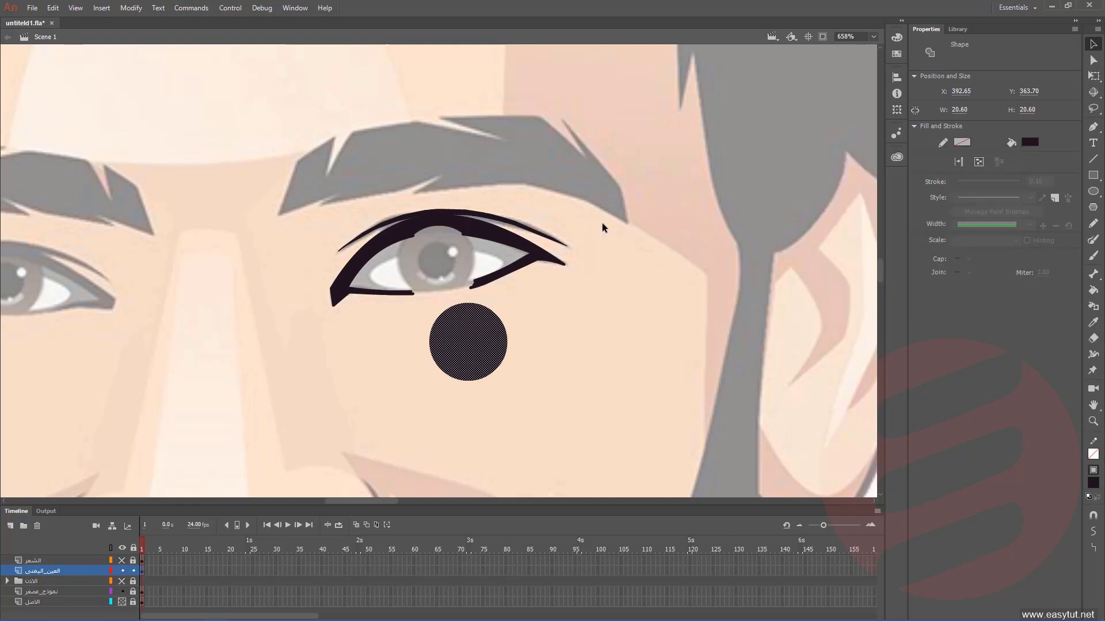
{"action": "left_click", "coordinate": [1093, 192]}
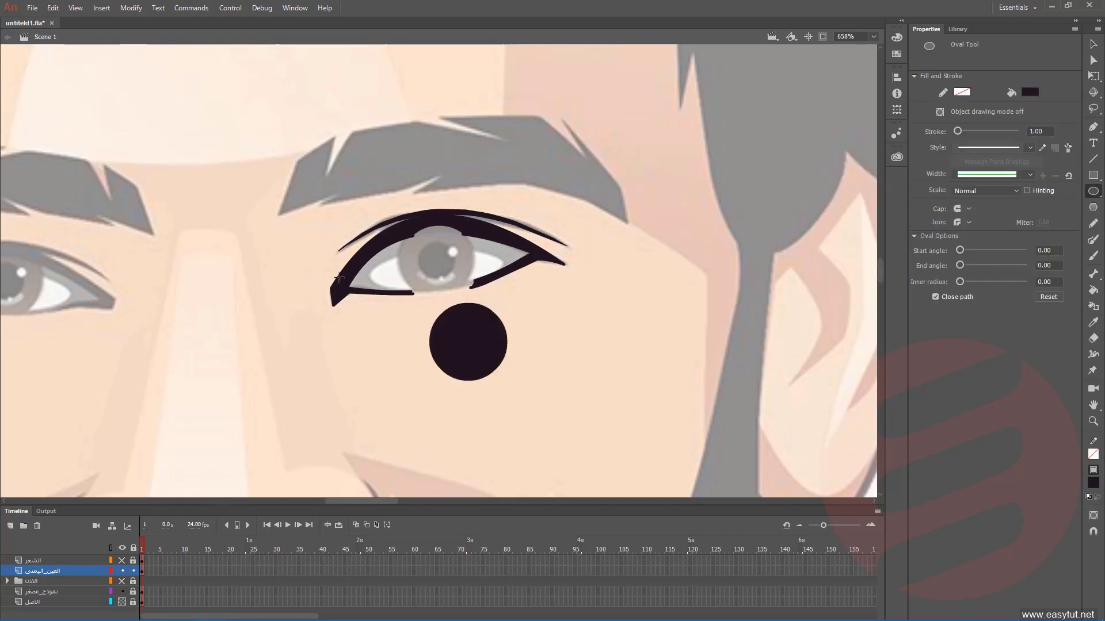
{"action": "mouse_move", "coordinate": [390, 300]}
{"action": "left_mouse_down"}
{"action": "mouse_move", "coordinate": [469, 230]}
{"action": "mouse_move", "coordinate": [479, 236]}
{"action": "left_mouse_up"}
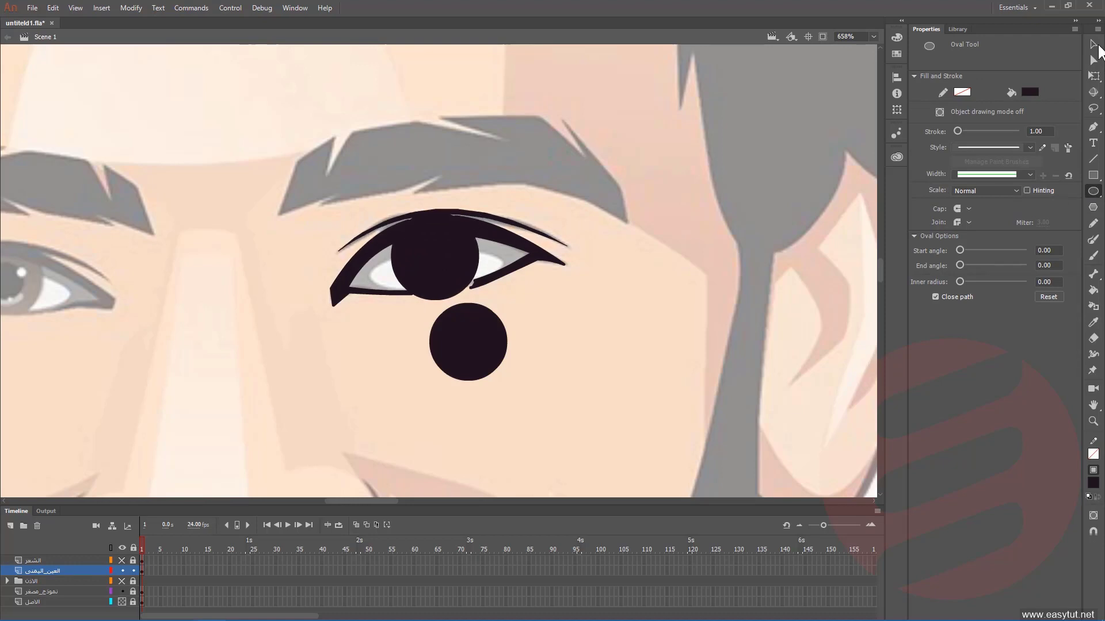
{"action": "left_click", "coordinate": [1094, 45]}
{"action": "left_click", "coordinate": [448, 244]}
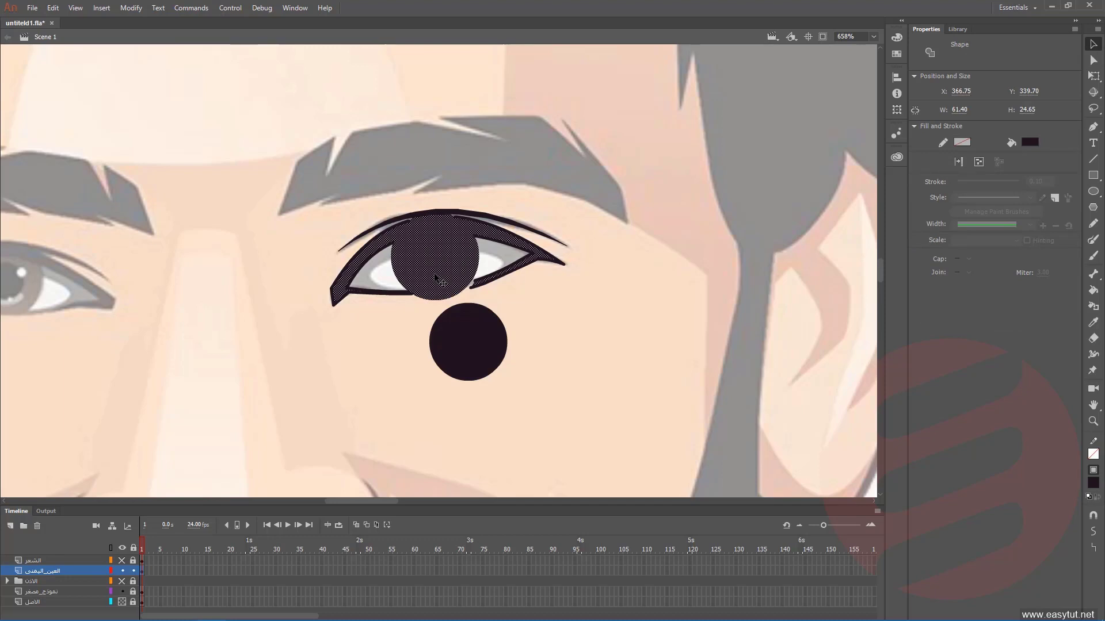
{"action": "key", "text": "ctrl+z"}
{"action": "key", "text": "ctrl+z"}
{"action": "key", "text": "ctrl+z"}
{"action": "key", "text": "ctrl+z"}
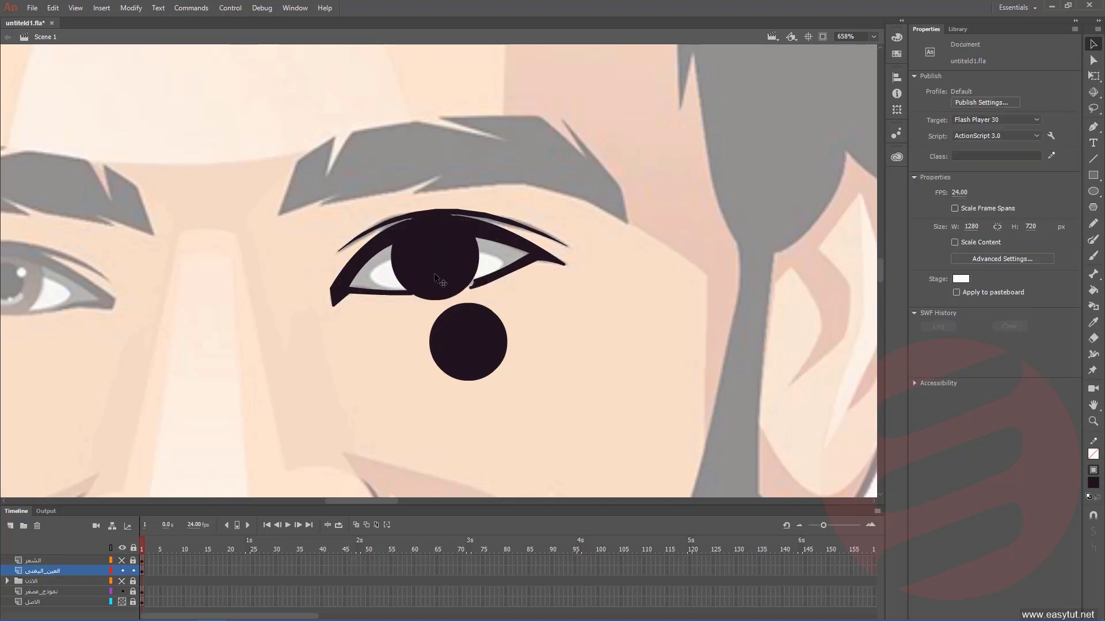
{"action": "key", "text": "ctrl+z"}
{"action": "key", "text": "ctrl+z"}
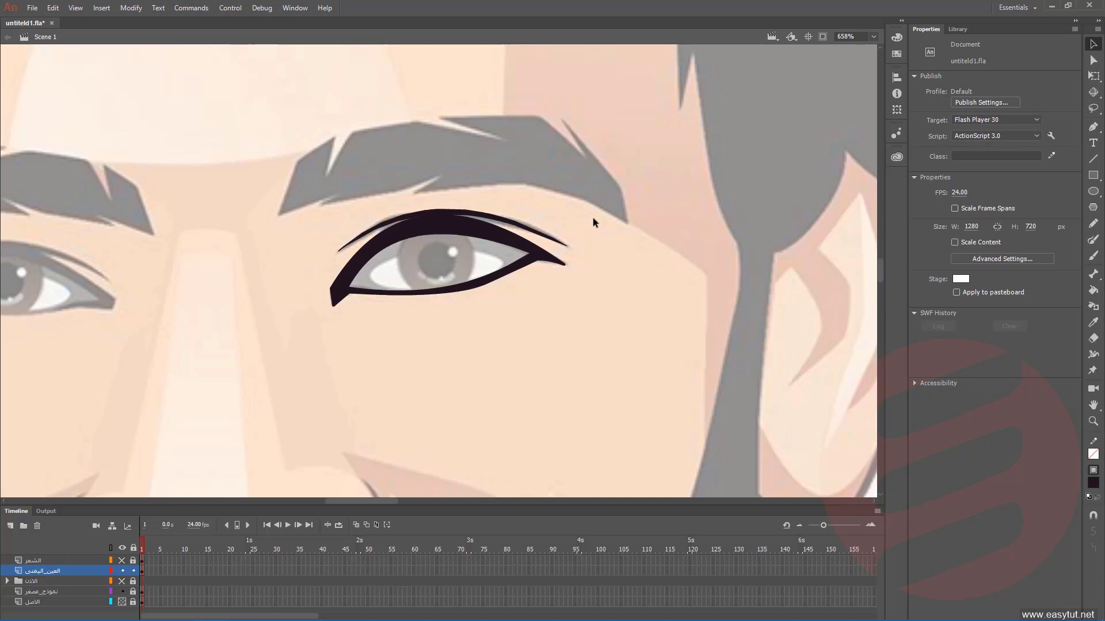
- Convert the whole filled eye outline into a drawing object
{"action": "left_click_drag", "start_coordinate": [606, 214], "coordinate": [270, 323]}
{"action": "left_click_drag", "start_coordinate": [291, 364], "coordinate": [583, 179]}
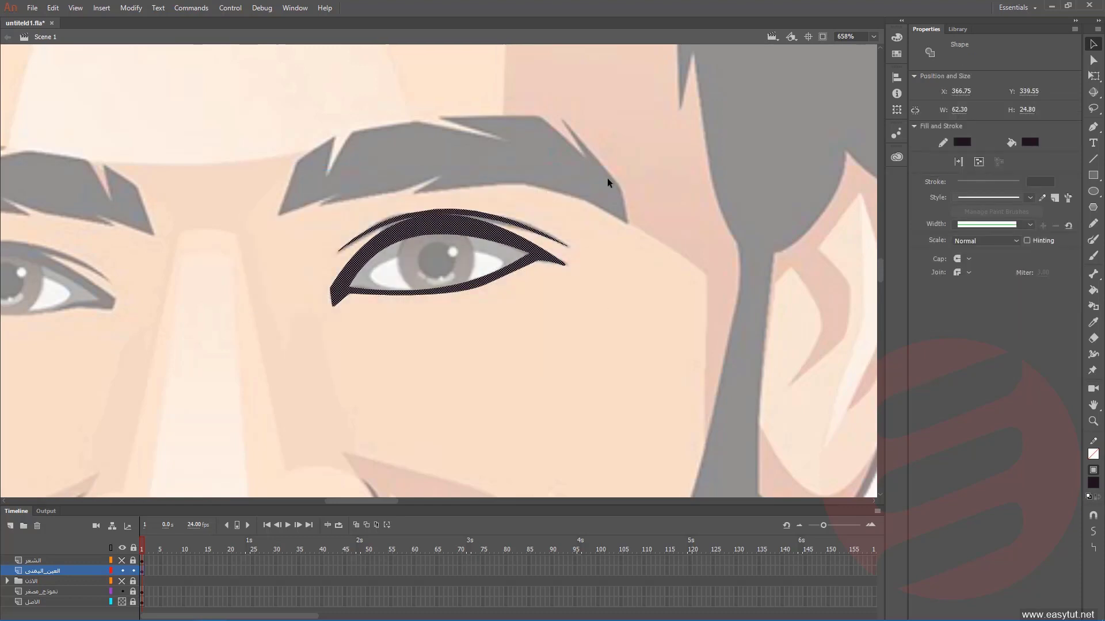
{"action": "left_click", "coordinate": [978, 161]}
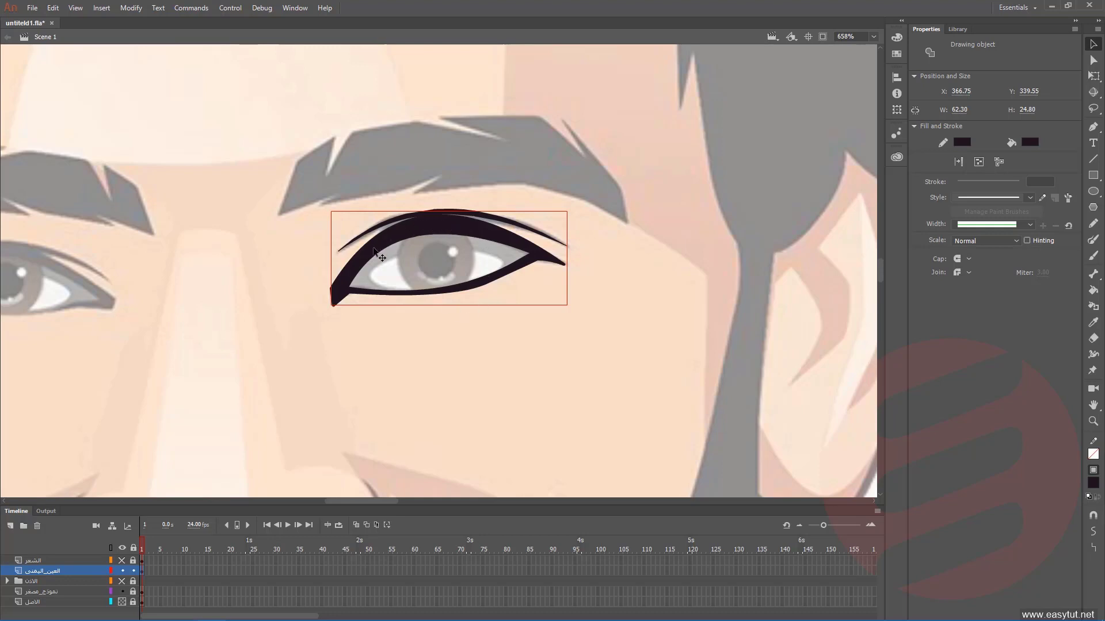
- With object drawing mode on, draw a white strokeless circle about 2.8 px wide over the eye's highlight
{"action": "left_click", "coordinate": [1093, 191]}
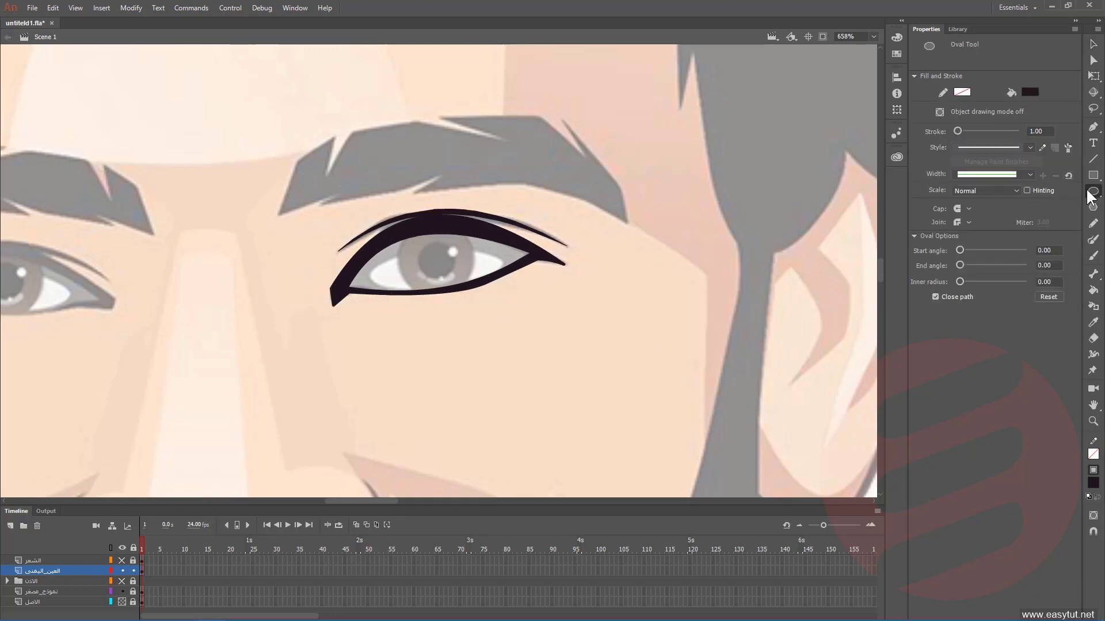
{"action": "left_click", "coordinate": [940, 112]}
{"action": "left_click", "coordinate": [1028, 91]}
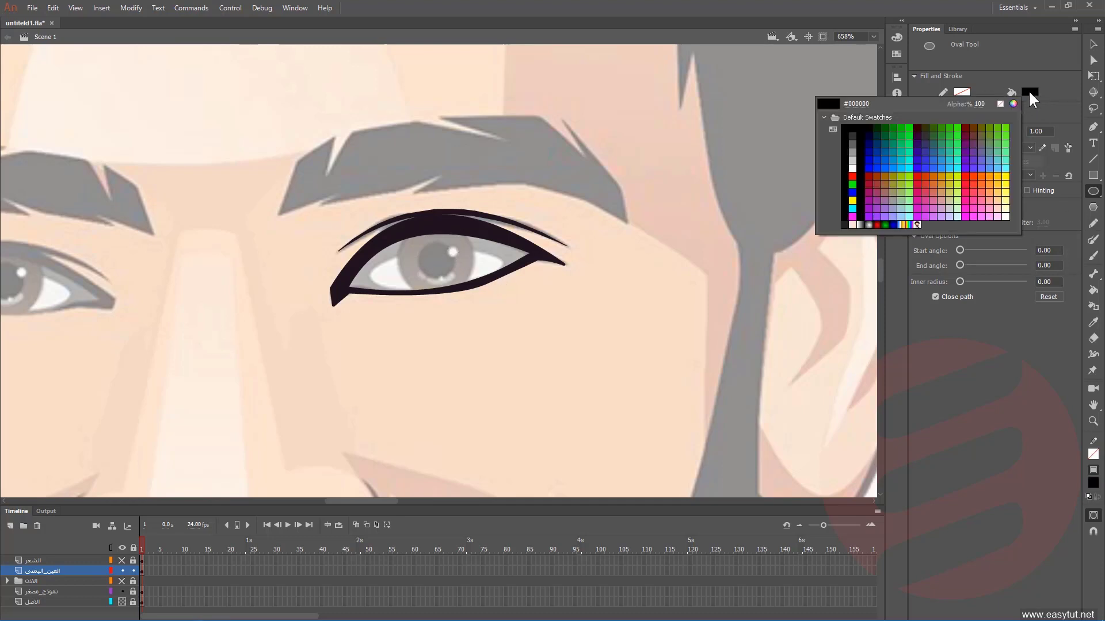
{"action": "left_click", "coordinate": [852, 169]}
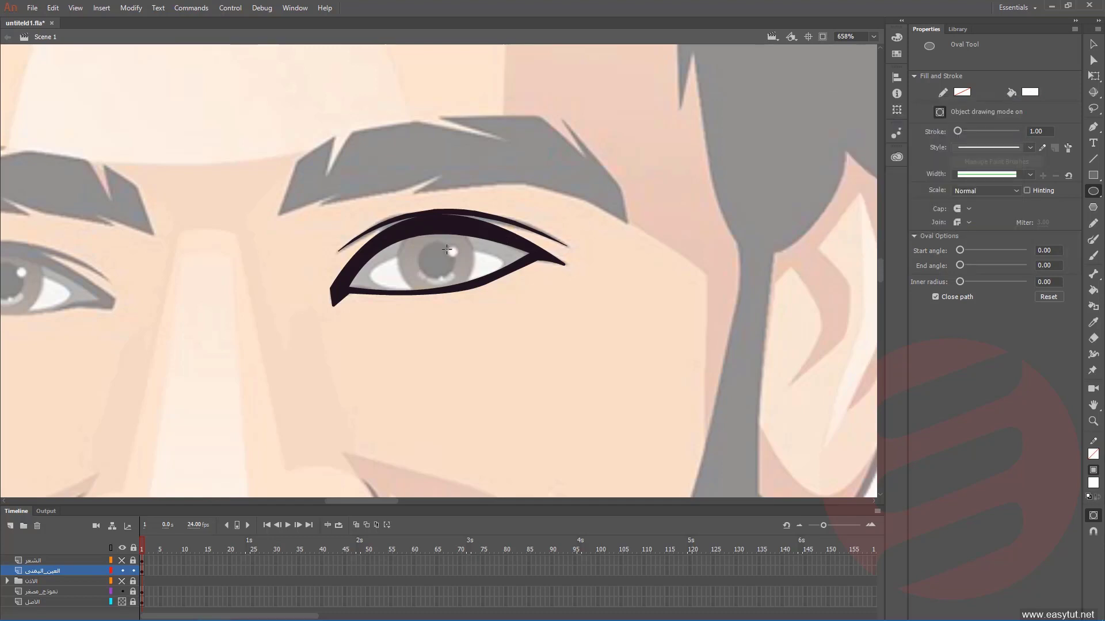
{"action": "left_click_drag", "start_coordinate": [447, 248], "coordinate": [457, 256]}
{"action": "left_click", "coordinate": [1093, 44]}
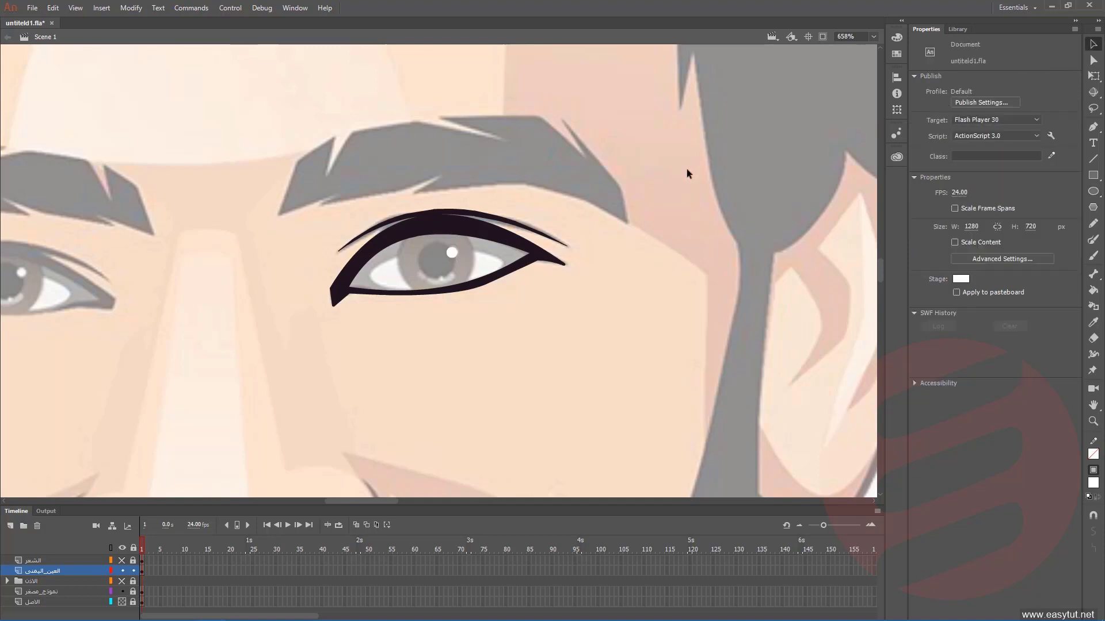
{"action": "left_click", "coordinate": [452, 253]}
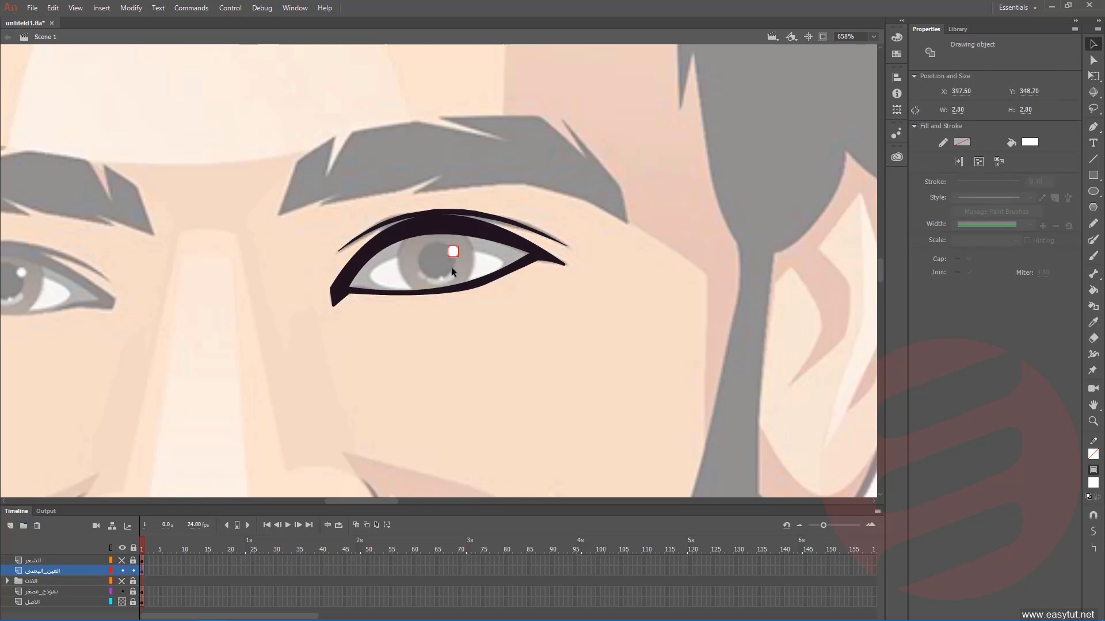
{"action": "left_click", "coordinate": [457, 295]}
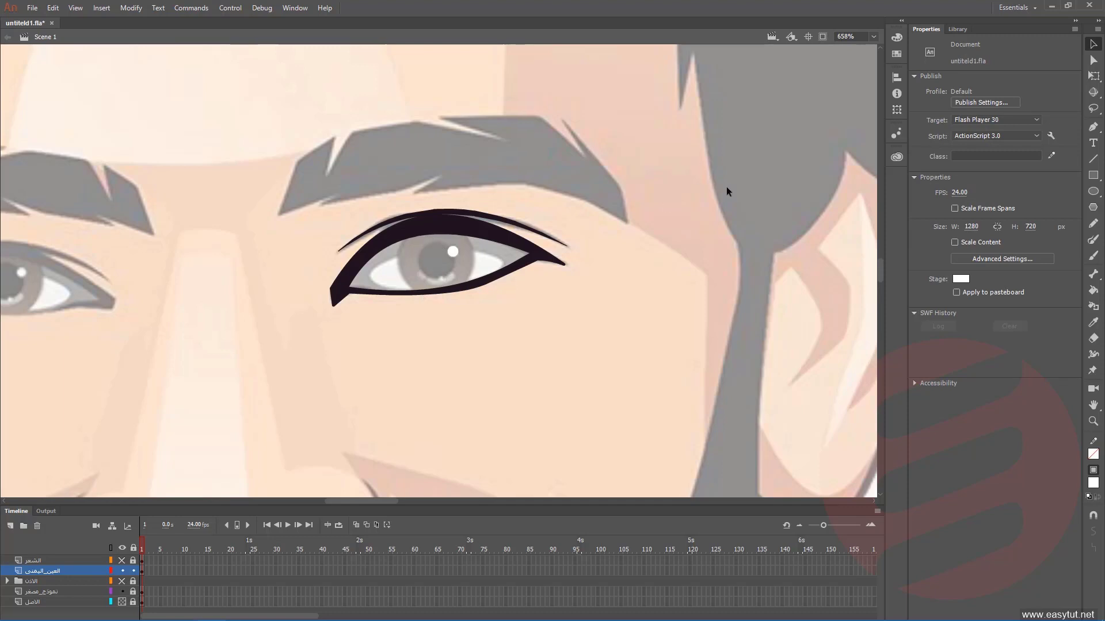
- Set the Oval tool's fill to the near-black pupil colour sampled from the full-colour reference portrait
{"action": "left_click_drag", "start_coordinate": [740, 171], "coordinate": [514, 226]}
{"action": "left_click_drag", "start_coordinate": [868, 172], "coordinate": [55, 293]}
{"action": "left_click_drag", "start_coordinate": [711, 216], "coordinate": [310, 308]}
{"action": "left_click_drag", "start_coordinate": [458, 251], "coordinate": [315, 337]}
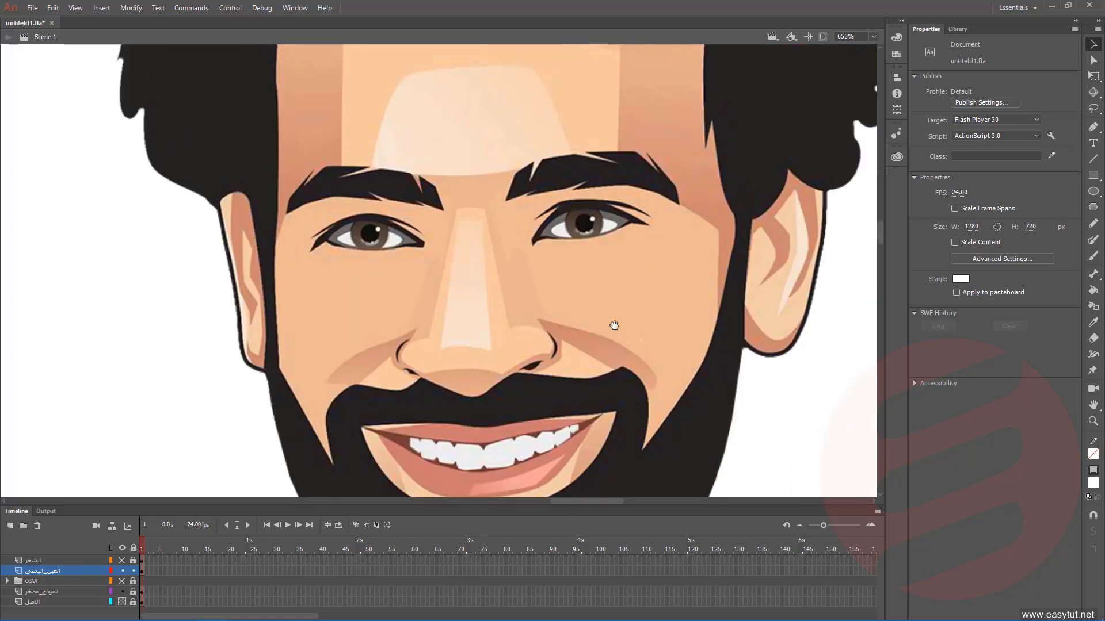
{"action": "left_click", "coordinate": [1092, 192]}
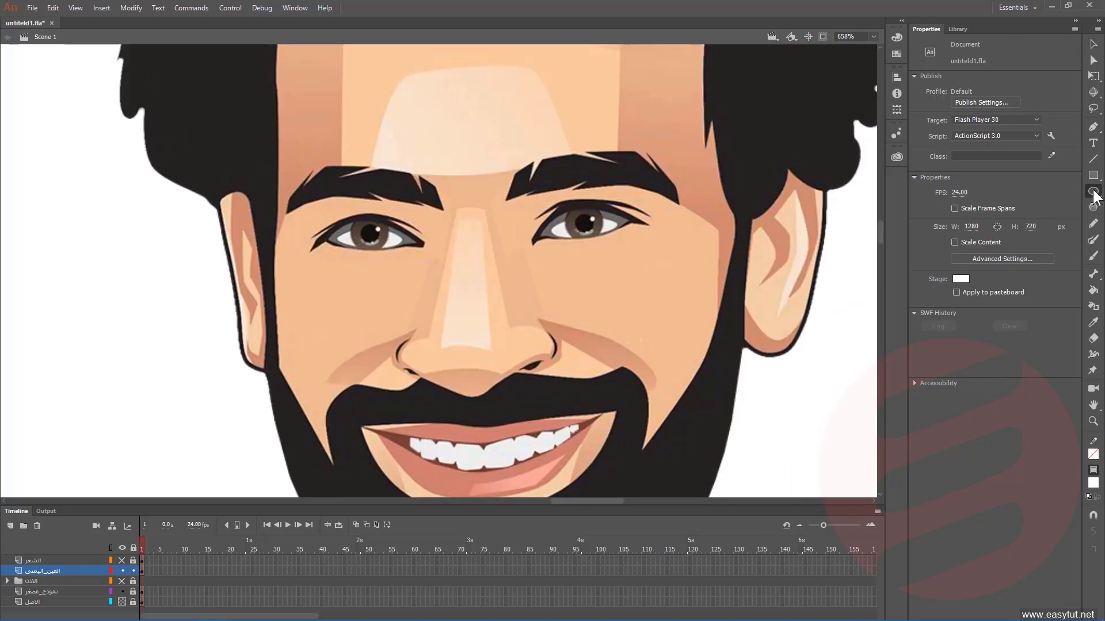
{"action": "left_click", "coordinate": [1029, 92]}
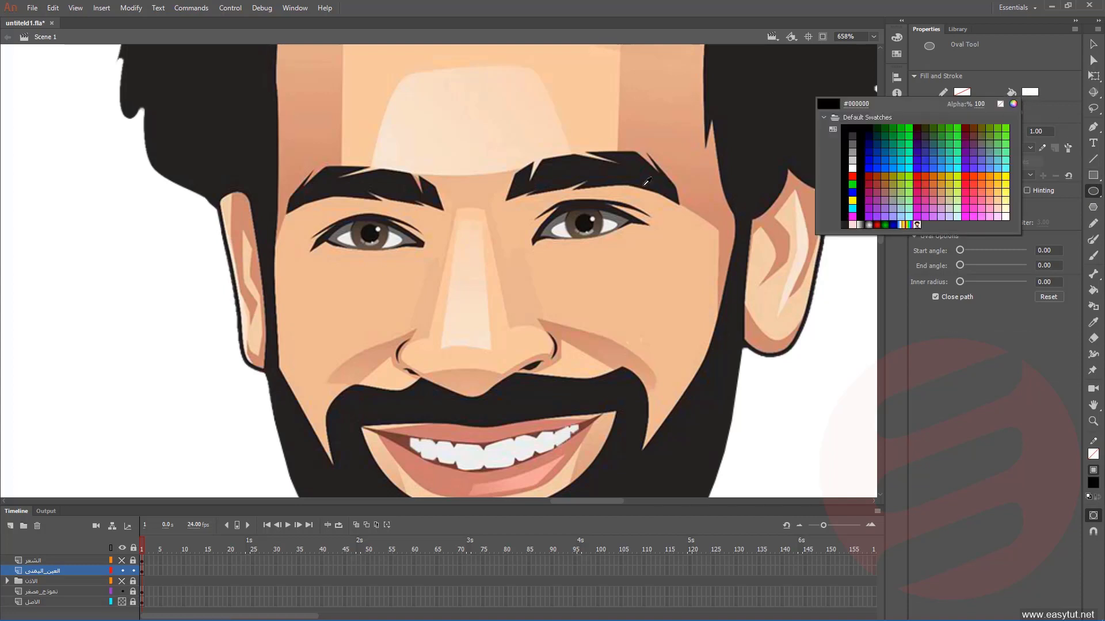
{"action": "left_click", "coordinate": [588, 218]}
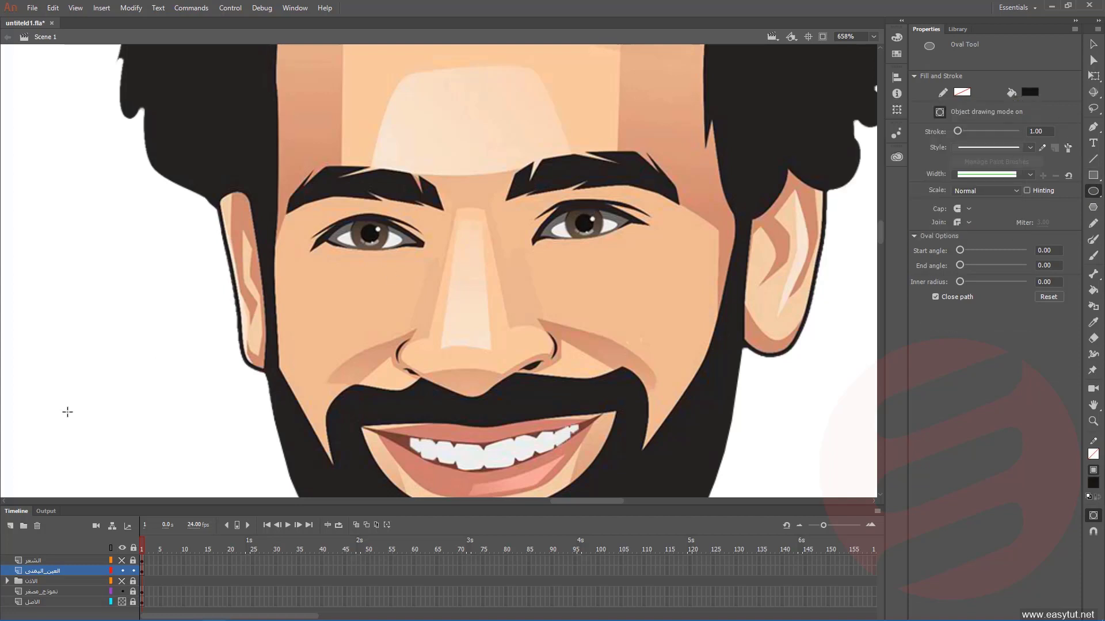
- Draw a near-black circle about 9.2 px wide over the pupil in the faded reference and align it
{"action": "left_click_drag", "start_coordinate": [89, 408], "coordinate": [604, 227]}
{"action": "left_click_drag", "start_coordinate": [288, 270], "coordinate": [597, 277]}
{"action": "left_click_drag", "start_coordinate": [205, 308], "coordinate": [503, 292]}
{"action": "left_click_drag", "start_coordinate": [412, 201], "coordinate": [468, 251]}
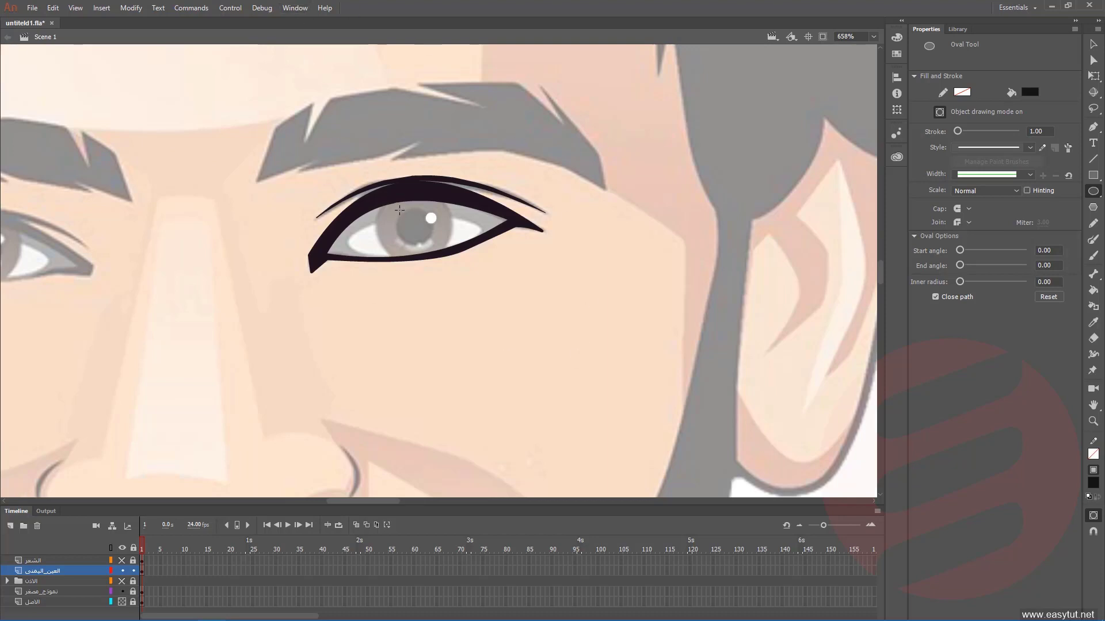
{"action": "left_click_drag", "start_coordinate": [400, 210], "coordinate": [433, 245]}
{"action": "key", "text": "v"}
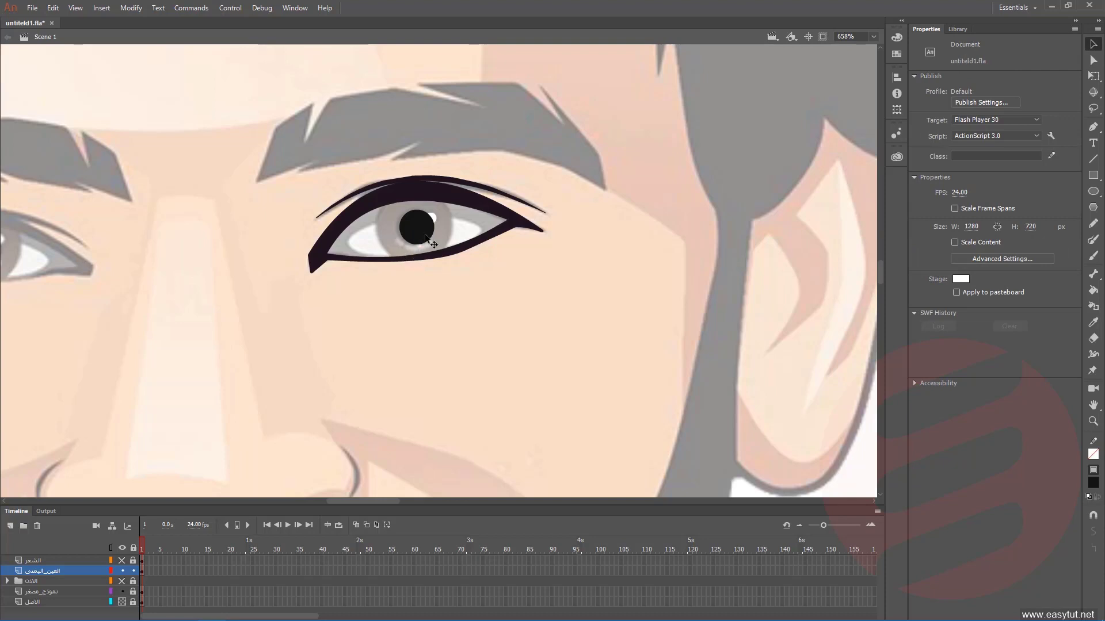
{"action": "left_click_drag", "start_coordinate": [433, 244], "coordinate": [435, 241]}
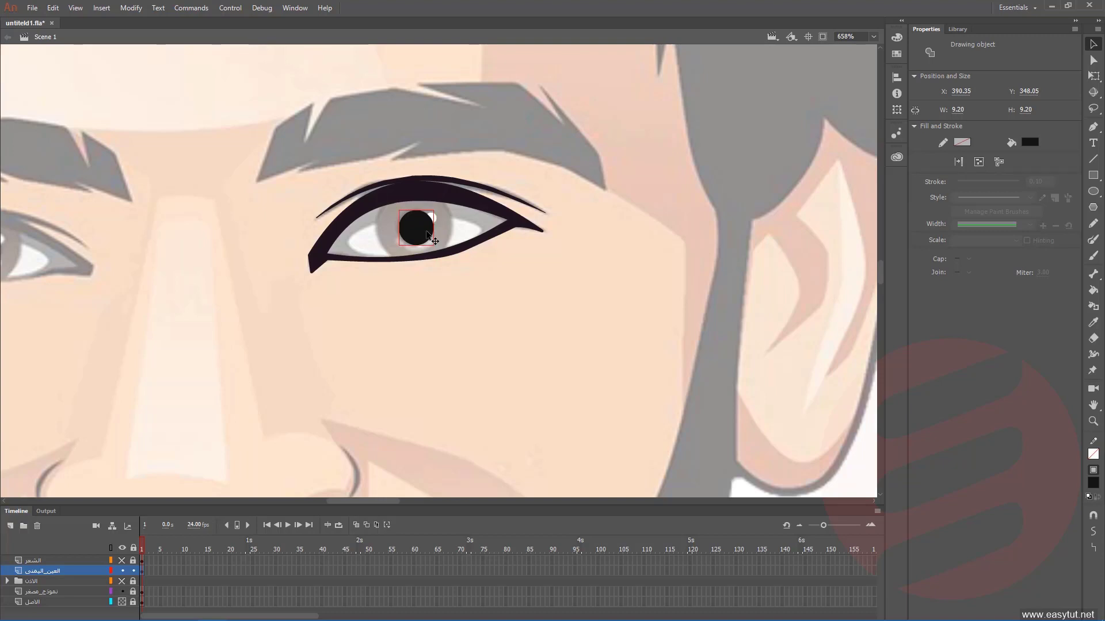
- Send the pupil circle backward so it sits behind the white highlight
{"action": "right_click", "coordinate": [421, 233]}
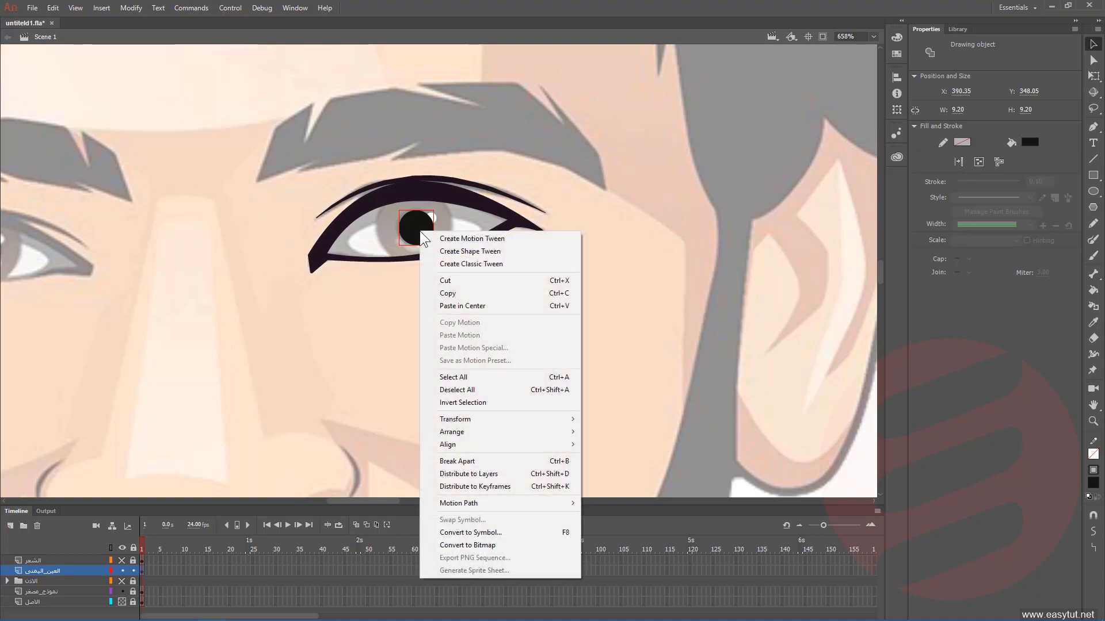
{"action": "mouse_move", "coordinate": [456, 436]}
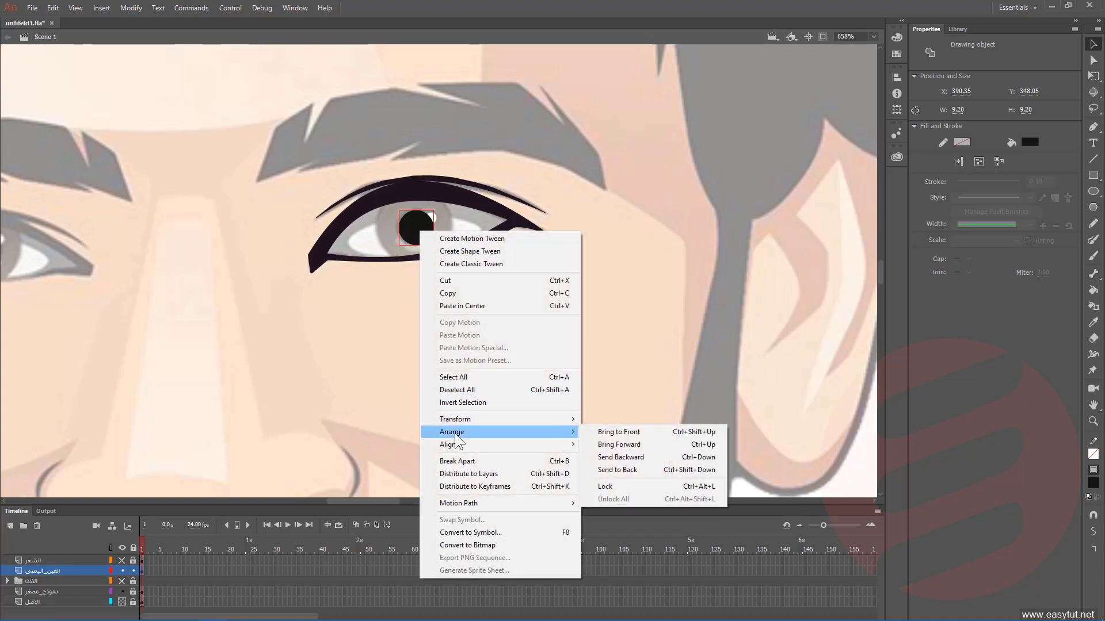
{"action": "left_click", "coordinate": [626, 458]}
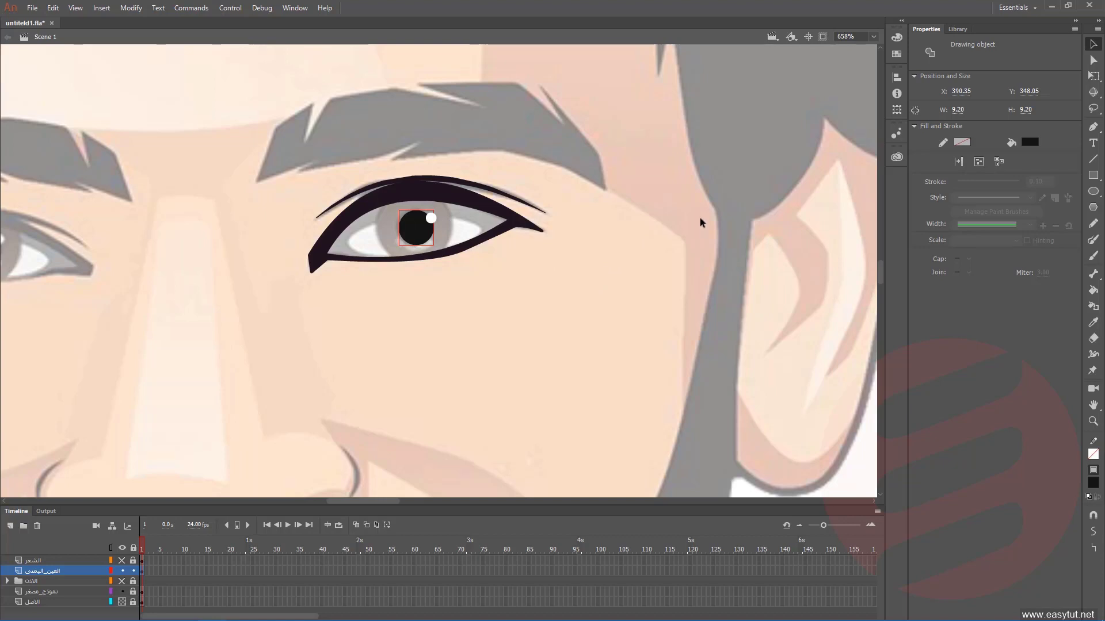
- Set the Oval tool's fill to the dark brown iris colour sampled from the eye in the full-colour reference portrait
{"action": "mouse_move", "coordinate": [708, 212]}
{"action": "left_mouse_down"}
{"action": "mouse_move", "coordinate": [188, 224]}
{"action": "mouse_move", "coordinate": [220, 276]}
{"action": "mouse_move", "coordinate": [150, 276]}
{"action": "left_mouse_up"}
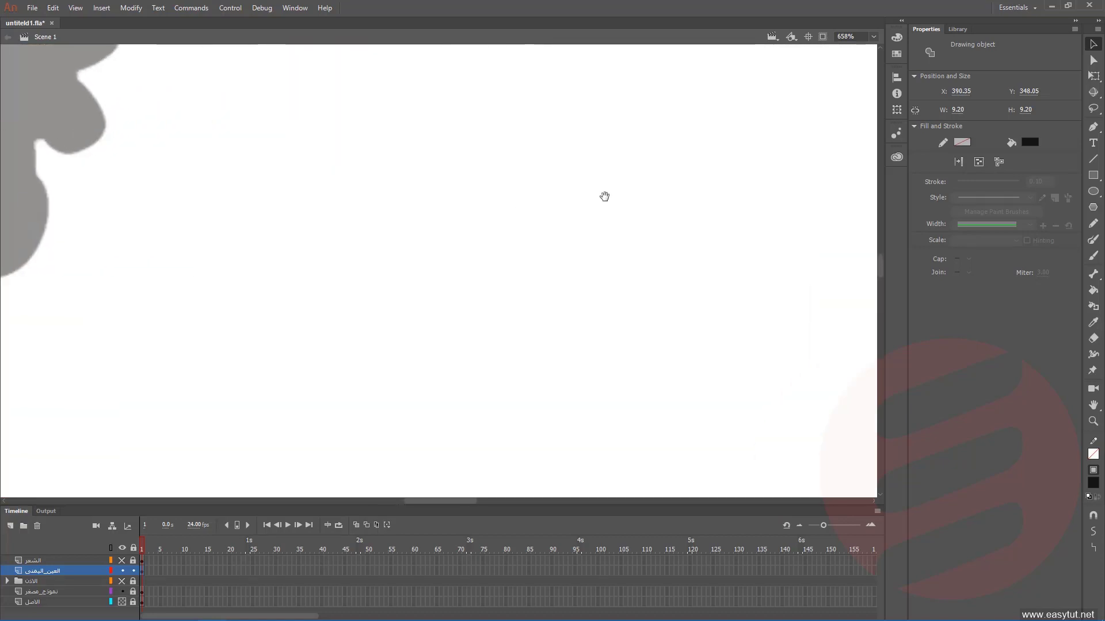
{"action": "left_click_drag", "start_coordinate": [604, 195], "coordinate": [342, 259]}
{"action": "left_click_drag", "start_coordinate": [560, 214], "coordinate": [363, 278]}
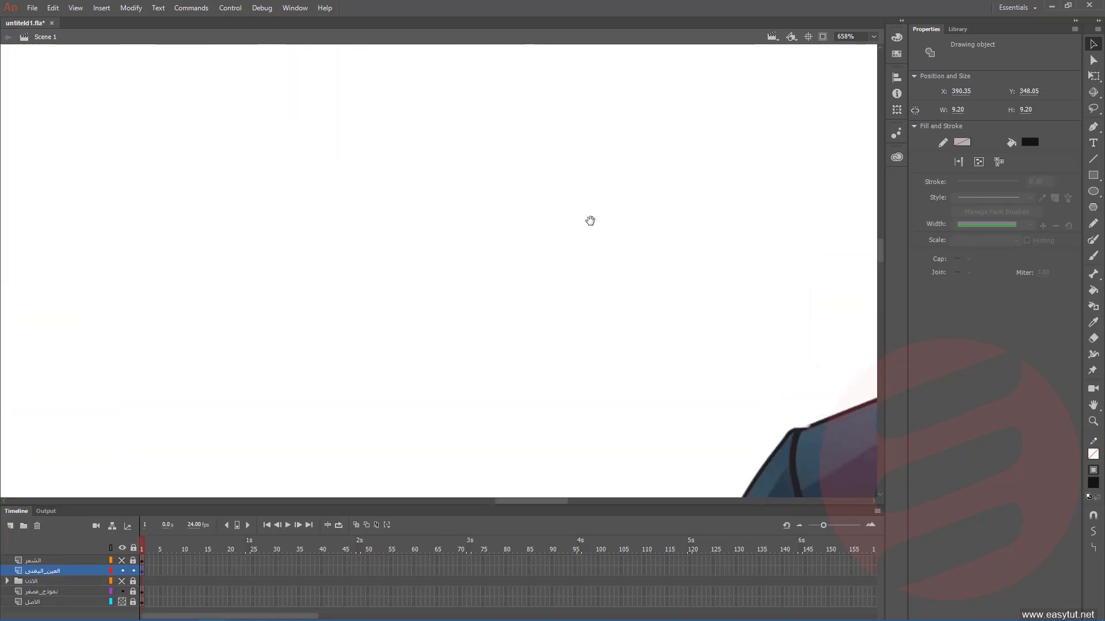
{"action": "left_click_drag", "start_coordinate": [589, 219], "coordinate": [47, 178]}
{"action": "left_click_drag", "start_coordinate": [498, 178], "coordinate": [342, 392]}
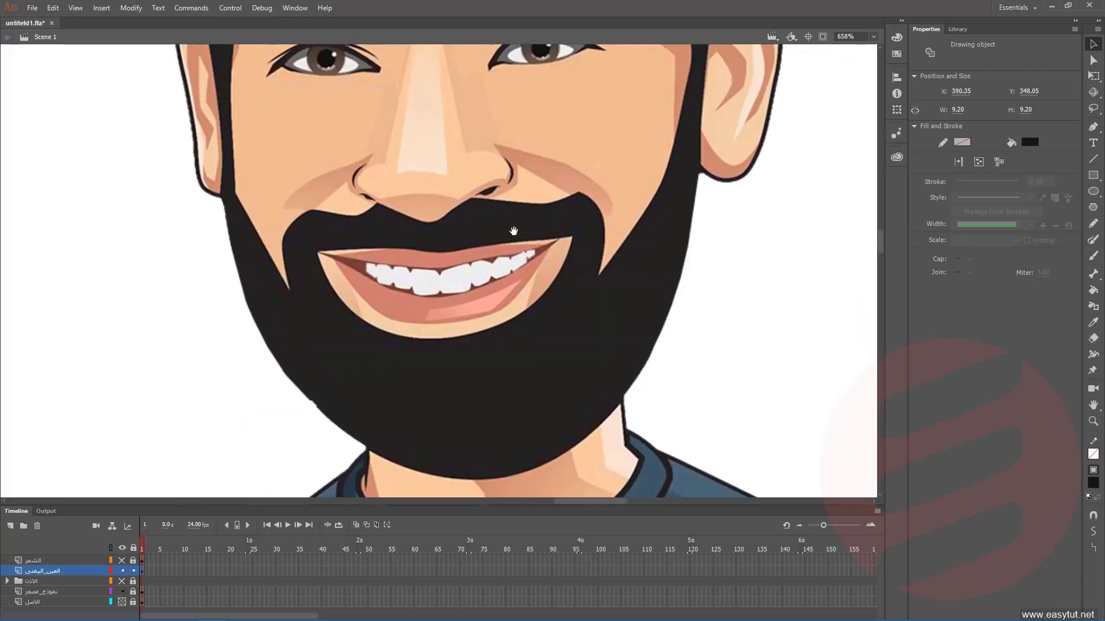
{"action": "left_click_drag", "start_coordinate": [513, 229], "coordinate": [533, 304]}
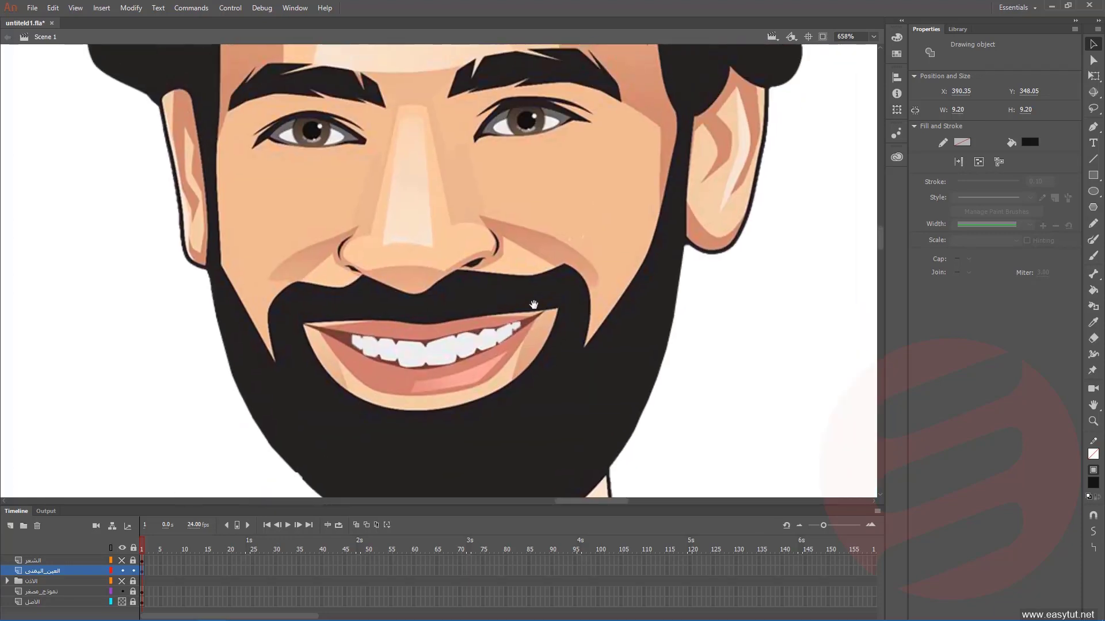
{"action": "left_click", "coordinate": [1093, 191]}
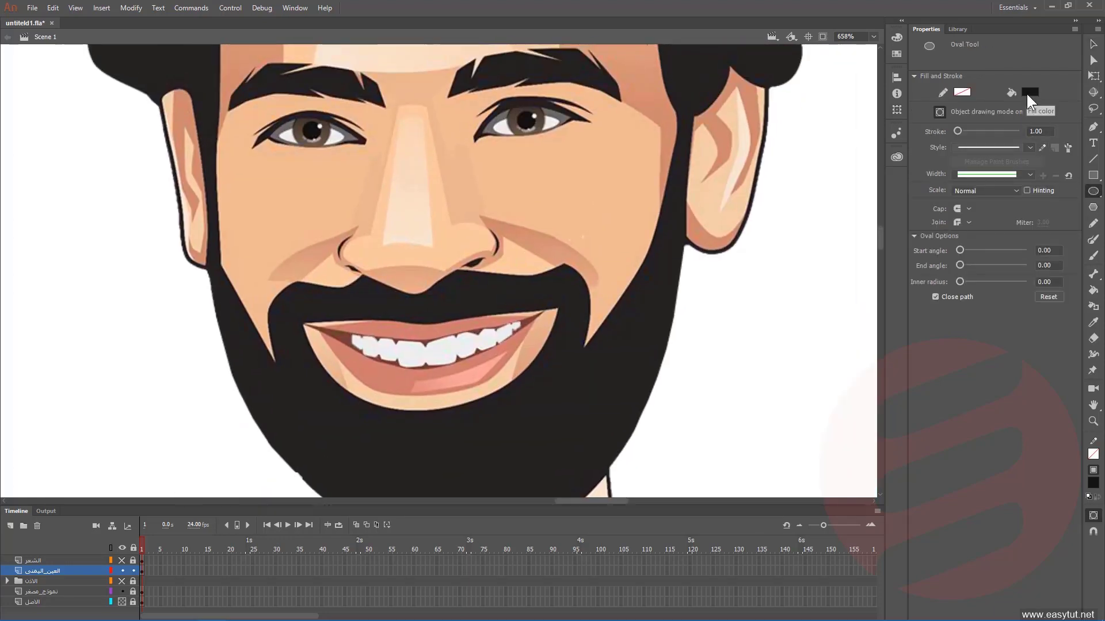
{"action": "left_click", "coordinate": [1028, 94]}
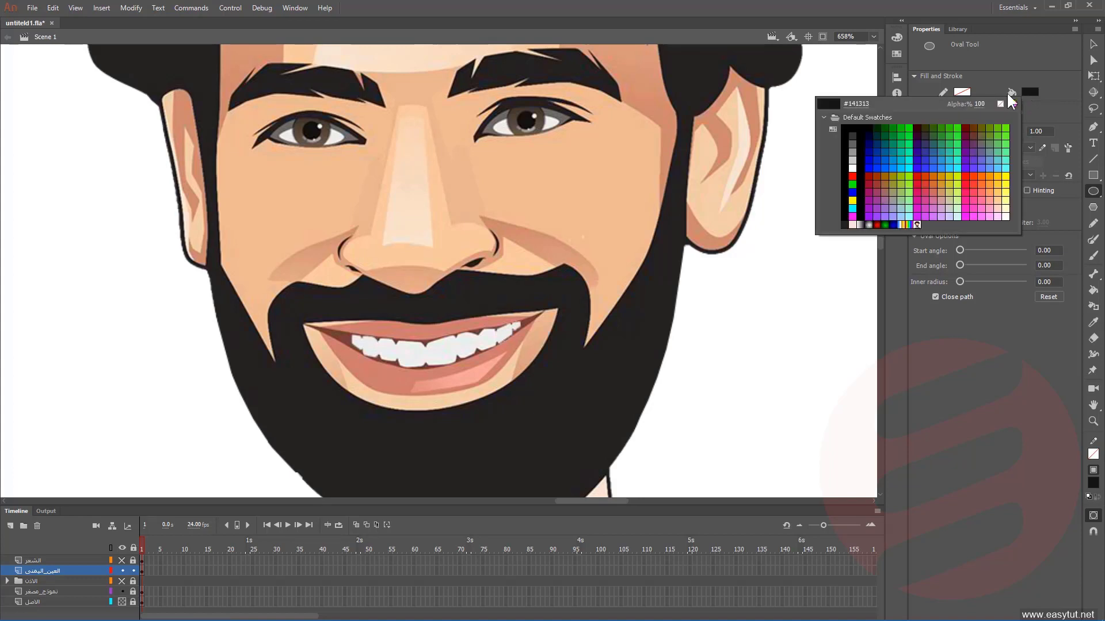
{"action": "left_click", "coordinate": [546, 109]}
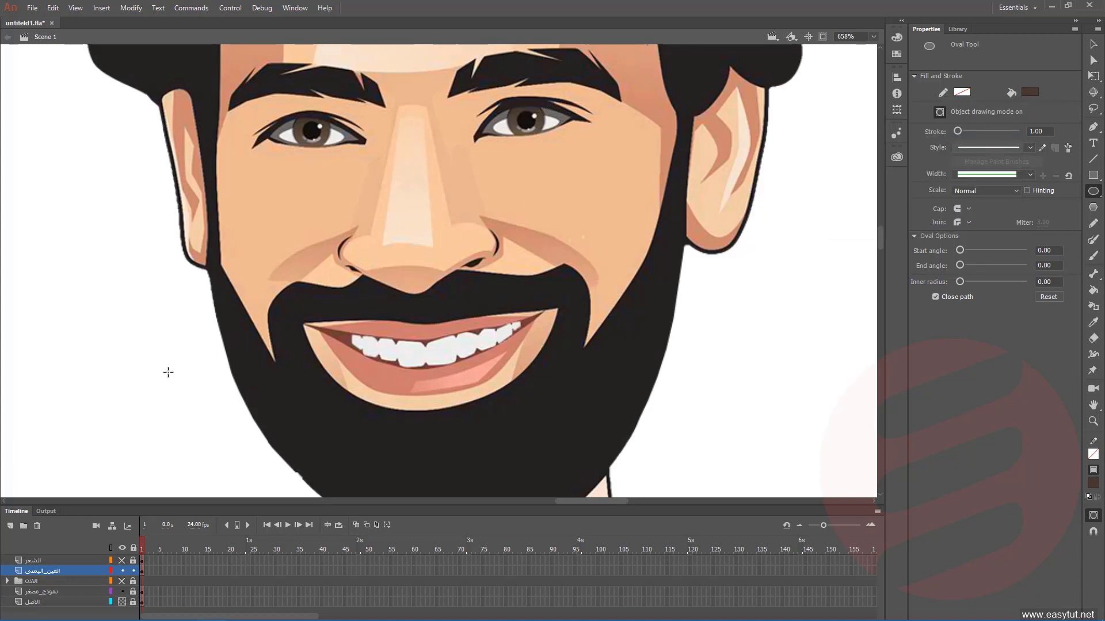
- Draw a brown strokeless circle about 20.1 px wide over the iris in the faded reference and centre it around the pupil
{"action": "left_click_drag", "start_coordinate": [153, 374], "coordinate": [654, 244]}
{"action": "mouse_move", "coordinate": [300, 333]}
{"action": "left_mouse_down"}
{"action": "mouse_move", "coordinate": [724, 219]}
{"action": "mouse_move", "coordinate": [662, 241]}
{"action": "left_mouse_up"}
{"action": "left_click_drag", "start_coordinate": [175, 345], "coordinate": [651, 240]}
{"action": "left_click_drag", "start_coordinate": [508, 262], "coordinate": [517, 308]}
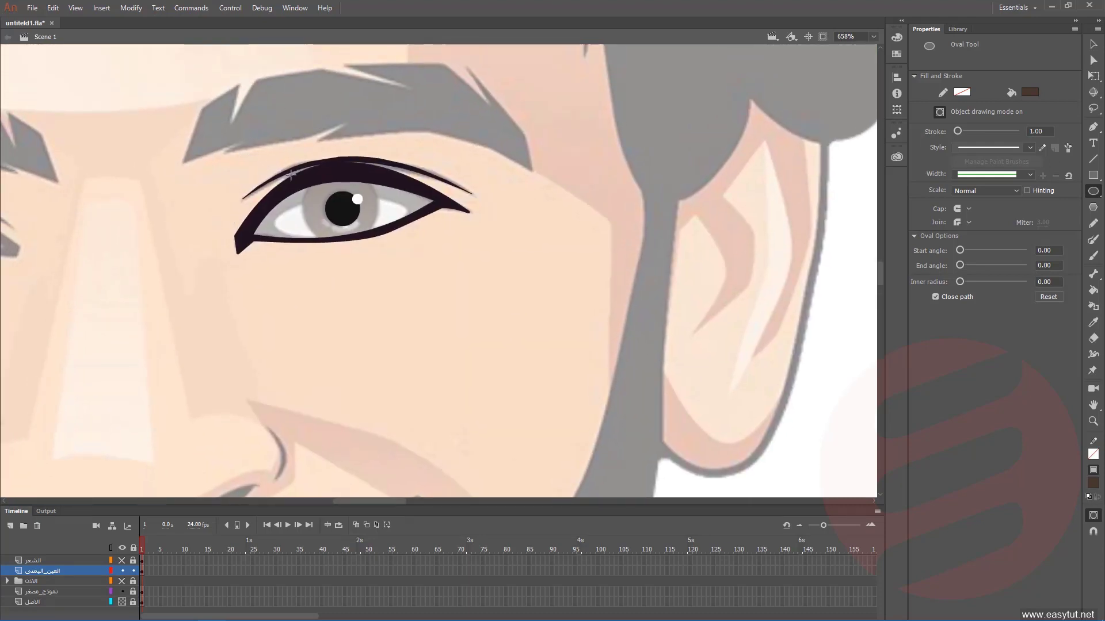
{"action": "left_click_drag", "start_coordinate": [303, 178], "coordinate": [380, 253]}
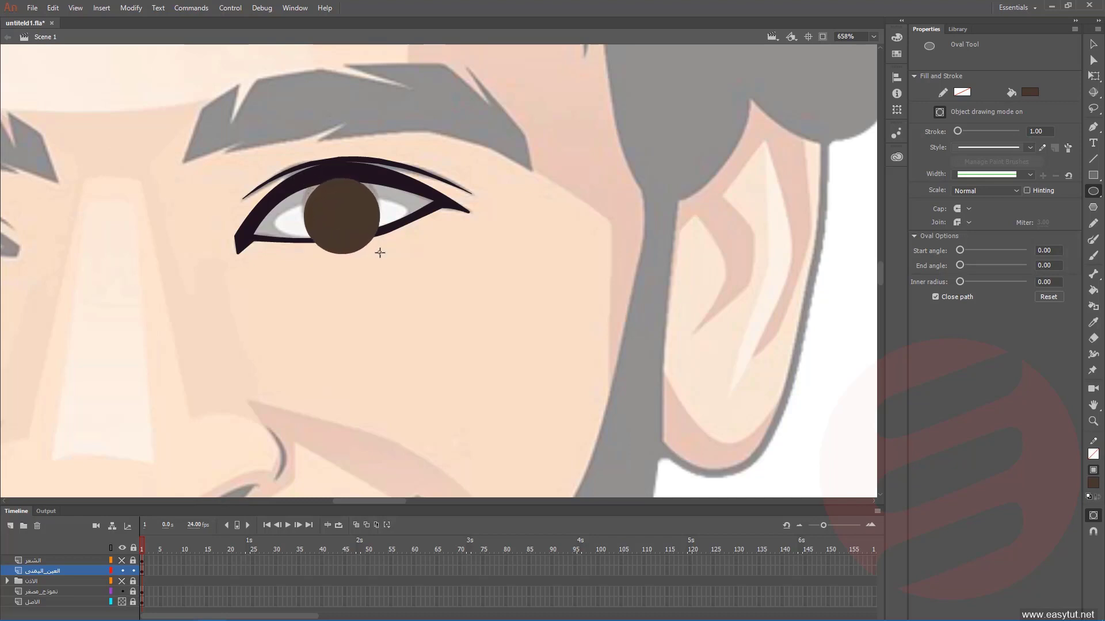
{"action": "left_click", "coordinate": [1093, 46]}
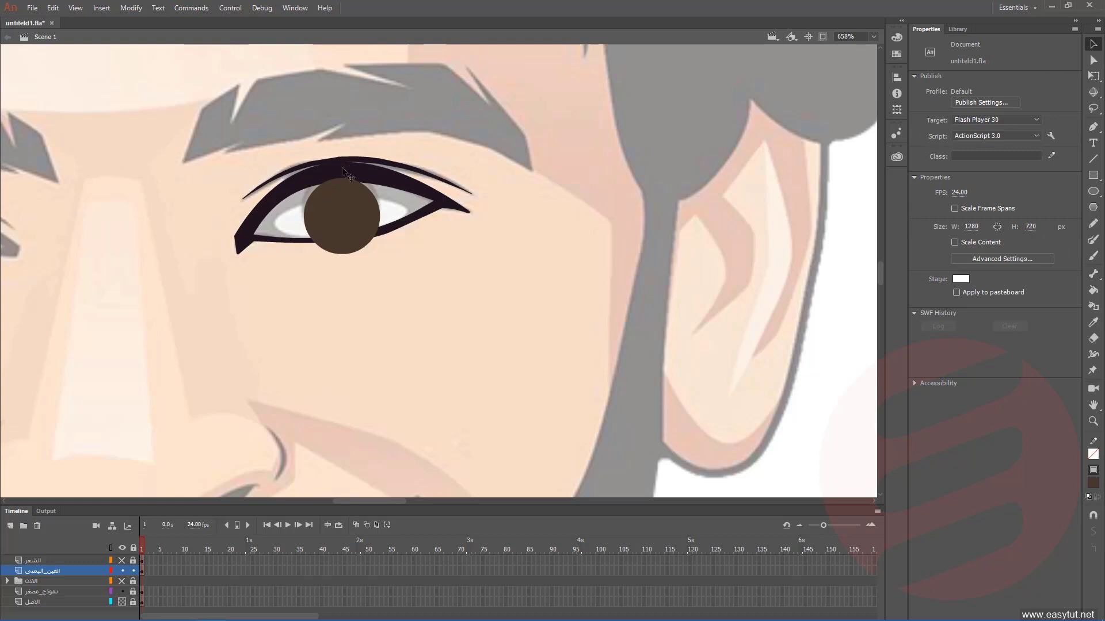
{"action": "left_click_drag", "start_coordinate": [348, 218], "coordinate": [344, 211]}
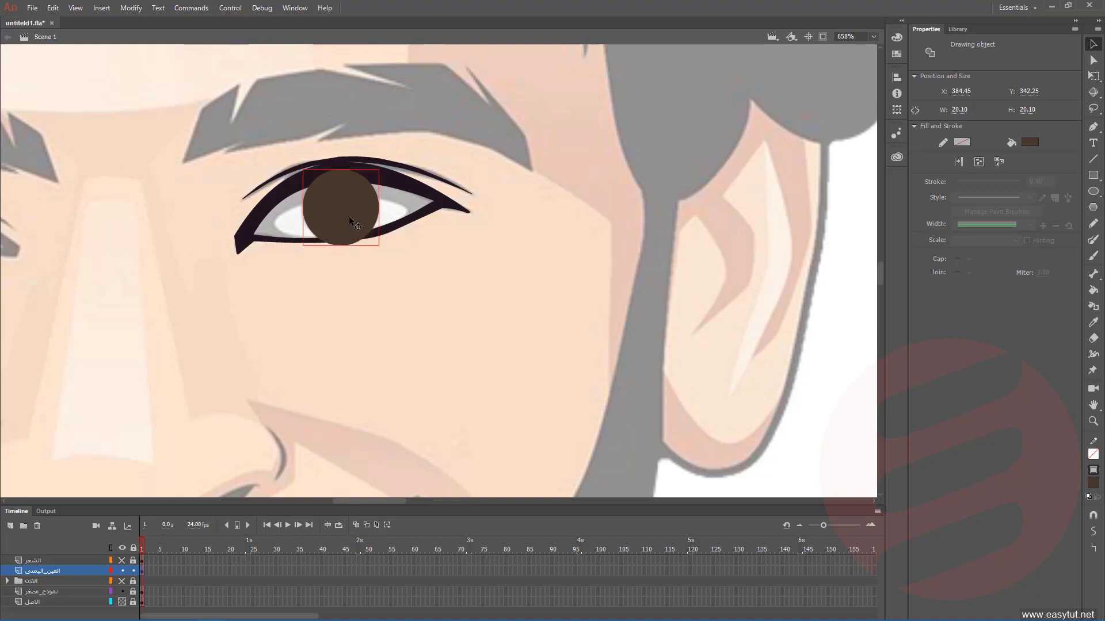
- Send the brown iris circle to the back, behind the pupil, highlight and eyelid outline
{"action": "right_click", "coordinate": [349, 217]}
{"action": "mouse_move", "coordinate": [390, 416]}
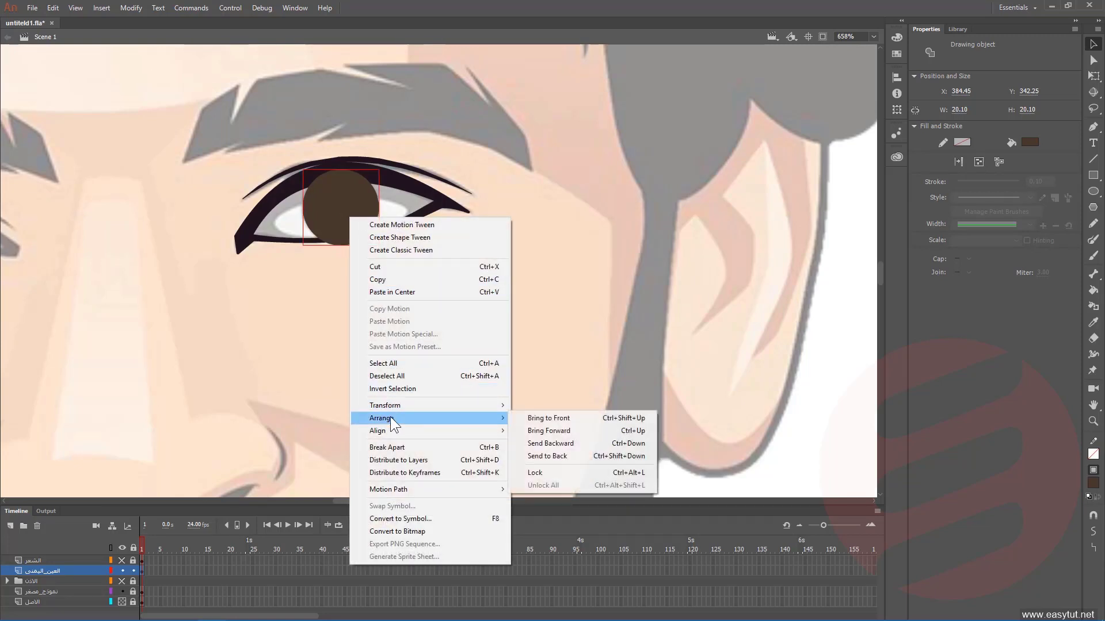
{"action": "left_click", "coordinate": [555, 455]}
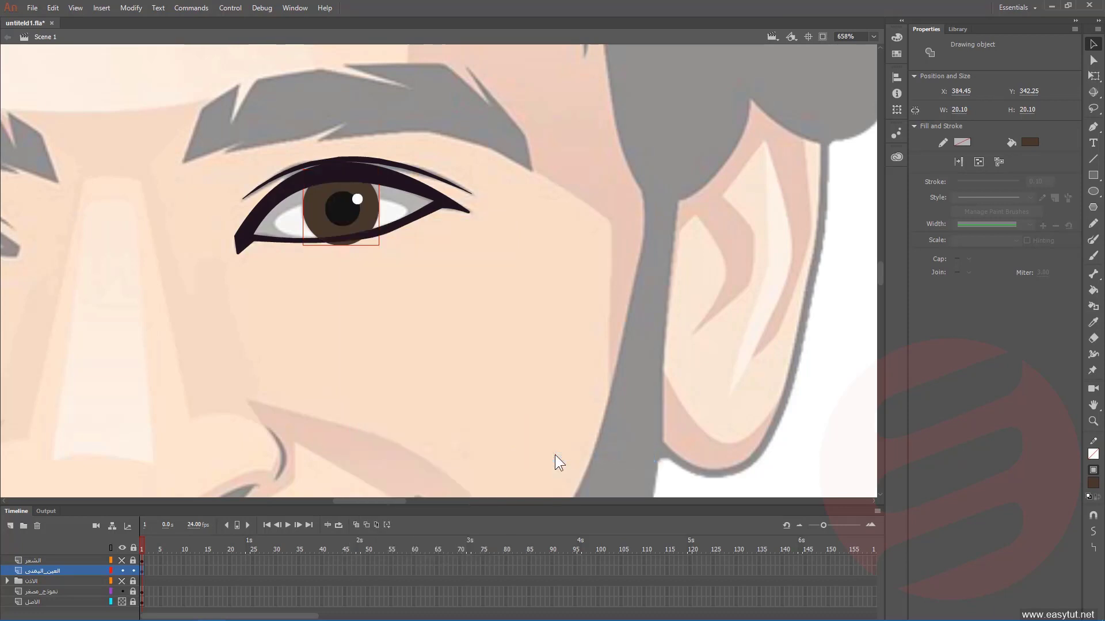
{"action": "left_click", "coordinate": [336, 287]}
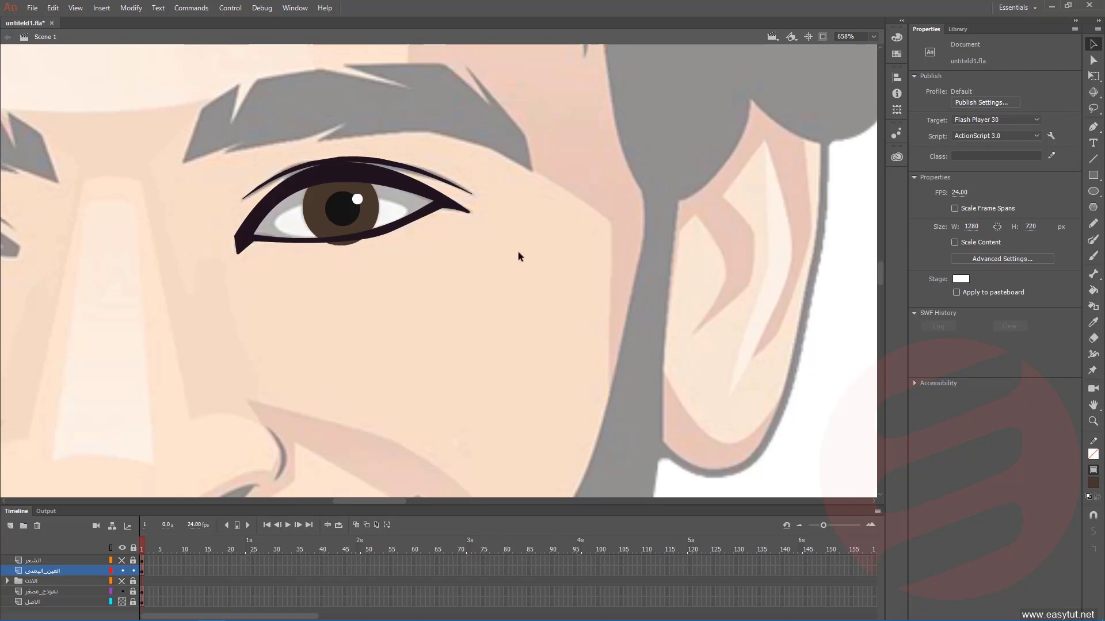
- Try to erase the iris overflow below the lower eyelid with the Eraser in Erase Normal mode, and undo the stroke
{"action": "left_click", "coordinate": [1093, 339]}
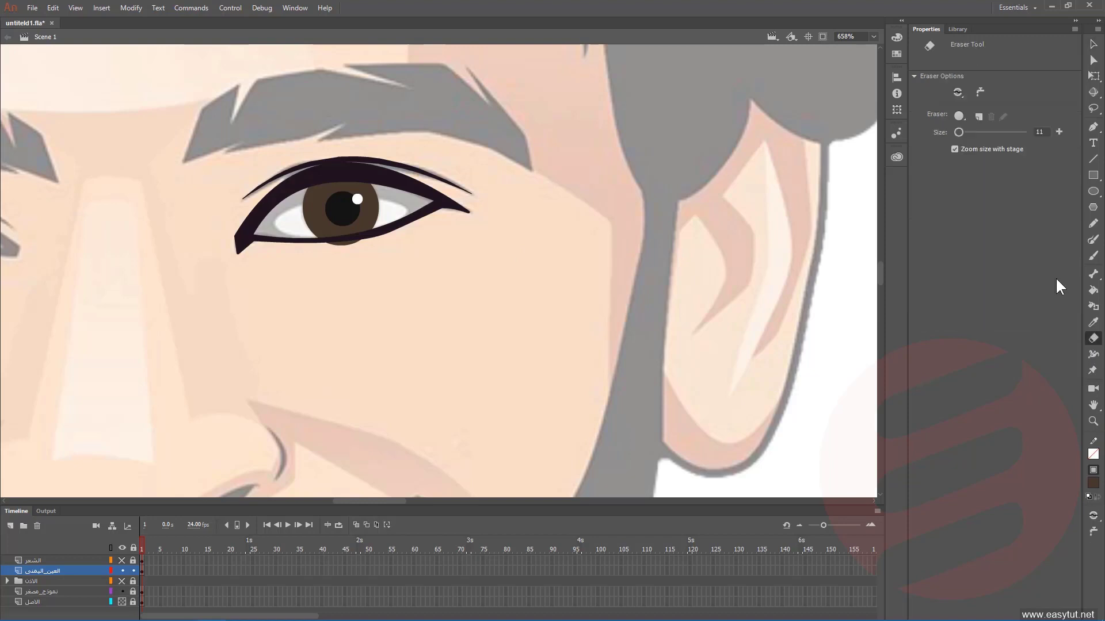
{"action": "left_click", "coordinate": [957, 92]}
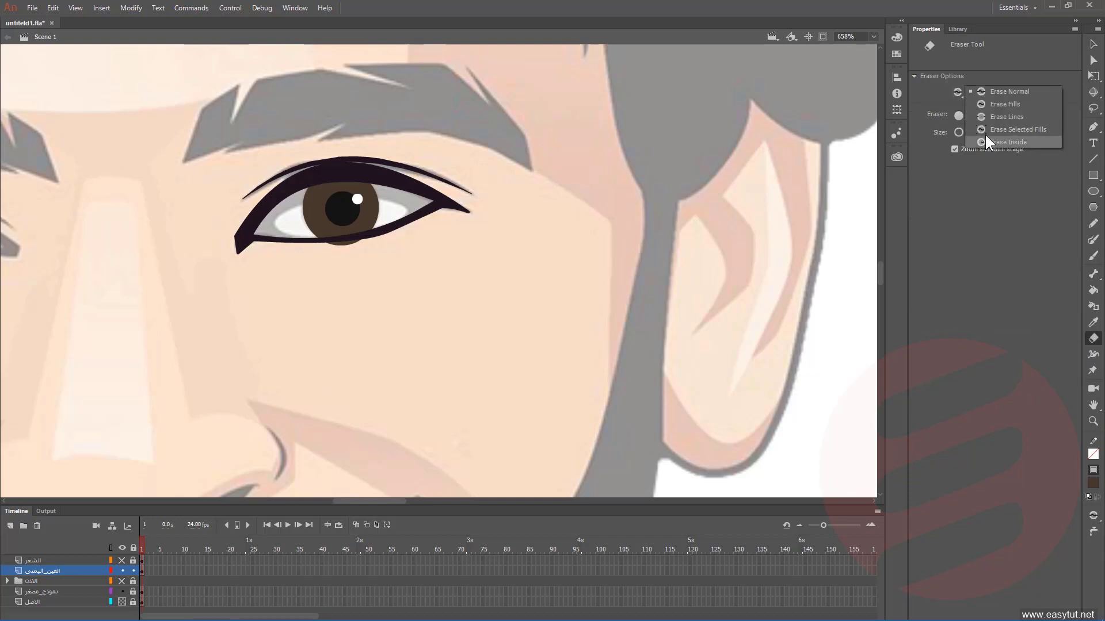
{"action": "left_click", "coordinate": [989, 92]}
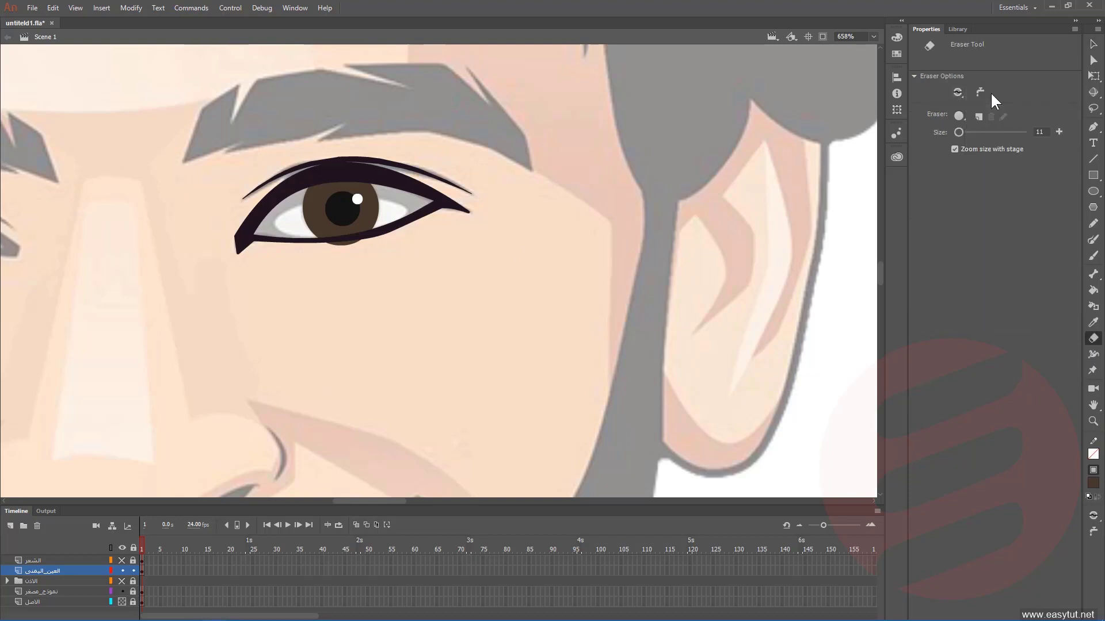
{"action": "left_click_drag", "start_coordinate": [333, 251], "coordinate": [394, 257]}
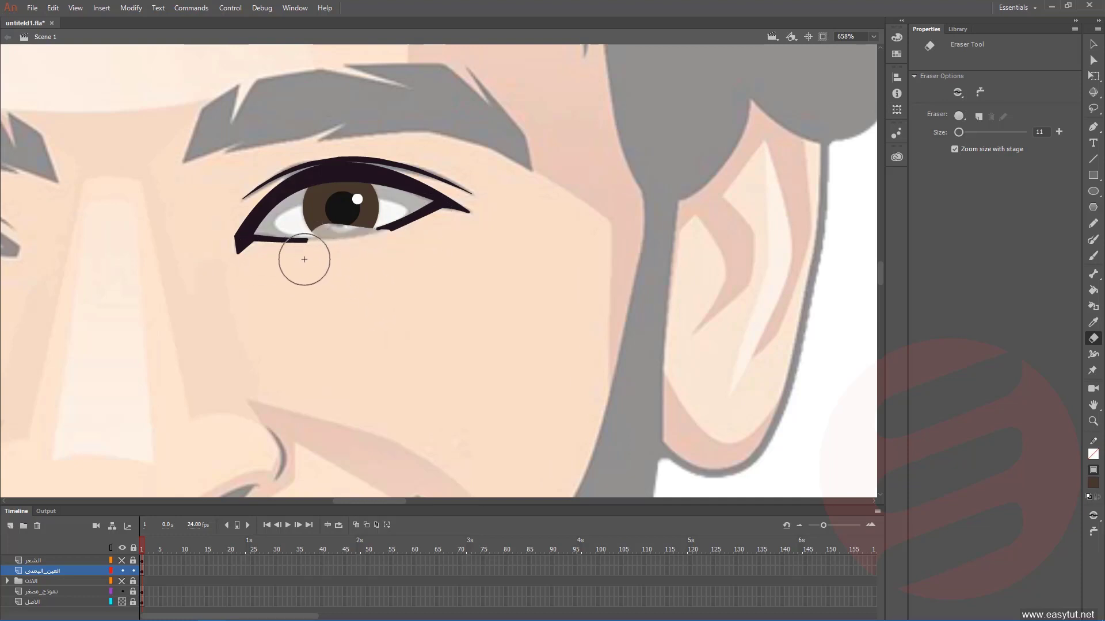
{"action": "key", "text": "ctrl+z"}
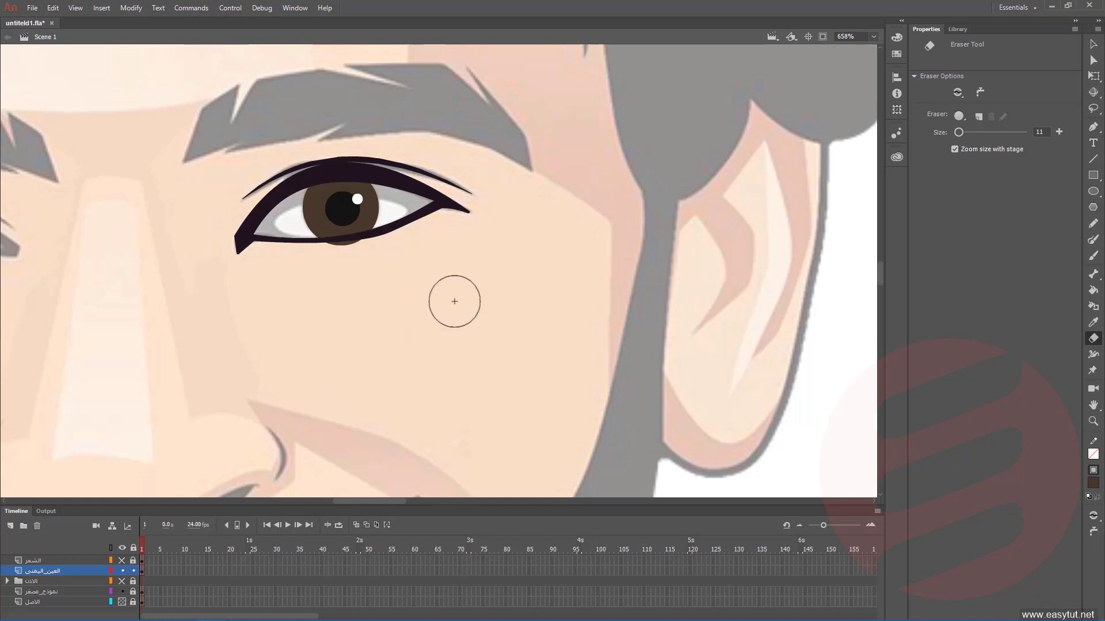
- Erase the part of the iris protruding below the lower eyelid line, using the Eraser in Erase Fills mode
{"action": "left_click", "coordinate": [957, 92]}
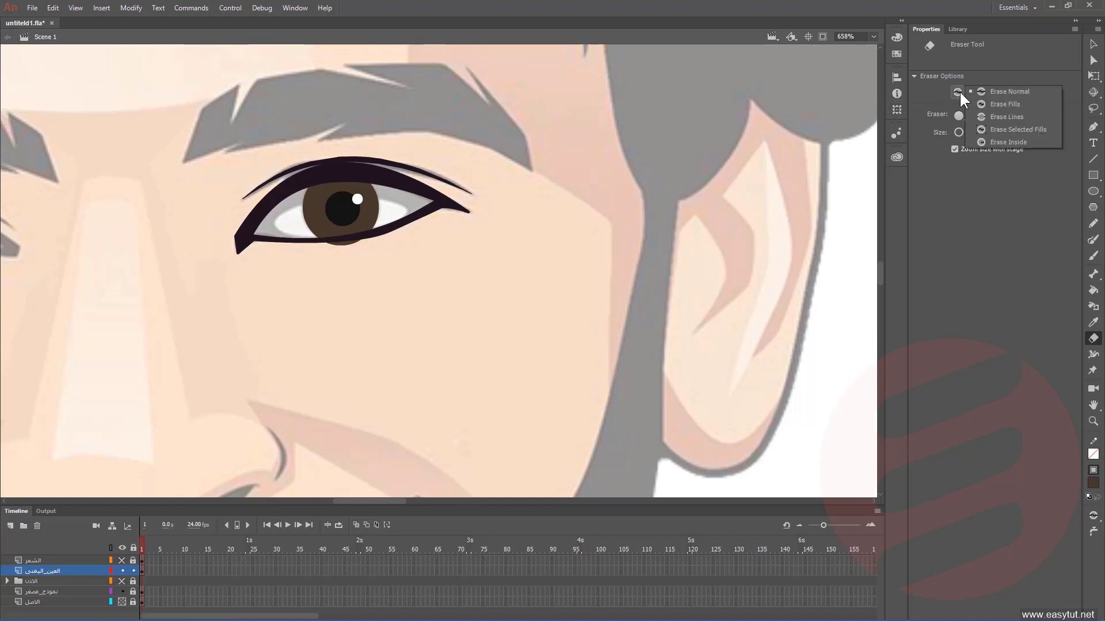
{"action": "left_click", "coordinate": [989, 106]}
{"action": "left_click_drag", "start_coordinate": [365, 266], "coordinate": [326, 271]}
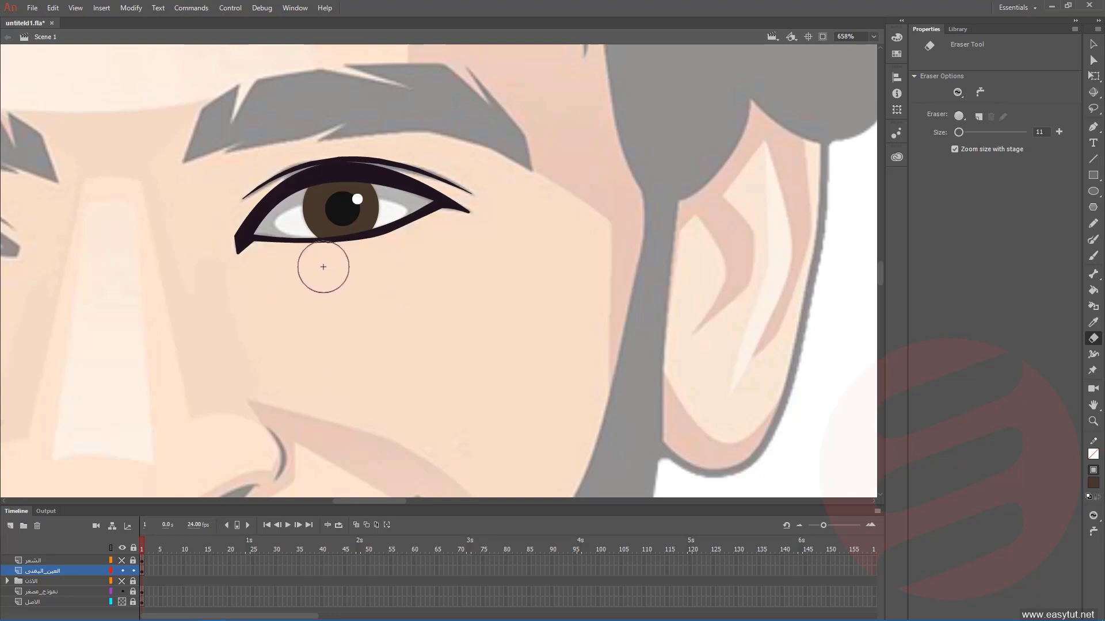
{"action": "left_click_drag", "start_coordinate": [325, 268], "coordinate": [393, 264]}
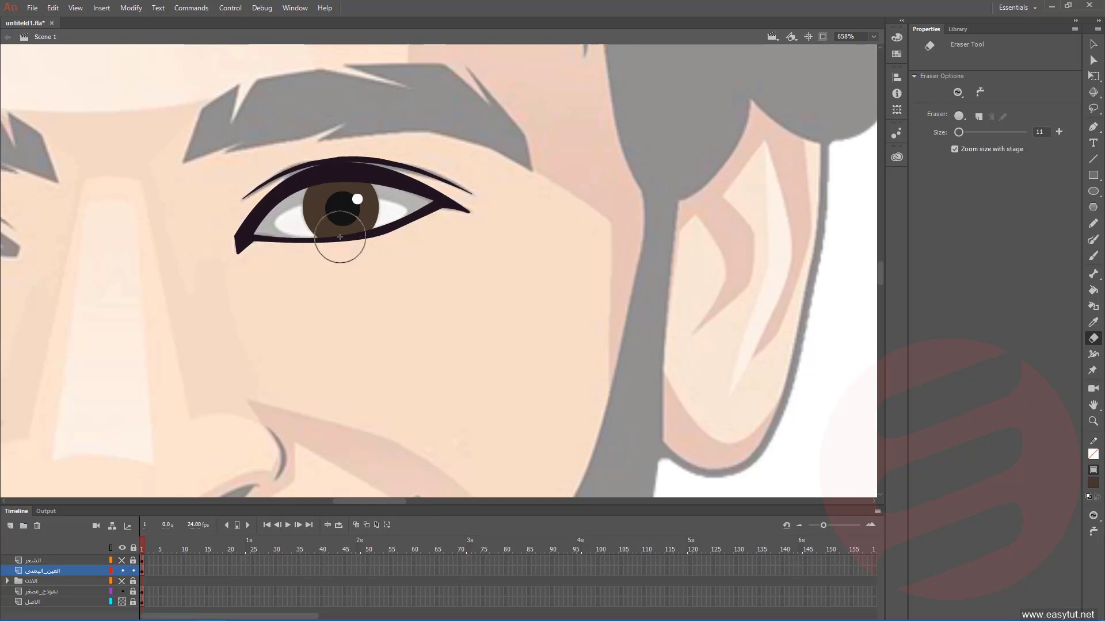
- Draw a white strokeless ellipse about 35.3 × 8.2 px, tilt it slightly counterclockwise and place it over the white of the eye
{"action": "left_click", "coordinate": [1093, 191]}
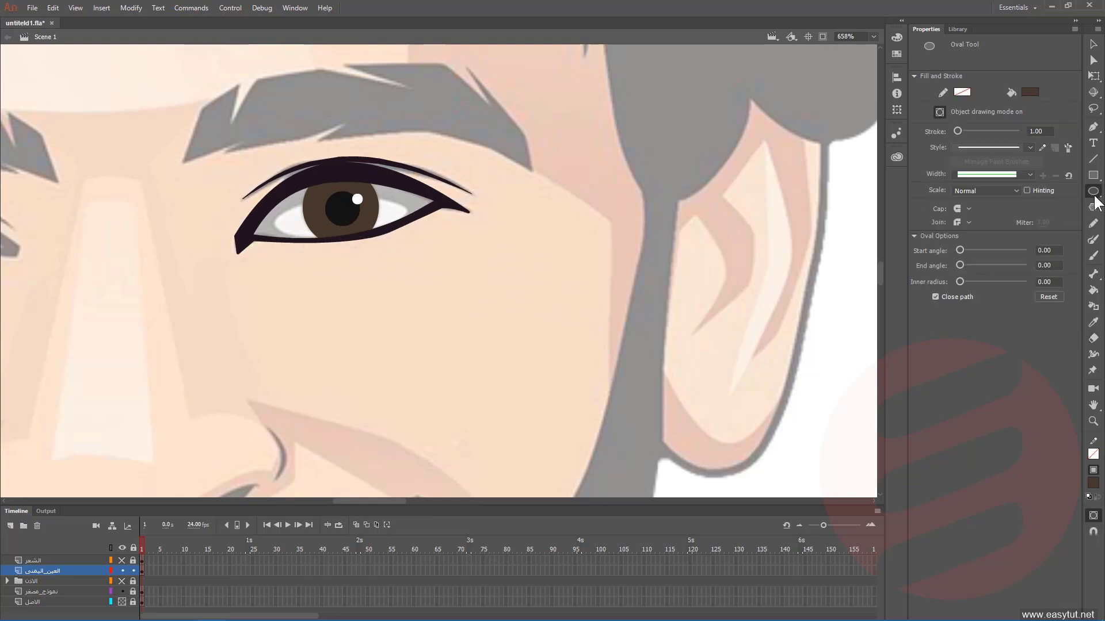
{"action": "left_click", "coordinate": [1030, 92]}
{"action": "left_click", "coordinate": [852, 167]}
{"action": "mouse_move", "coordinate": [270, 216]}
{"action": "left_mouse_down"}
{"action": "mouse_move", "coordinate": [363, 239]}
{"action": "mouse_move", "coordinate": [409, 236]}
{"action": "mouse_move", "coordinate": [406, 186]}
{"action": "left_mouse_up"}
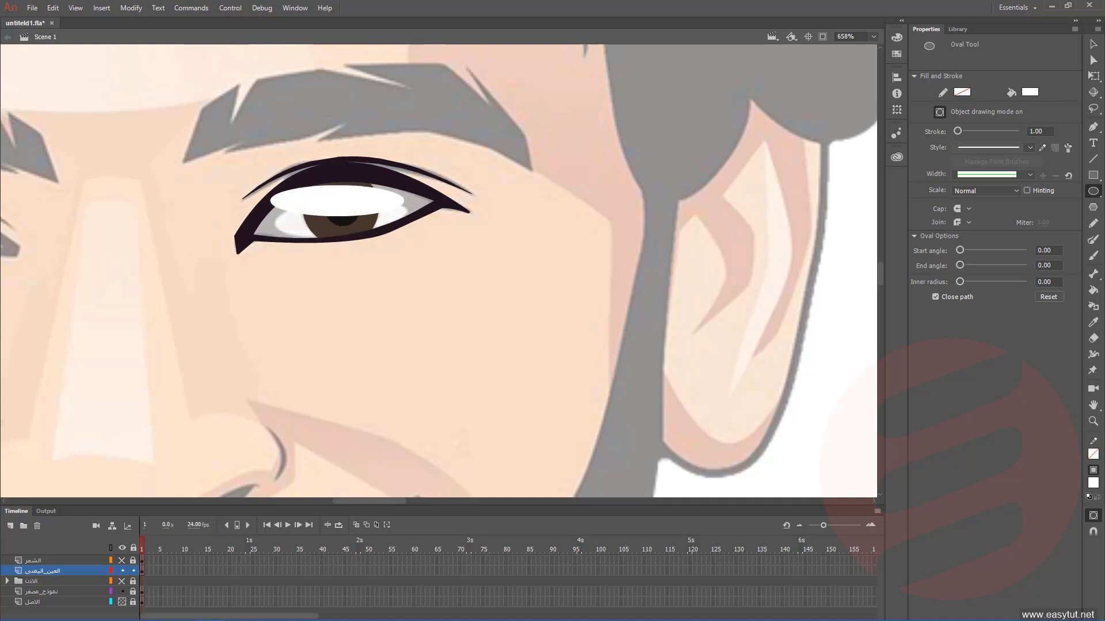
{"action": "left_click", "coordinate": [1093, 76]}
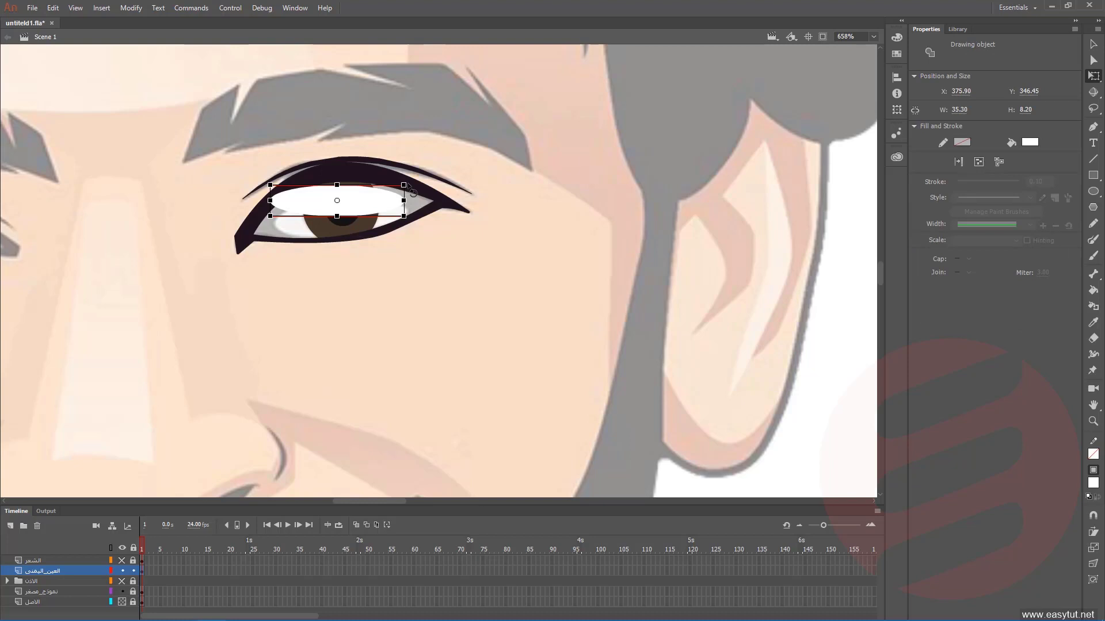
{"action": "left_click_drag", "start_coordinate": [410, 189], "coordinate": [365, 219]}
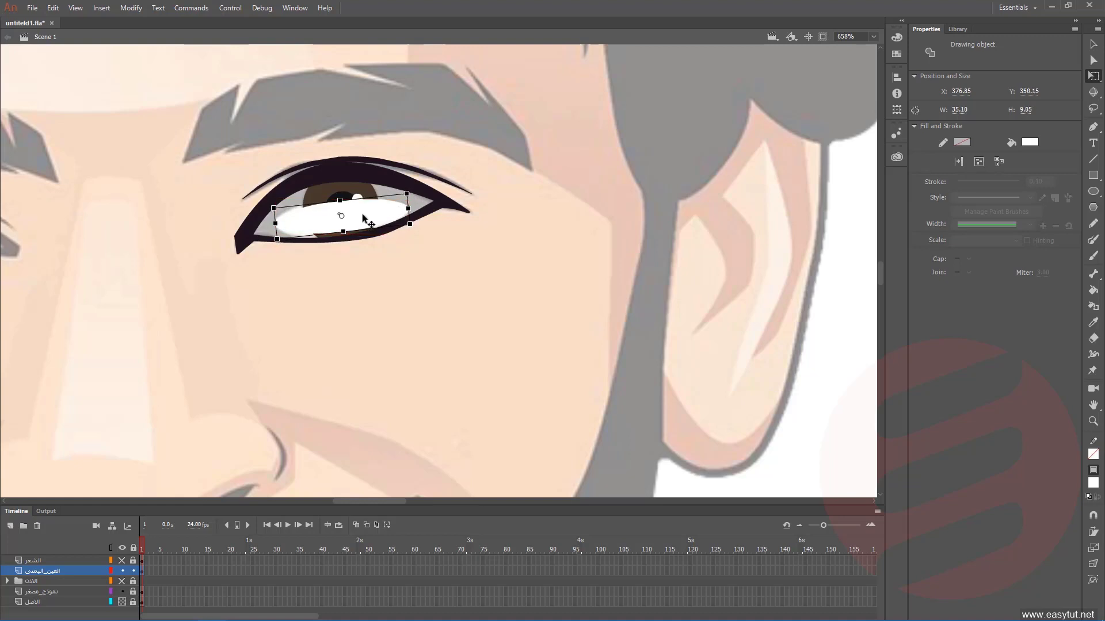
{"action": "left_click", "coordinate": [358, 268]}
- Send the white ellipse to the back, behind the iris and eyelid outline, and deselect it
{"action": "right_click", "coordinate": [361, 214]}
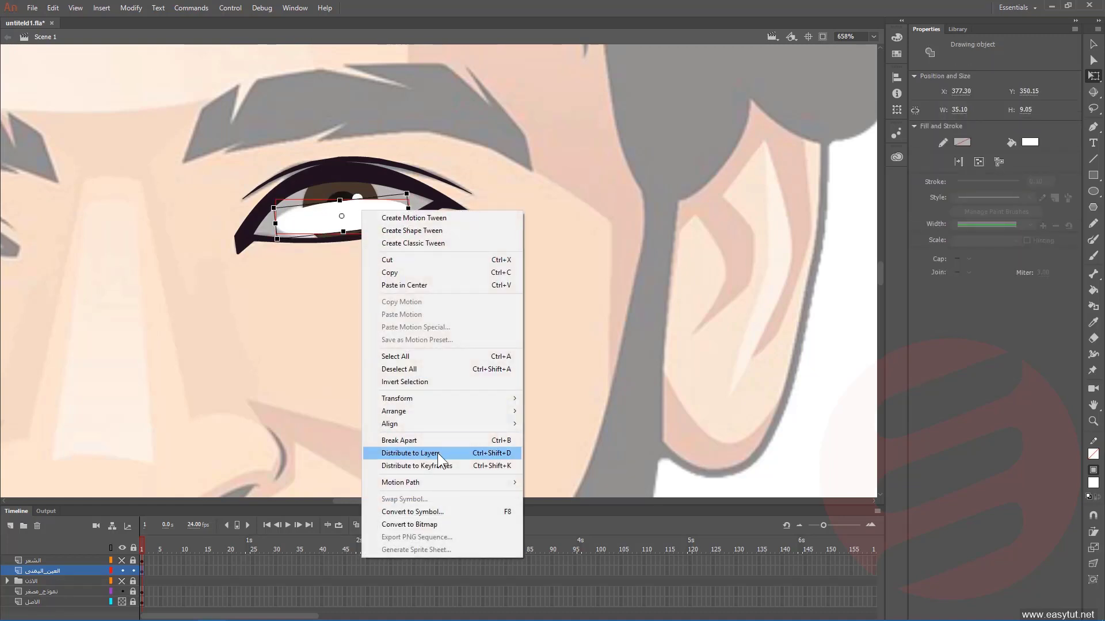
{"action": "mouse_move", "coordinate": [420, 410]}
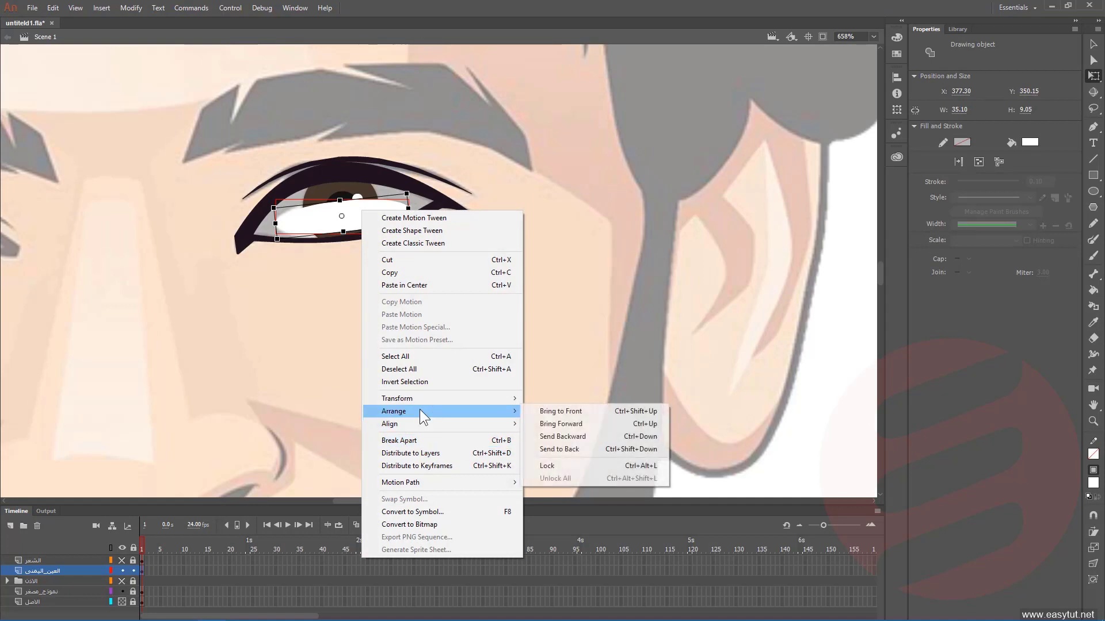
{"action": "left_click", "coordinate": [599, 448]}
{"action": "left_click", "coordinate": [402, 254]}
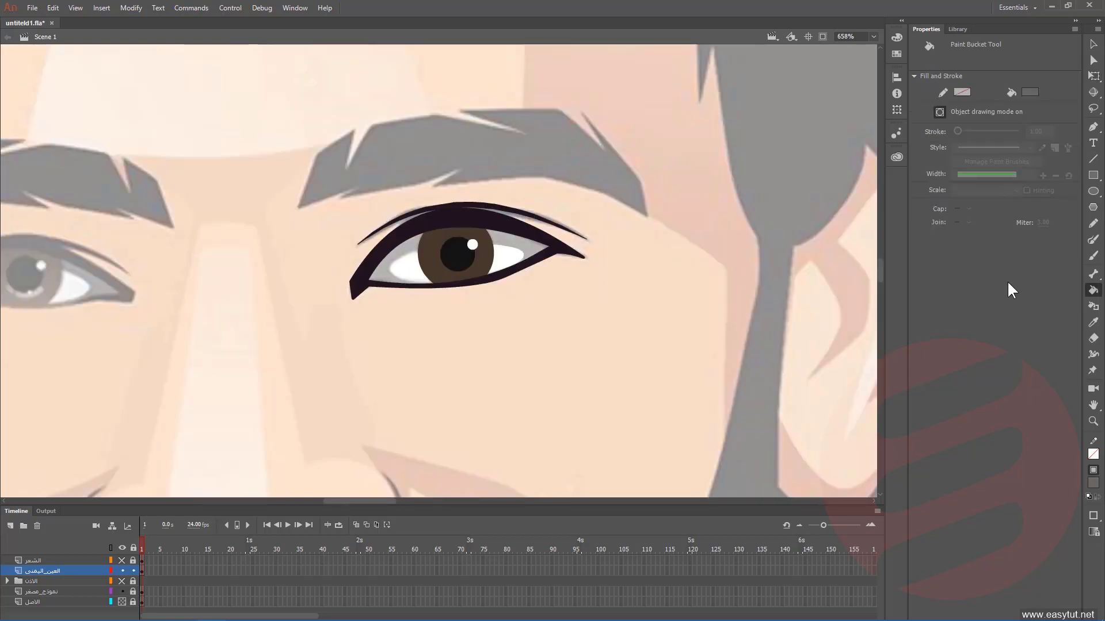
- Draw a dark grey strokeless ellipse about 52.3 × 14.5 px below the eye and move it over the eye opening
{"action": "left_click", "coordinate": [1093, 192]}
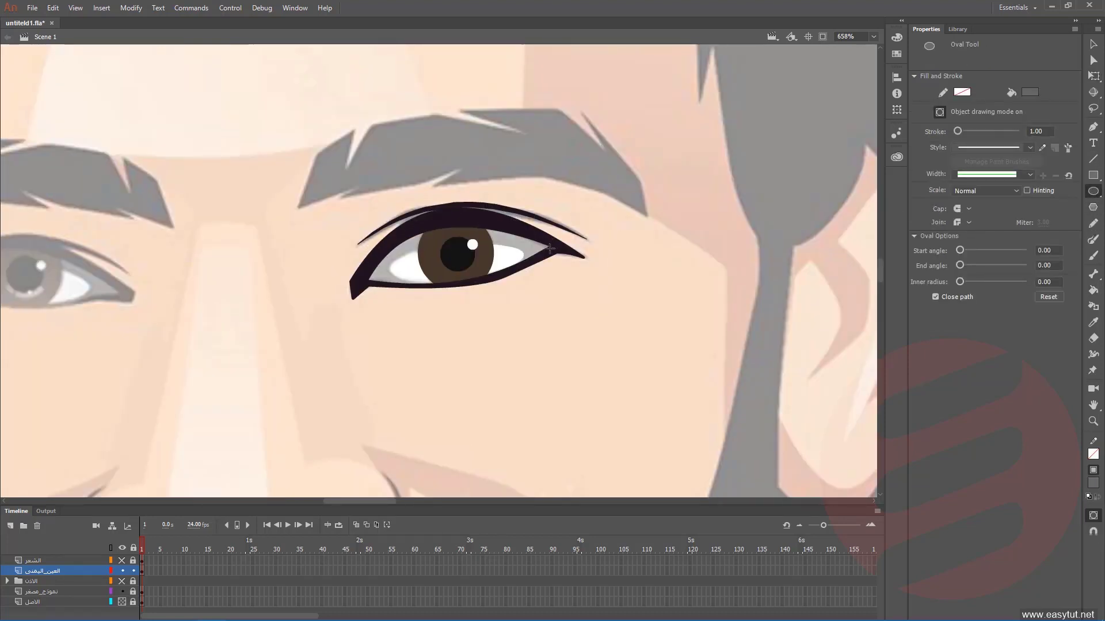
{"action": "left_click_drag", "start_coordinate": [372, 318], "coordinate": [570, 375]}
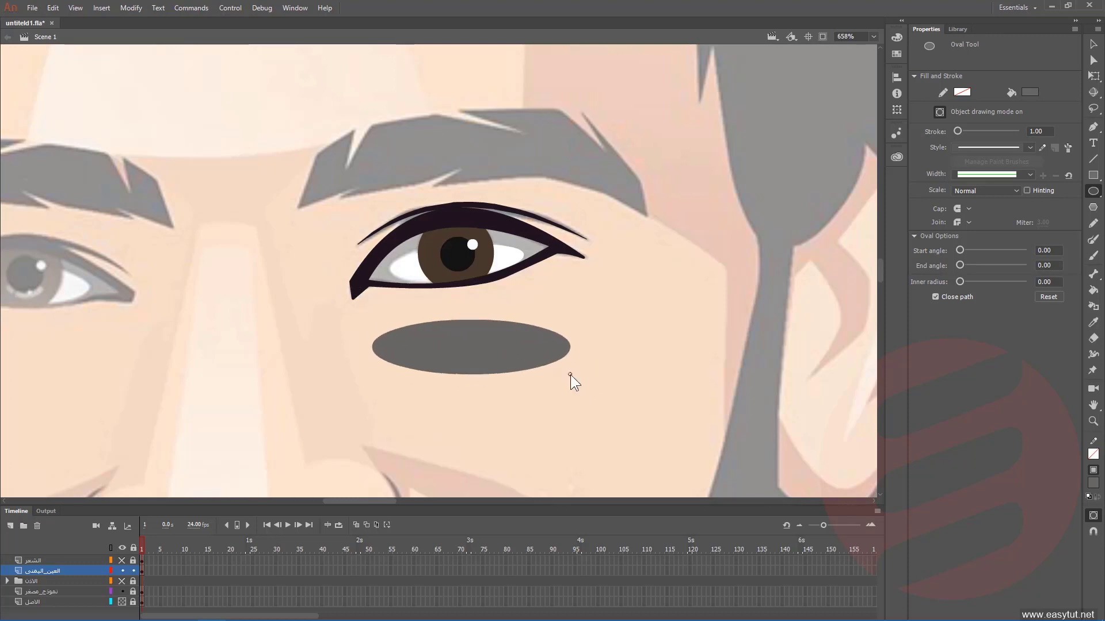
{"action": "left_click", "coordinate": [1087, 48]}
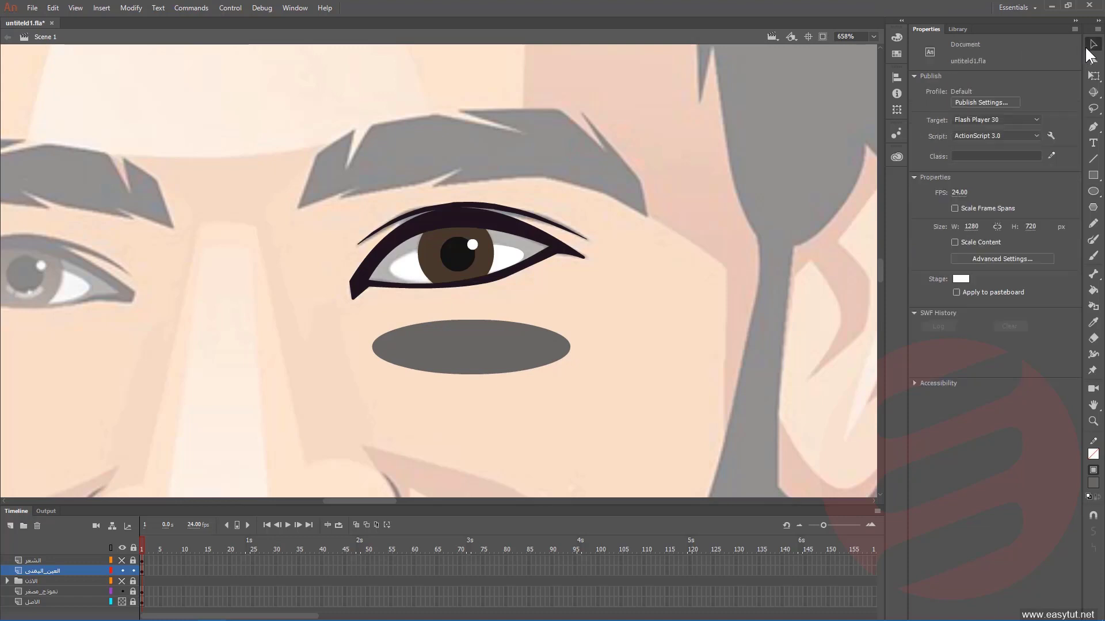
{"action": "left_click_drag", "start_coordinate": [473, 308], "coordinate": [464, 253]}
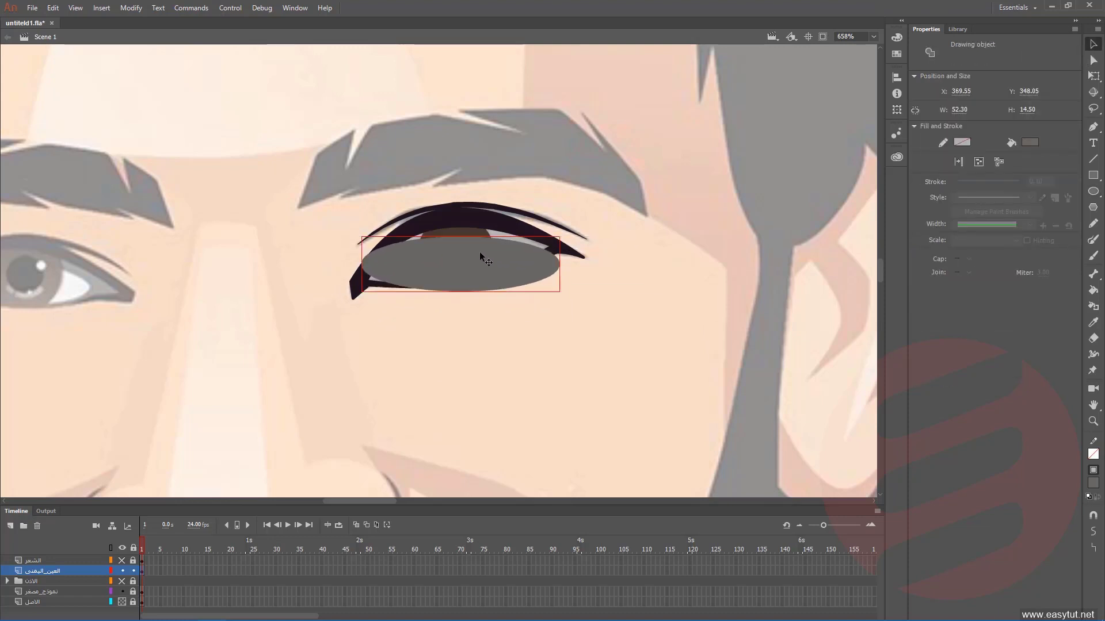
- Tilt and shift the dark grey ellipse to follow the eye's slant, and open the drawing object for editing
{"action": "key", "text": "q"}
{"action": "left_click_drag", "start_coordinate": [571, 240], "coordinate": [567, 222]}
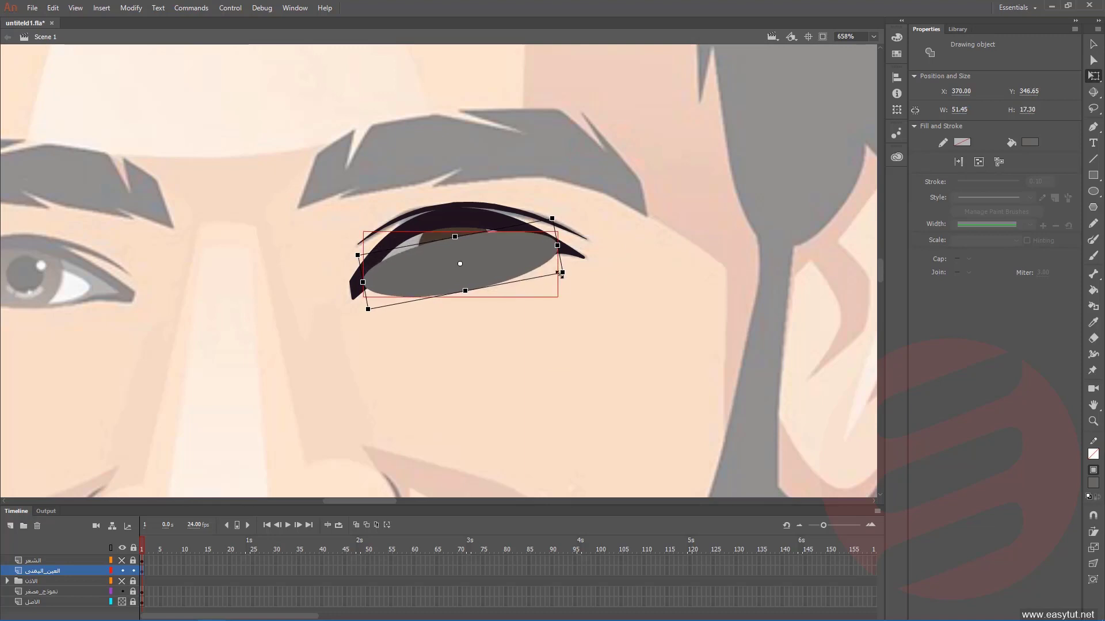
{"action": "mouse_move", "coordinate": [502, 258]}
{"action": "left_mouse_down"}
{"action": "mouse_move", "coordinate": [502, 233]}
{"action": "mouse_move", "coordinate": [502, 246]}
{"action": "left_mouse_up"}
{"action": "double_click", "coordinate": [503, 248]}
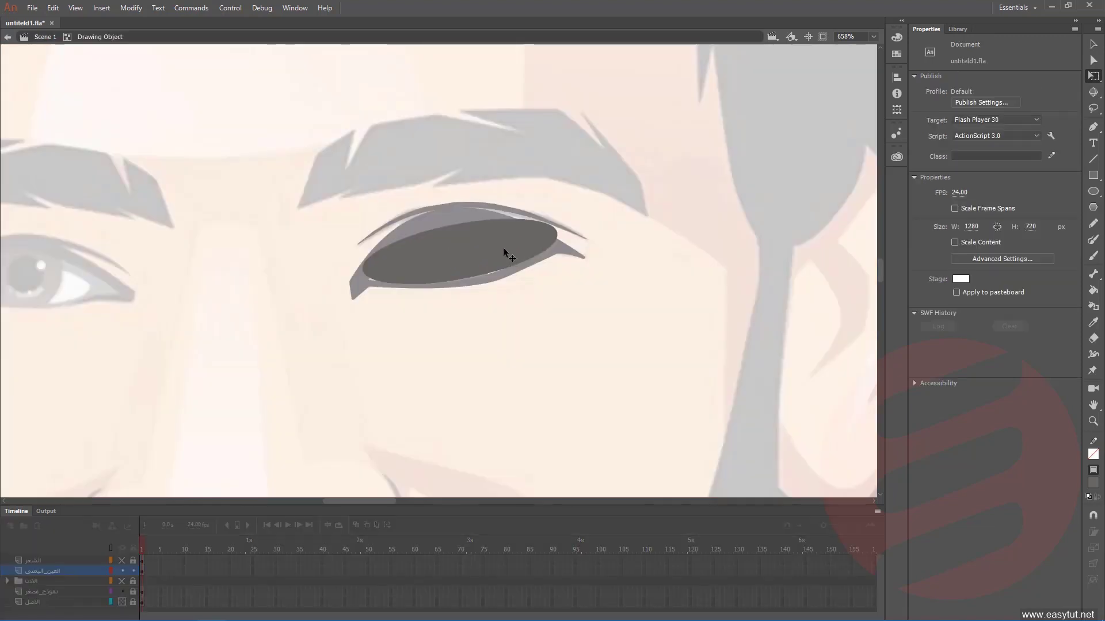
- Shrink the dark grey ellipse over the eye opening to about 45.4 × 13.1 px and deselect it
{"action": "left_click", "coordinate": [536, 232]}
{"action": "left_click_drag", "start_coordinate": [557, 219], "coordinate": [545, 227]}
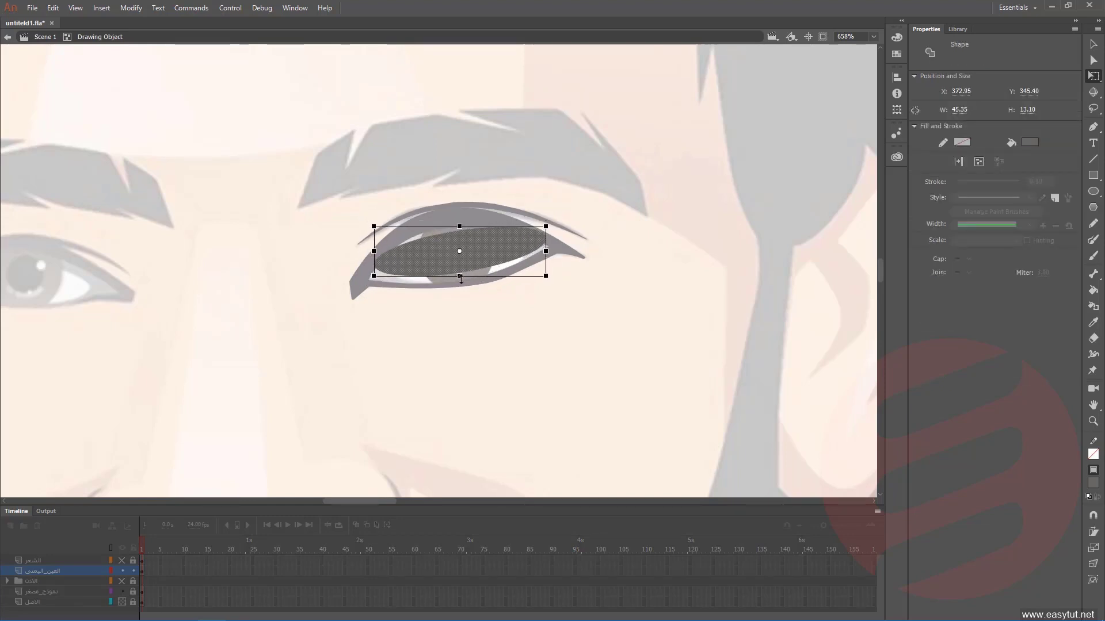
{"action": "left_click", "coordinate": [502, 305]}
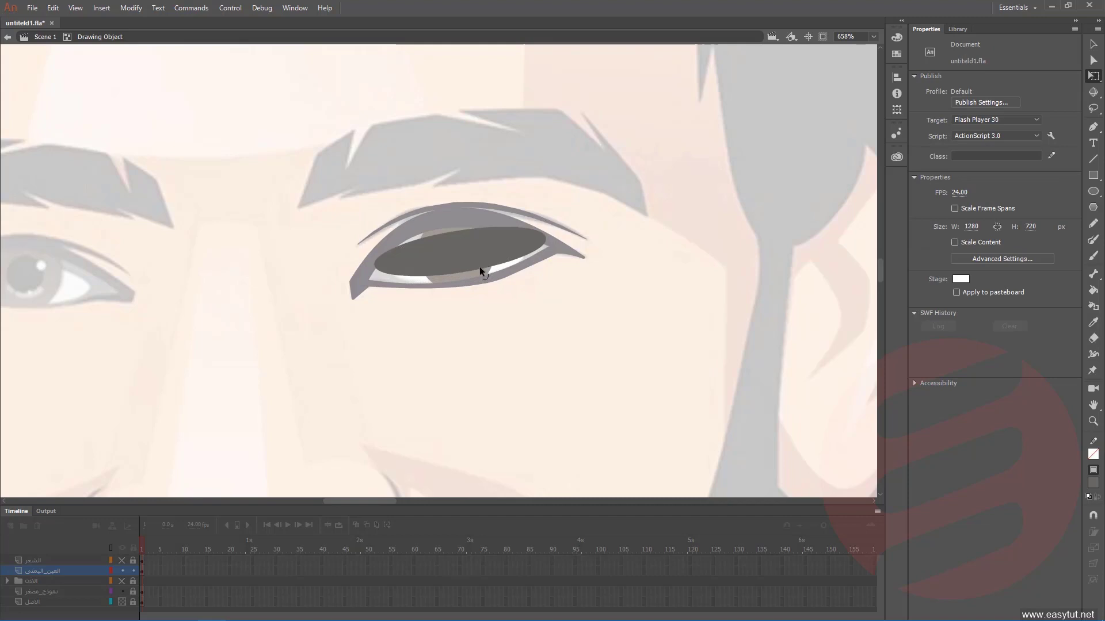
- Bend the grey ellipse's lower and upper edges outward to fit the eyelid outline, about 48.8 × 17.4 px overall, and leave object editing
{"action": "left_click_drag", "start_coordinate": [480, 269], "coordinate": [480, 275]}
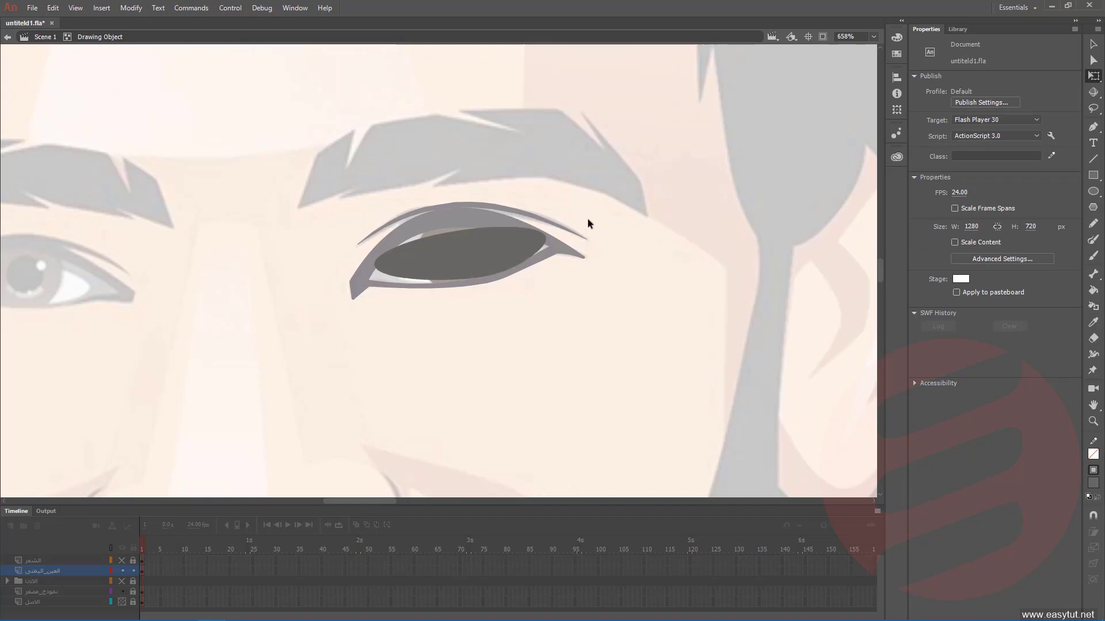
{"action": "left_click", "coordinate": [533, 250]}
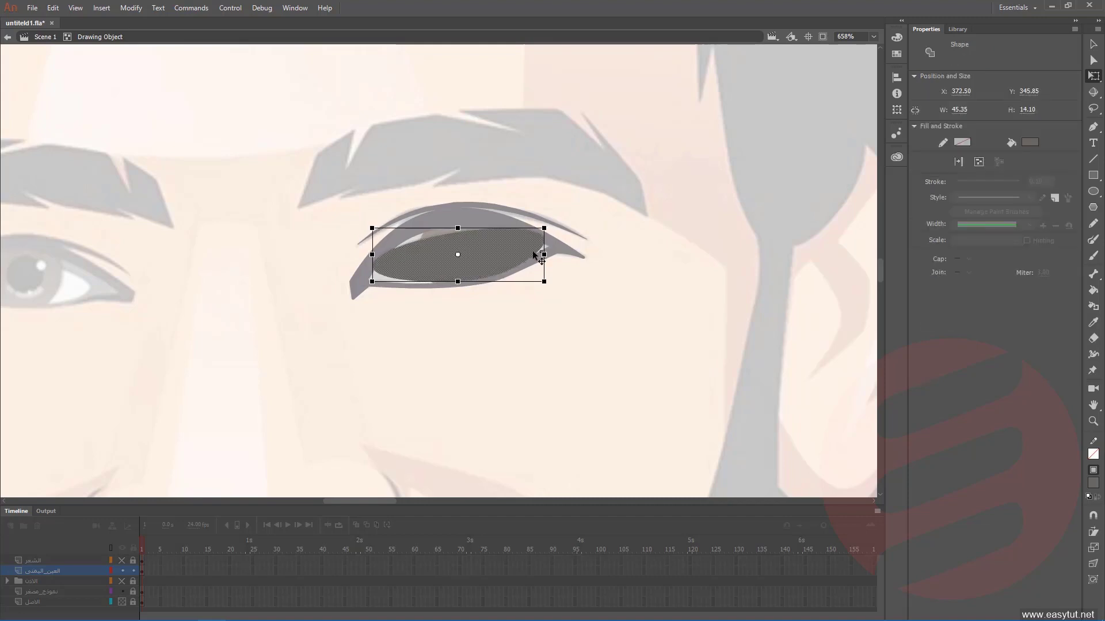
{"action": "left_click", "coordinate": [452, 291]}
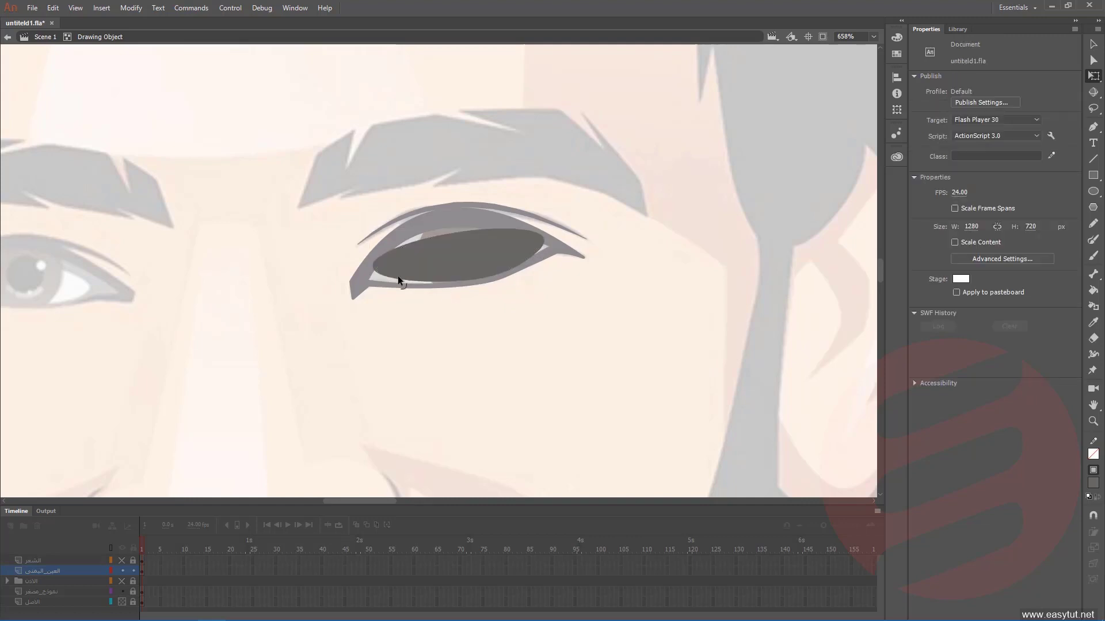
{"action": "left_click_drag", "start_coordinate": [400, 281], "coordinate": [393, 283]}
{"action": "left_click_drag", "start_coordinate": [412, 240], "coordinate": [489, 227]}
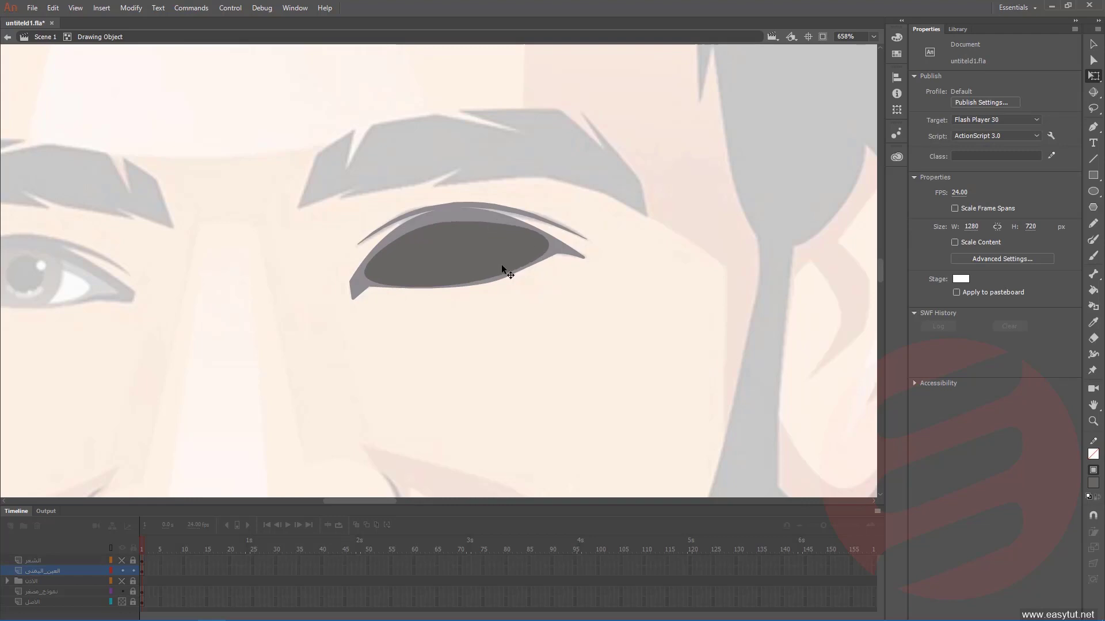
{"action": "double_click", "coordinate": [720, 278]}
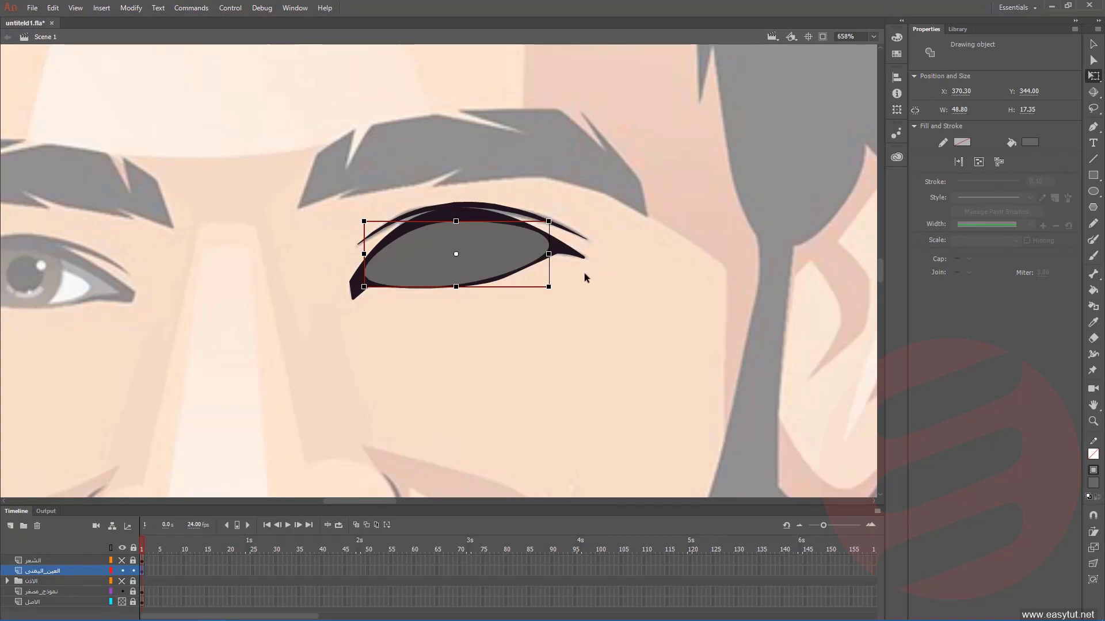
- Send the dark grey eye shape to the back, behind the white, iris and eyelid outline, and deselect it
{"action": "right_click", "coordinate": [529, 241]}
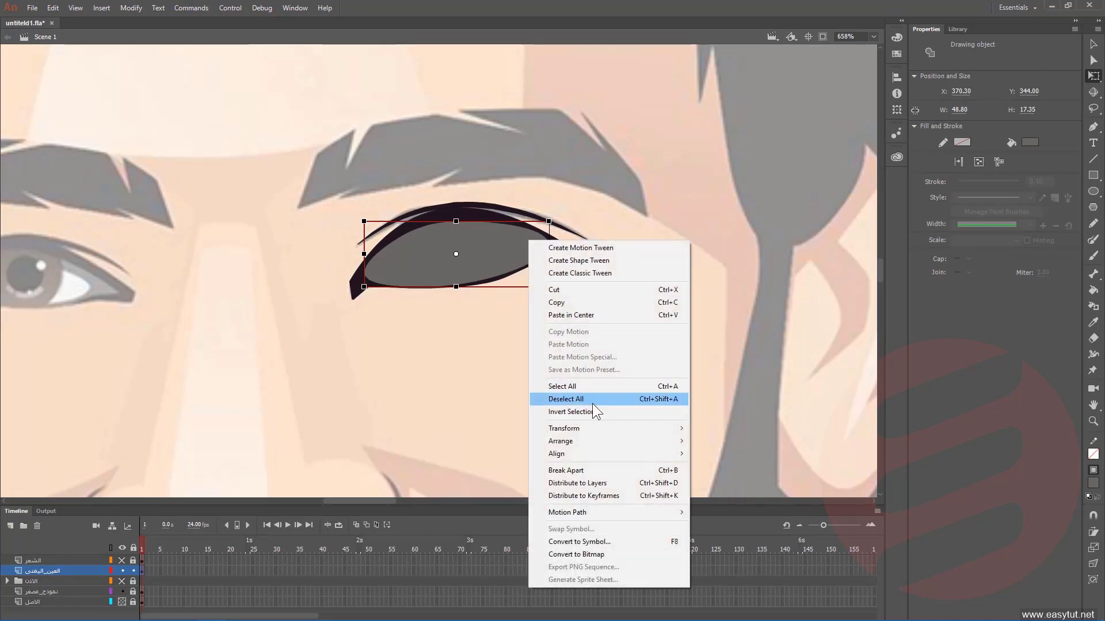
{"action": "mouse_move", "coordinate": [592, 444]}
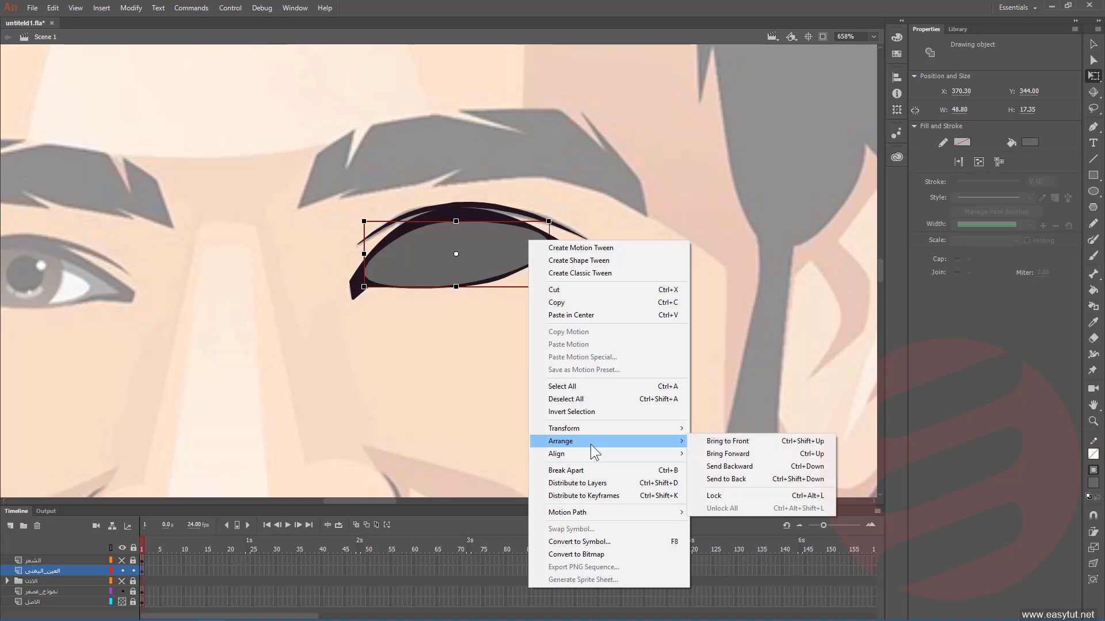
{"action": "left_click", "coordinate": [743, 478]}
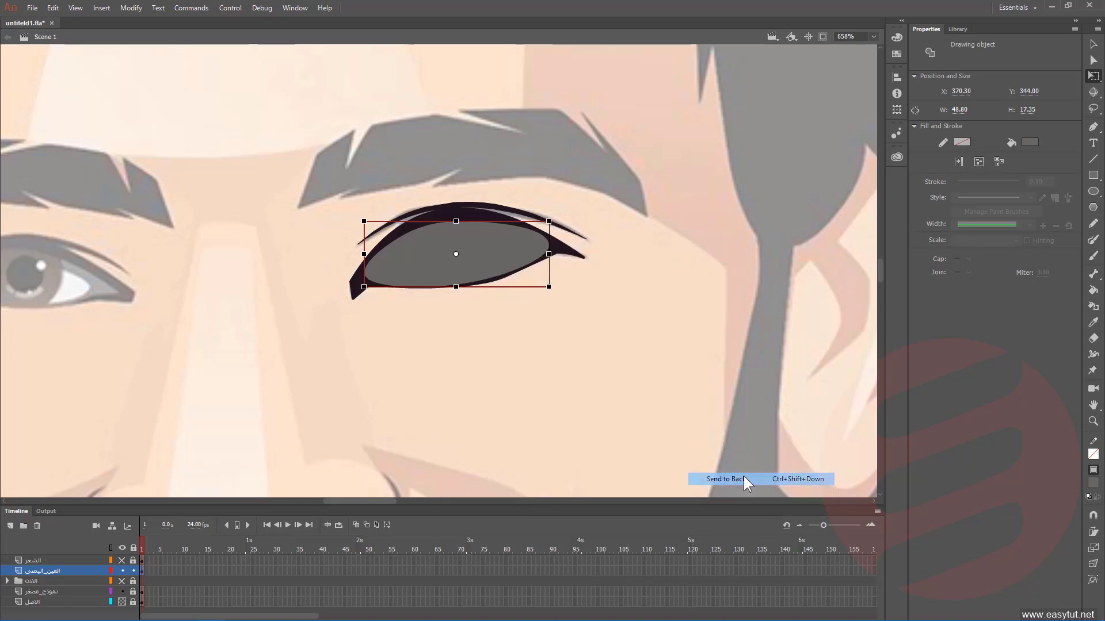
{"action": "left_click", "coordinate": [605, 378]}
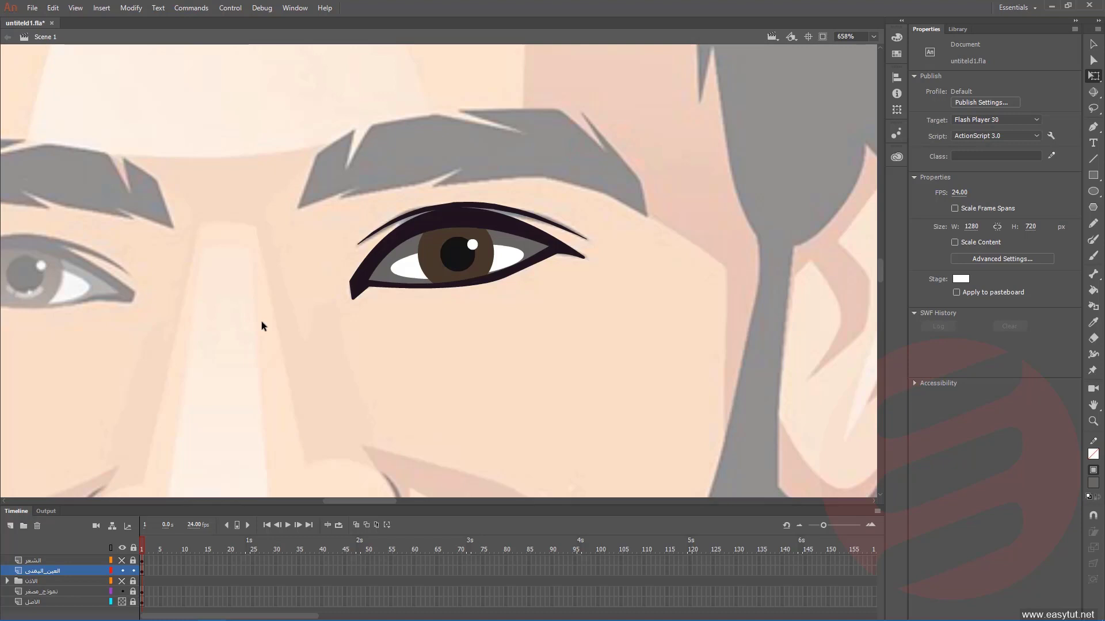
{"action": "left_click", "coordinate": [1093, 421]}
{"action": "left_click", "coordinate": [359, 297]}
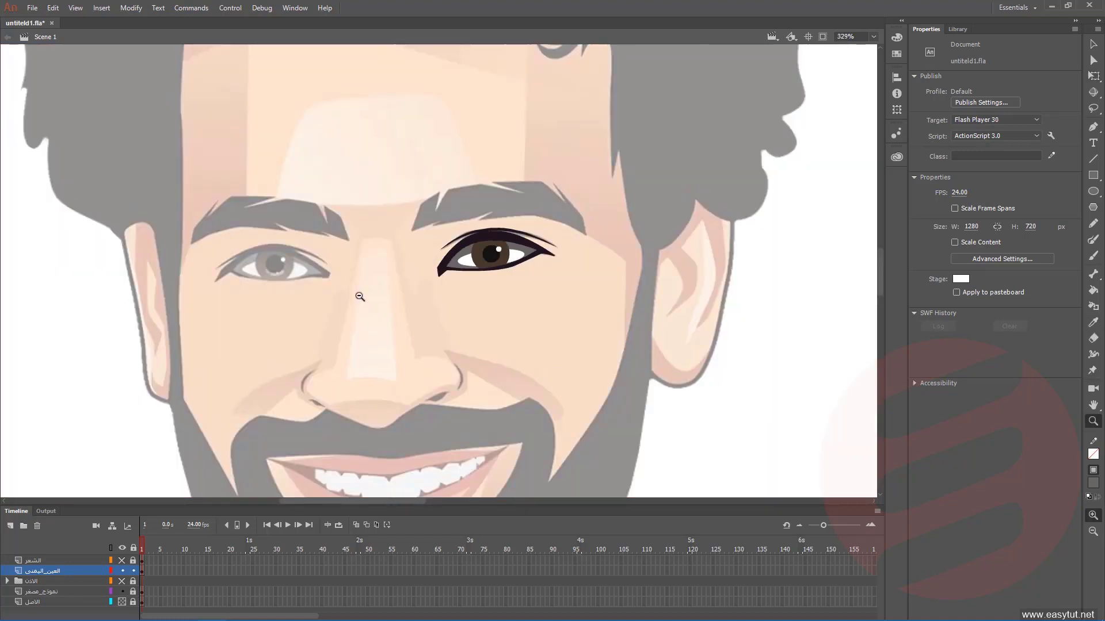
{"action": "left_click", "coordinate": [390, 291]}
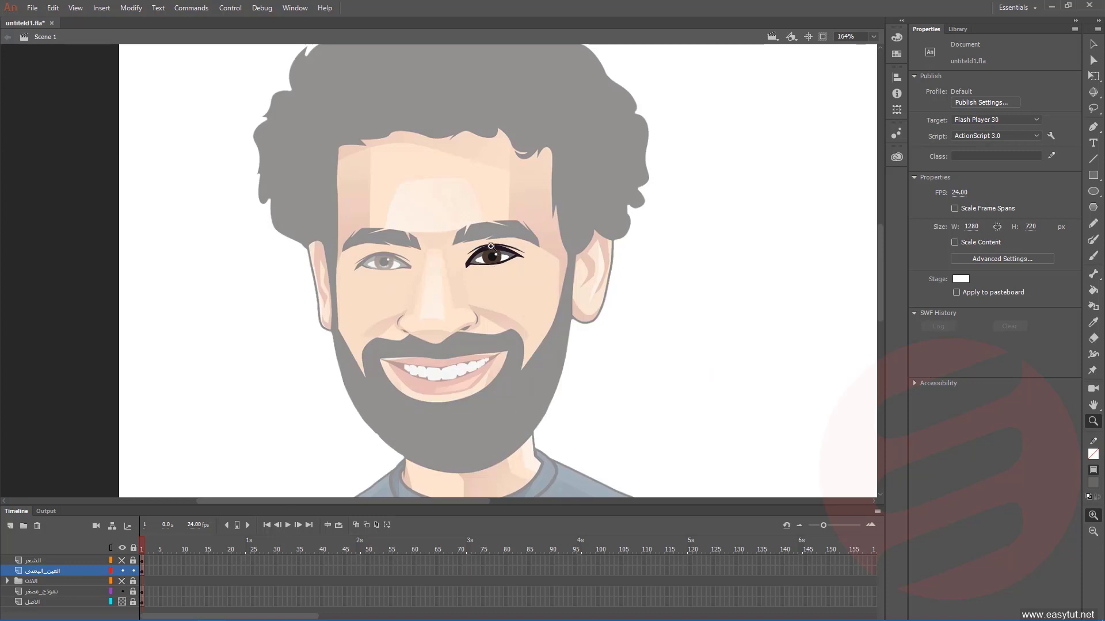